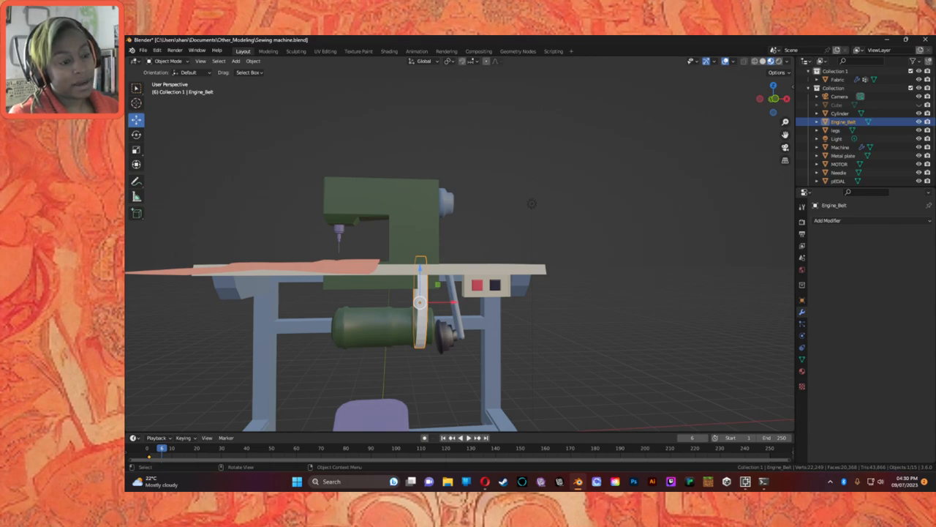
Cut the MOTOR shape out of the engine belt with a Boolean Difference modifier and apply it.
middle_drag(431, 313, 340, 311)
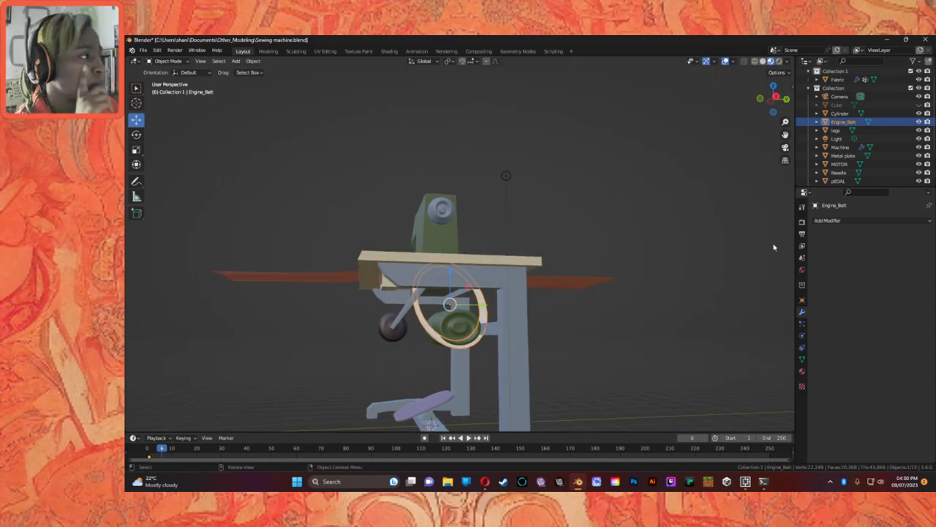
click(850, 222)
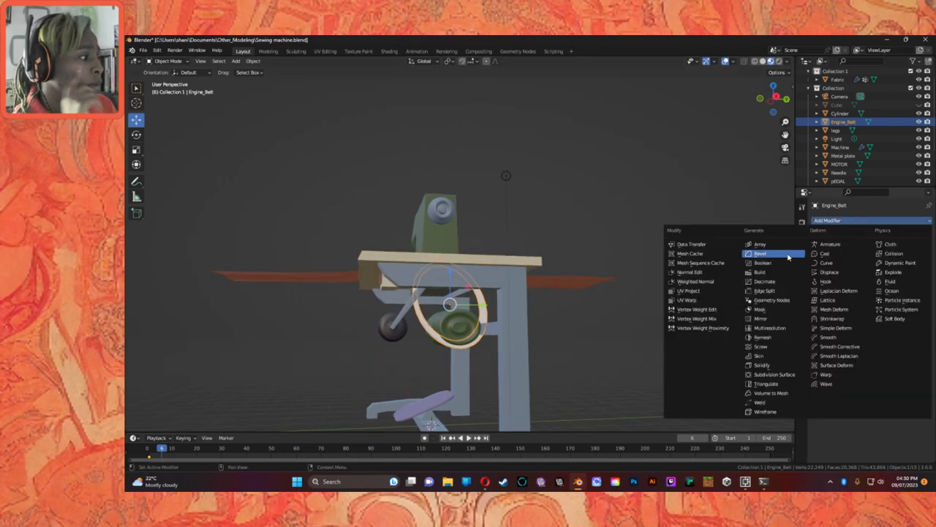
click(776, 262)
click(916, 267)
click(470, 319)
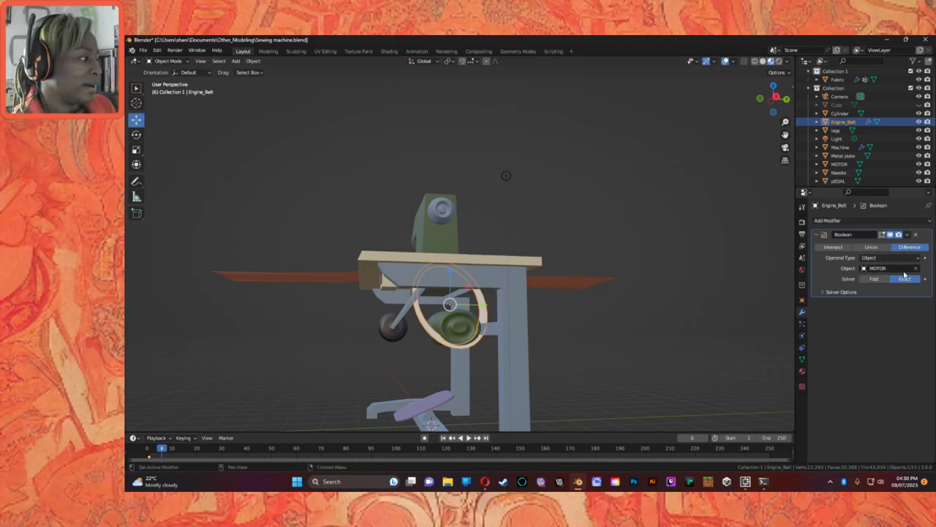
click(907, 236)
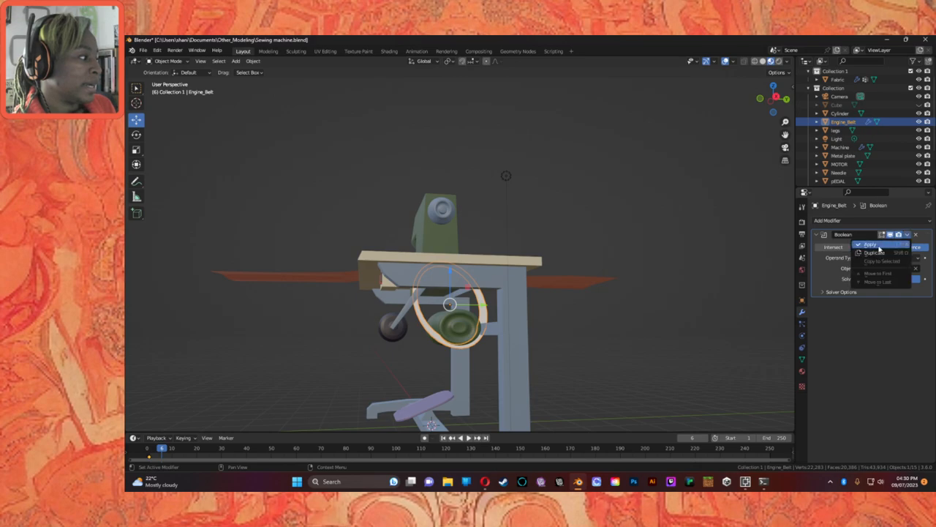
click(863, 244)
Delete the engine belt object from around the motor.
click(851, 221)
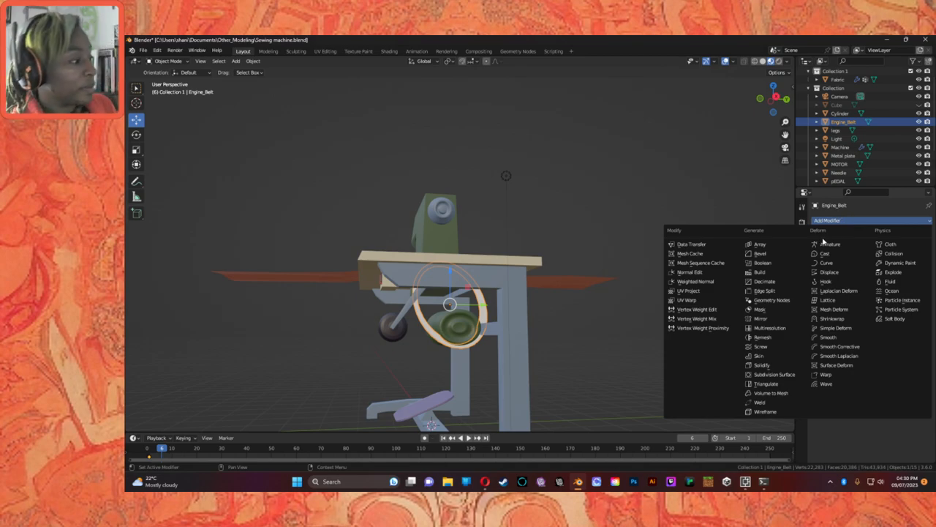
middle_drag(484, 306, 595, 349)
click(594, 351)
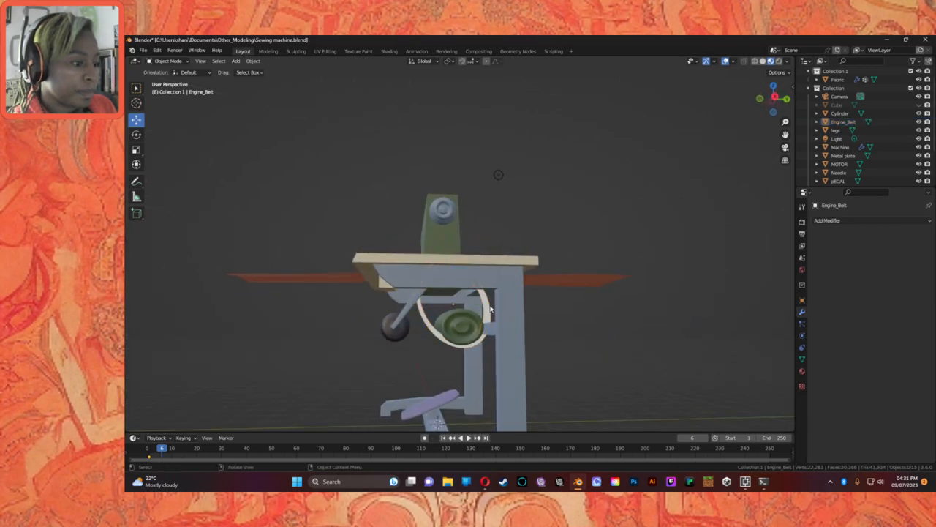
mouse_move(482, 316)
middle_down()
mouse_move(395, 322)
mouse_move(368, 341)
mouse_move(278, 341)
mouse_move(257, 319)
mouse_move(480, 329)
middle_up()
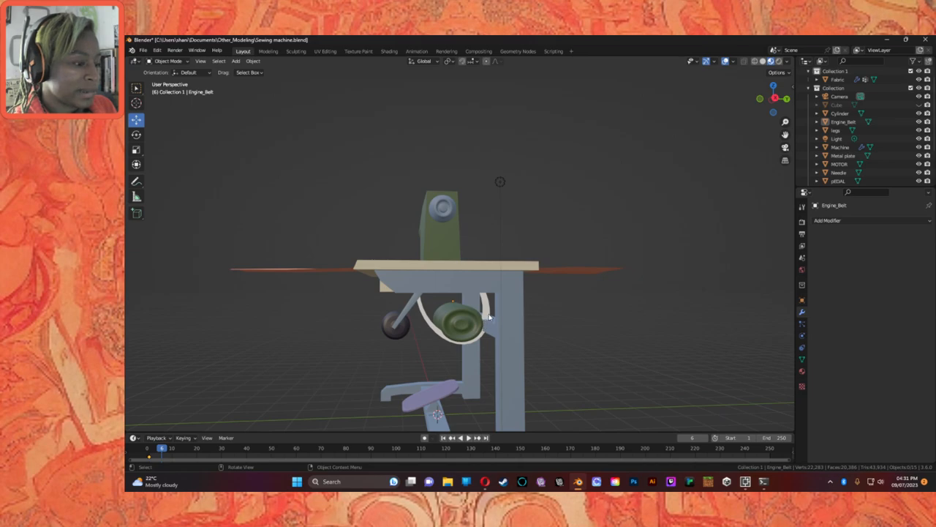
click(483, 313)
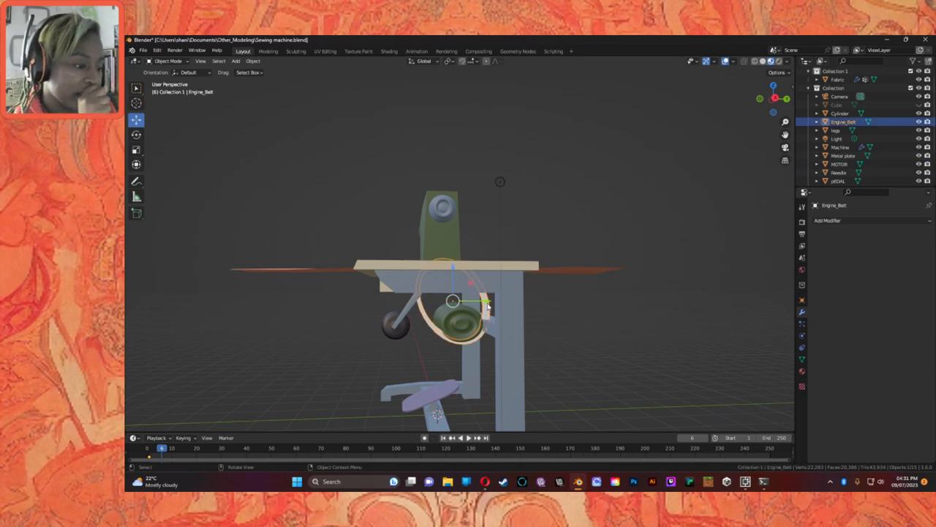
key(Delete)
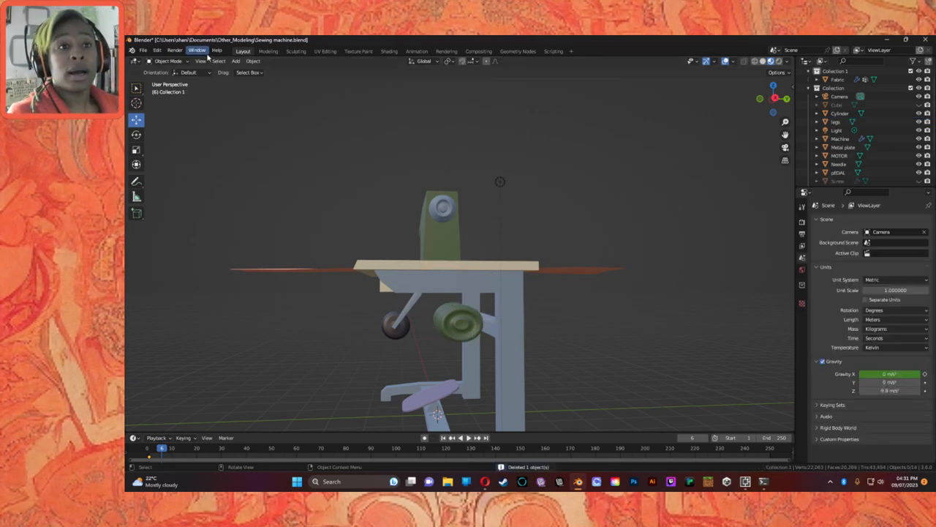
Add a cylinder mesh and rotate it about the Y axis so its round face points along X.
click(236, 60)
mouse_move(256, 80)
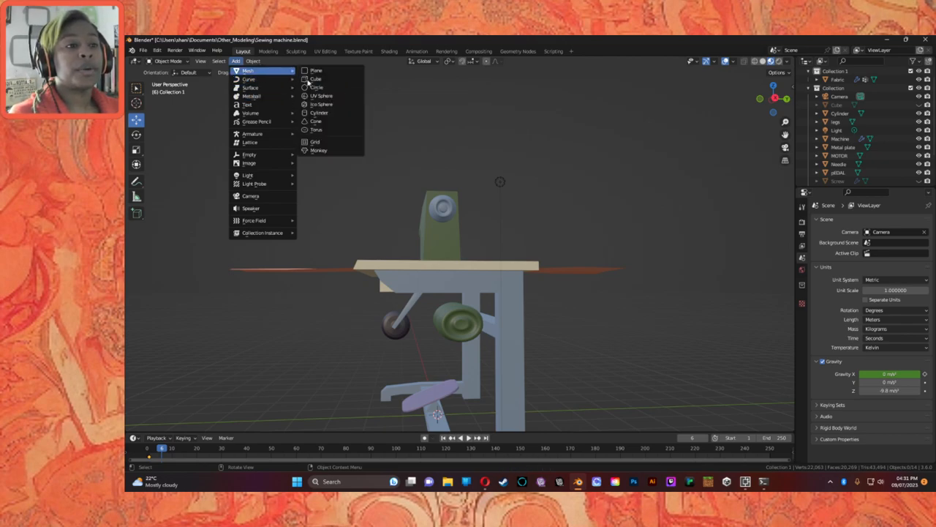
click(329, 112)
middle_drag(518, 408, 416, 366)
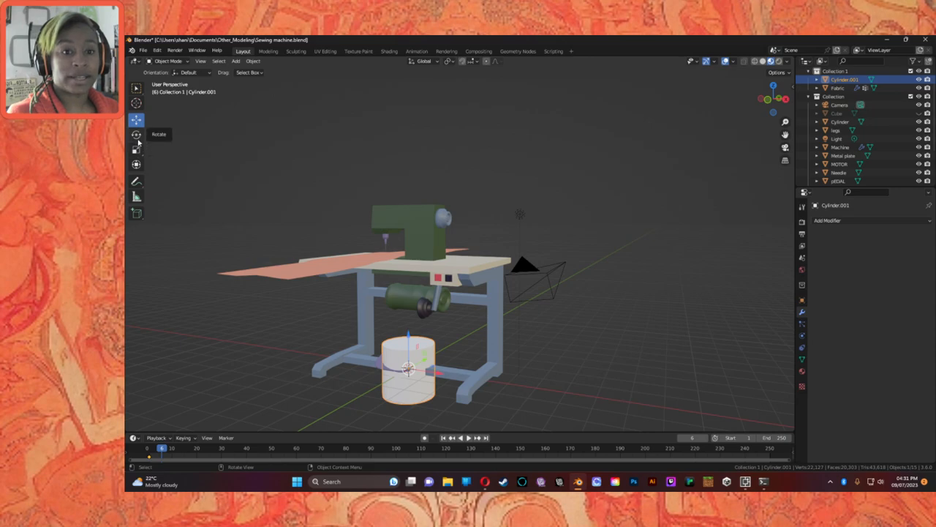
click(137, 134)
mouse_move(421, 346)
mouse_down()
mouse_move(447, 390)
mouse_move(417, 372)
mouse_up()
Flatten the new cylinder along X into a thin disc and shrink it slightly along Z and Y.
click(136, 150)
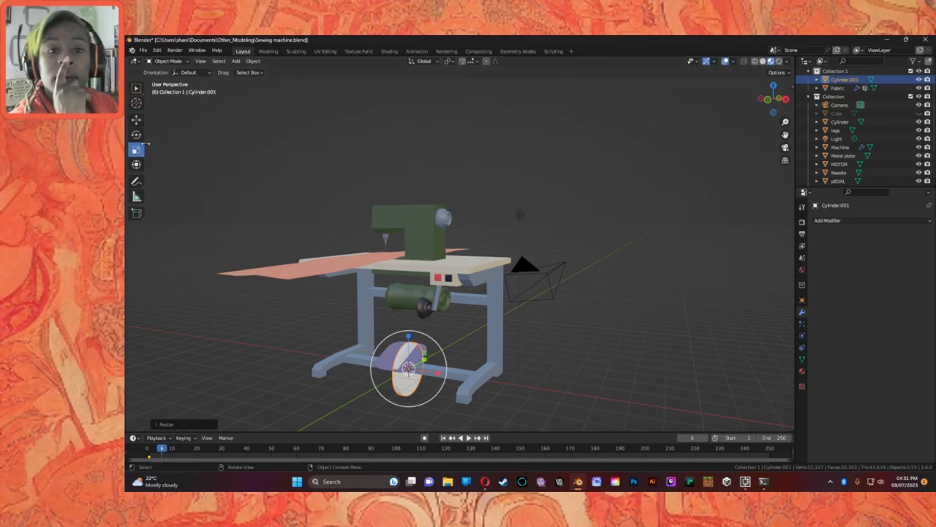
drag(409, 337, 408, 343)
middle_drag(488, 357, 444, 356)
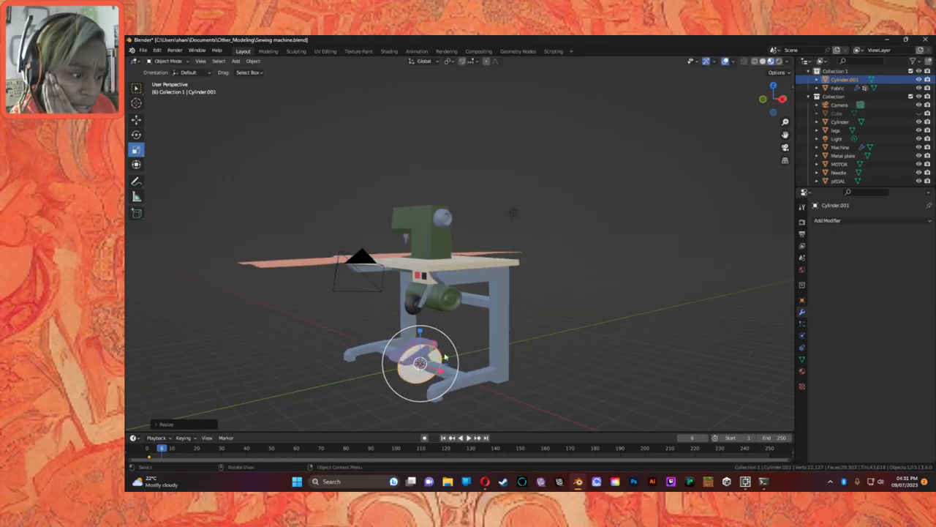
drag(445, 358, 439, 360)
middle_drag(455, 360, 409, 351)
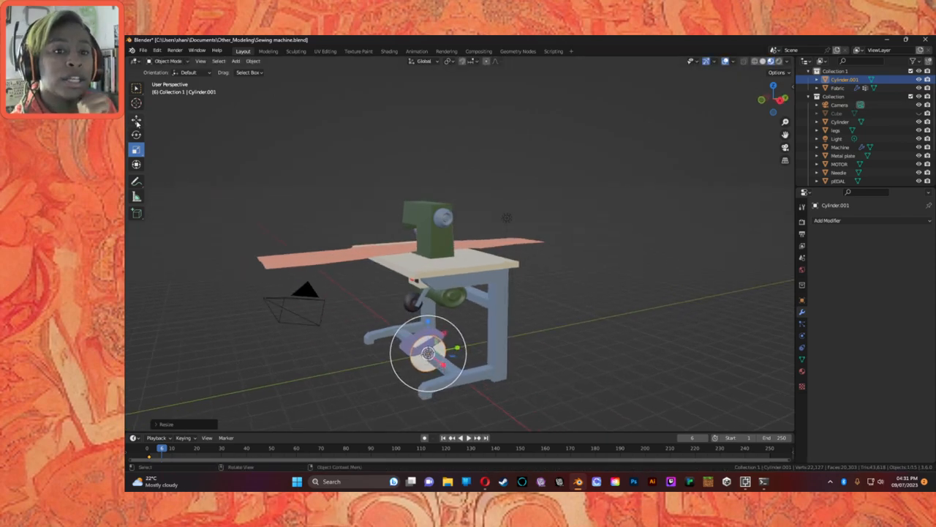
Move the disc up and along Y so that it encircles the motor under the table.
click(136, 120)
drag(429, 320, 445, 261)
mouse_move(475, 322)
middle_down()
mouse_move(432, 310)
mouse_move(480, 305)
middle_up()
drag(487, 309, 501, 306)
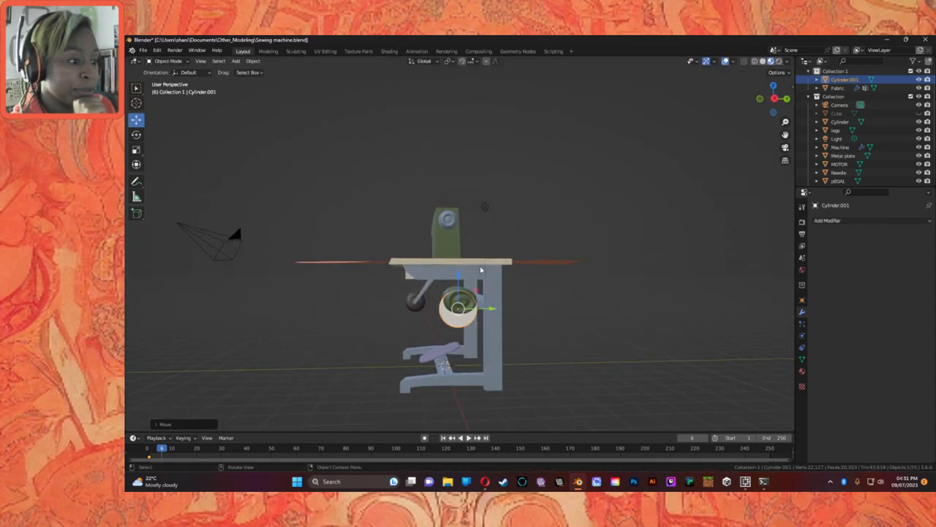
drag(458, 279, 462, 274)
drag(493, 303, 494, 301)
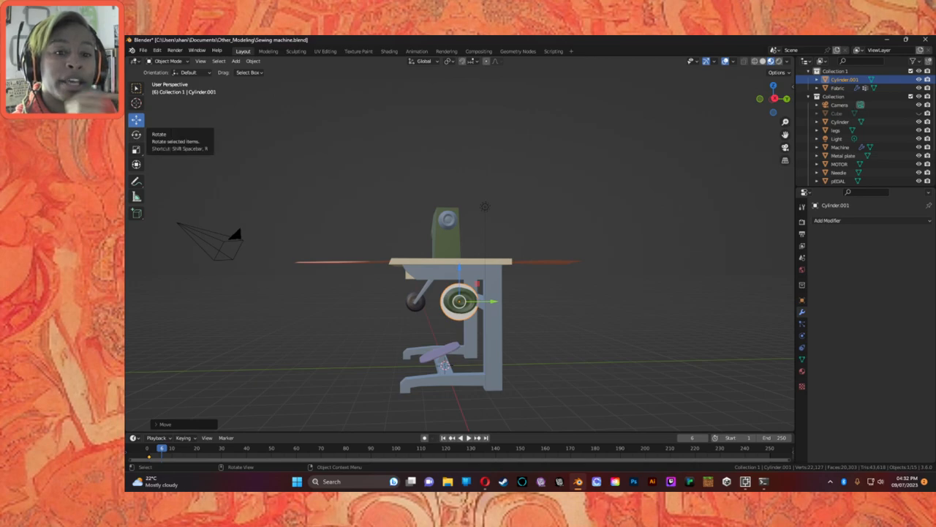
Scale the disc along Y and Z to bring its outline close to the motor's round profile.
click(136, 150)
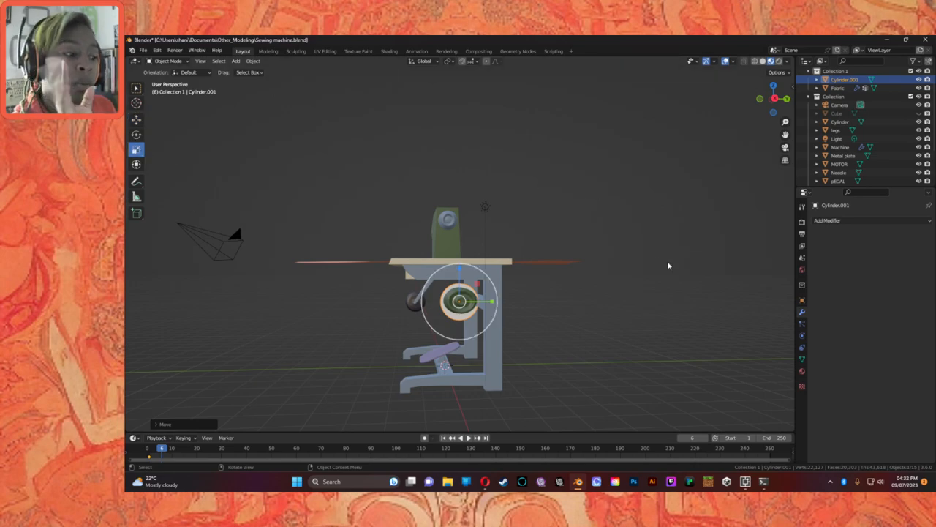
middle_drag(459, 301, 497, 310)
scroll(457, 288, up, 3)
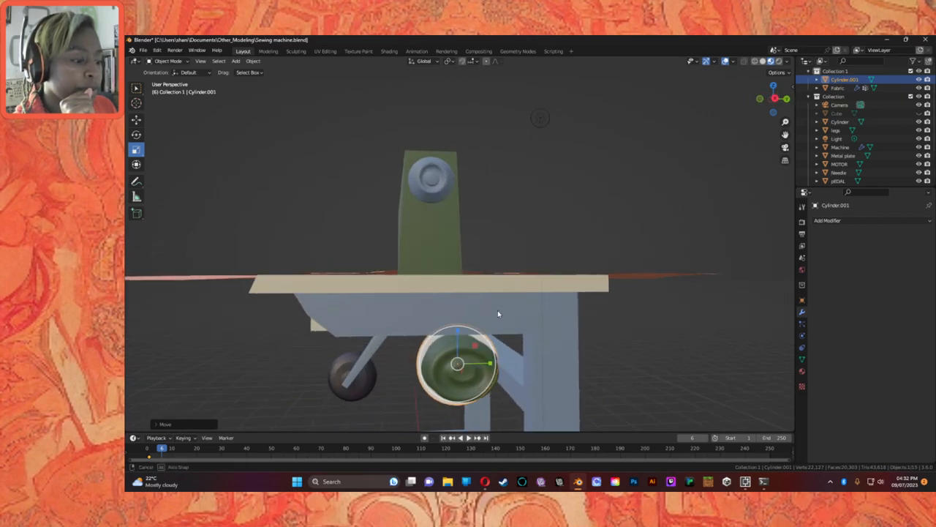
drag(491, 364, 486, 363)
mouse_move(486, 363)
middle_down()
mouse_move(496, 355)
mouse_move(469, 357)
middle_up()
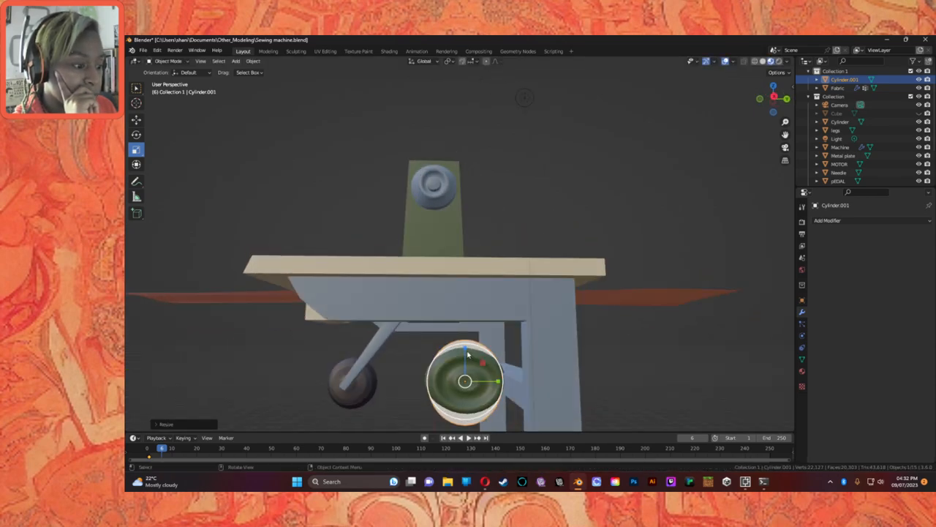
drag(466, 342, 466, 355)
drag(497, 382, 499, 382)
middle_drag(499, 382, 577, 391)
Raise the disc along Z to line it up with the motor's centre.
click(137, 120)
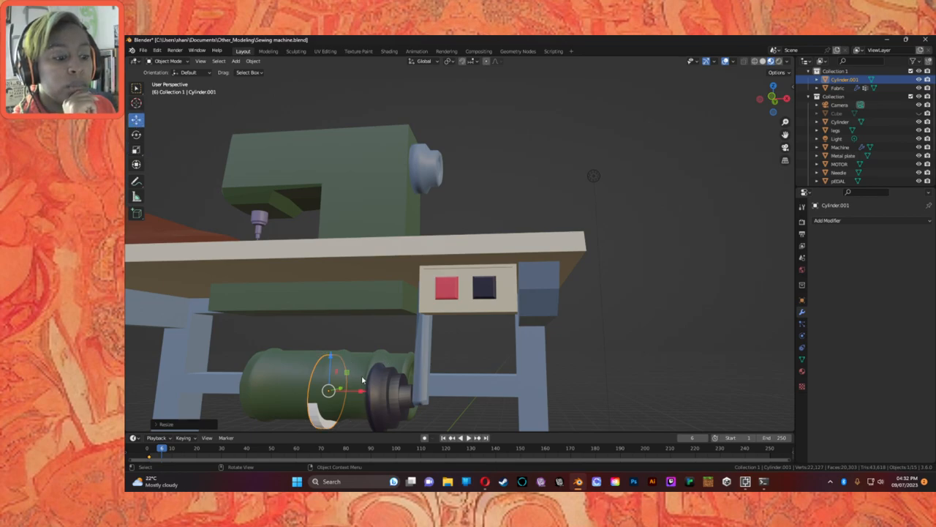
drag(330, 359, 334, 349)
middle_drag(334, 349, 307, 370)
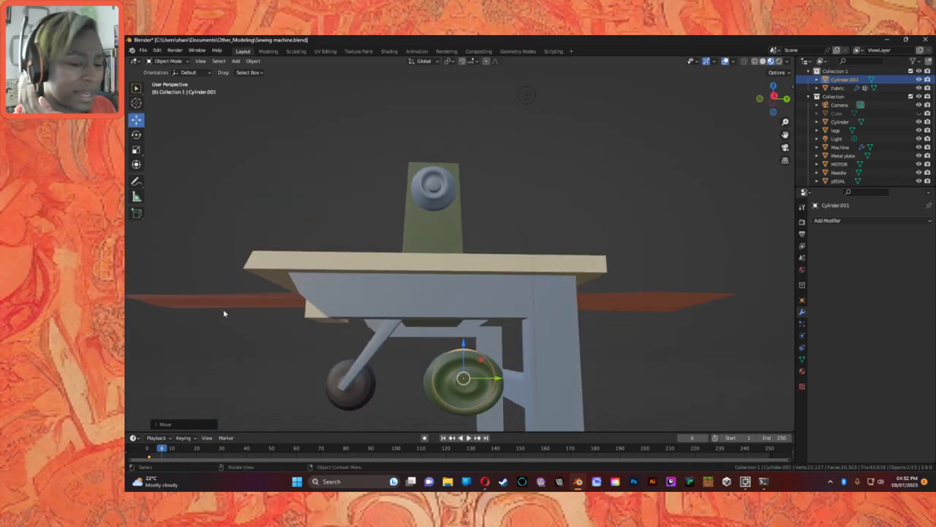
Widen the disc along Y, then trim the width slightly to match the motor's body.
click(137, 163)
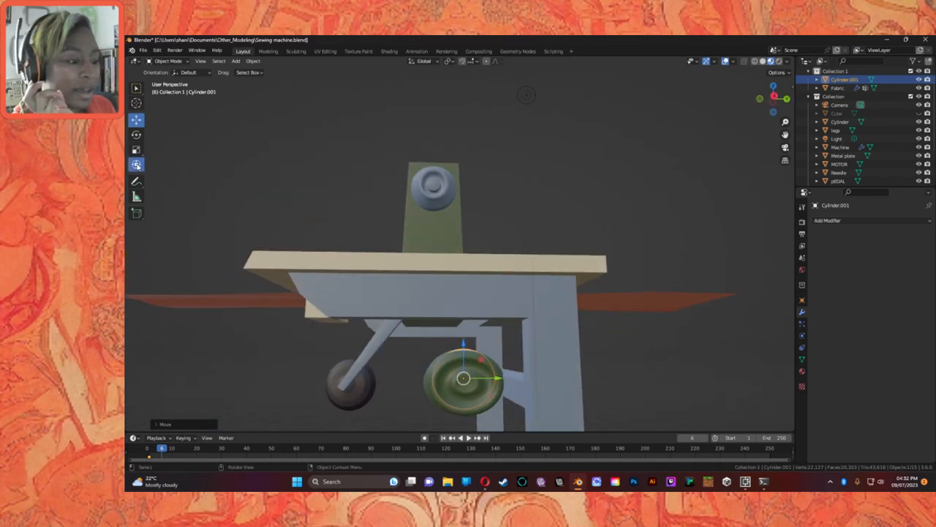
click(139, 148)
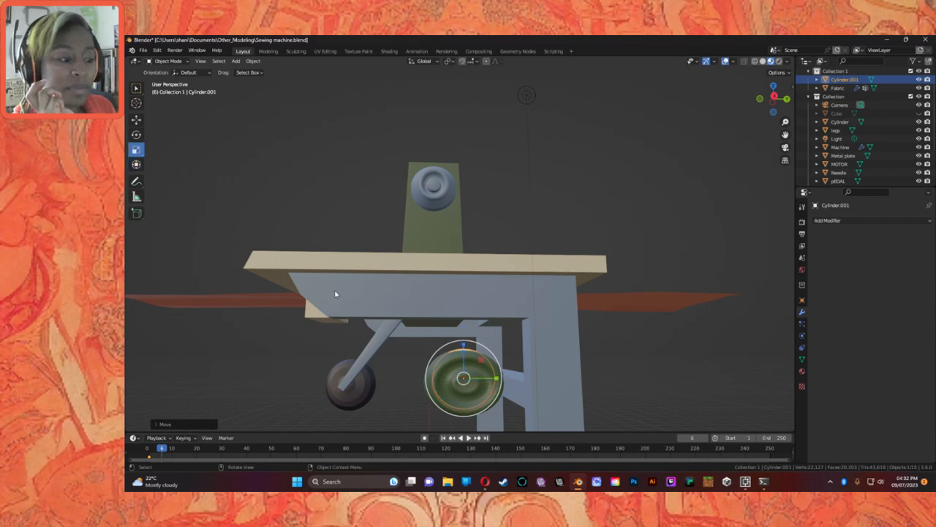
drag(492, 381, 502, 379)
middle_drag(505, 379, 431, 394)
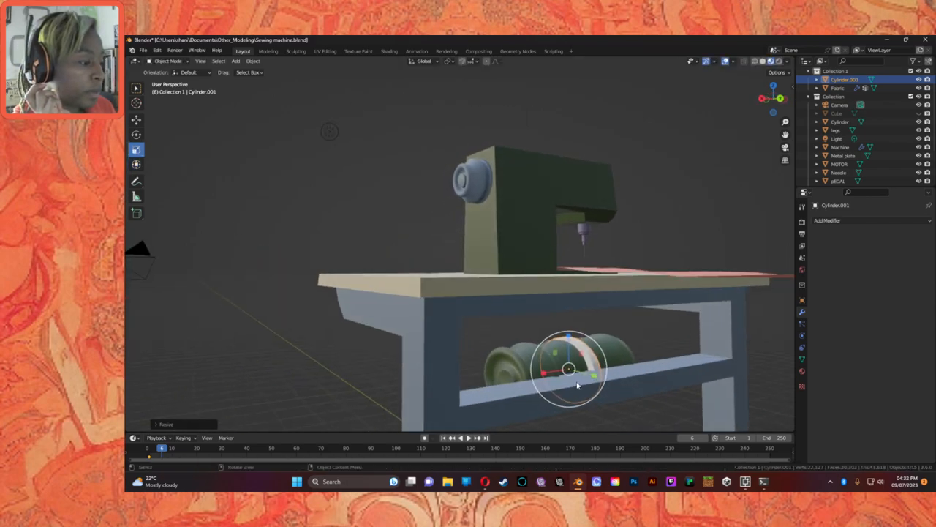
drag(592, 376, 588, 376)
middle_drag(588, 375, 696, 372)
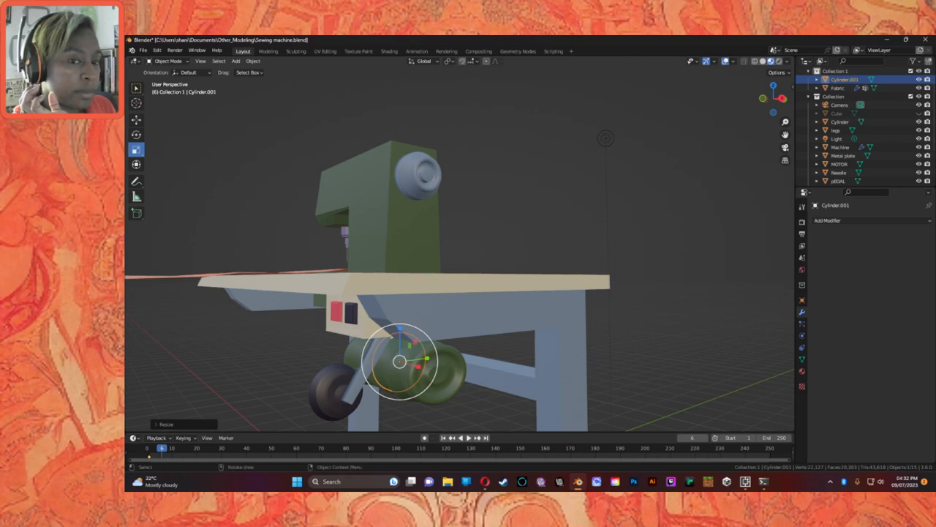
Shift the disc slightly along Y toward the front of the table to recentre it on the motor.
click(136, 118)
middle_drag(500, 373, 442, 362)
drag(454, 367, 447, 367)
middle_drag(447, 367, 388, 375)
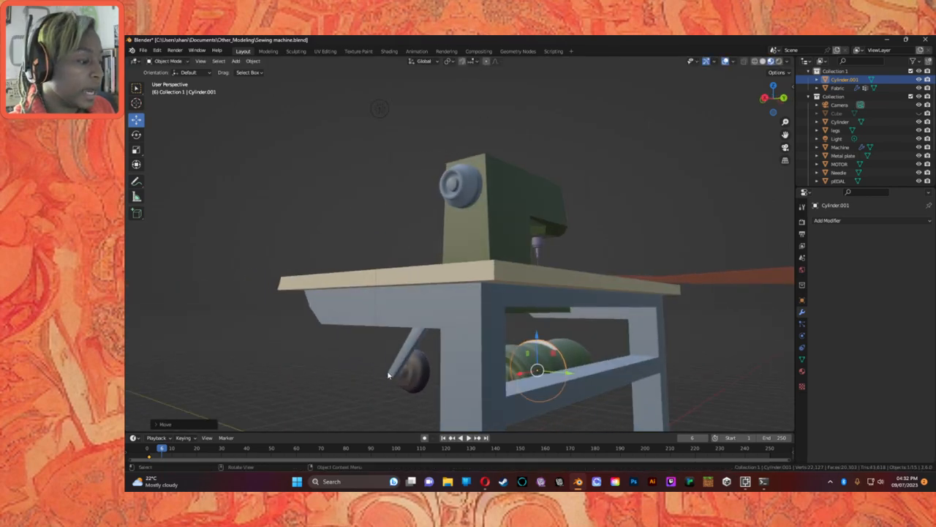
Stretch the disc slightly along Y and fine-tune its height along Z against the motor's surface.
click(136, 149)
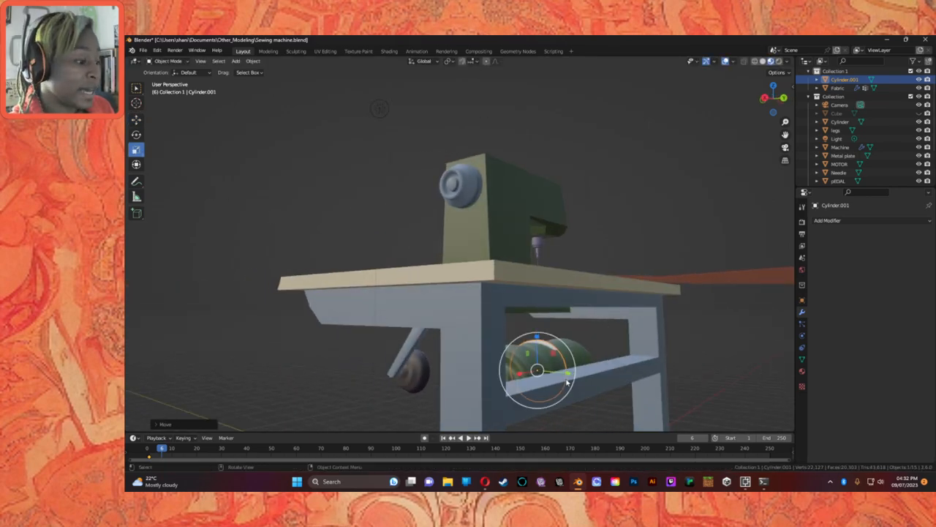
drag(569, 374, 575, 377)
middle_drag(558, 361, 538, 353)
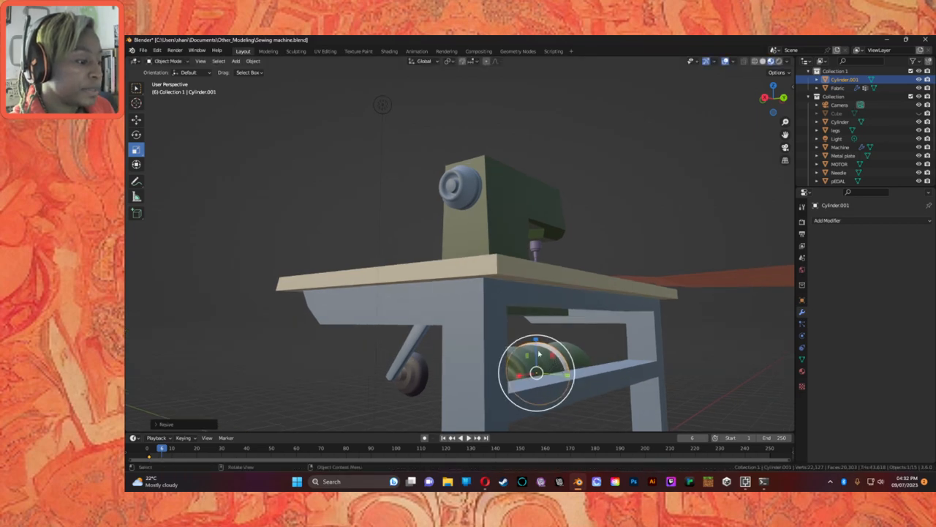
drag(536, 340, 538, 341)
middle_drag(537, 341, 588, 340)
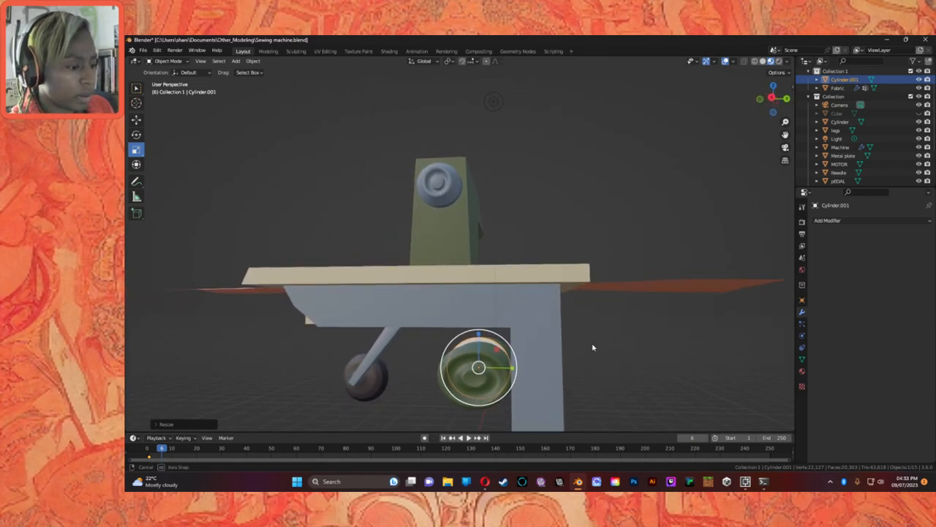
Move the disc along Y toward the back of the table so it sits evenly around the motor.
click(138, 120)
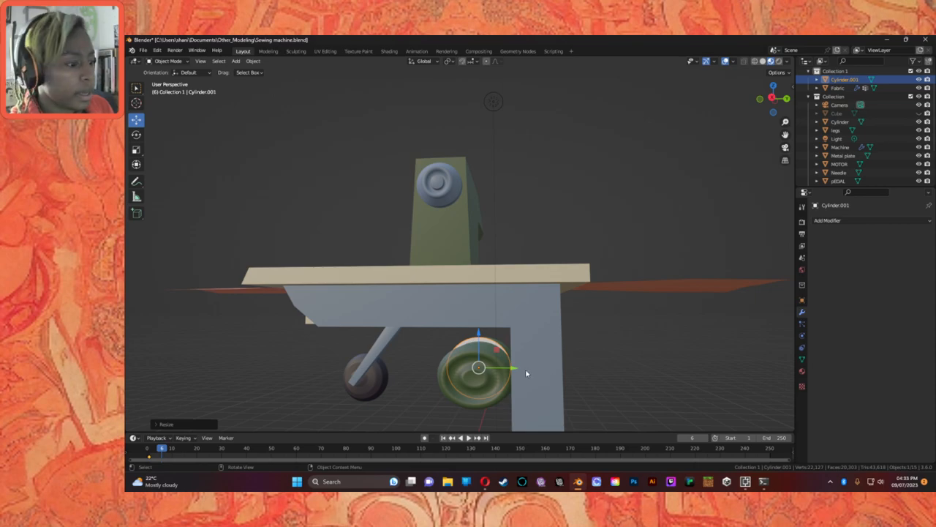
drag(515, 370, 527, 368)
middle_drag(527, 368, 484, 389)
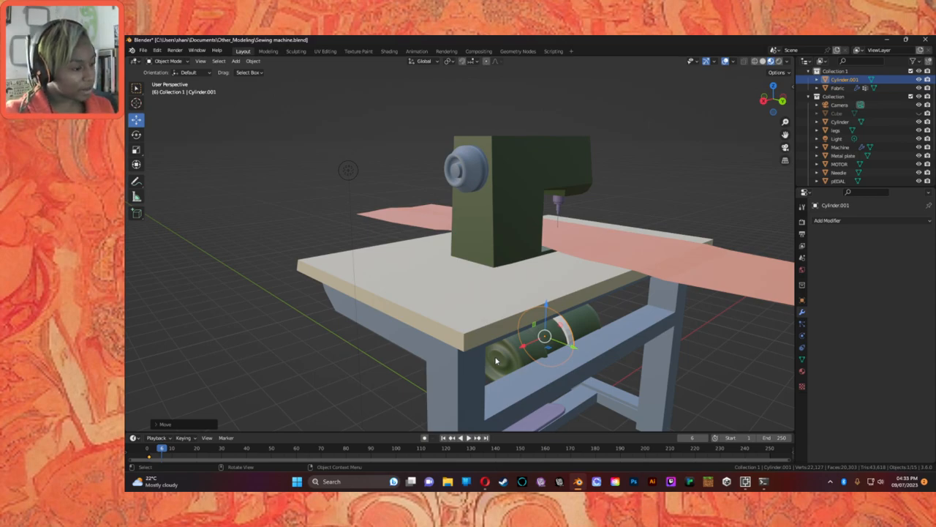
middle_drag(450, 356, 524, 338)
Reduce the disc's height along Z so its rim sits closer to the motor's surface.
click(137, 151)
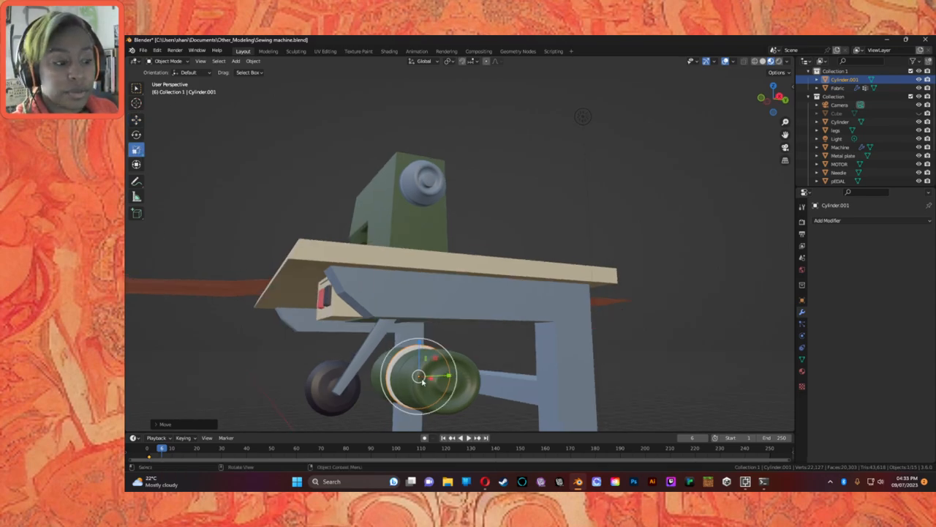
drag(420, 344, 418, 350)
middle_drag(418, 350, 443, 377)
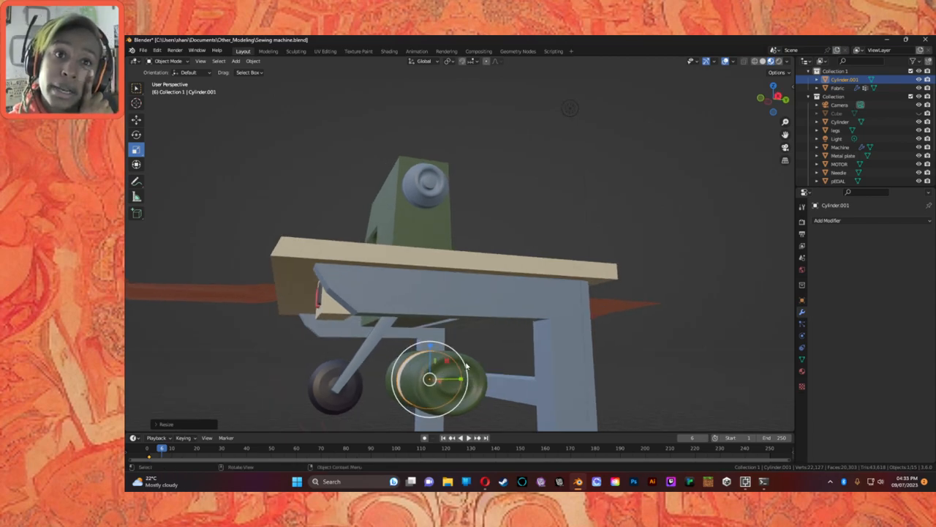
middle_drag(469, 364, 575, 378)
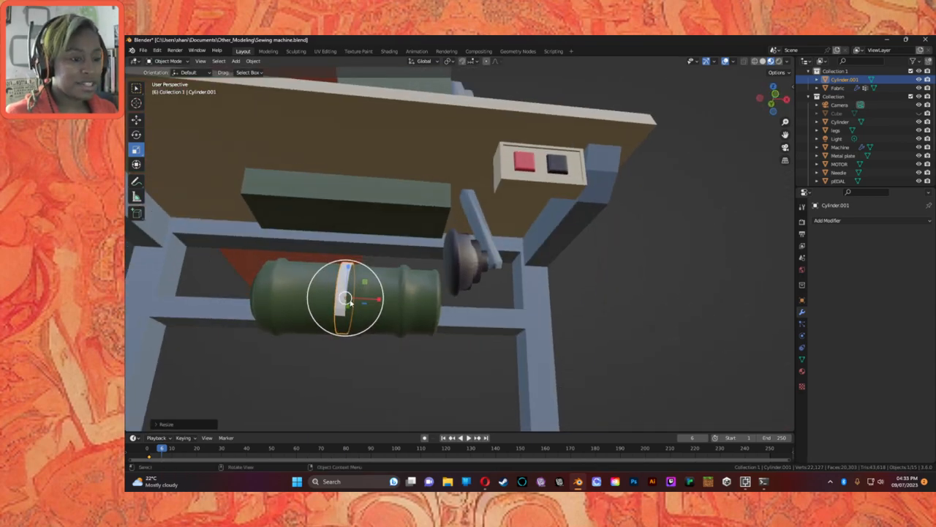
Nudge the disc slightly along Z with the Move tool to centre it vertically on the motor.
click(137, 120)
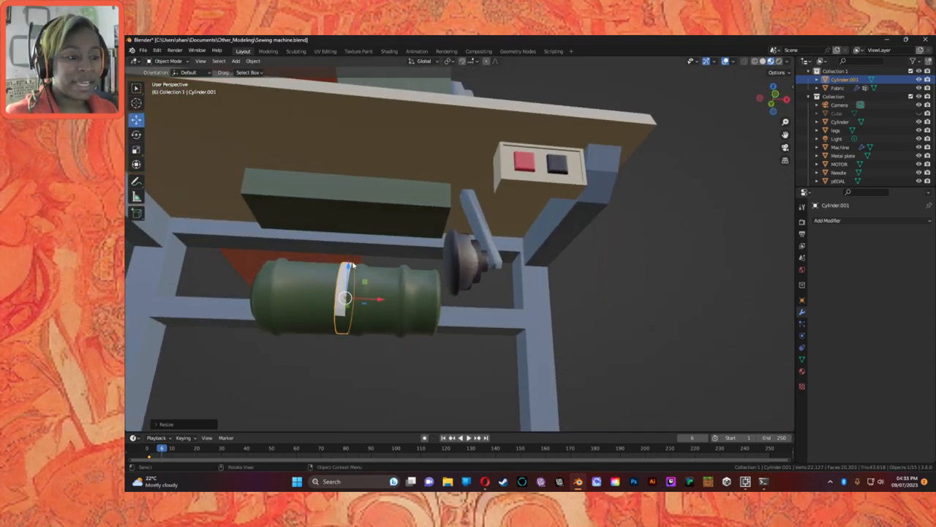
drag(349, 267, 349, 267)
middle_drag(348, 268, 282, 324)
middle_drag(567, 302, 634, 290)
middle_drag(639, 274, 431, 257)
click(429, 256)
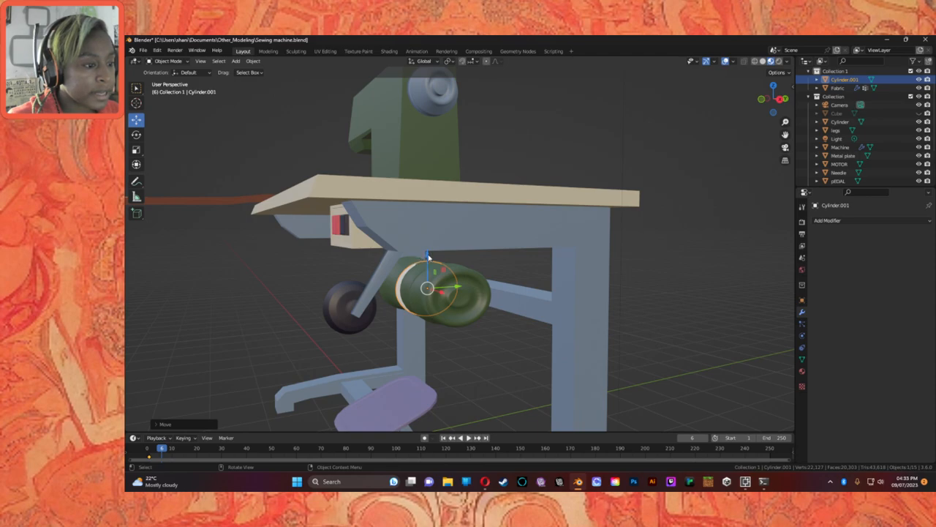
drag(429, 256, 431, 264)
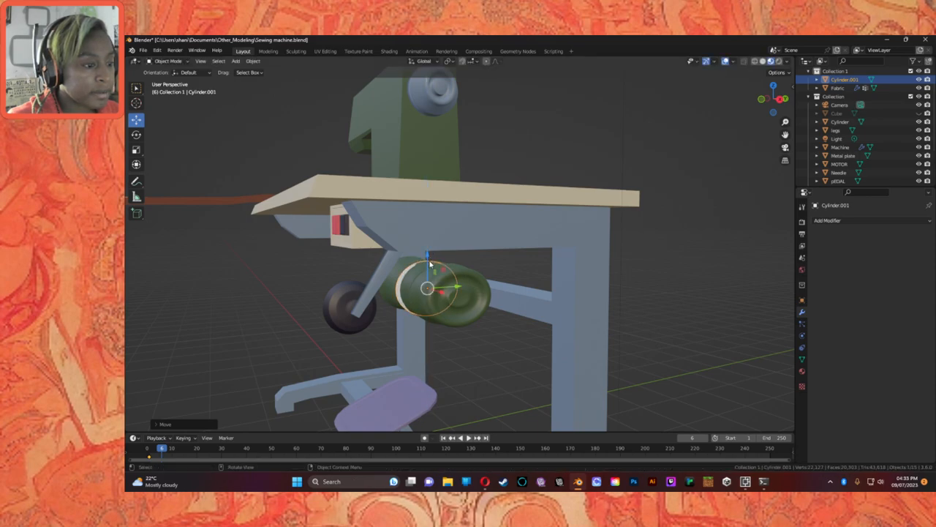
click(428, 253)
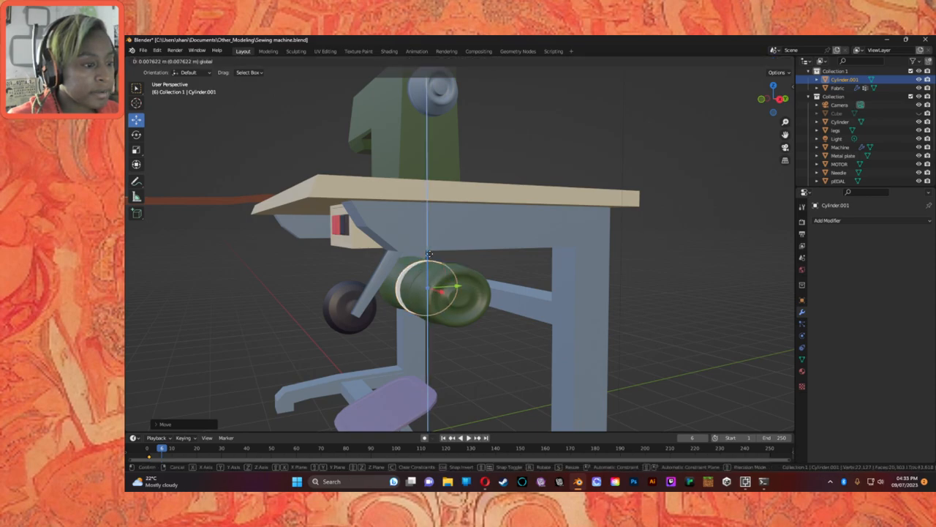
Scale the disc up slightly along Z so its rim sits just outside the motor's surface.
middle_drag(428, 256, 341, 282)
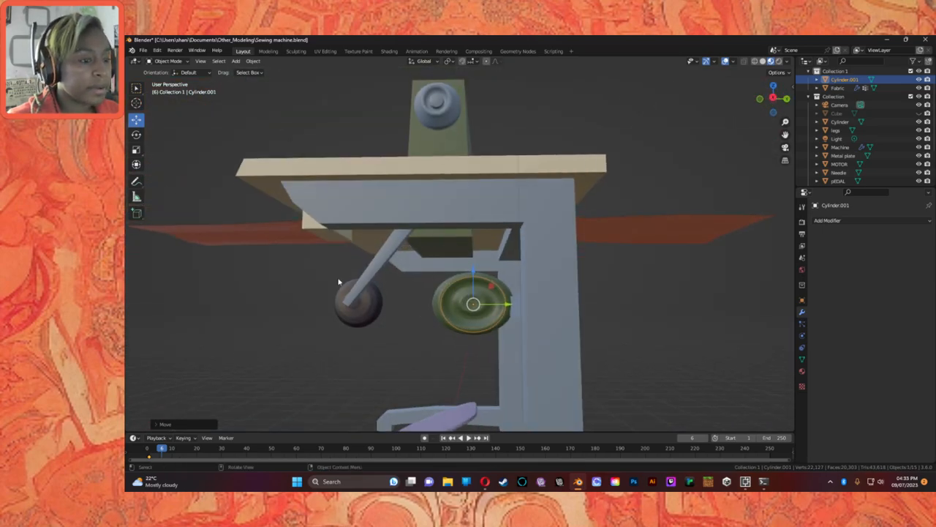
click(137, 149)
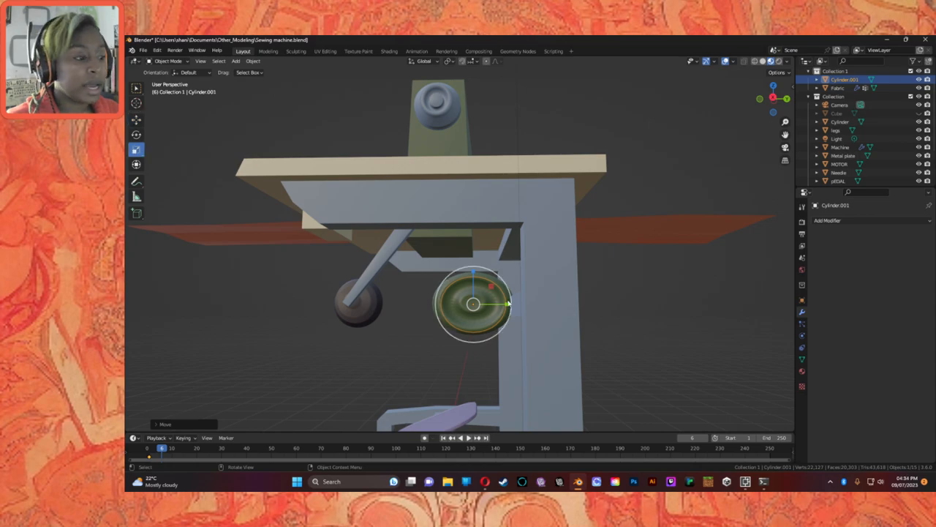
drag(473, 272, 474, 267)
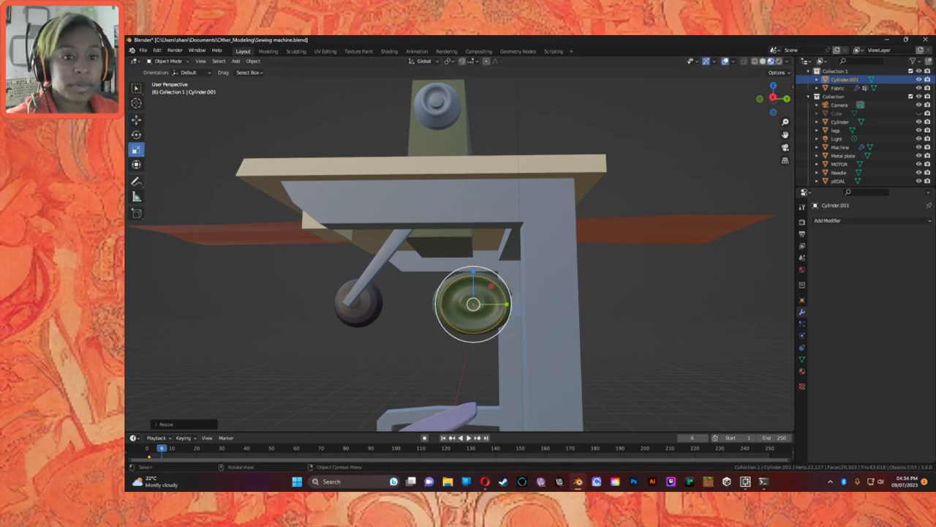
middle_drag(308, 268, 445, 340)
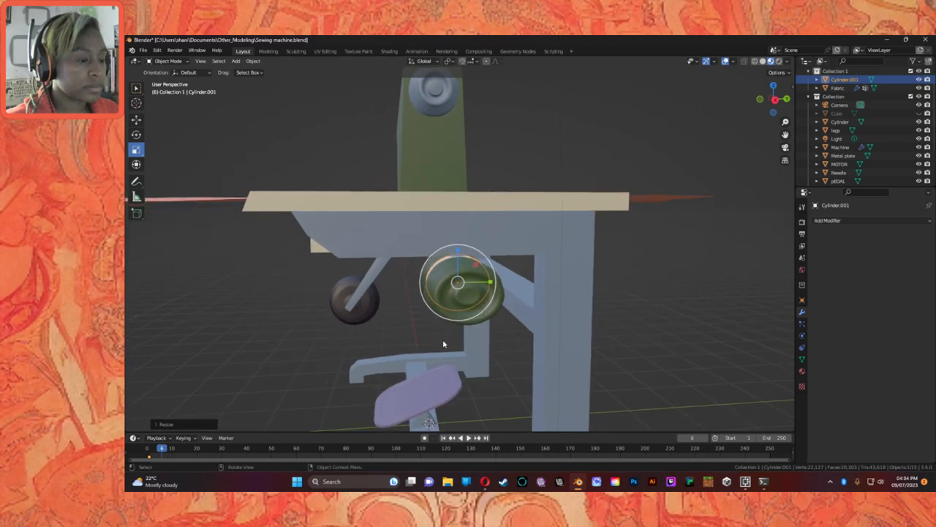
Add a Boolean Difference modifier to the disc with MOTOR as the cutting object and apply it.
click(848, 221)
click(764, 262)
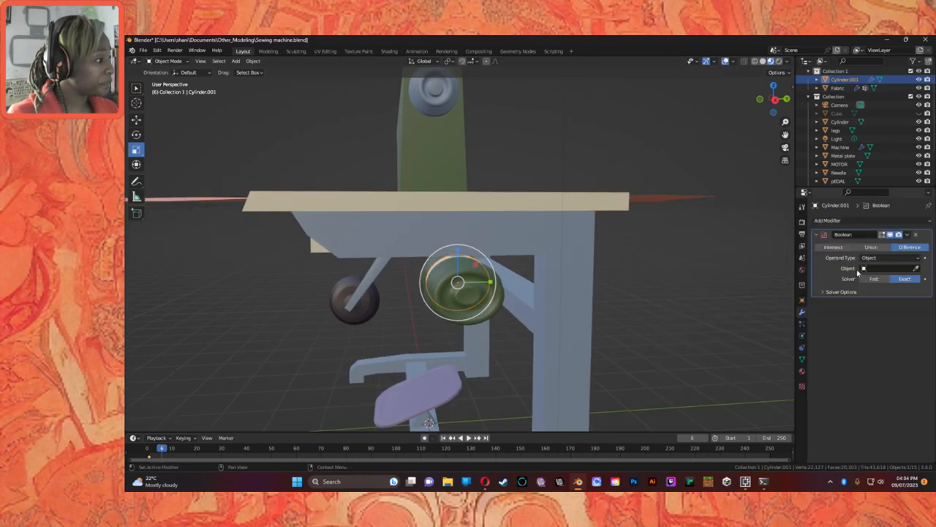
click(915, 268)
click(496, 293)
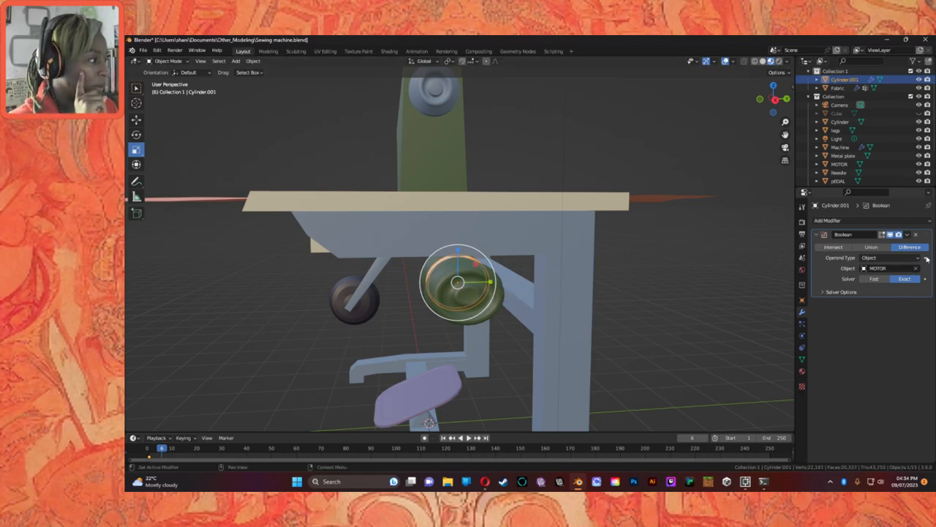
click(907, 234)
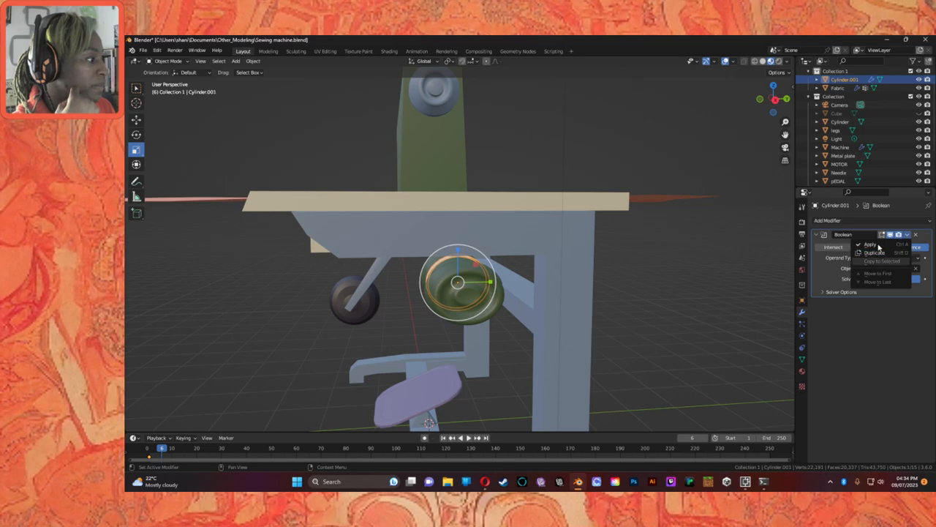
click(877, 245)
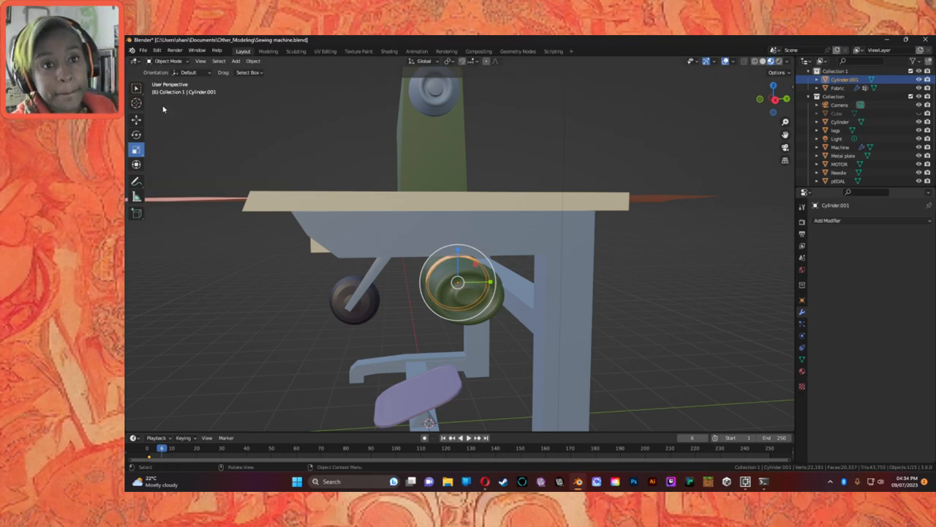
Stretch the cut ring along Z into a tall oval extending above and below the motor.
click(136, 120)
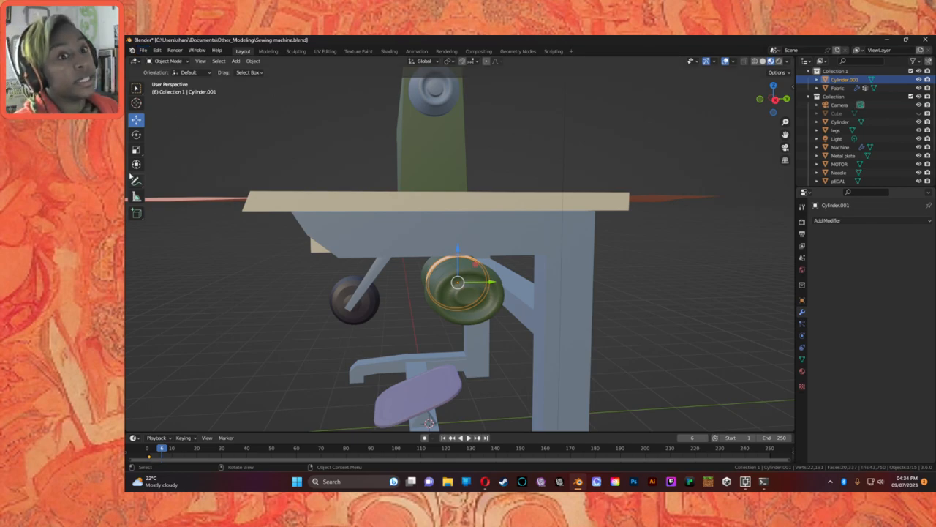
click(139, 152)
drag(457, 250, 456, 219)
middle_drag(456, 220, 533, 315)
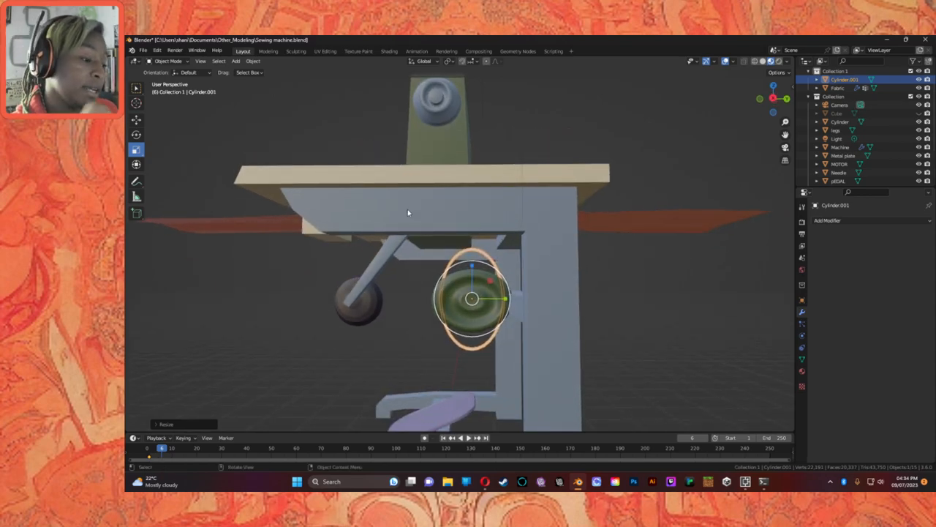
Raise the oval ring along Z so its lower edge sits near the underside of the motor.
click(136, 119)
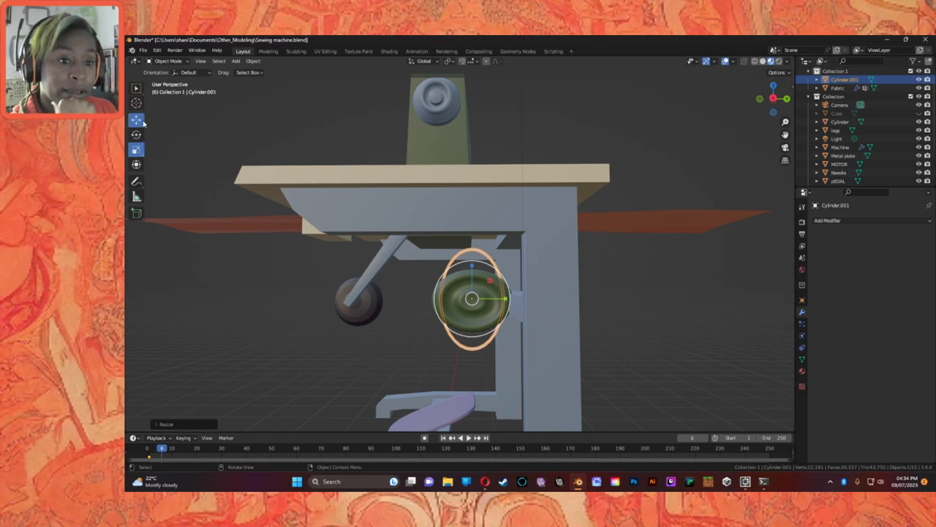
click(477, 270)
click(477, 270)
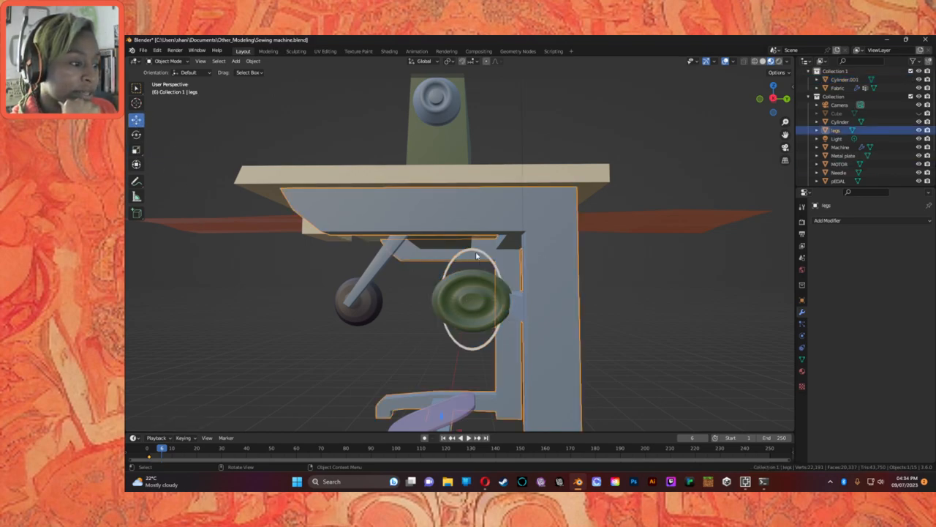
click(477, 256)
drag(473, 262, 472, 240)
middle_drag(382, 261, 376, 218)
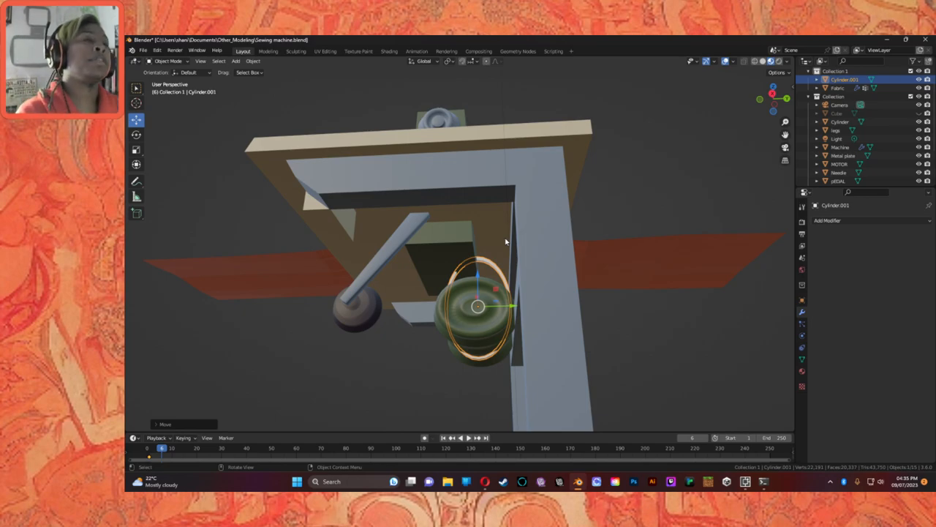
Move the ring along X toward the motor's end nearest the knee lever.
middle_drag(517, 334, 459, 276)
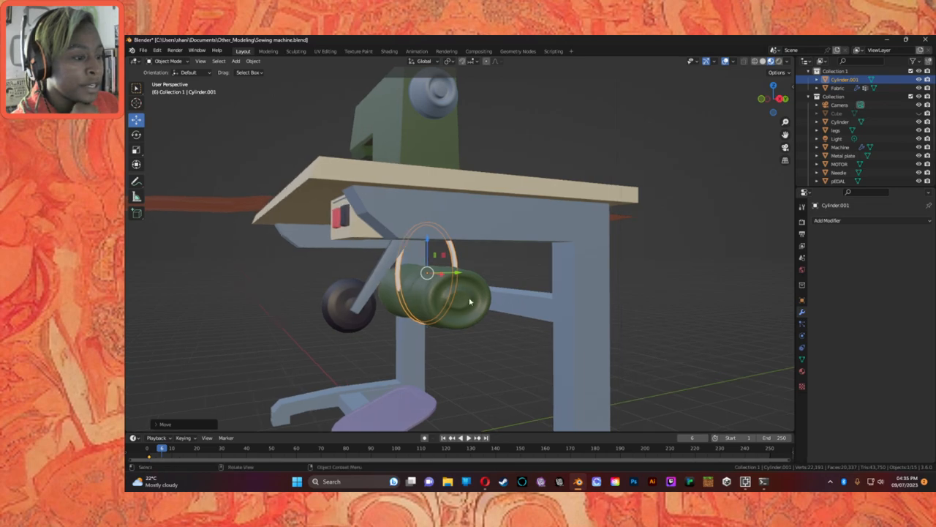
mouse_move(443, 276)
mouse_down()
mouse_move(480, 285)
mouse_move(440, 283)
mouse_up()
middle_drag(466, 314, 506, 320)
drag(411, 271, 467, 290)
middle_drag(466, 290, 414, 285)
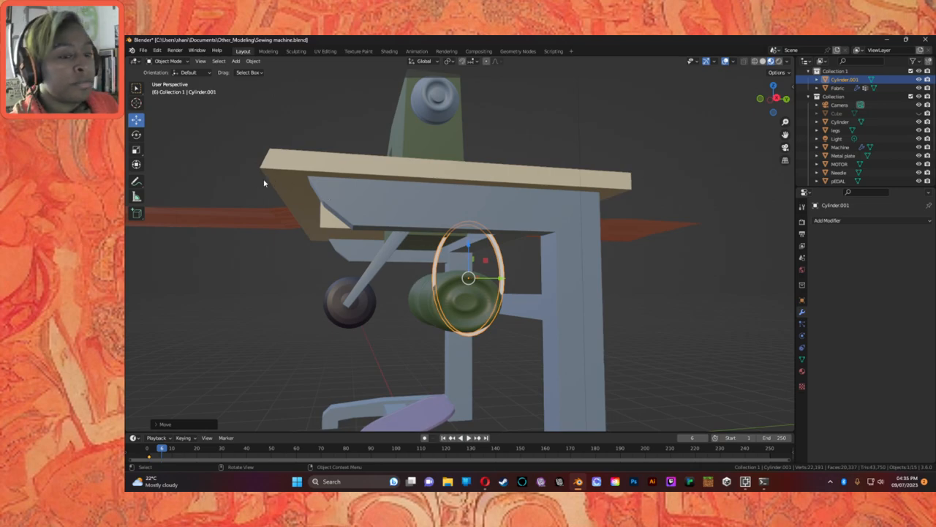
Widen the ring slightly along Y and reduce its height along Z.
click(136, 149)
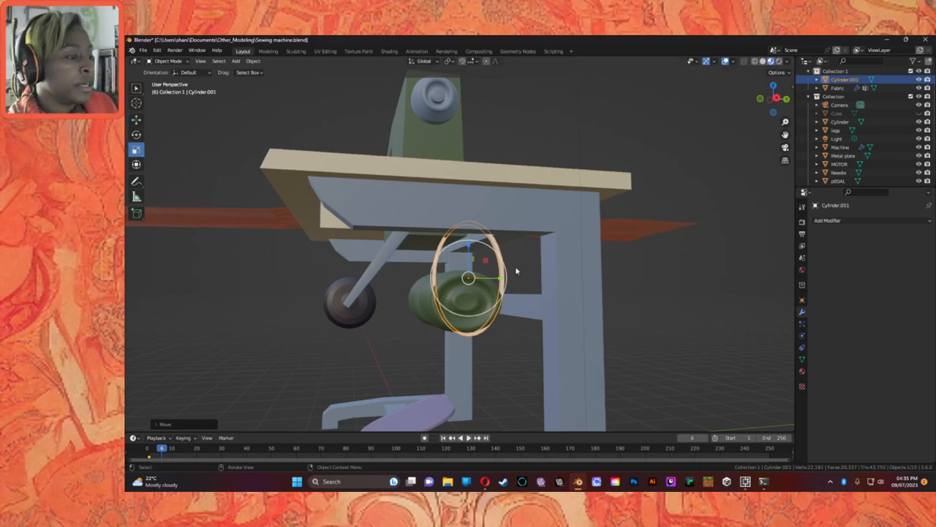
drag(500, 284, 500, 277)
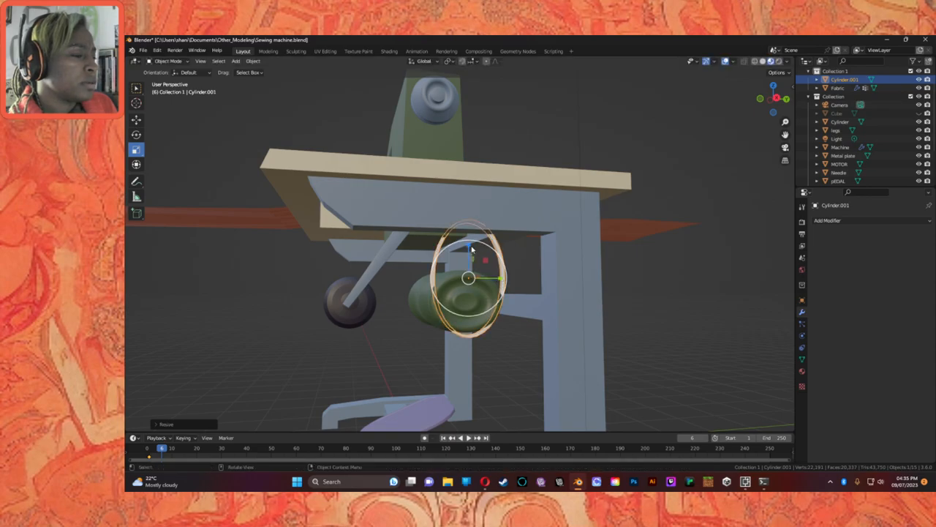
drag(471, 250, 472, 255)
middle_drag(502, 291, 464, 296)
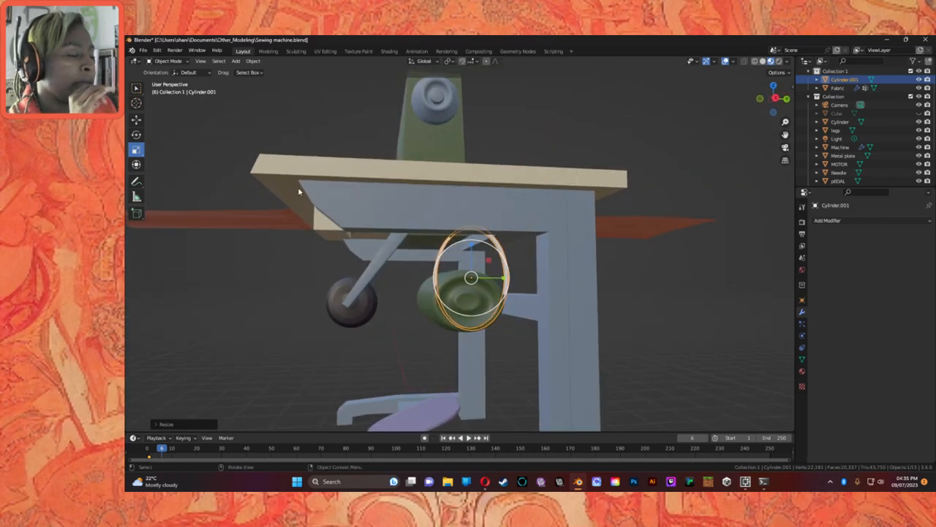
Lower the ring slightly along Z and adjust its position along Y around the motor's end.
click(136, 119)
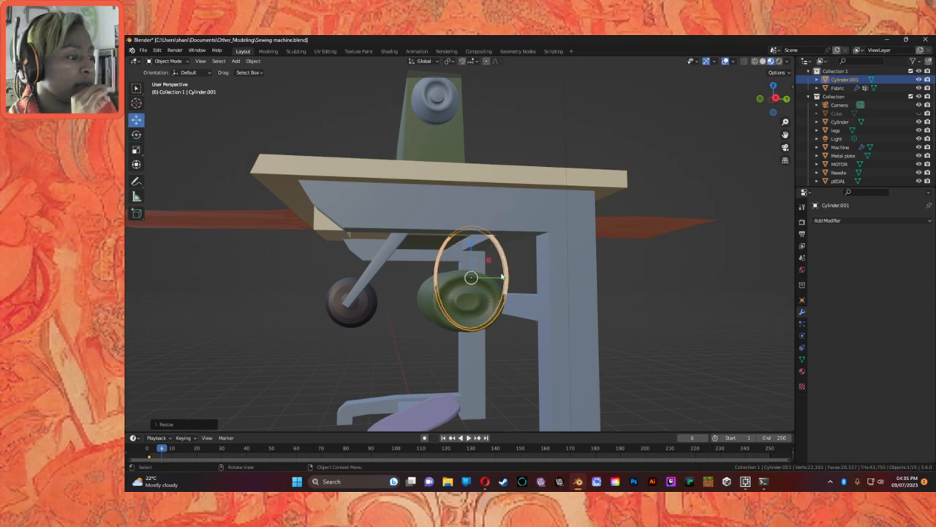
drag(472, 252, 472, 257)
drag(508, 285, 509, 292)
Examine the ring's placement relative to the motor, knee lever and machine head from several sides.
middle_drag(511, 294, 635, 315)
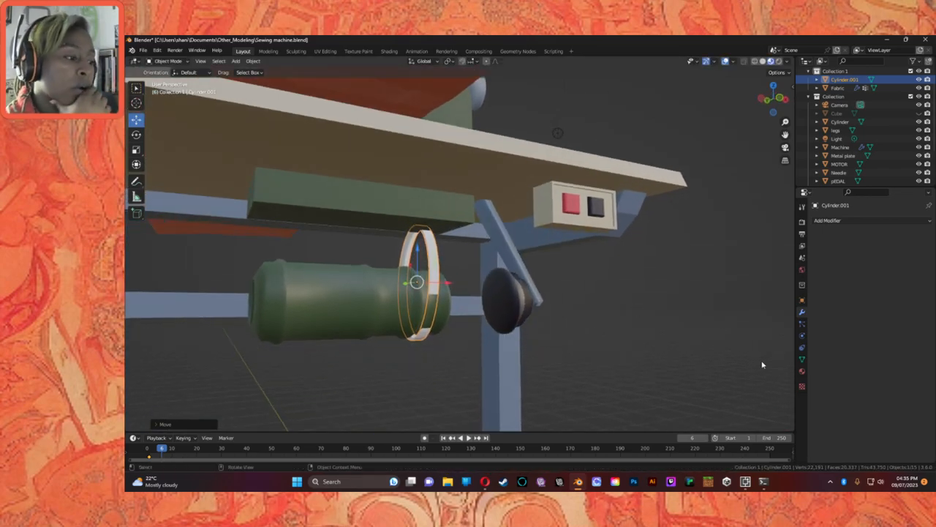
scroll(522, 358, down, 3)
middle_drag(522, 360, 454, 378)
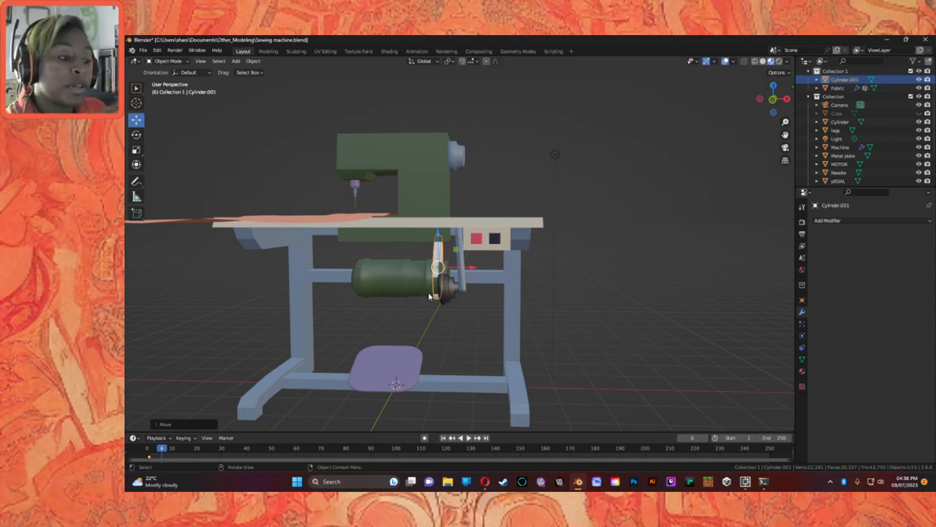
middle_drag(430, 295, 378, 373)
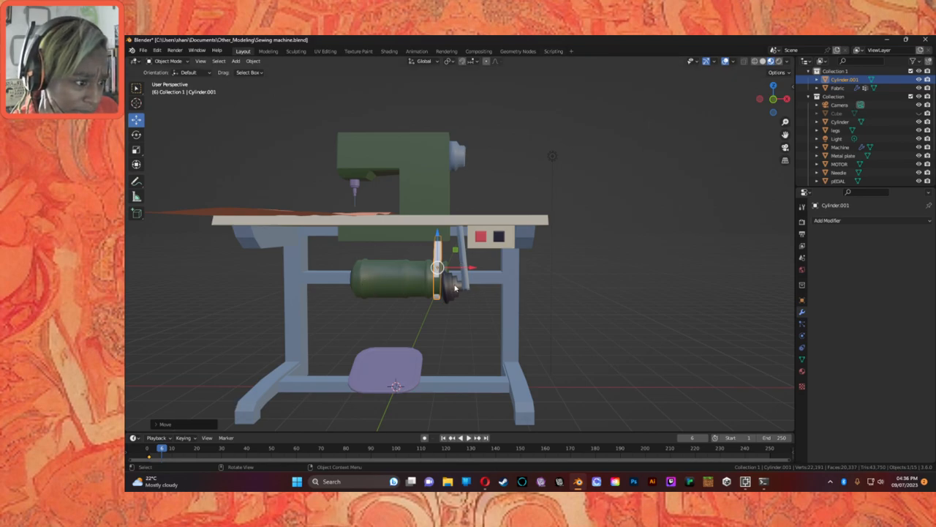
middle_drag(459, 298, 515, 286)
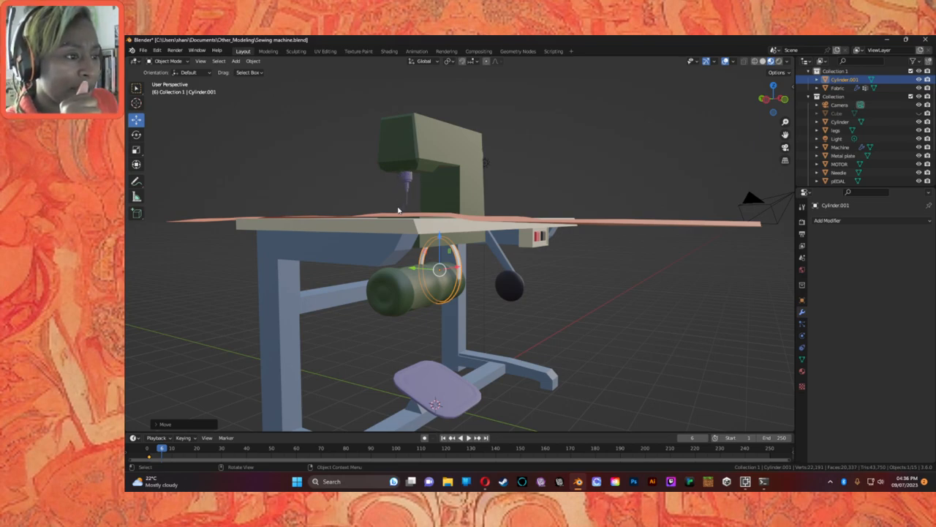
middle_drag(377, 176, 576, 191)
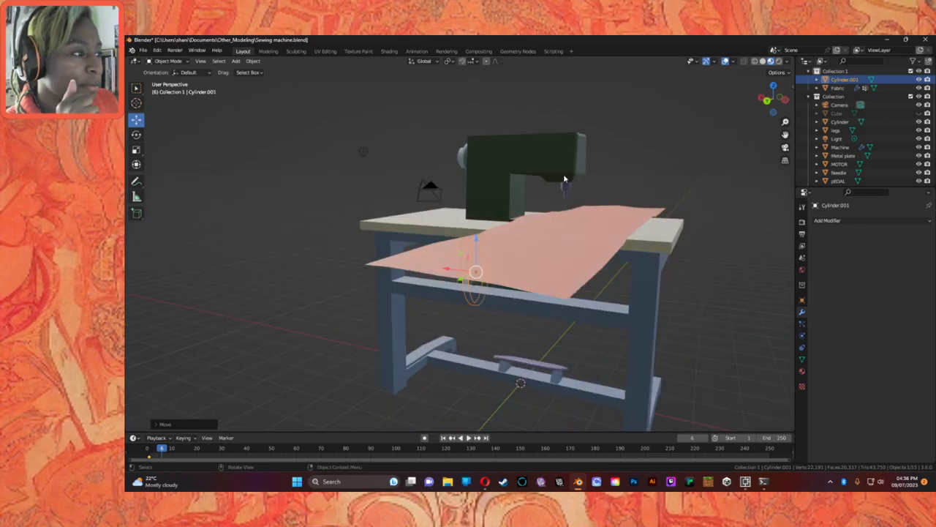
middle_drag(579, 226, 512, 272)
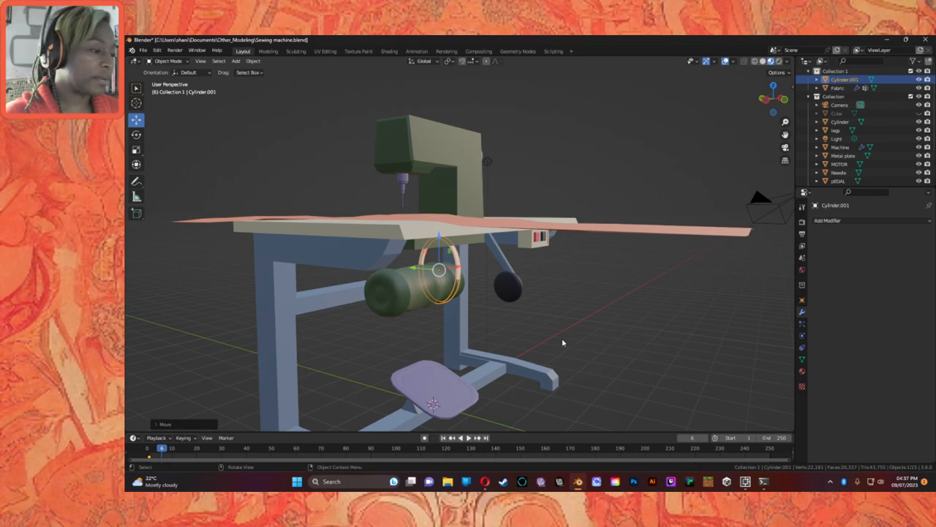
middle_drag(495, 274, 489, 317)
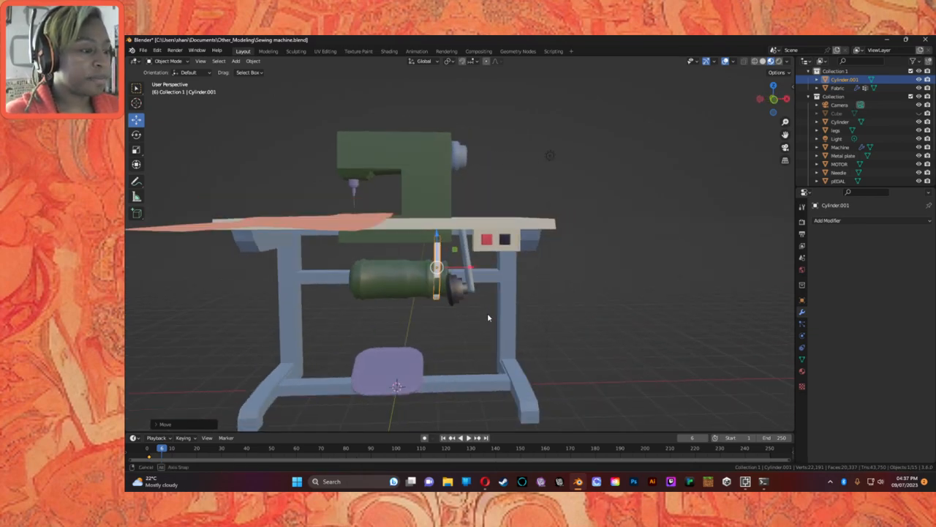
Adjust the ring's width along Y with the Scale tool to fit closely around the motor.
middle_drag(437, 267, 349, 259)
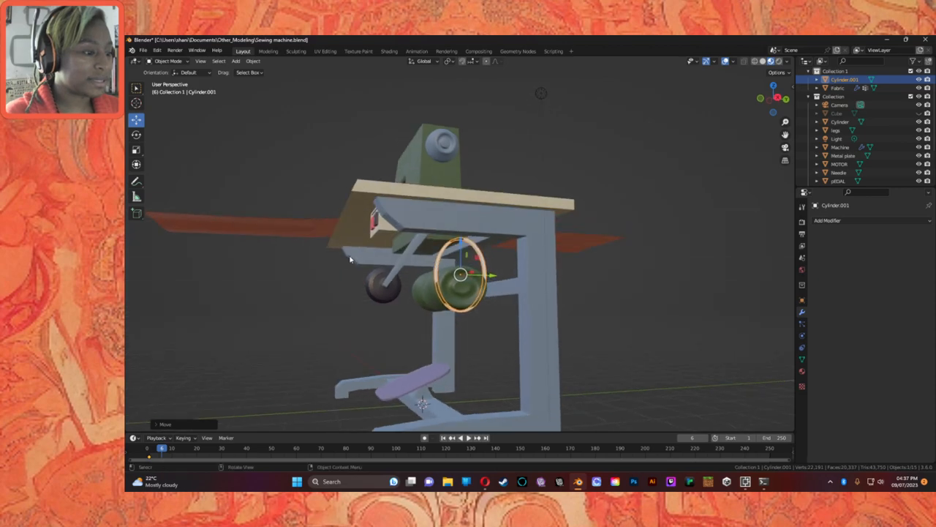
click(136, 135)
click(136, 150)
drag(492, 276, 504, 275)
middle_drag(503, 275, 525, 276)
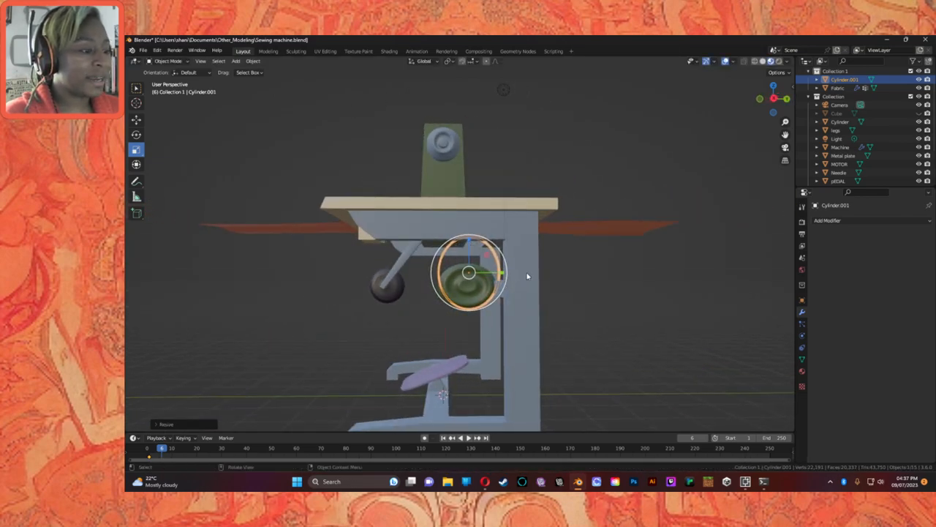
drag(503, 274, 499, 274)
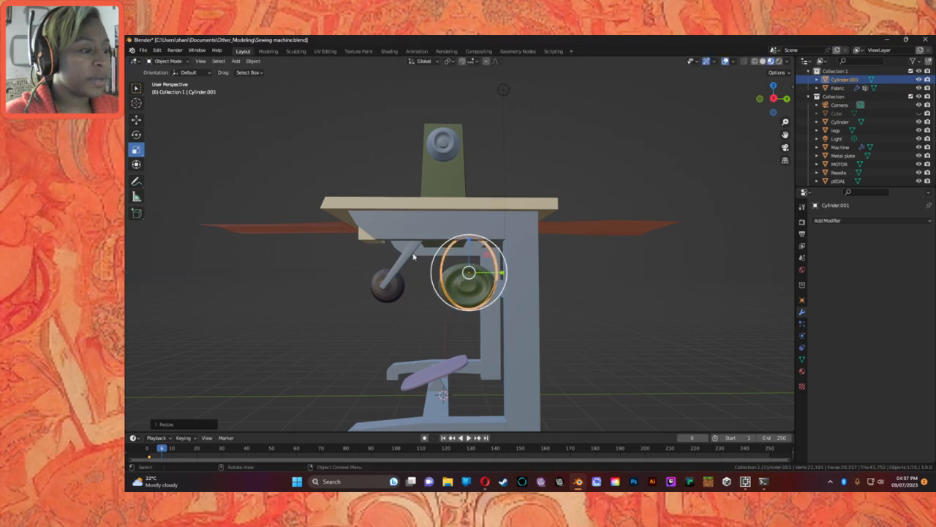
Fine-tune the ring's position around the motor's end with the Move tool.
click(137, 122)
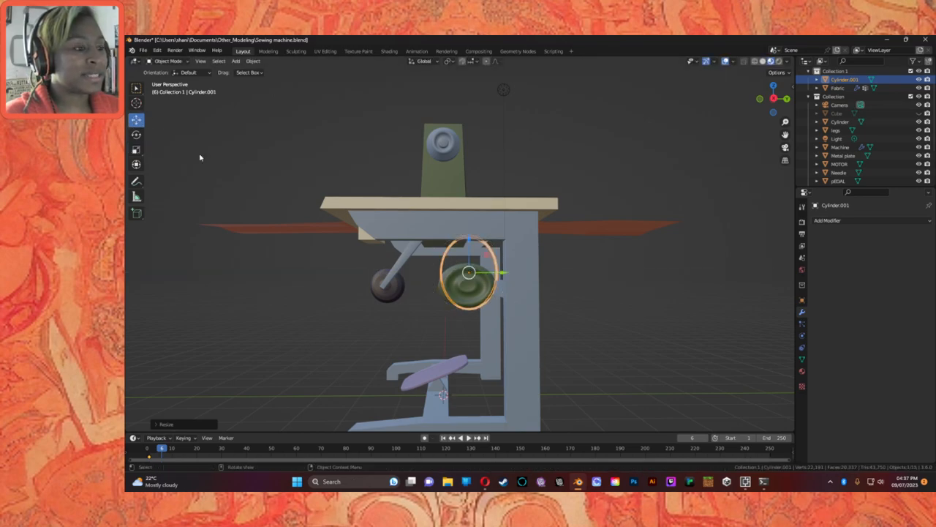
drag(470, 243, 496, 271)
middle_drag(496, 270, 503, 291)
drag(436, 237, 461, 265)
middle_drag(460, 265, 361, 272)
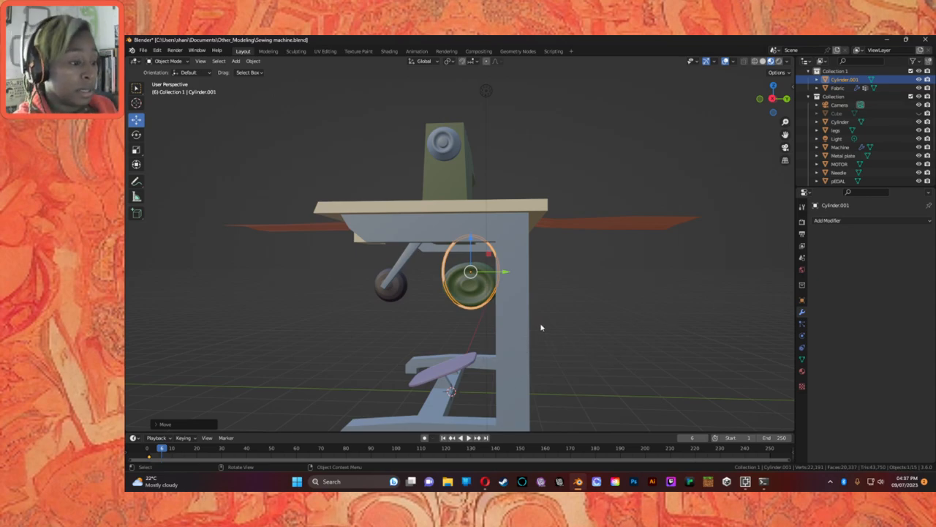
Tilt the ring about the X axis with the Rotate tool so it leans toward the machine head.
middle_drag(474, 224, 553, 256)
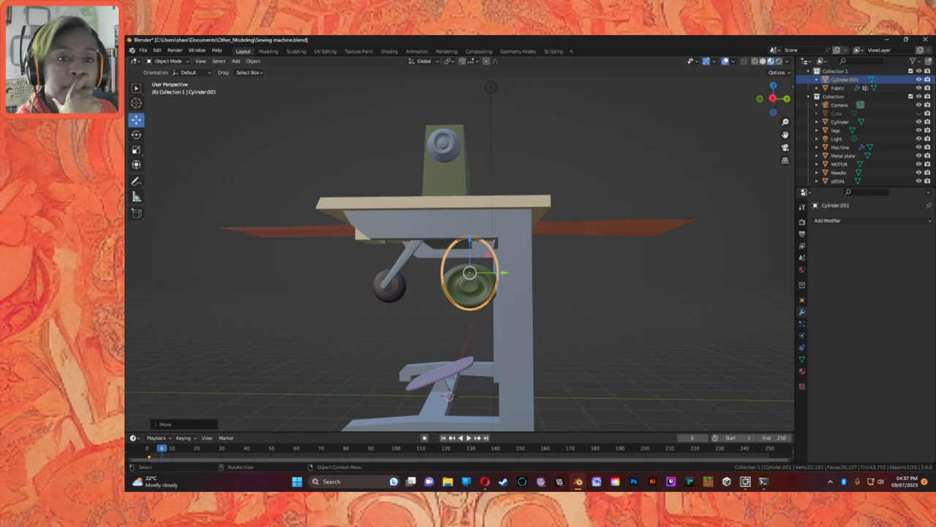
click(136, 135)
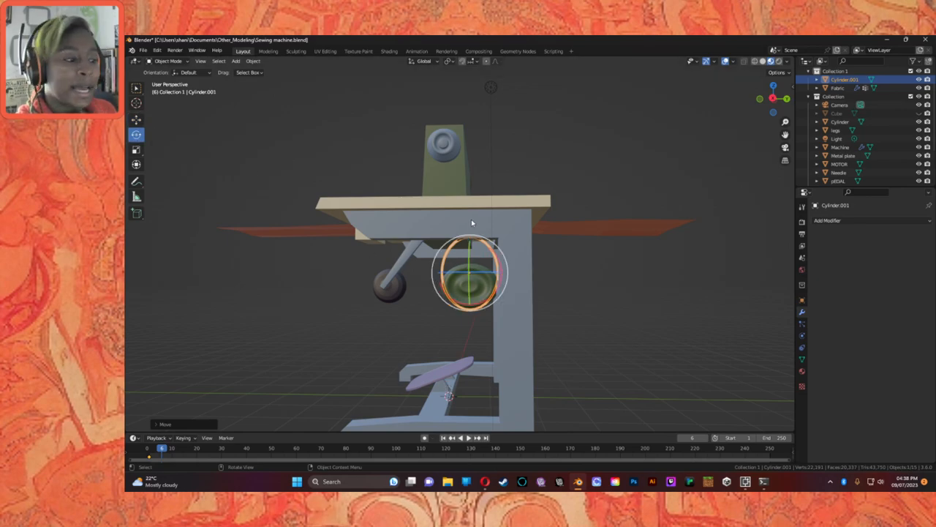
drag(472, 238, 217, 77)
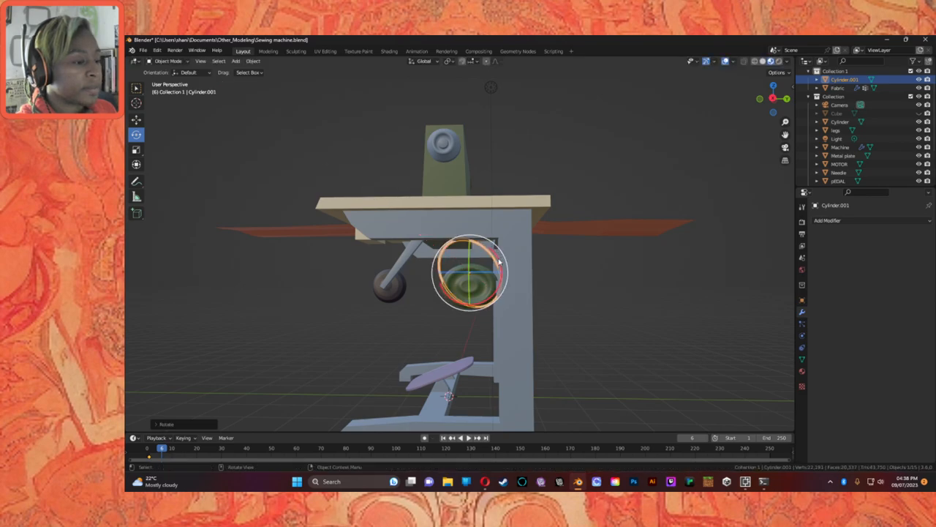
Adjust the tilted ring's height along Z to sit around the motor's end, checking it from several angles.
click(132, 119)
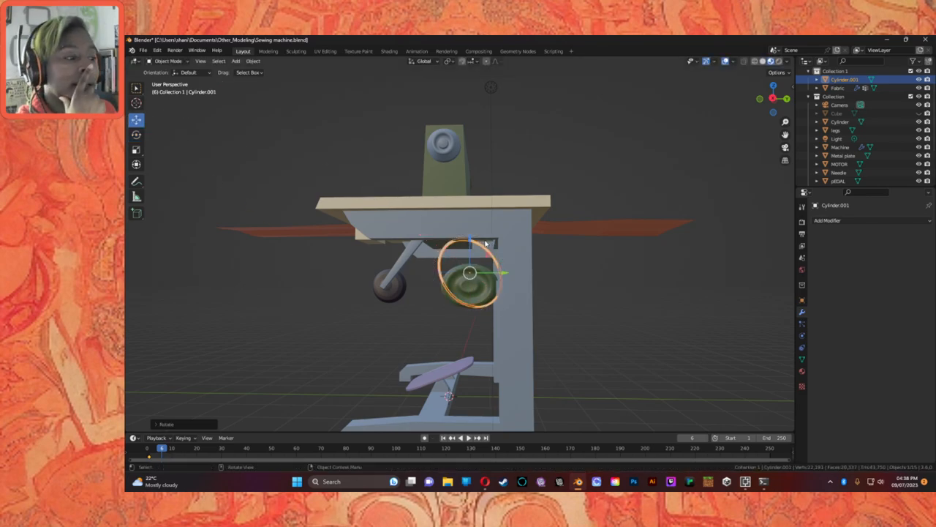
drag(466, 240, 465, 234)
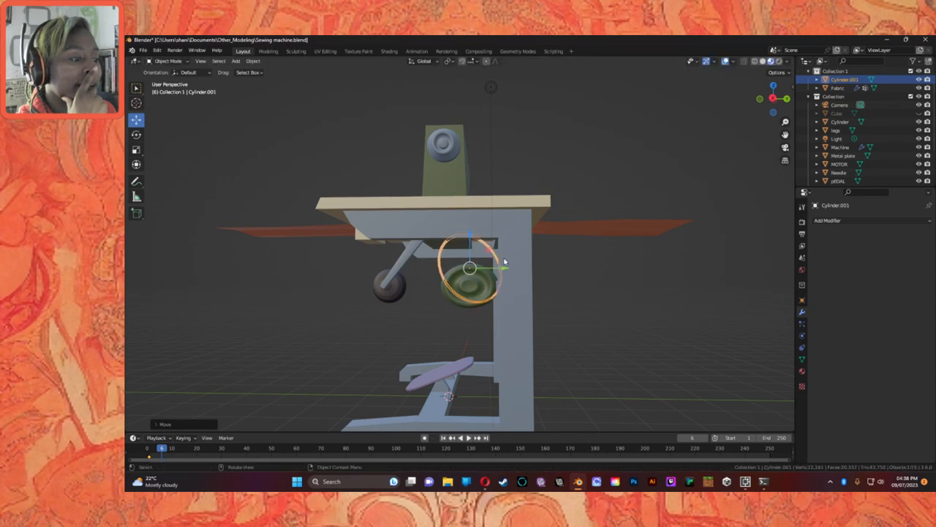
middle_drag(465, 235, 504, 281)
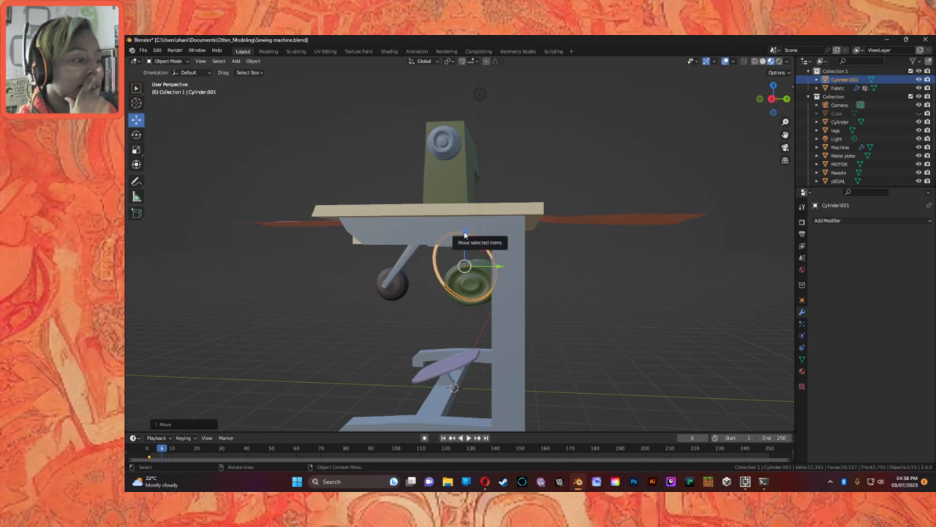
drag(462, 234, 464, 240)
mouse_move(468, 241)
middle_down()
mouse_move(575, 246)
mouse_move(455, 234)
mouse_move(482, 257)
mouse_move(403, 279)
mouse_move(478, 235)
middle_up()
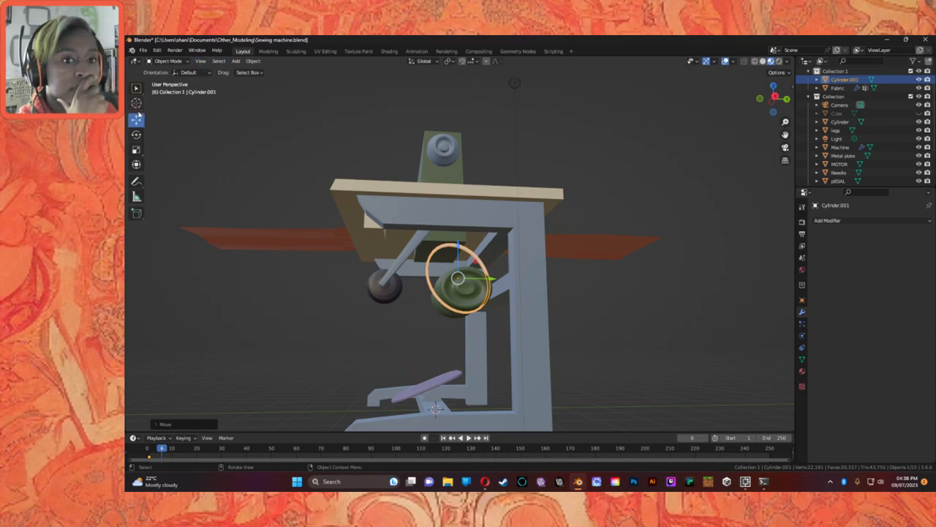
Display the scene in wireframe, select the ring around the motor, and enter Edit Mode on it.
click(754, 62)
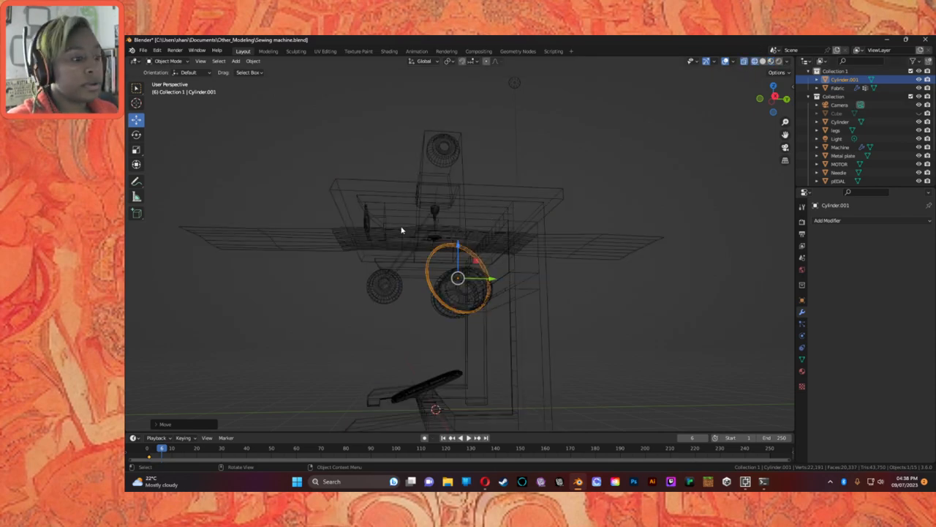
middle_drag(390, 212, 445, 173)
drag(385, 185, 502, 255)
middle_drag(502, 255, 482, 239)
click(426, 237)
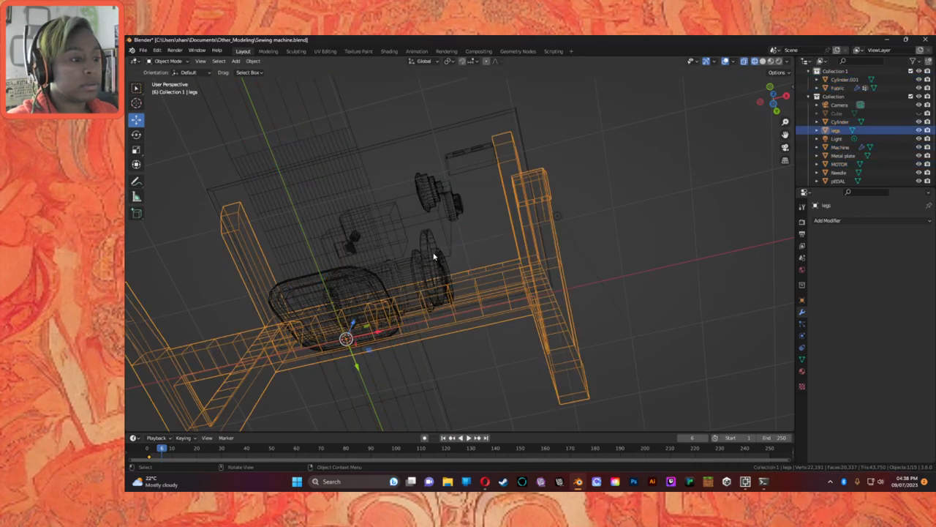
click(426, 238)
click(176, 62)
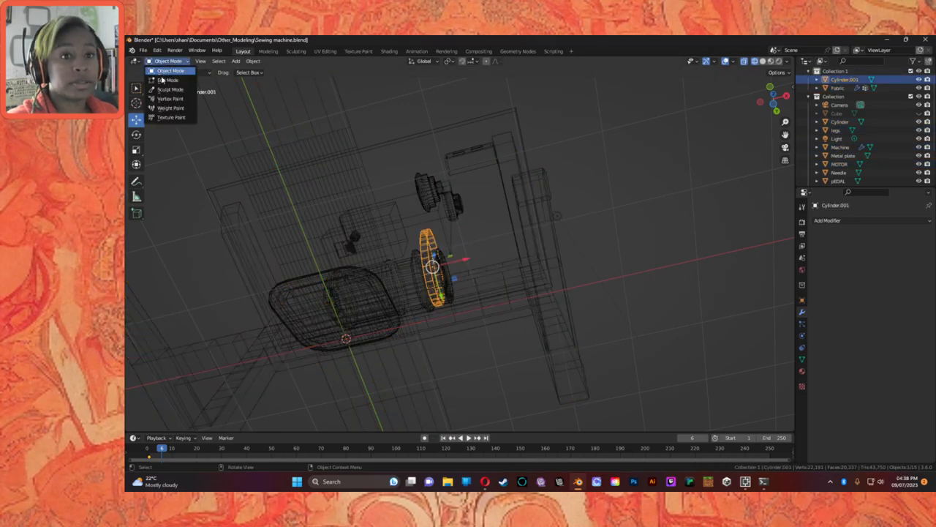
click(166, 73)
Select the ring's upper half away from the motor and stretch it up along Z and outward along Y toward the machine head.
middle_drag(472, 240, 430, 217)
key(alt+a)
drag(409, 182, 521, 252)
middle_drag(521, 252, 386, 246)
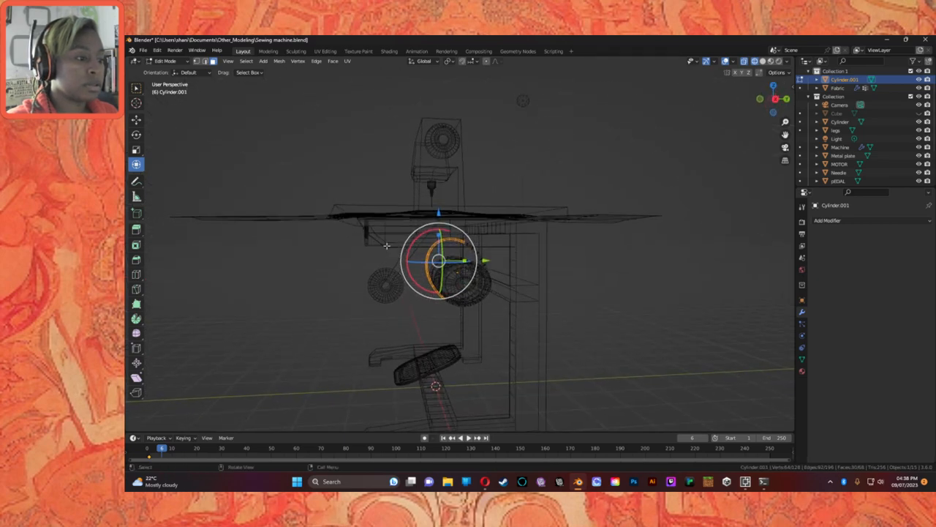
click(136, 120)
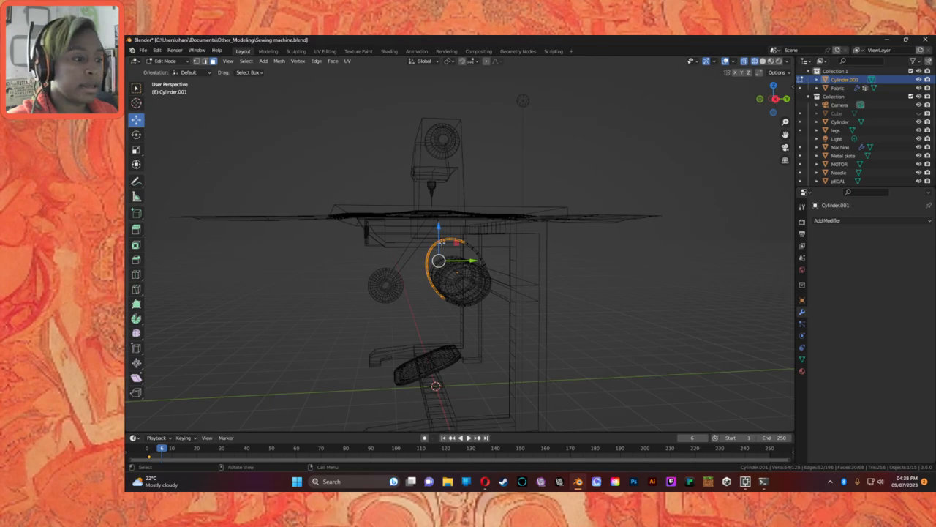
drag(474, 262, 463, 261)
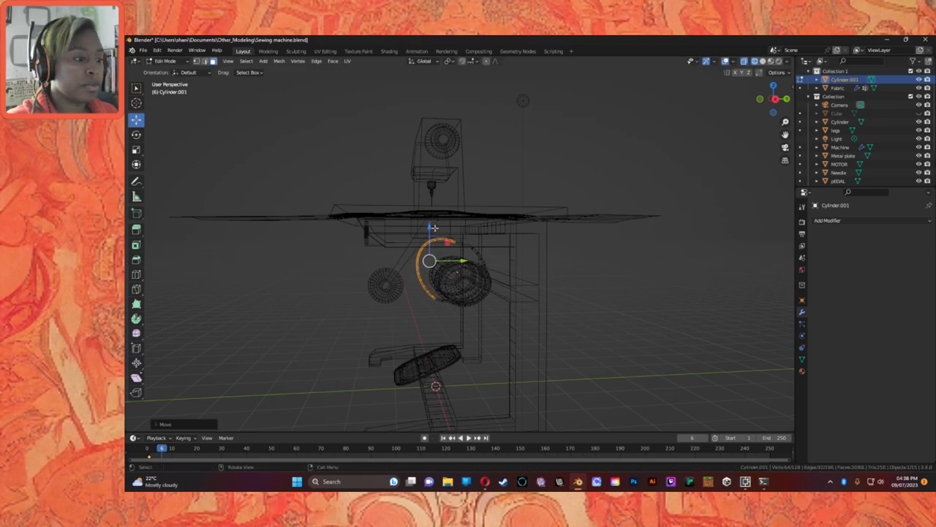
drag(429, 225, 430, 214)
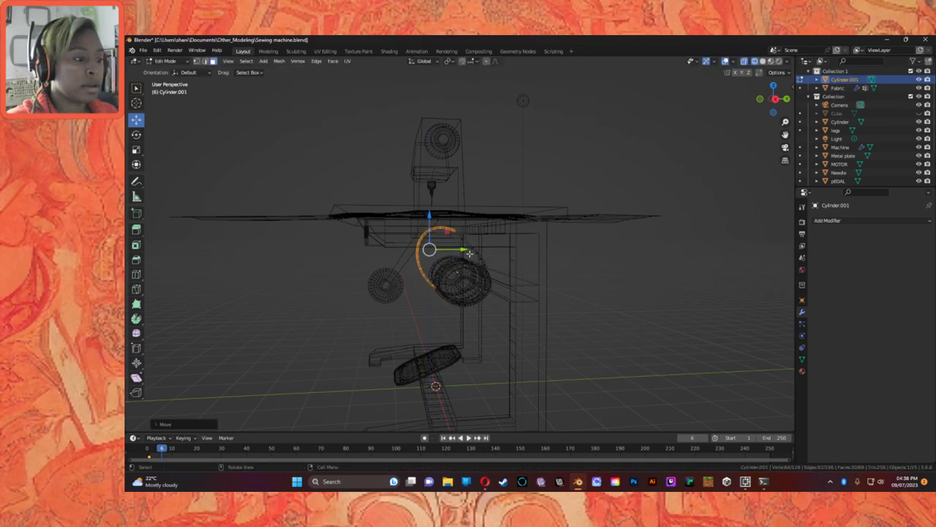
drag(455, 248, 453, 248)
drag(426, 218, 426, 212)
drag(459, 244, 456, 245)
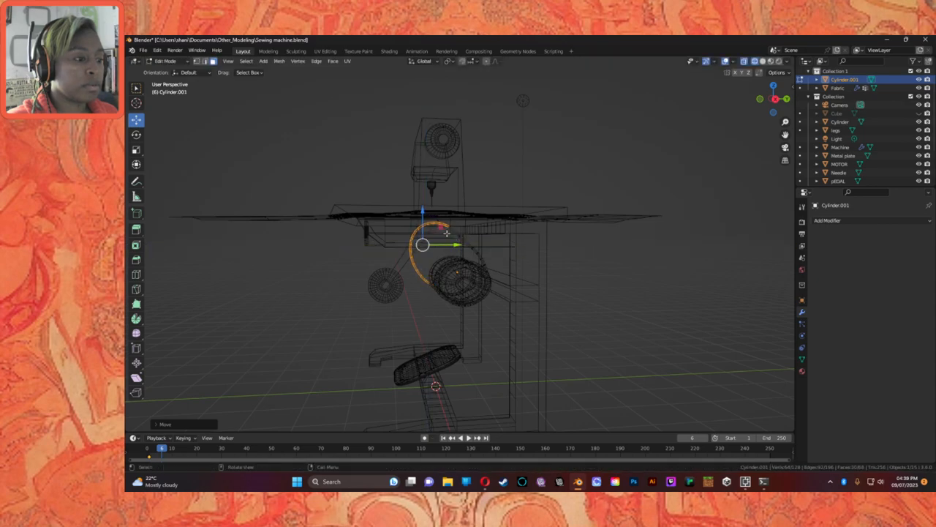
drag(422, 212, 422, 204)
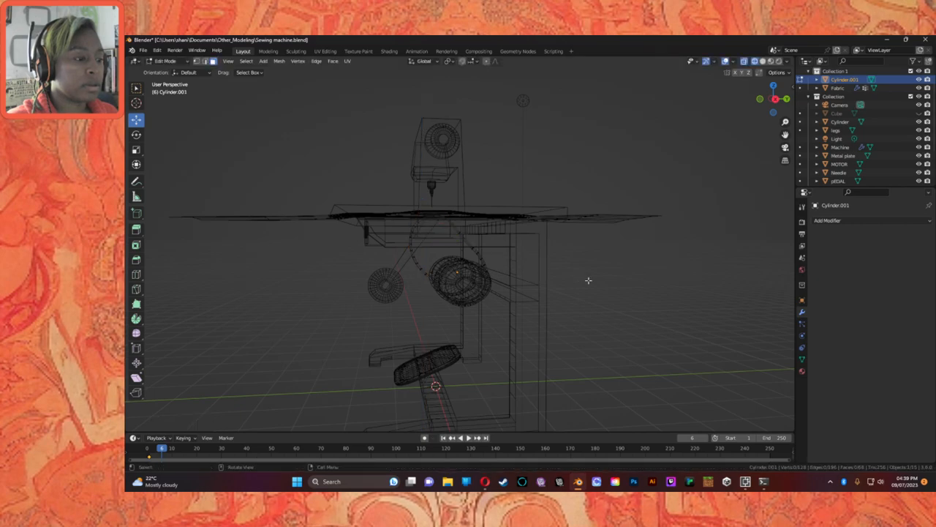
Show the model in solid shading from below the table and advance the timeline to frame 30.
click(763, 60)
middle_drag(663, 223, 408, 331)
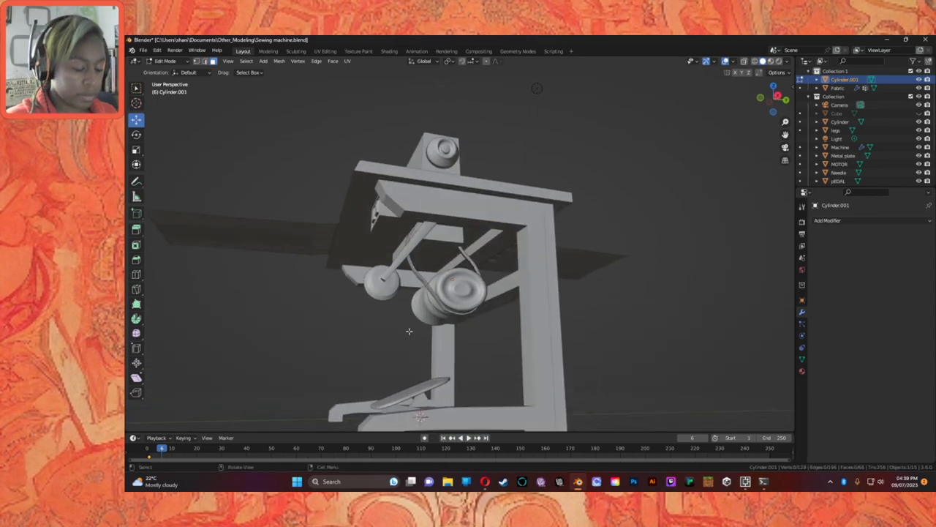
alt+scroll(417, 334, up, 4)
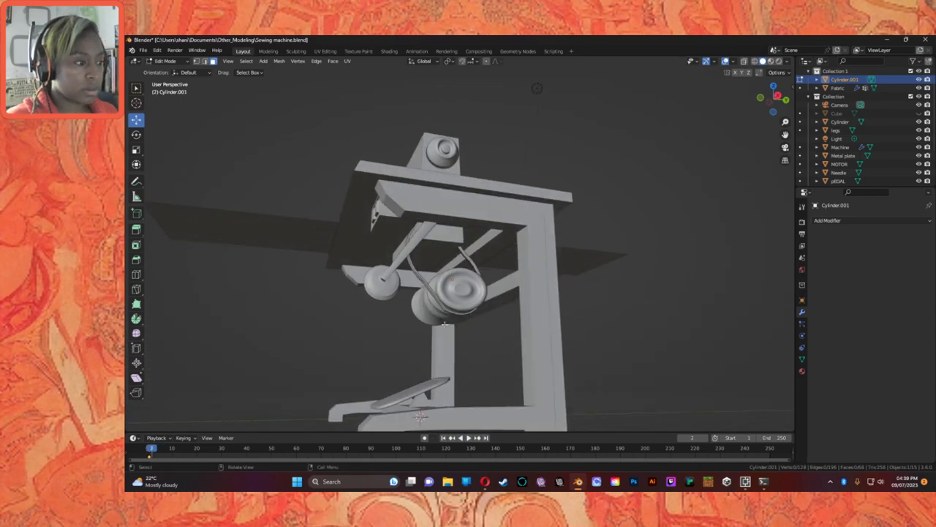
scroll(445, 324, down, 2)
alt+scroll(445, 324, down, 6)
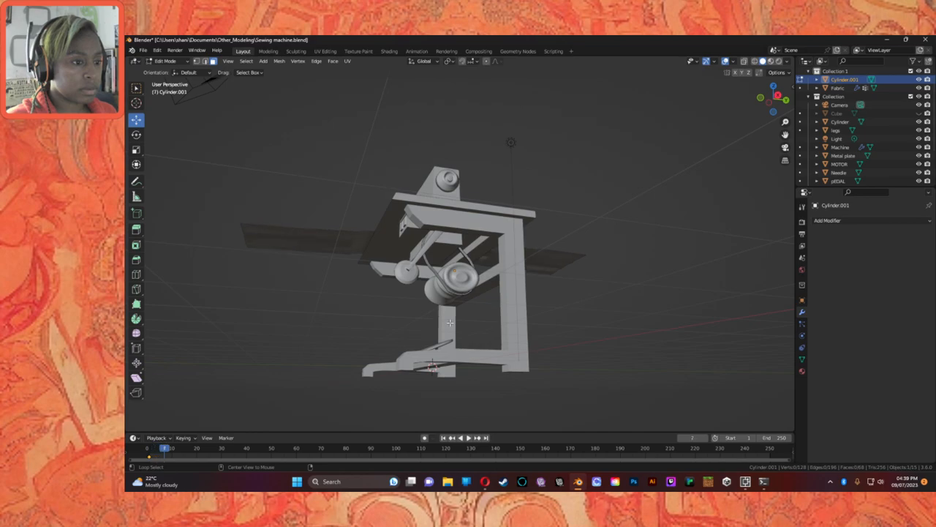
alt+scroll(445, 324, down, 20)
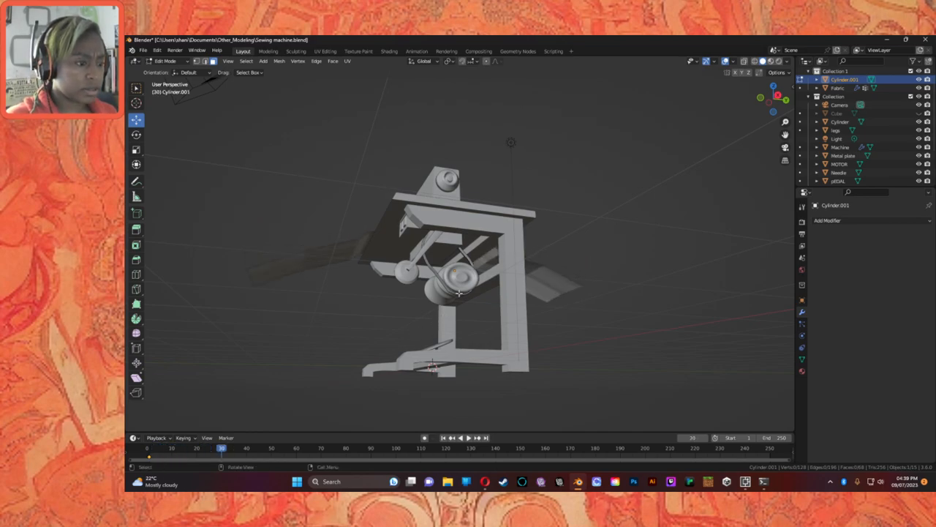
Select the belt's edge at its lower bend beside the motor and shift it slightly upward along Z and outward along Y.
scroll(462, 294, up, 4)
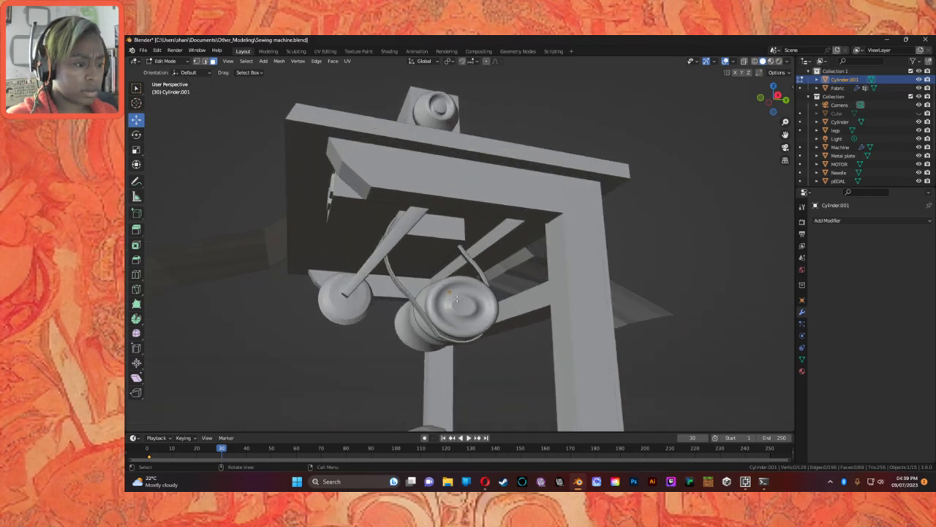
scroll(437, 371, up, 3)
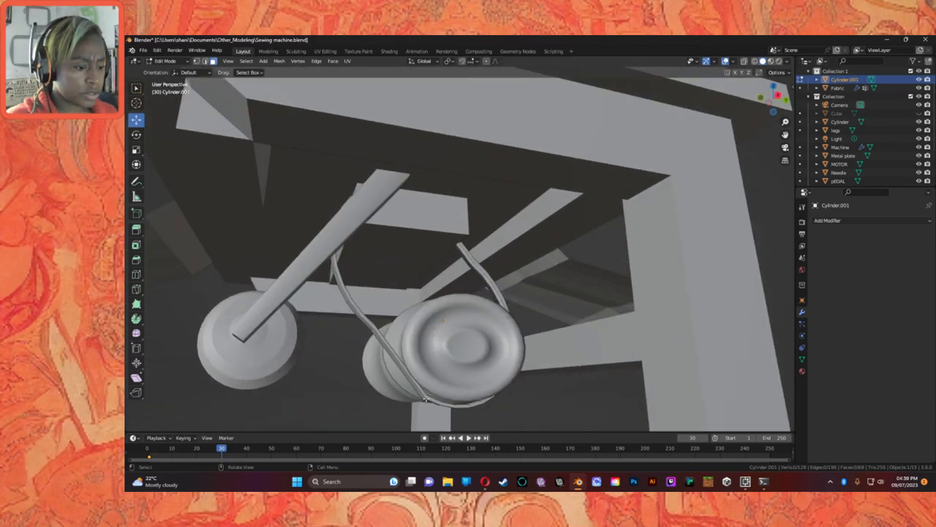
alt+click(424, 398)
key(2)
click(424, 392)
click(754, 60)
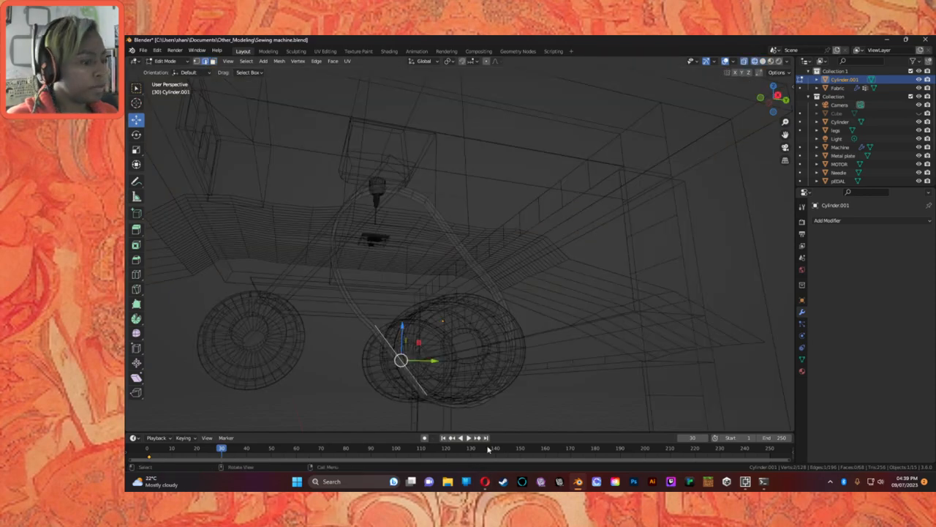
click(422, 397)
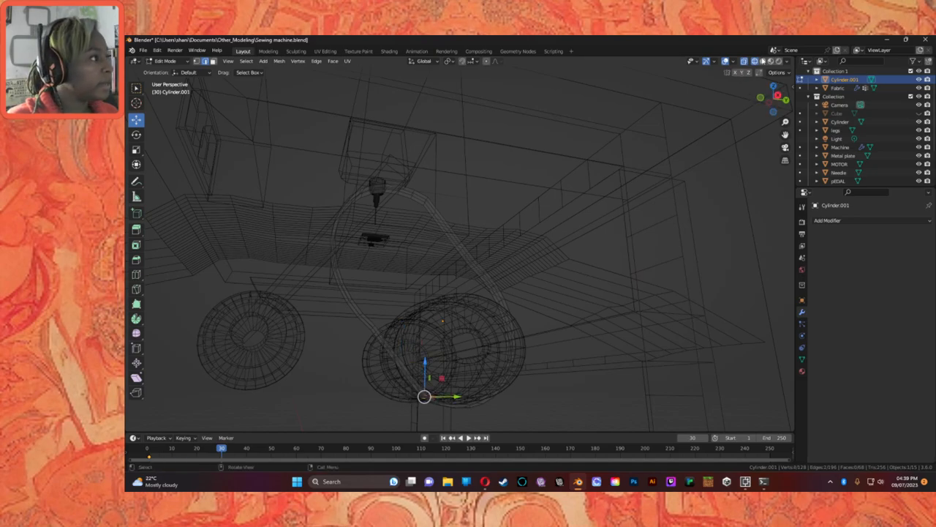
click(762, 61)
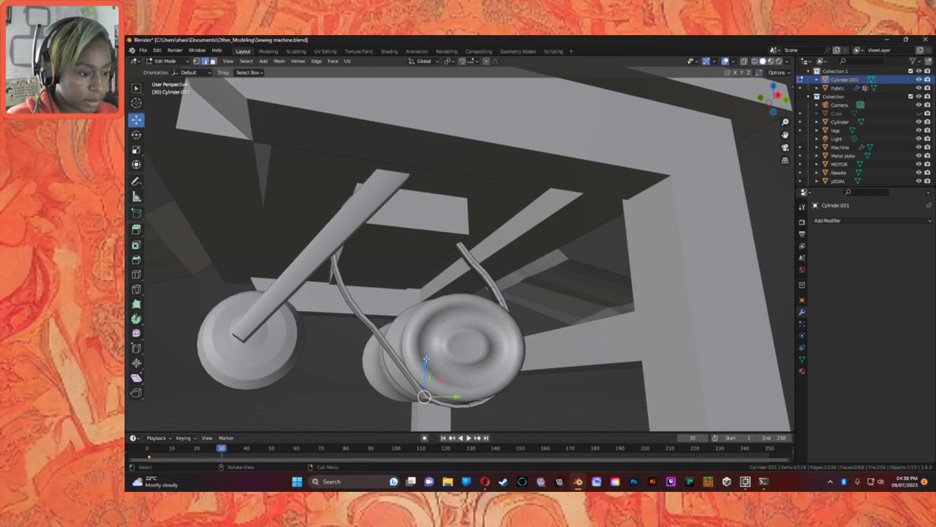
drag(426, 358, 423, 351)
drag(456, 390, 451, 386)
drag(417, 356, 417, 351)
drag(451, 386, 418, 346)
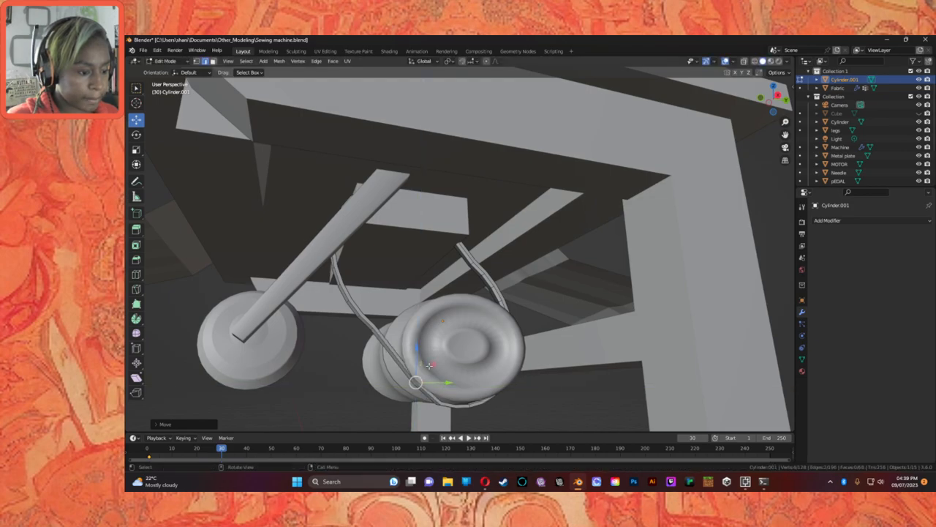
middle_drag(453, 388, 476, 423)
click(481, 416)
click(500, 400)
click(754, 61)
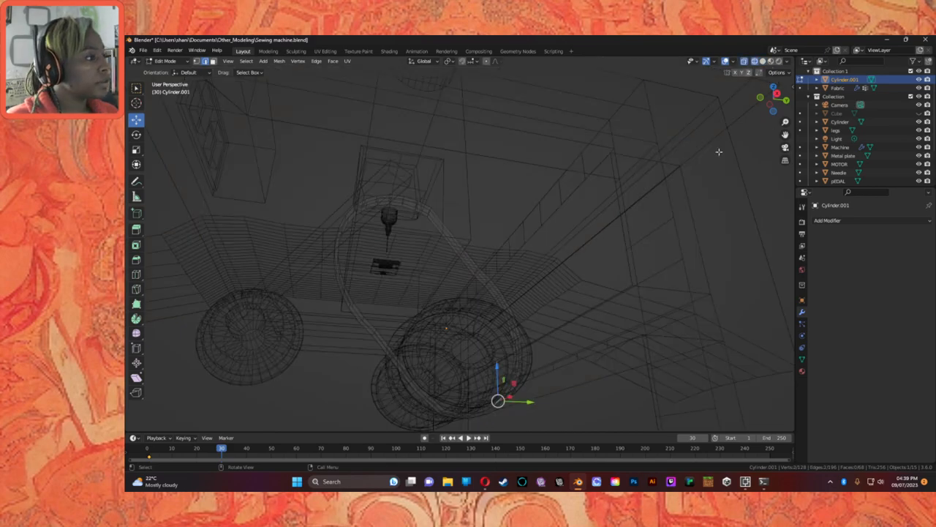
middle_drag(601, 263, 575, 302)
right_click(572, 307)
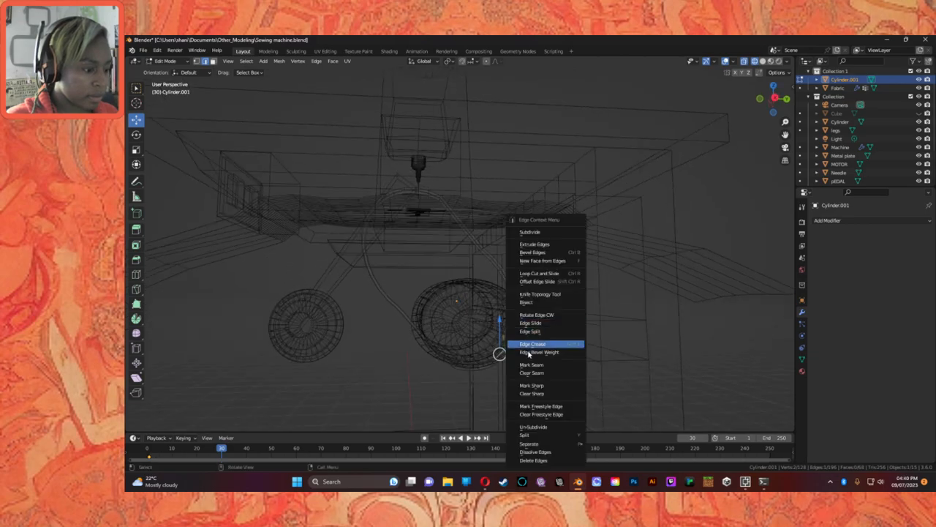
drag(517, 383, 448, 350)
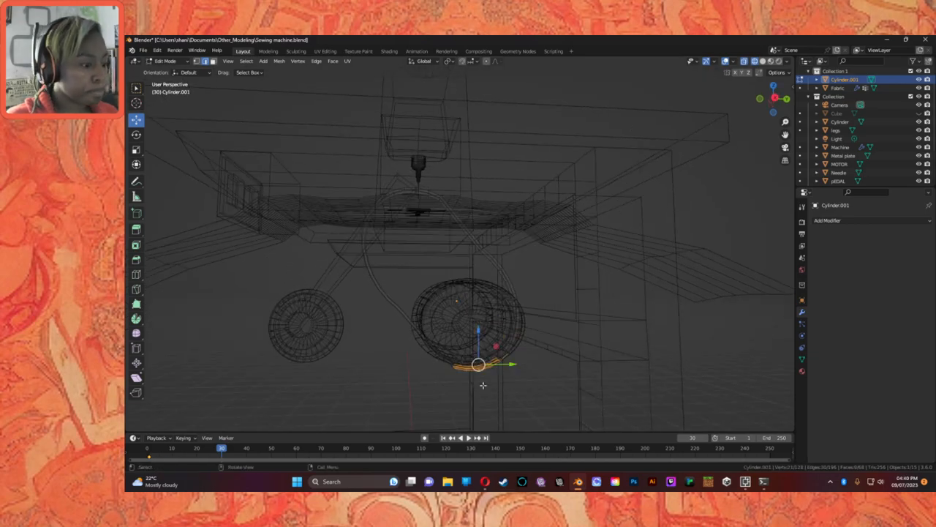
click(455, 299)
Switch to face selection, select the belt's lowest faces beneath the motor, check them in solid shading, and clear the selection.
click(213, 61)
drag(478, 380, 451, 346)
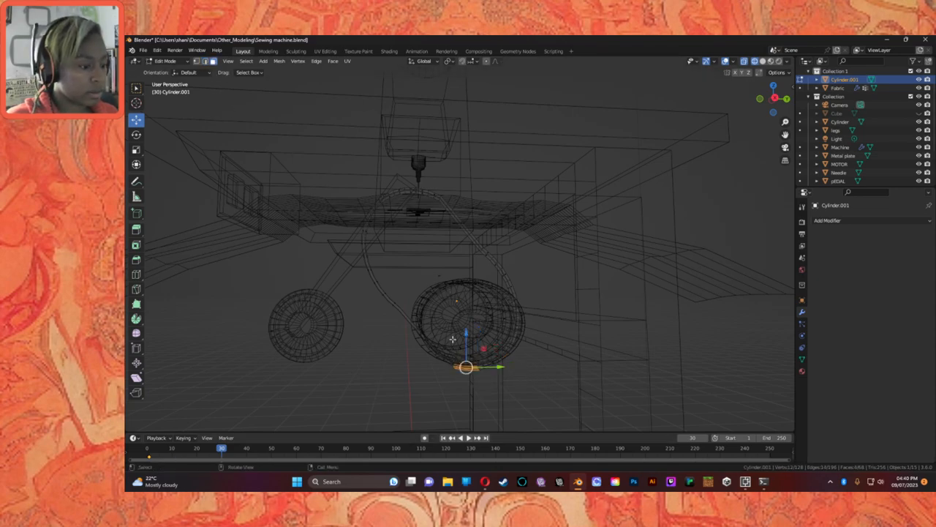
click(478, 347)
drag(492, 418, 447, 334)
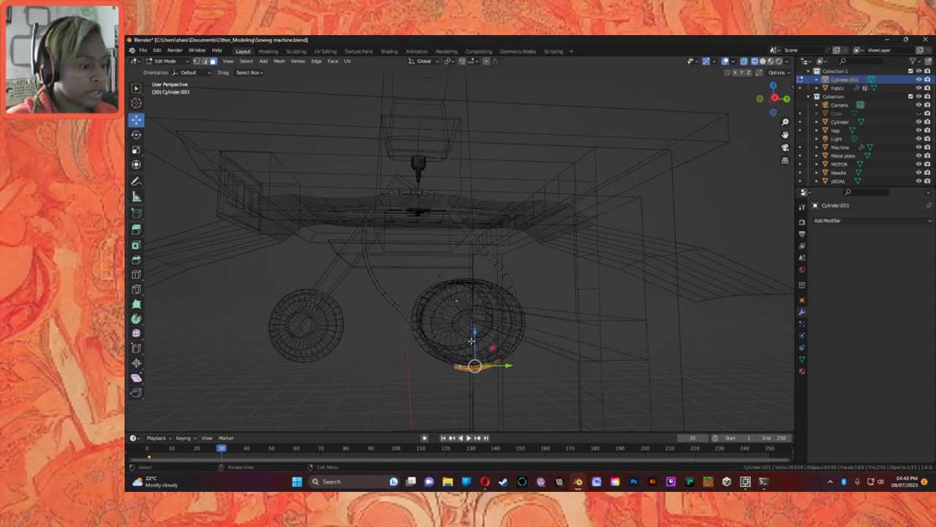
middle_drag(477, 336, 477, 332)
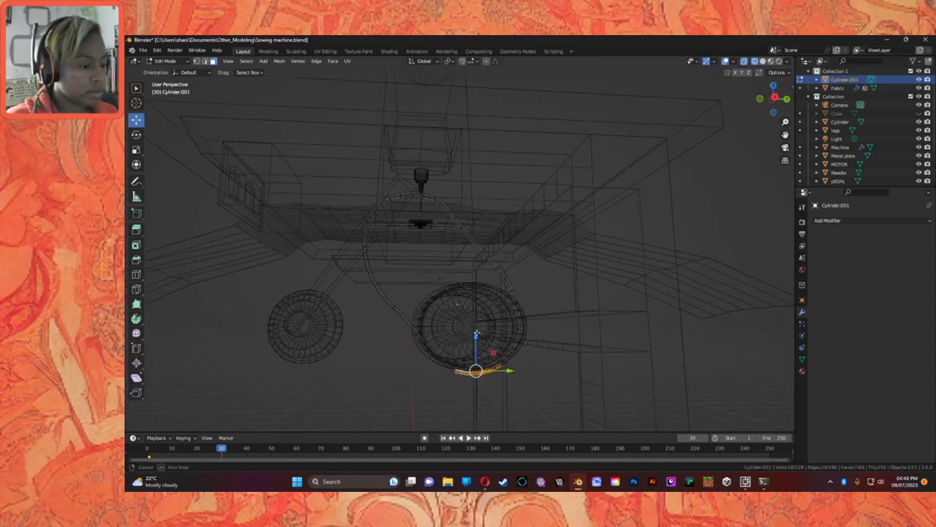
key(shift+z)
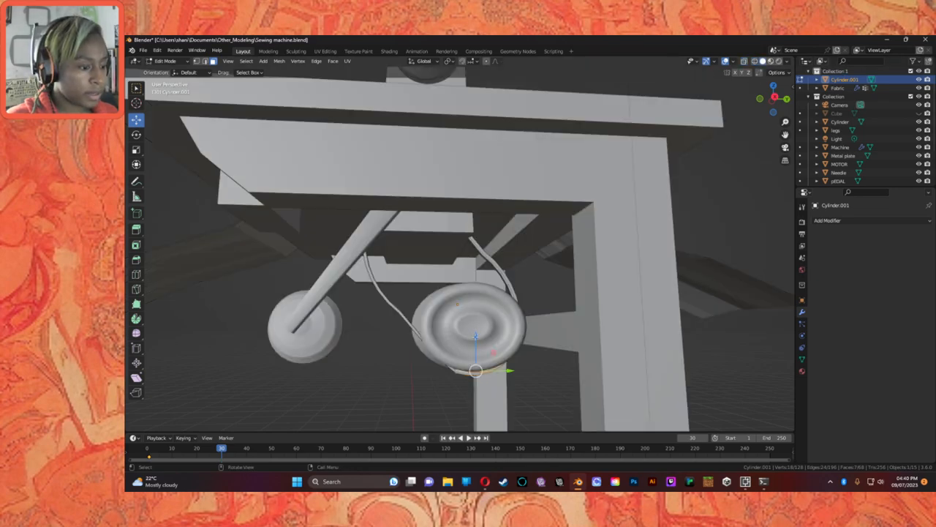
click(494, 414)
Select the belt's lowest faces in wireframe, switch to edge selection, select the edges at the lower bend and check them in solid shading.
middle_drag(494, 414, 562, 392)
middle_drag(539, 396, 435, 378)
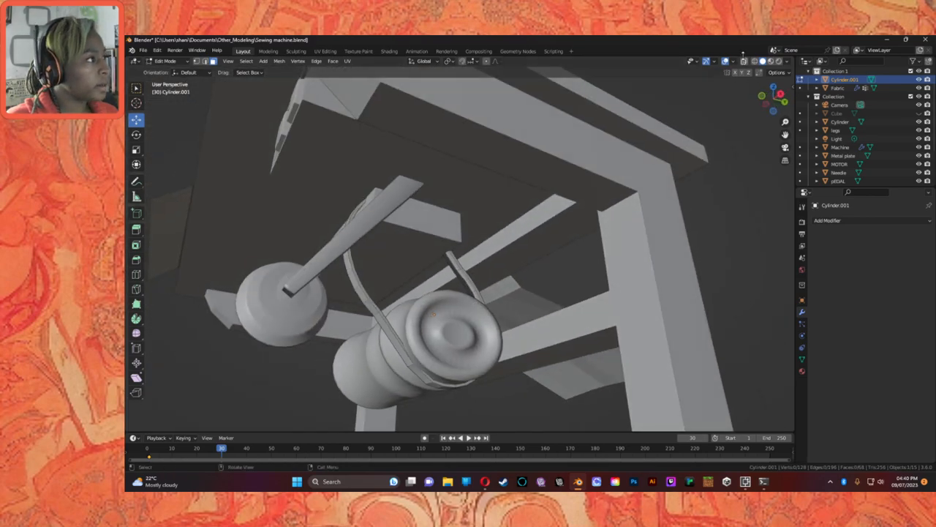
click(755, 62)
drag(388, 358, 428, 374)
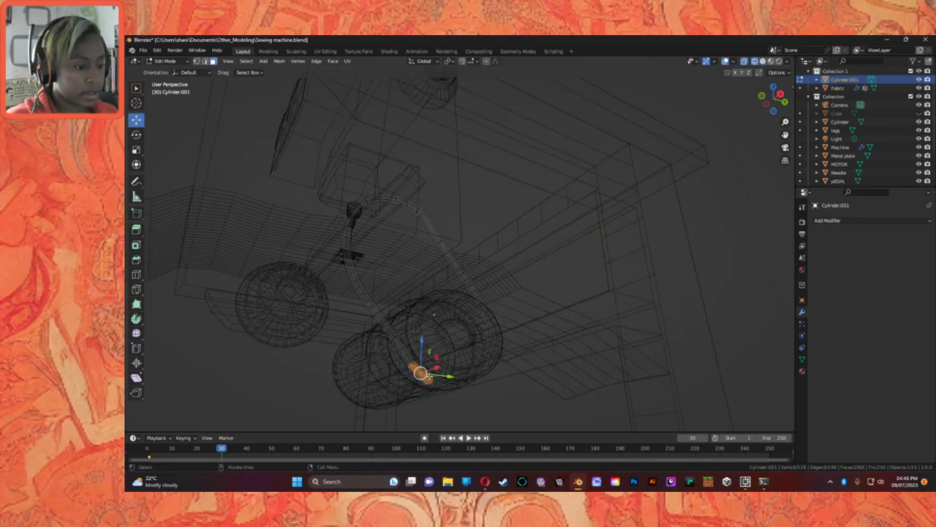
click(204, 61)
click(364, 353)
drag(391, 358, 418, 376)
click(770, 60)
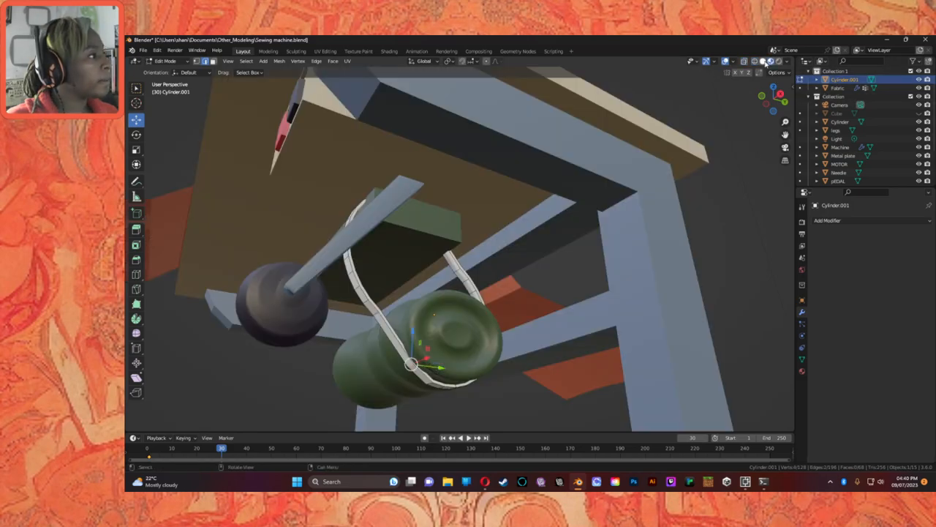
click(762, 60)
Select the belt's edges at the lower bend beside the motor and shift them slightly along Y.
click(441, 359)
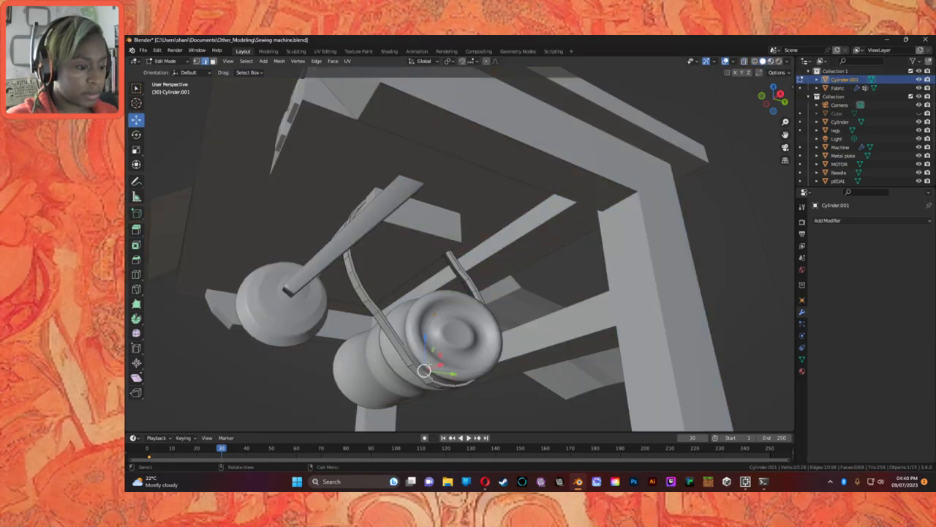
shift+click(439, 362)
middle_drag(443, 358, 436, 366)
drag(455, 363, 452, 363)
click(453, 362)
right_click(453, 362)
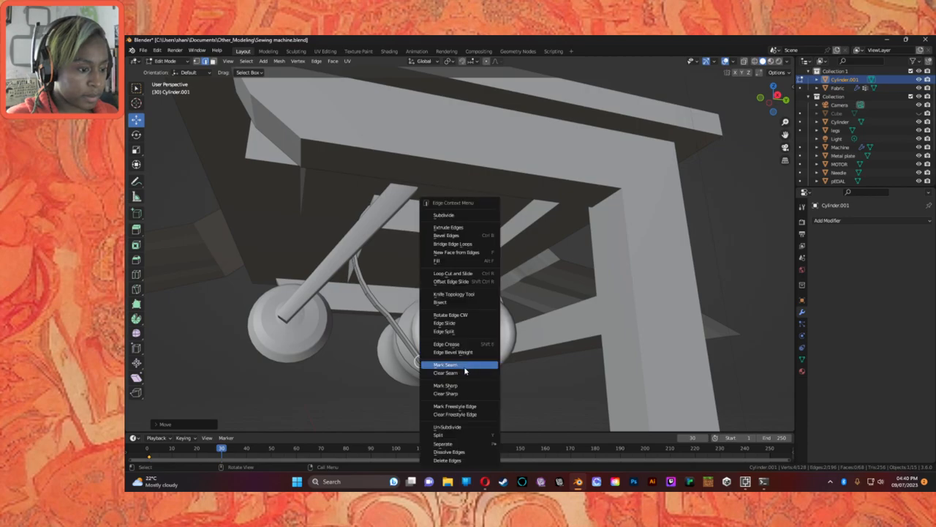
click(461, 244)
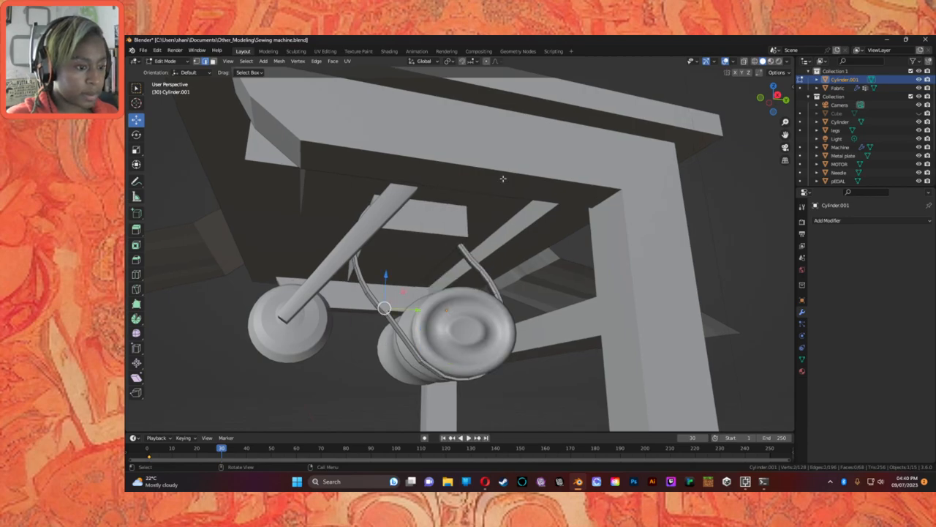
Try to move the belt's edge beside the motor along Z in wireframe, and undo that move.
click(754, 61)
click(423, 334)
drag(406, 303, 406, 319)
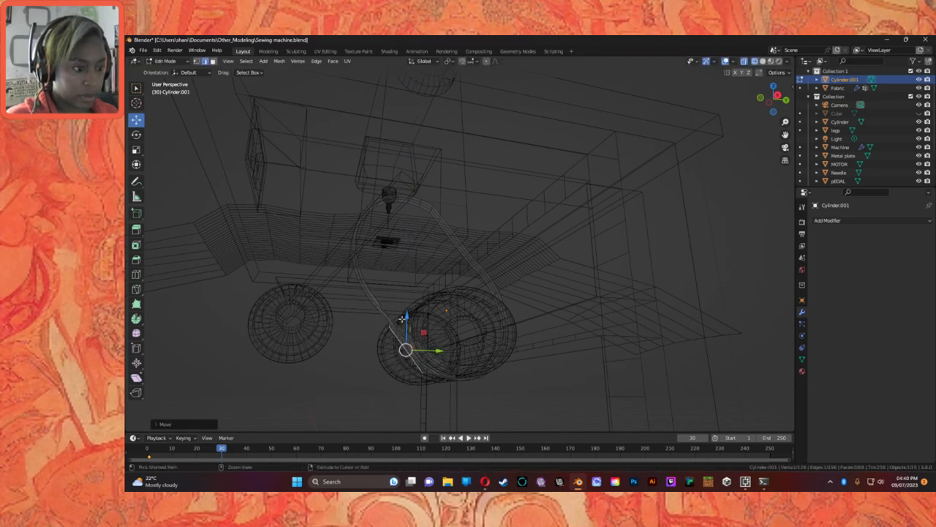
key(ctrl+z)
Select the belt's edge just above the motor on the side facing the hanging rod and adjust its position.
click(332, 331)
drag(336, 319, 392, 289)
middle_drag(452, 275, 491, 245)
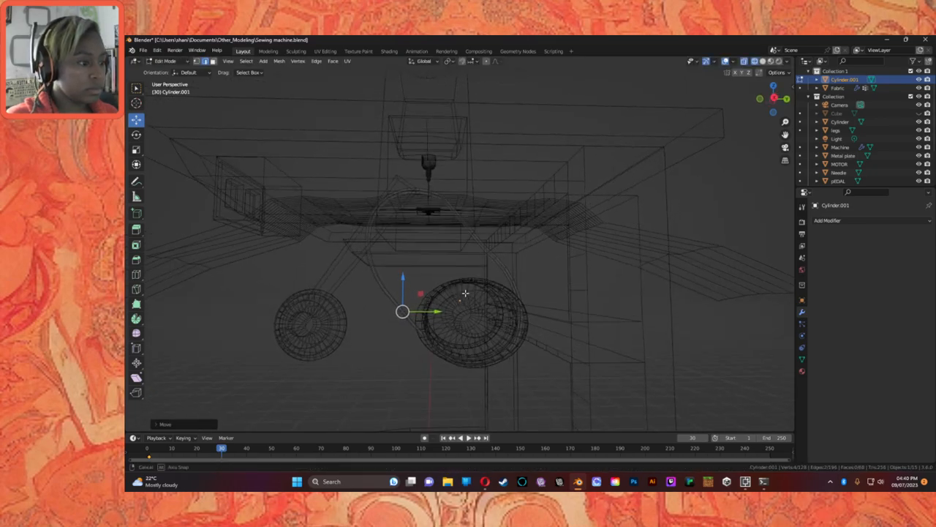
Select the edge on the belt's opposite strand just beneath the table and raise it slightly along Z.
click(486, 251)
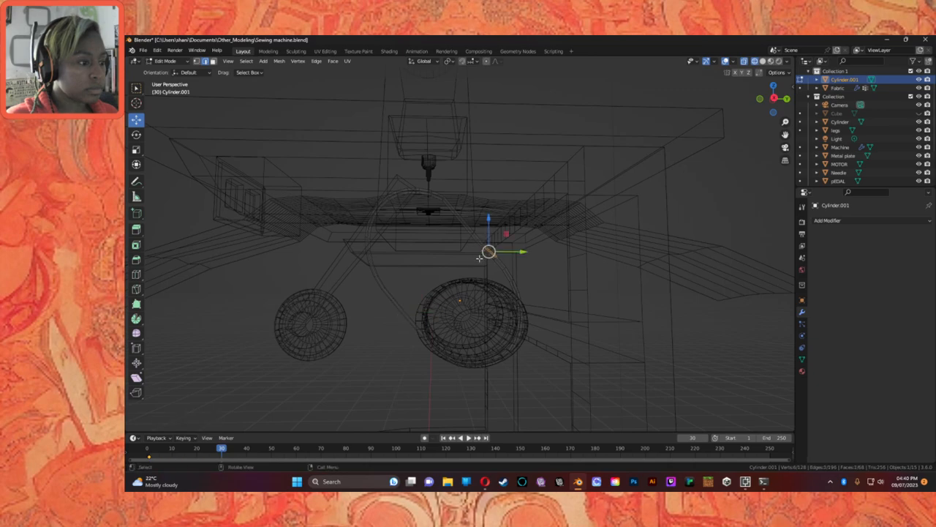
click(454, 248)
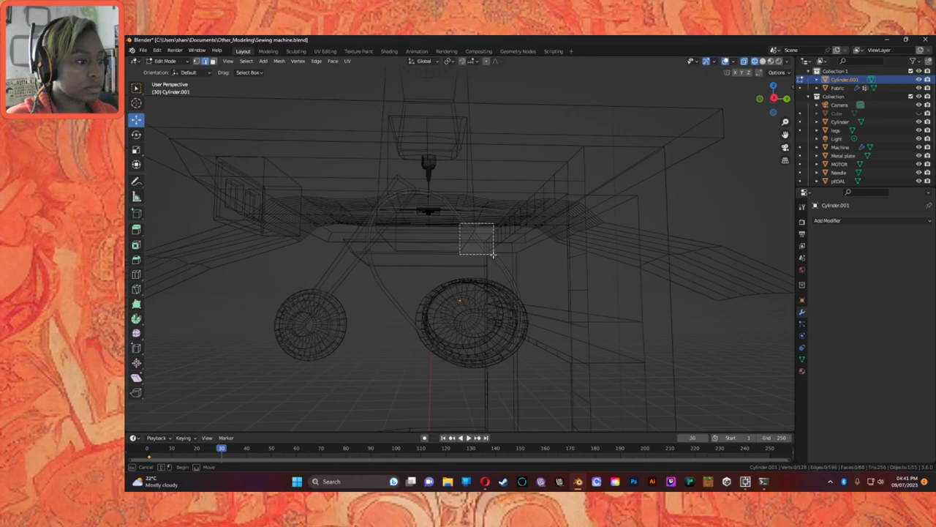
click(485, 249)
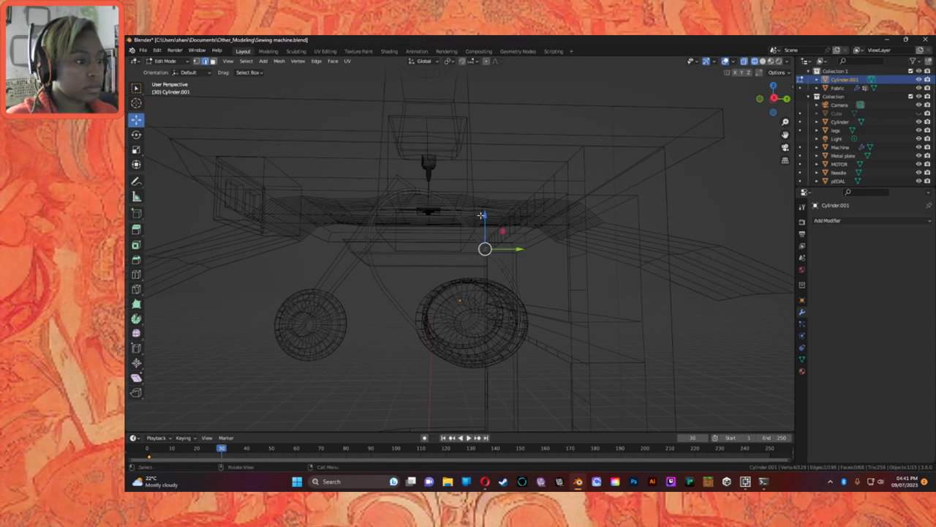
drag(485, 215, 481, 213)
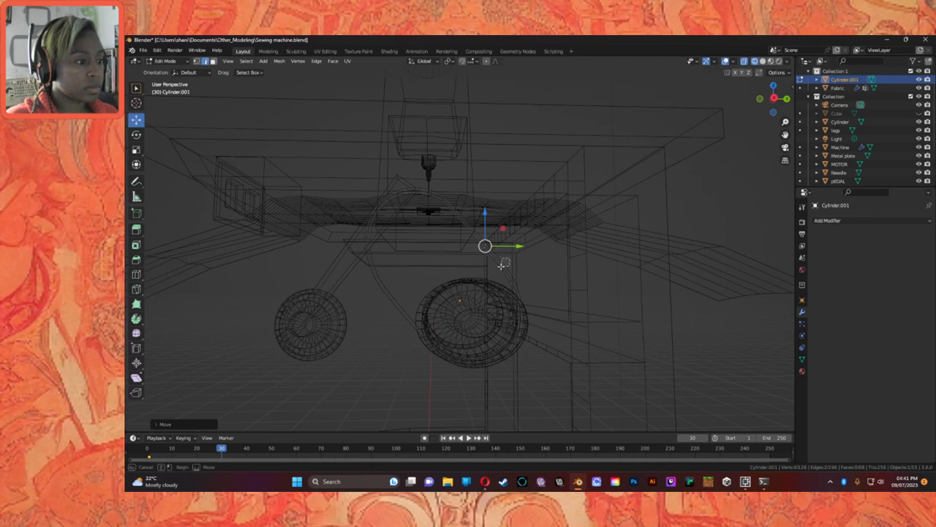
Select the next edge down that strand toward the motor, lower it slightly along Z and clear the selection.
drag(499, 274, 498, 275)
drag(502, 238, 495, 260)
click(518, 249)
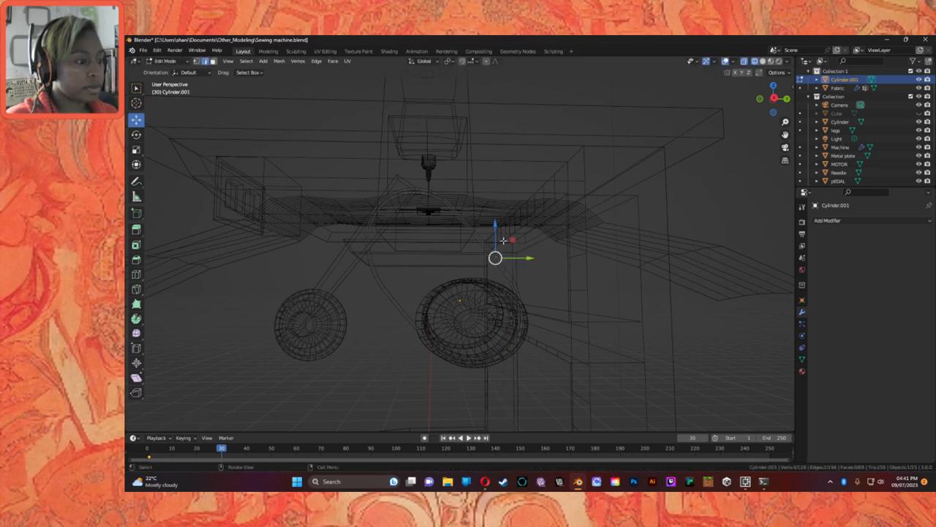
drag(495, 227, 494, 231)
click(572, 277)
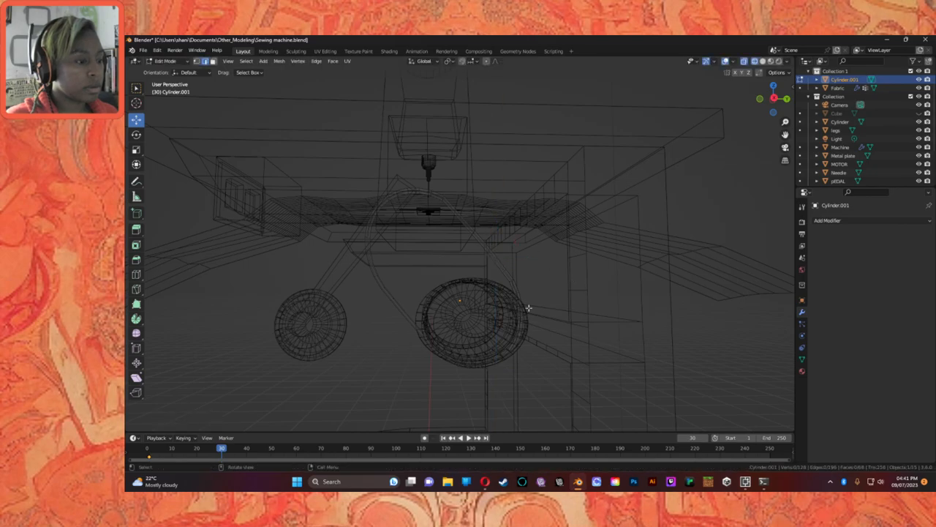
Check the belt in solid shading, and lower the edge where the straight strand meets the motor by about 0.03 m along Z.
middle_drag(565, 307, 549, 312)
click(763, 61)
mouse_move(656, 280)
middle_down()
mouse_move(691, 284)
mouse_move(535, 280)
middle_up()
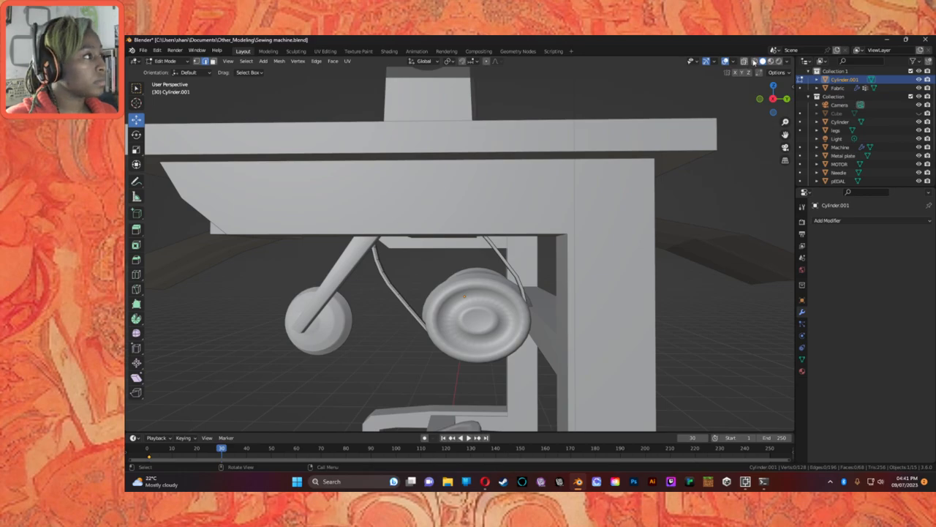
click(755, 61)
click(515, 277)
key(g)
key(z)
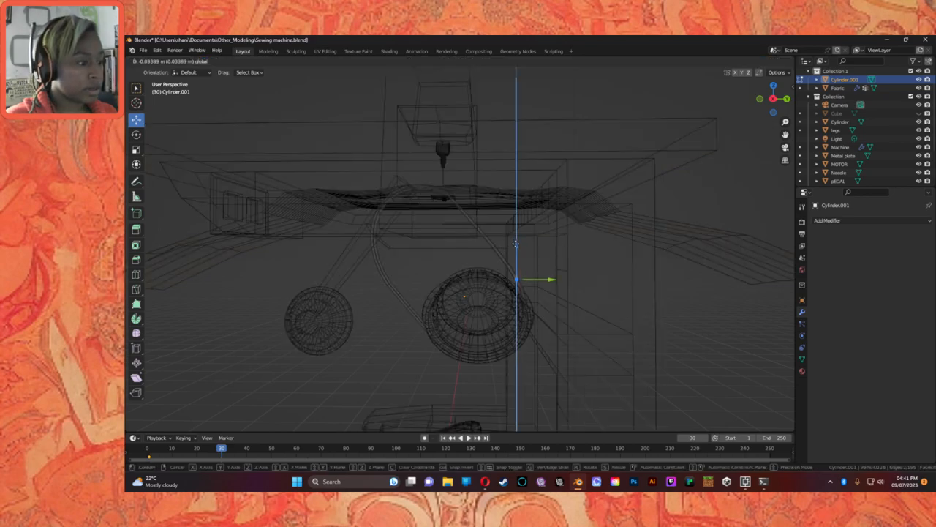
click(516, 243)
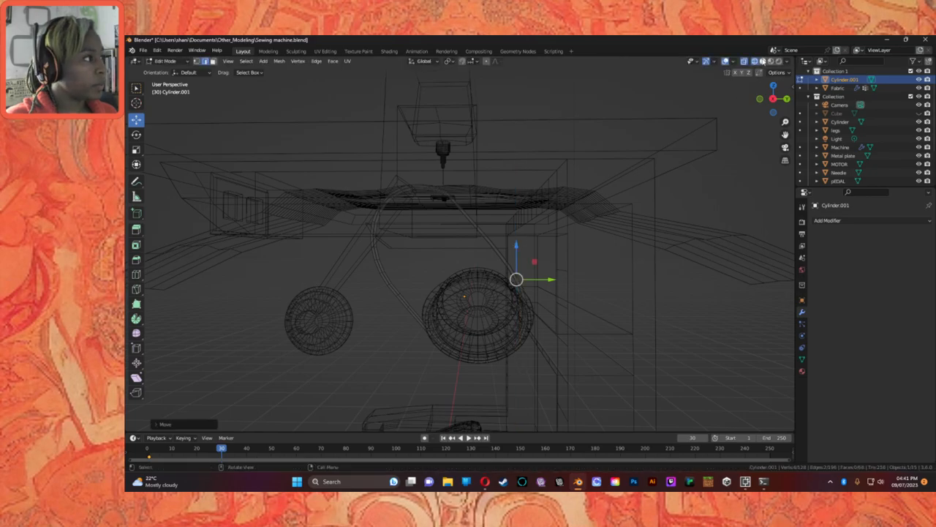
Inspect the belt from the motor's other end, select its whole top arc in wireframe and raise it slightly along Z.
click(762, 61)
click(603, 289)
middle_drag(603, 289, 447, 322)
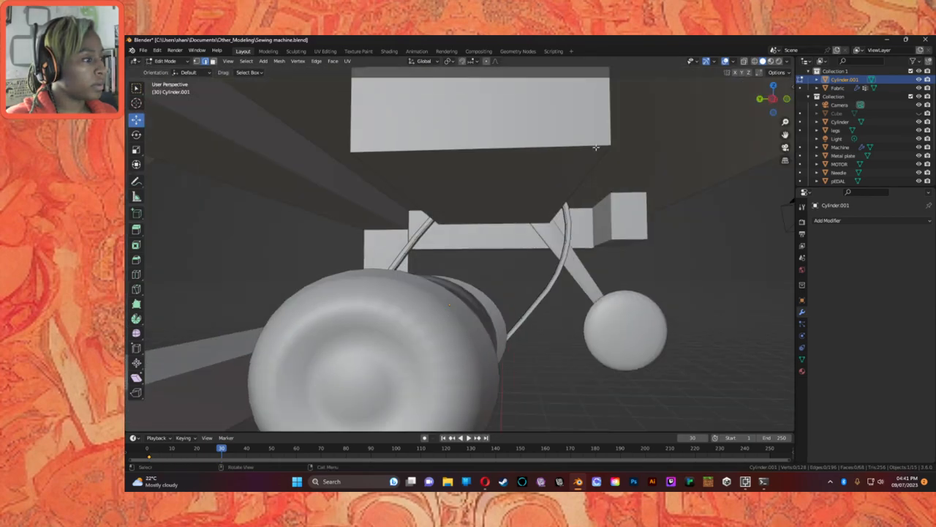
click(754, 62)
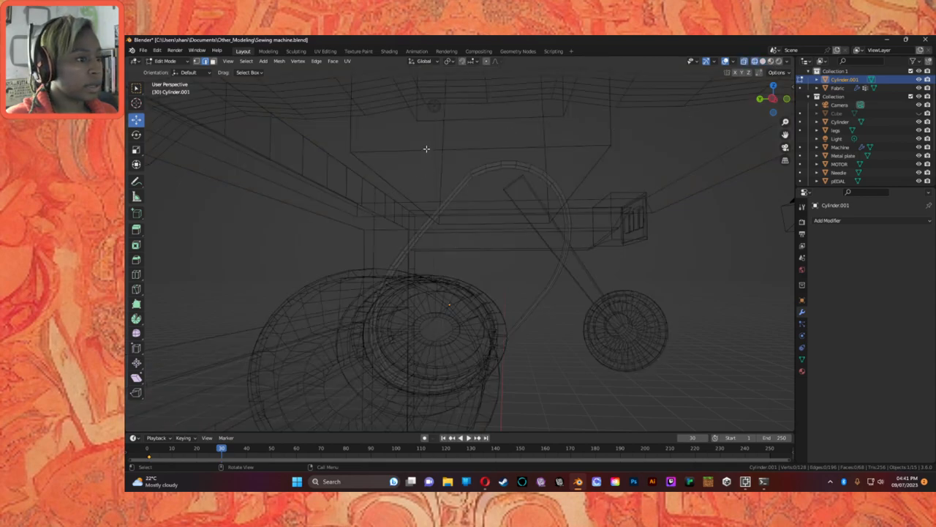
drag(424, 124, 614, 197)
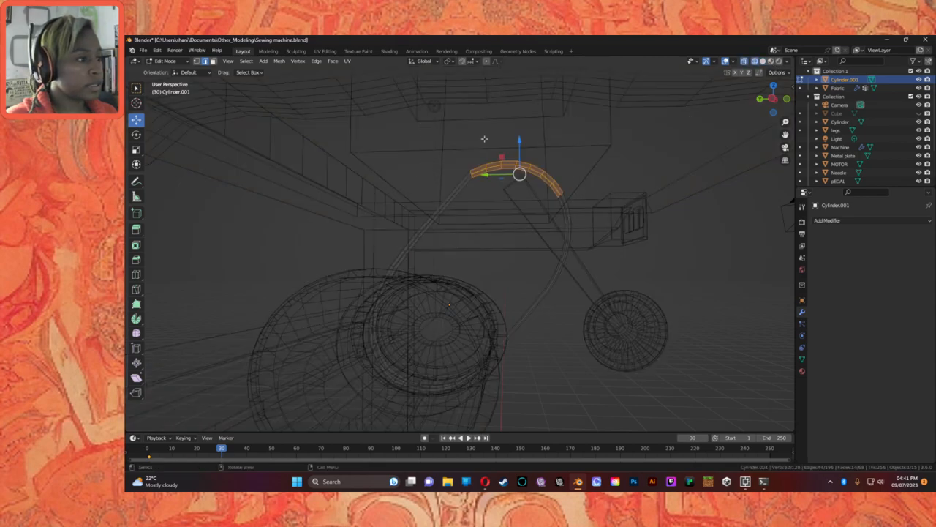
click(517, 139)
drag(437, 132, 589, 205)
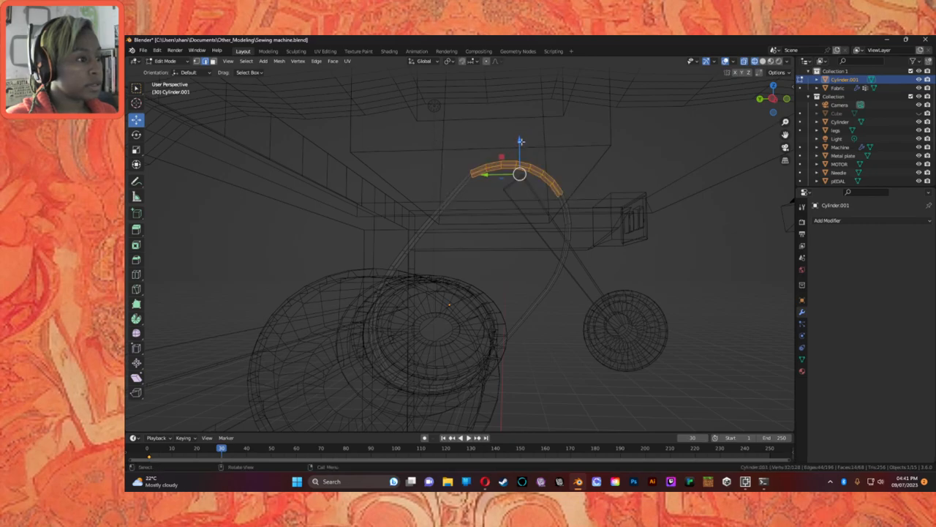
drag(520, 142, 521, 135)
Clear the selection, inspect the belt around the table in solid shading and return to Object Mode.
click(692, 187)
middle_drag(692, 188, 602, 198)
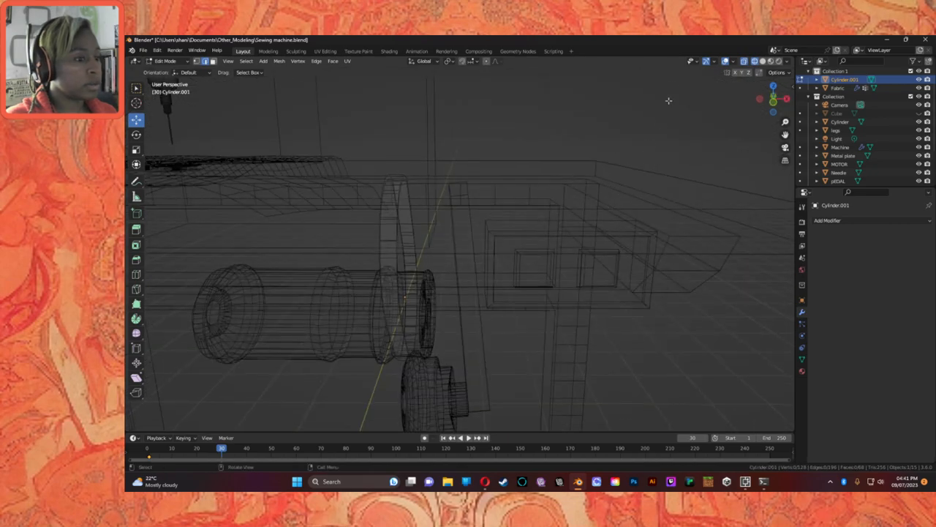
click(762, 61)
mouse_move(483, 214)
middle_down()
mouse_move(535, 205)
mouse_move(474, 227)
mouse_move(351, 236)
mouse_move(292, 207)
mouse_move(307, 210)
middle_up()
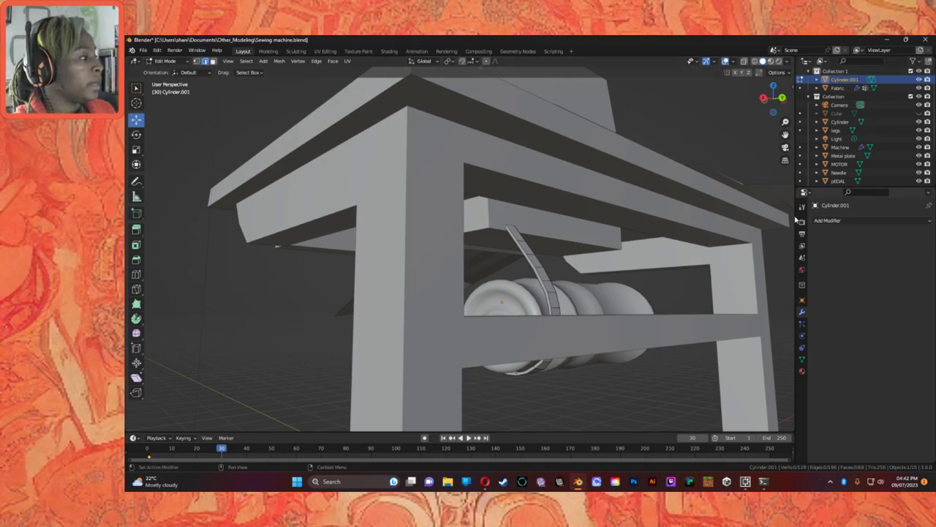
click(165, 61)
click(172, 68)
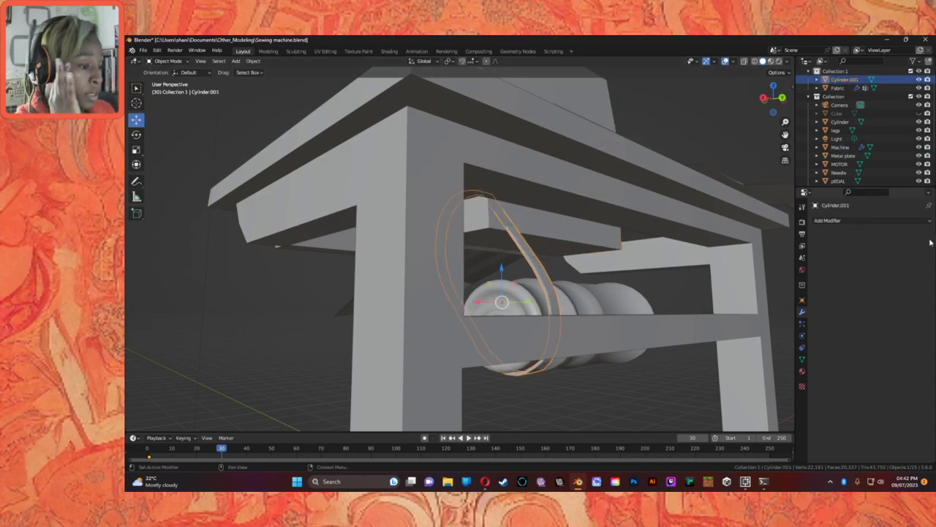
Add a Boolean modifier to the belt in Difference mode with MOTOR as its object, and apply it.
middle_drag(588, 305, 538, 329)
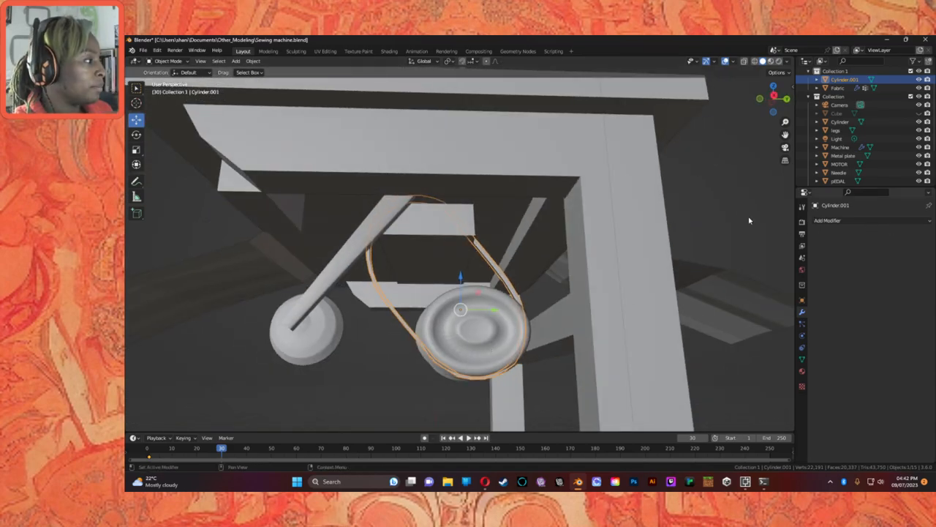
click(832, 221)
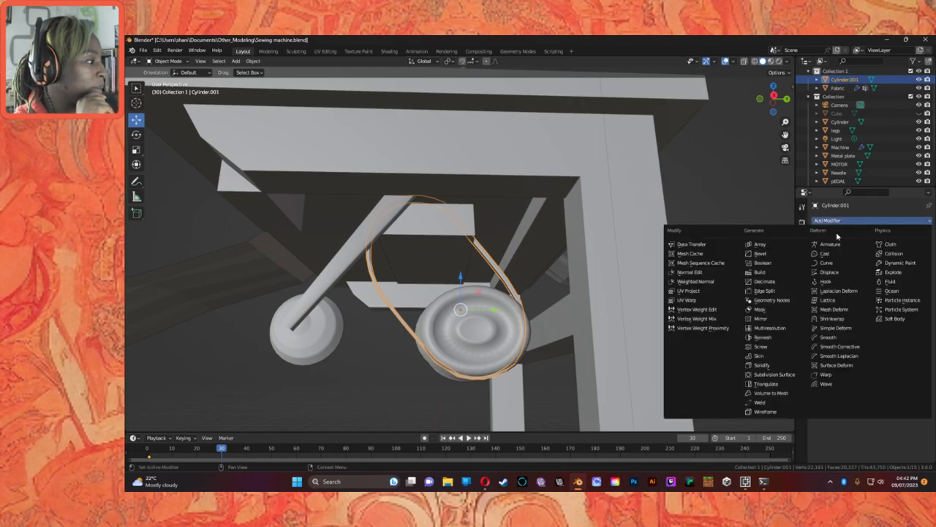
click(759, 265)
click(918, 269)
click(516, 305)
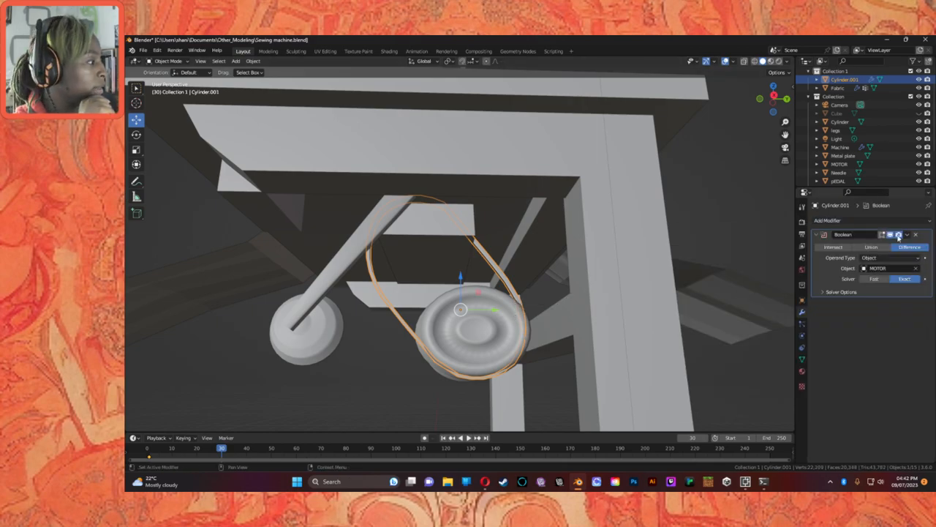
click(893, 257)
click(907, 234)
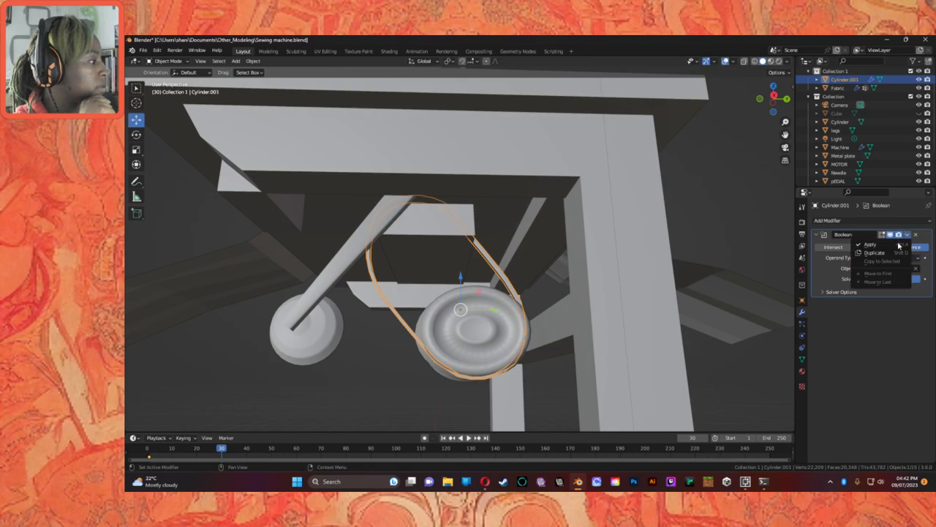
click(899, 245)
Add another Boolean Difference modifier to the belt with Machine as its object, toggle its render display and apply it.
click(834, 220)
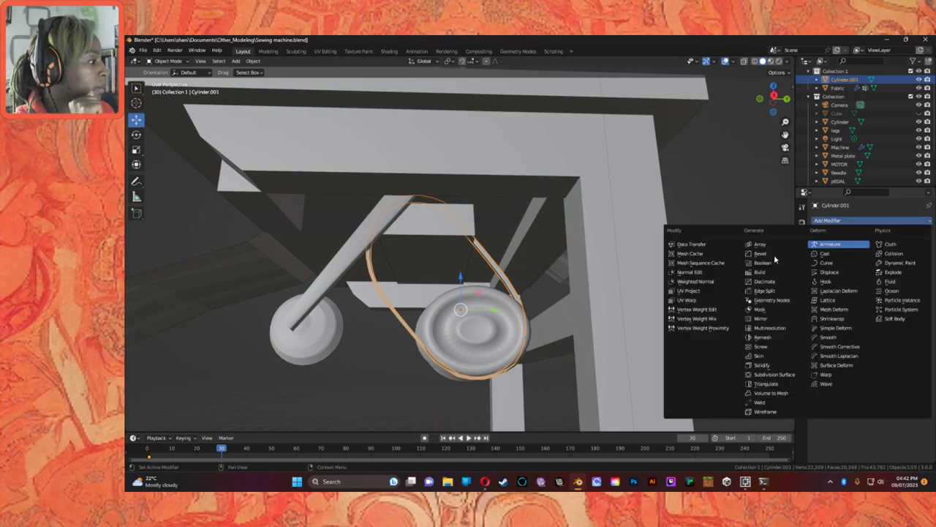
click(762, 263)
click(915, 269)
click(464, 203)
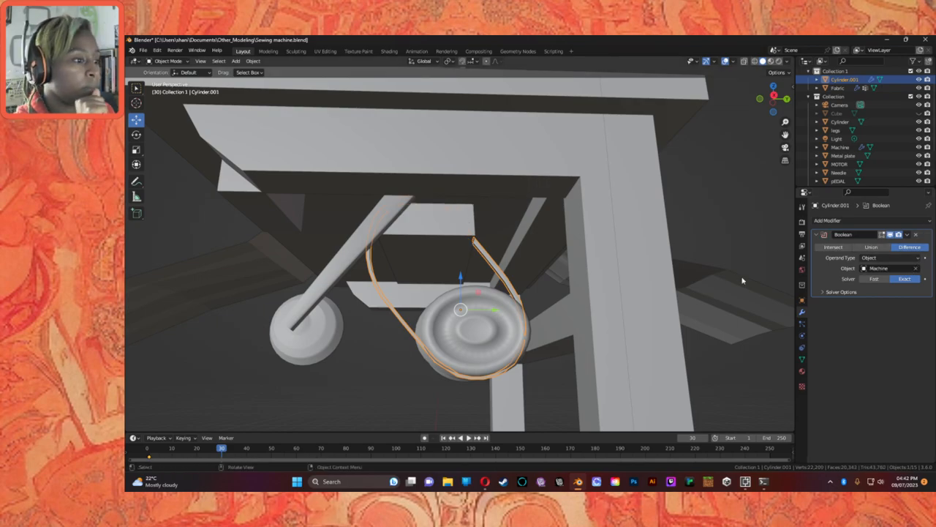
click(907, 235)
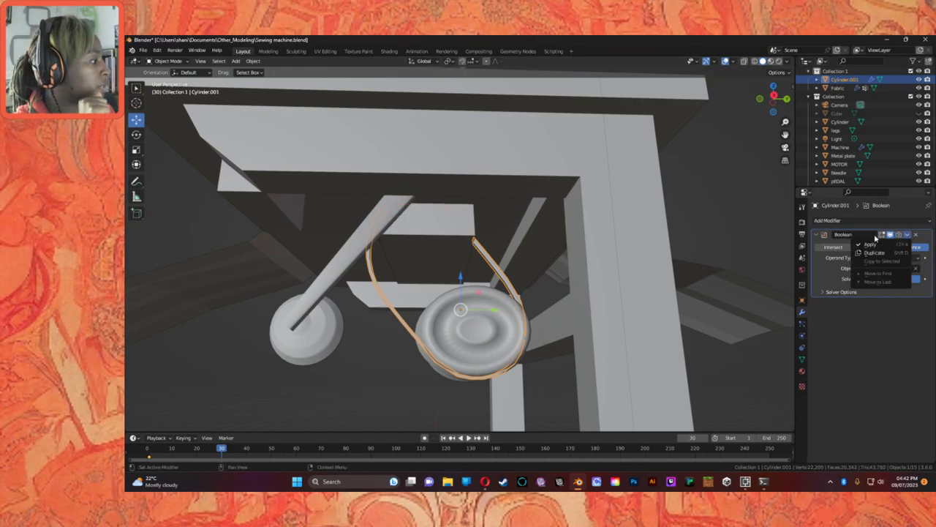
click(898, 236)
click(901, 237)
click(900, 237)
click(898, 238)
click(898, 237)
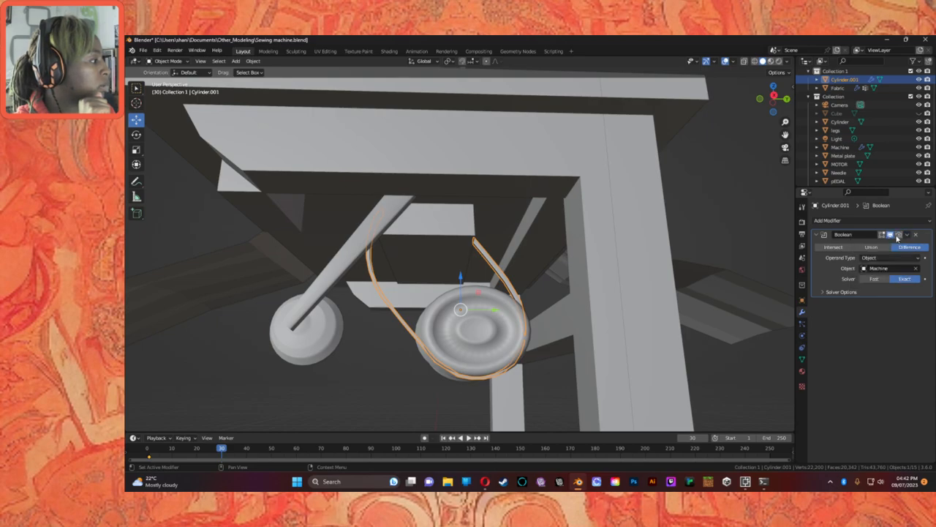
click(907, 235)
click(878, 245)
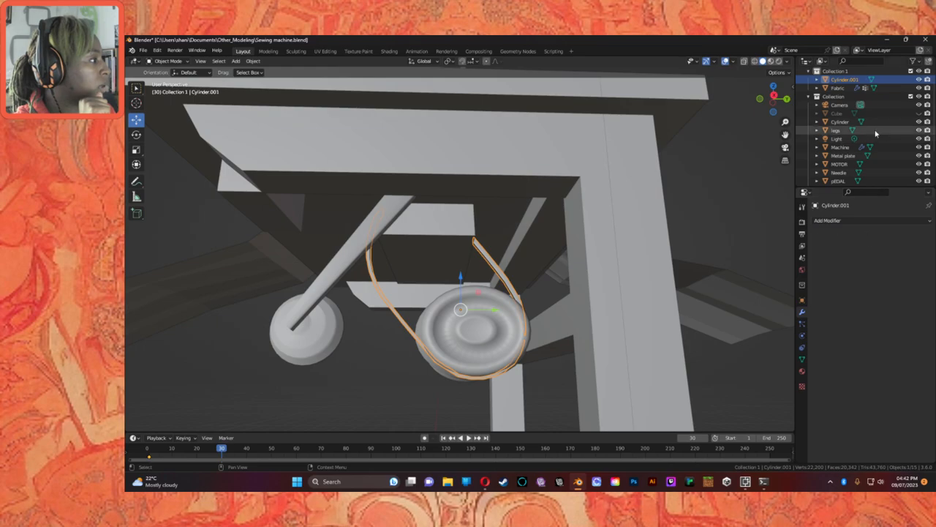
Rename the belt object Cylinder.001 as Band.
scroll(852, 89, up, 1)
double_click(851, 88)
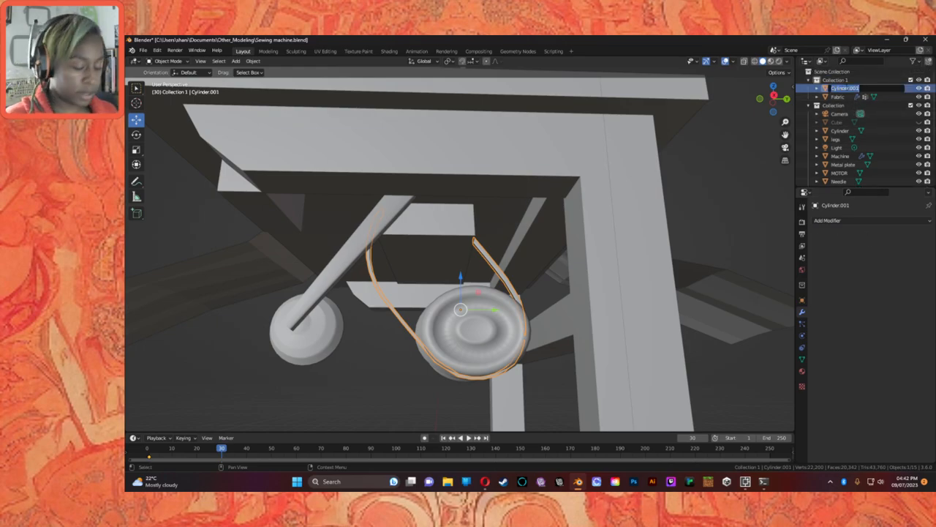
text(Bo)
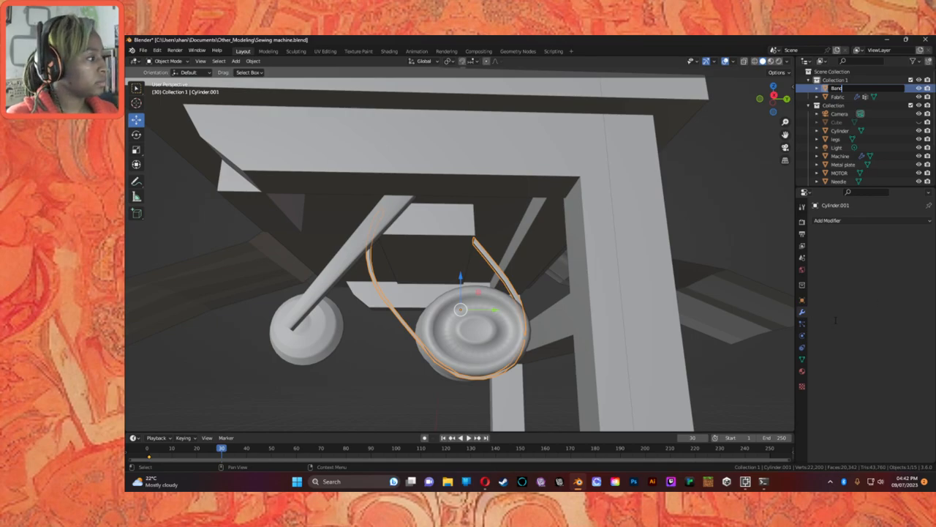
text(nd)
key(Return)
Create a new material on the belt and name it BAnd.
click(803, 370)
click(852, 257)
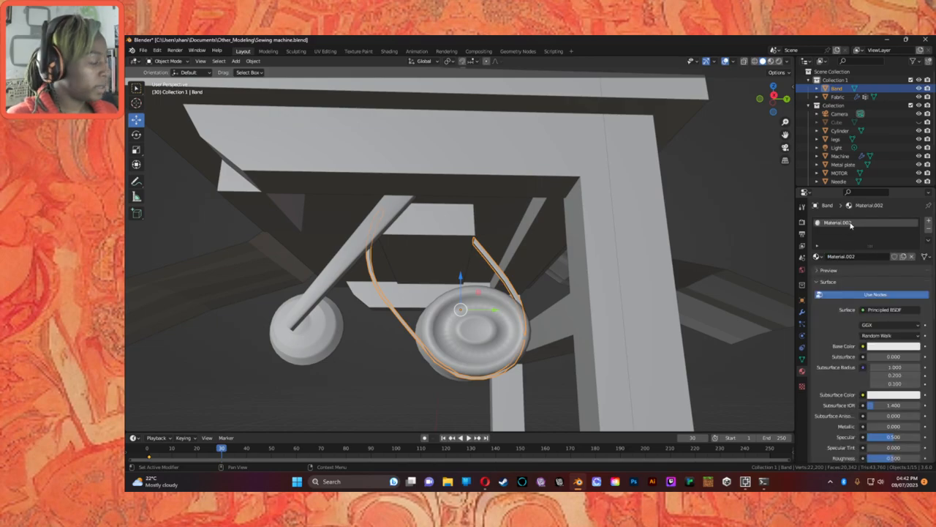
double_click(851, 222)
text(Ba)
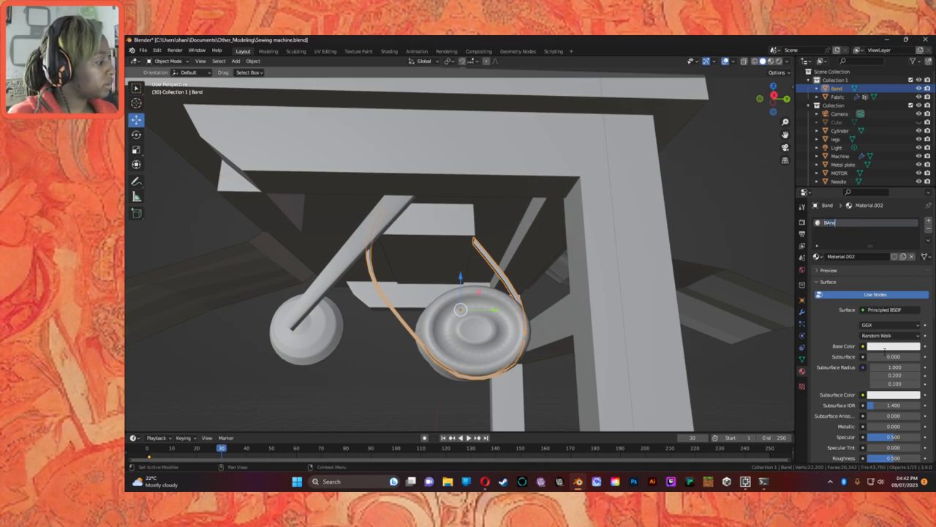
key(Return)
Set the belt material's base color to a dark olive brown.
click(904, 345)
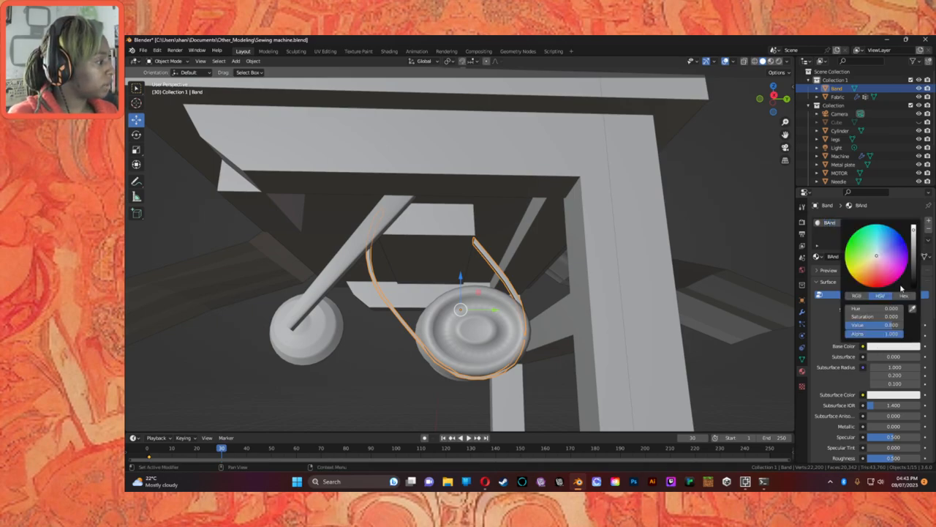
click(860, 276)
drag(871, 278, 873, 282)
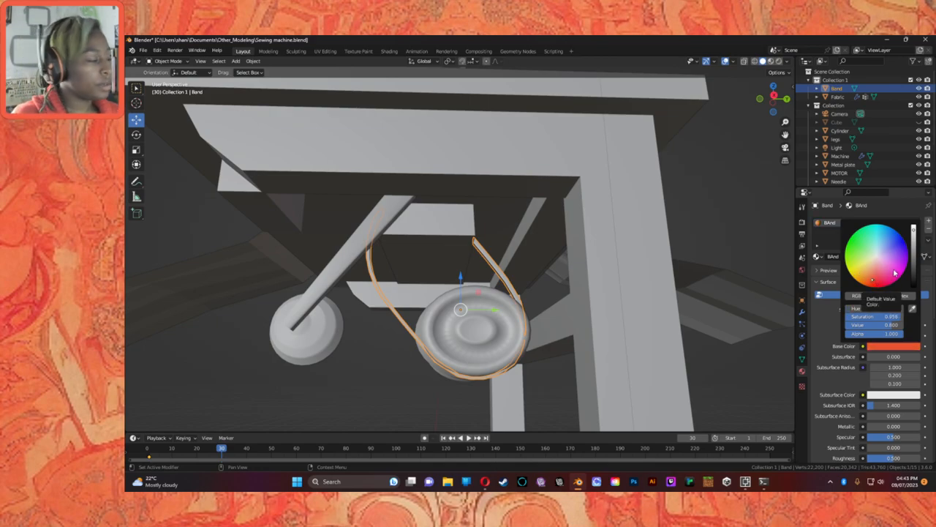
drag(919, 268, 861, 267)
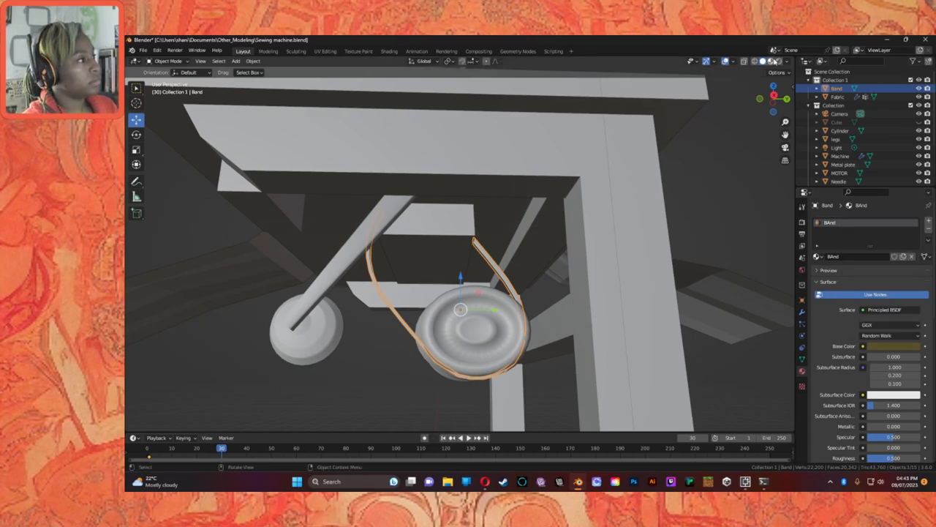
Show the viewport in Material Preview shading, clear the selection and bring the whole sewing table into view from the front.
click(772, 62)
click(228, 397)
middle_drag(267, 388, 329, 396)
middle_drag(398, 393, 463, 363)
scroll(431, 372, down, 5)
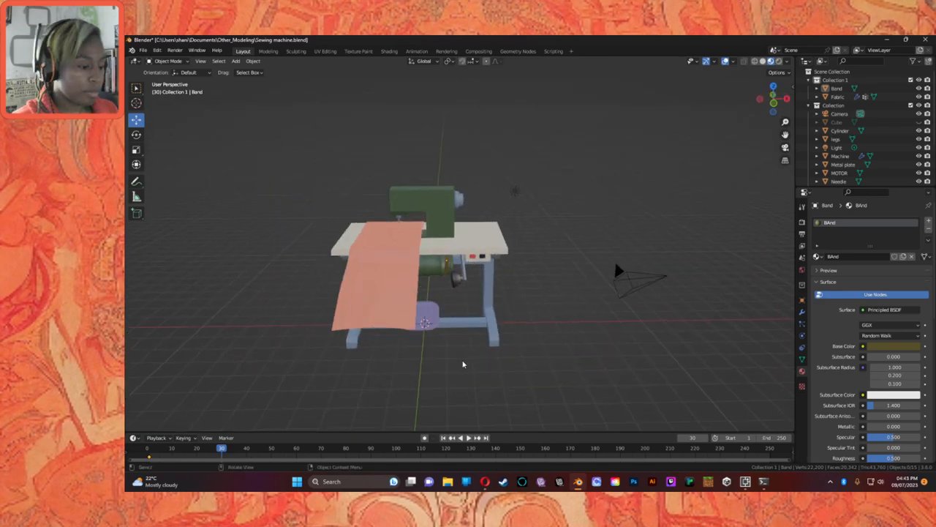
Play the cloth simulation and examine how the fabric drapes over the table from the front and the side.
key(space)
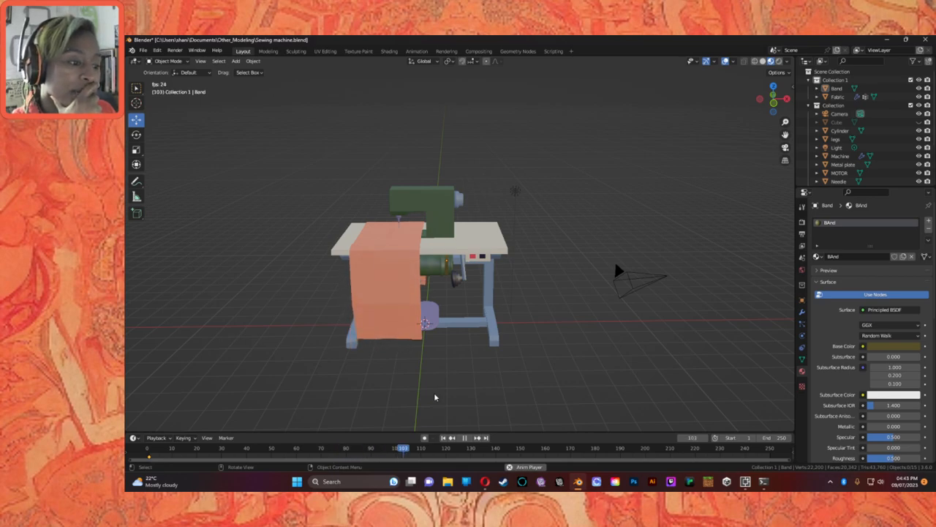
key(space)
middle_drag(343, 295, 412, 302)
key(space)
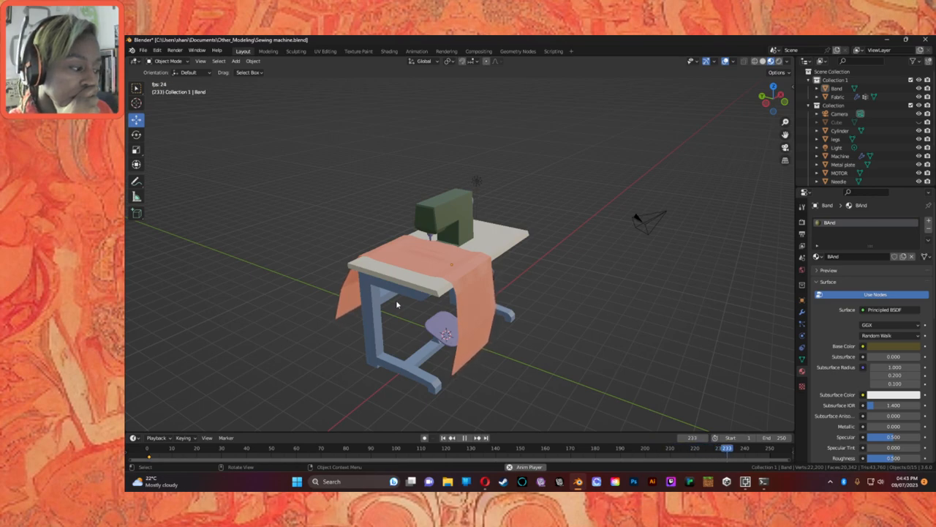
key(space)
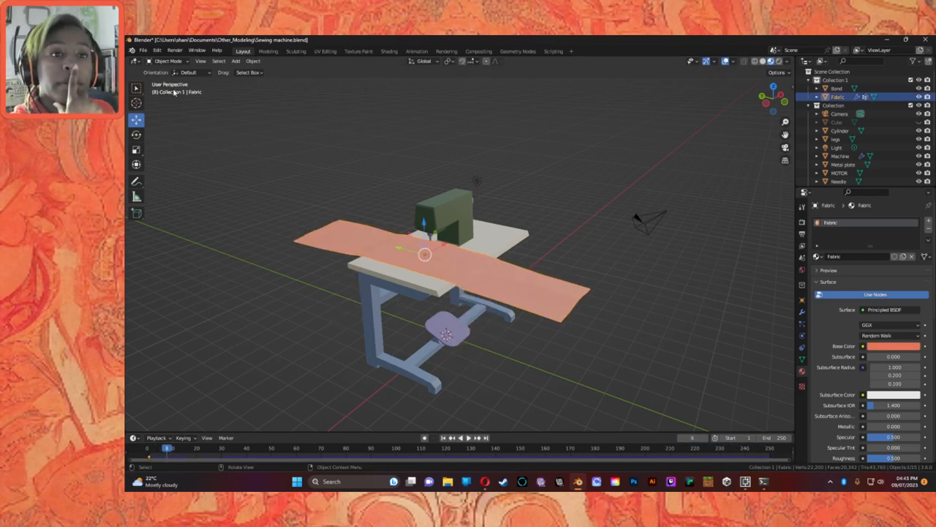
Try subdividing the faces of the fabric's front overhang in Edit Mode with face selection.
click(167, 61)
click(179, 74)
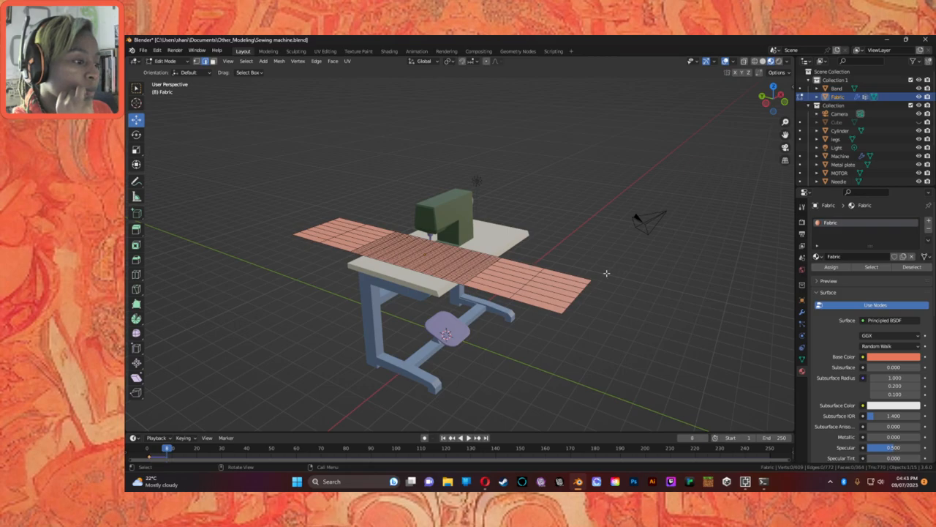
drag(607, 272, 517, 312)
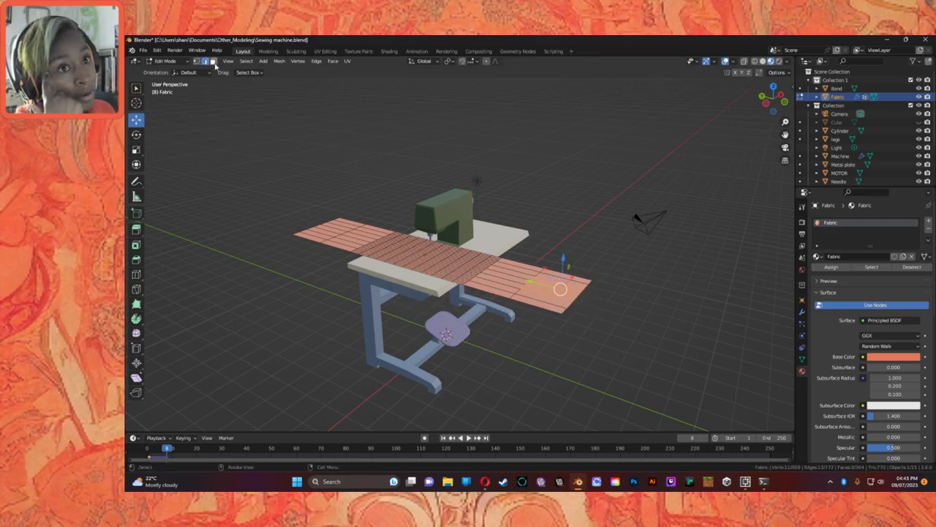
click(213, 61)
drag(616, 254, 510, 325)
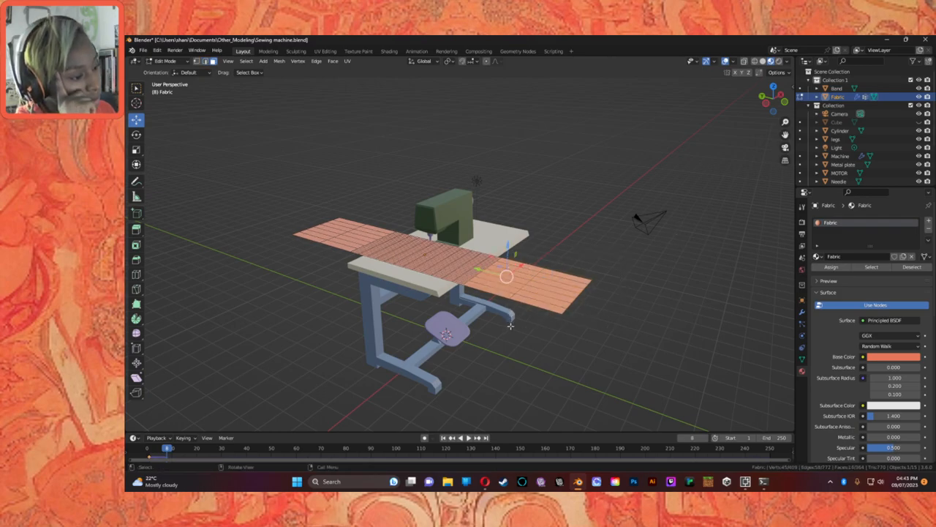
right_click(522, 289)
click(520, 287)
right_click(520, 287)
click(520, 286)
click(494, 286)
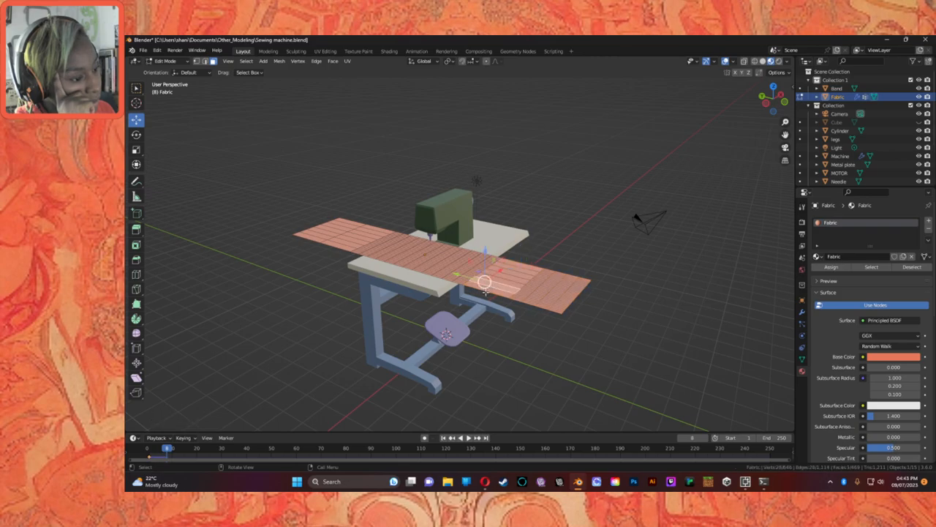
Try subdividing the faces of the fabric's rear overhang as well.
click(486, 316)
drag(483, 308, 517, 276)
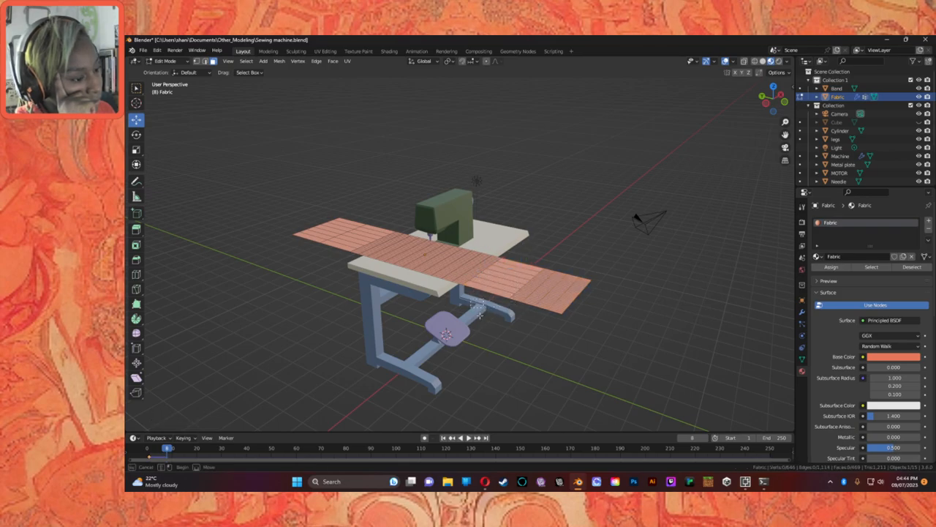
drag(273, 199, 370, 245)
drag(303, 217, 367, 242)
right_click(333, 249)
click(311, 238)
right_click(277, 232)
click(277, 233)
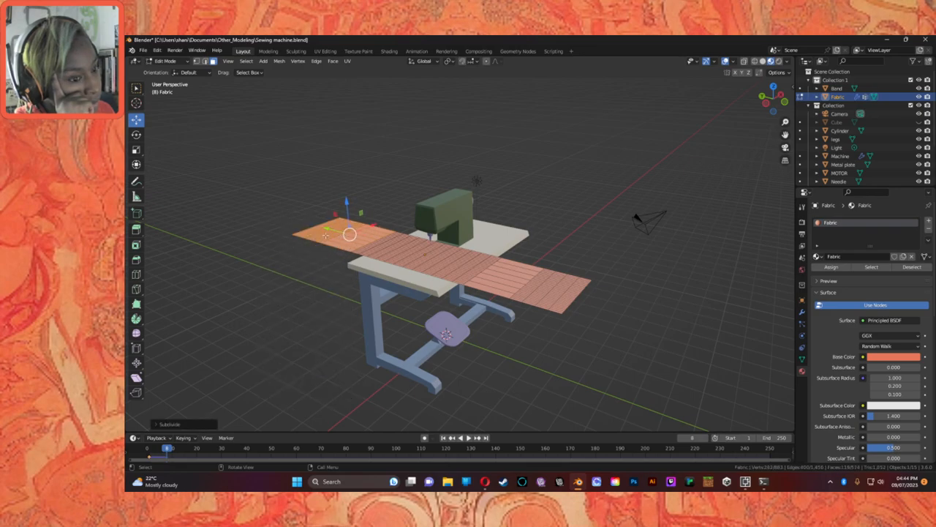
Return to Object Mode and replay the cloth simulation from frame 0 to examine how the subdivided fabric falls.
click(469, 438)
click(182, 62)
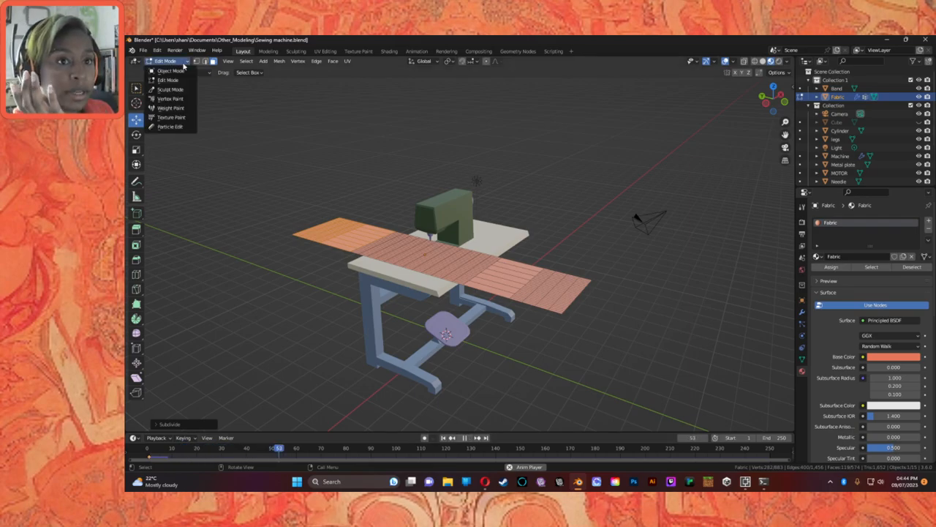
click(172, 70)
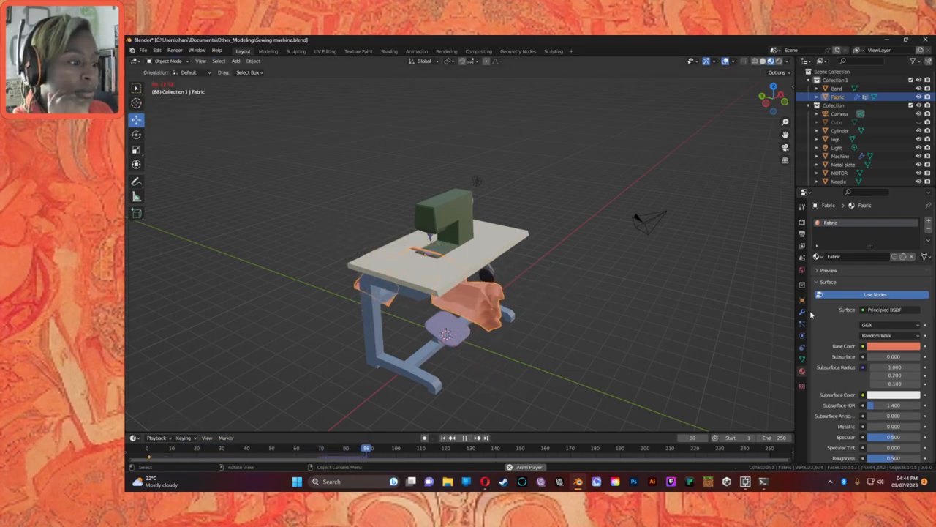
click(465, 439)
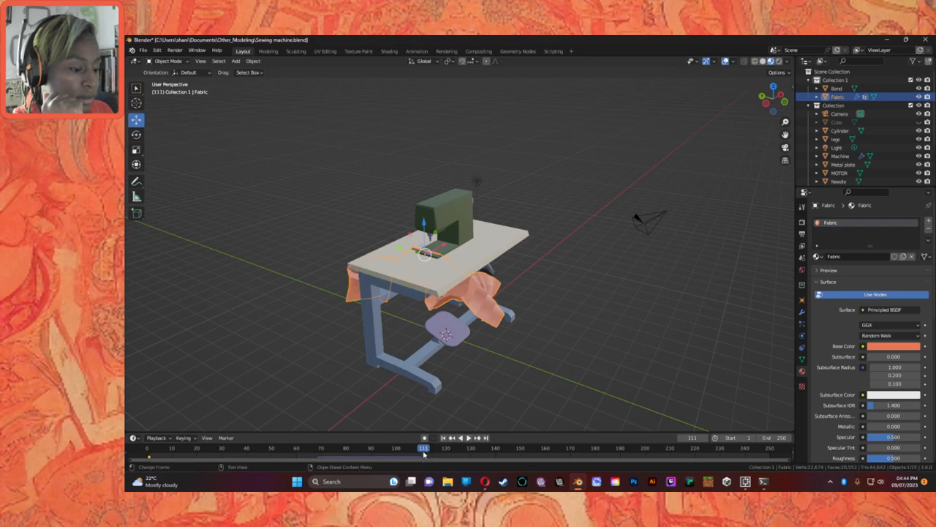
drag(422, 449, 131, 442)
key(space)
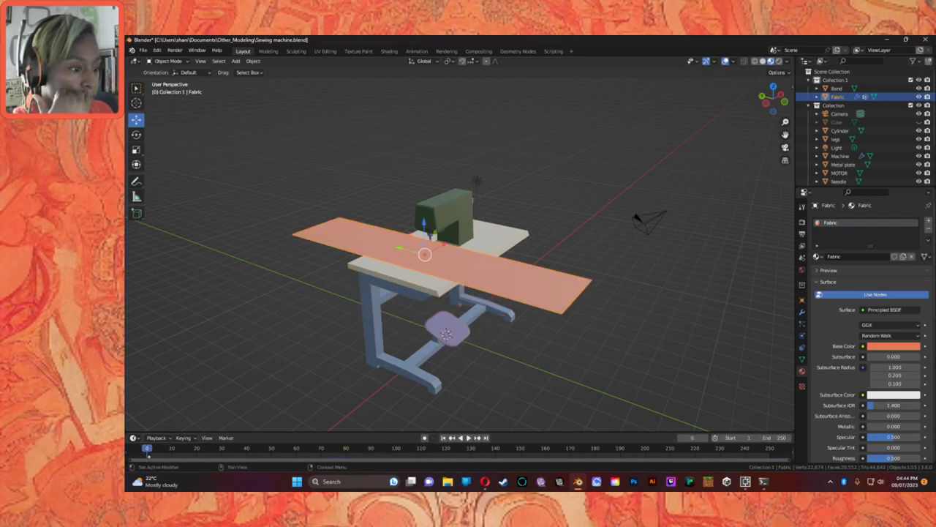
click(468, 438)
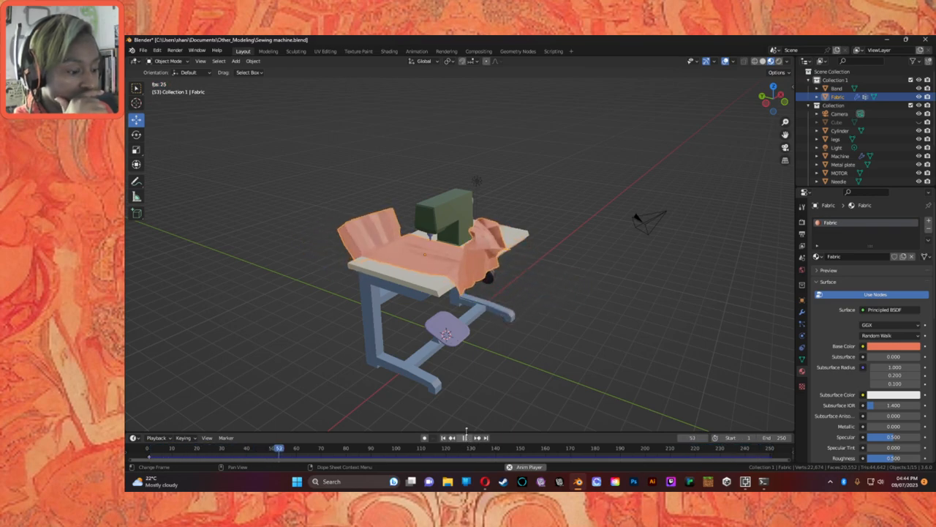
drag(438, 447, 149, 448)
Undo the fabric's subdivisions, return to Object Mode and stop the playback.
key(Tab)
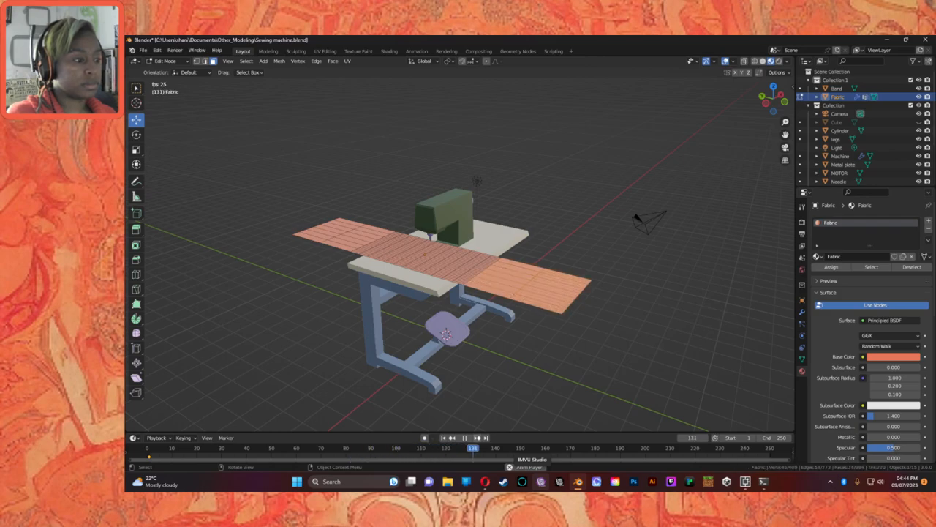
right_click(560, 294)
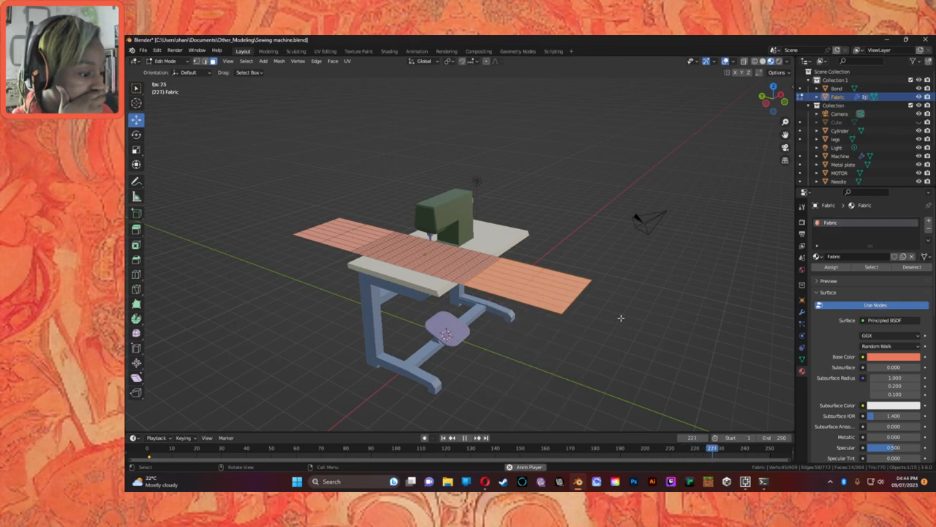
click(164, 61)
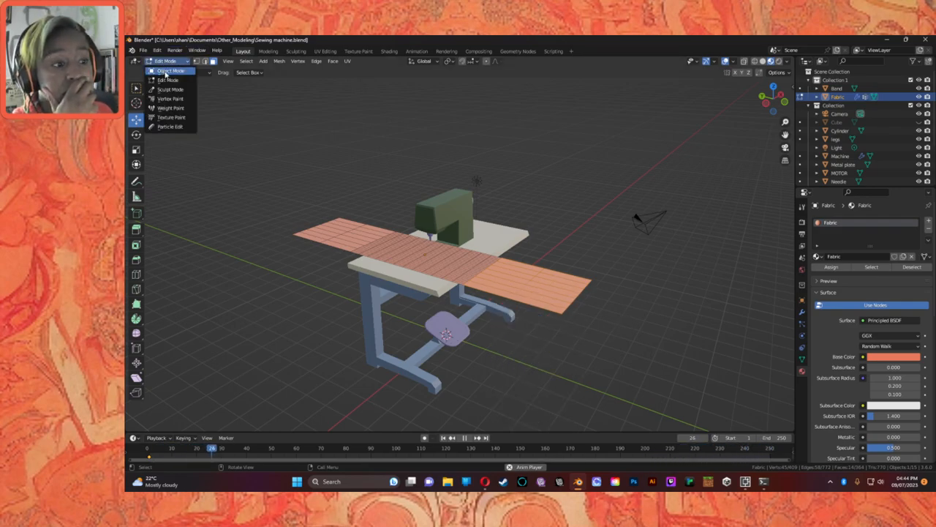
click(165, 67)
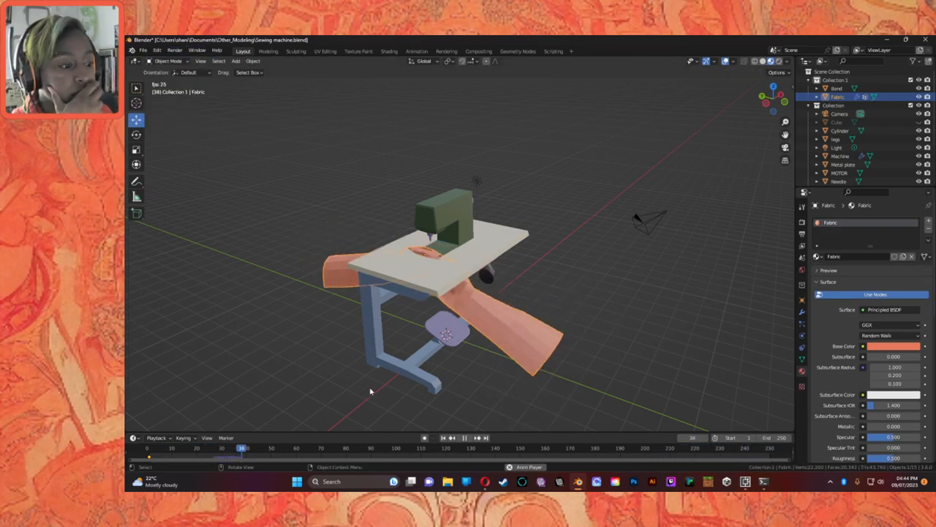
click(466, 438)
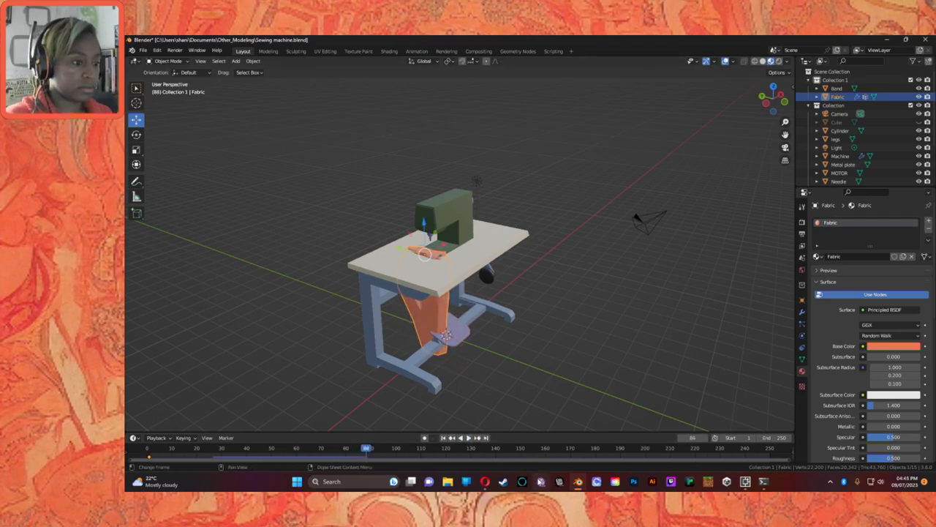
Replay the cloth simulation from the beginning to check the fabric's drape, and return the timeline to frame 0.
key(space)
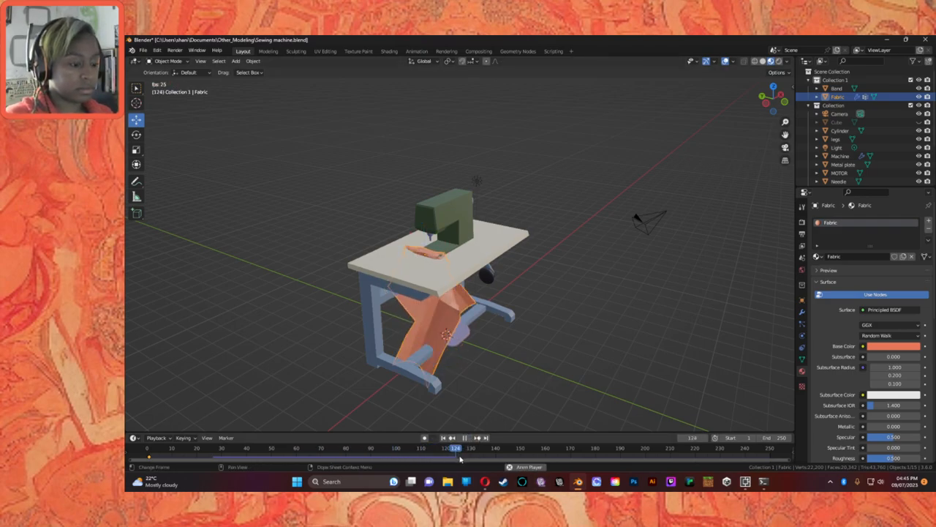
key(shift+Left)
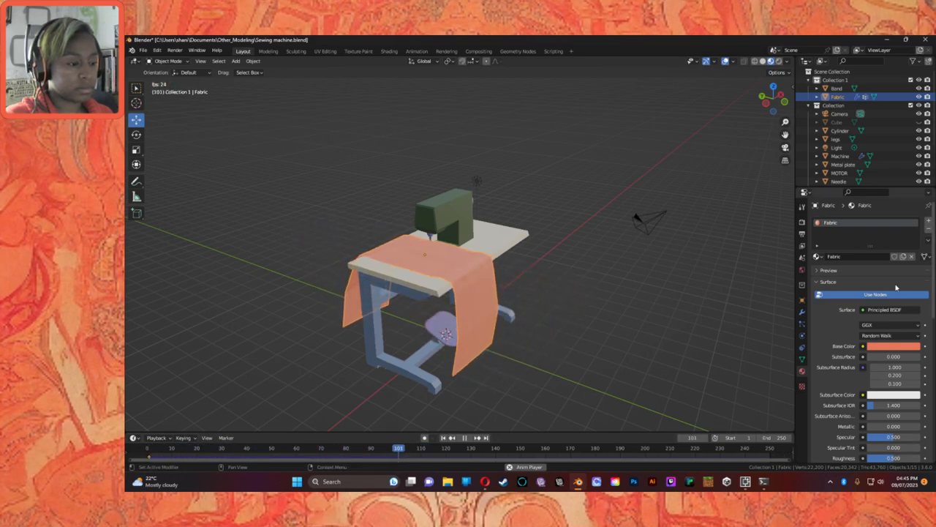
key(space)
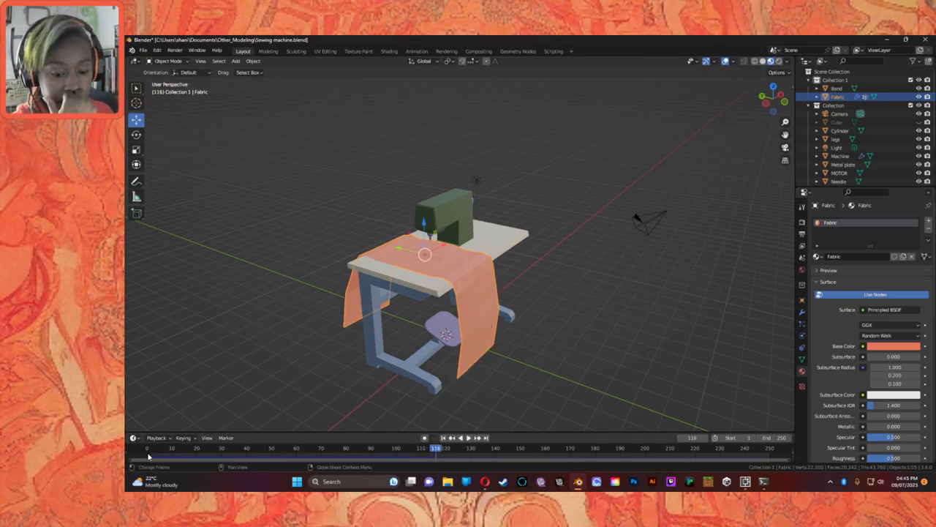
drag(381, 449, 128, 448)
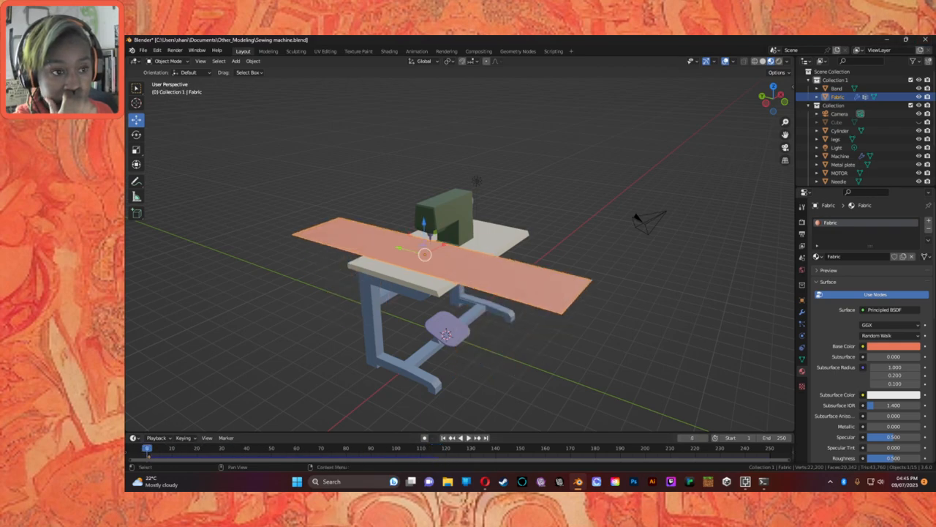
In Edit Mode with edge selection, move the crosswise edge row midway along the fabric's front overhang along Y, close to its end.
click(164, 62)
click(176, 72)
click(168, 62)
click(159, 80)
click(211, 62)
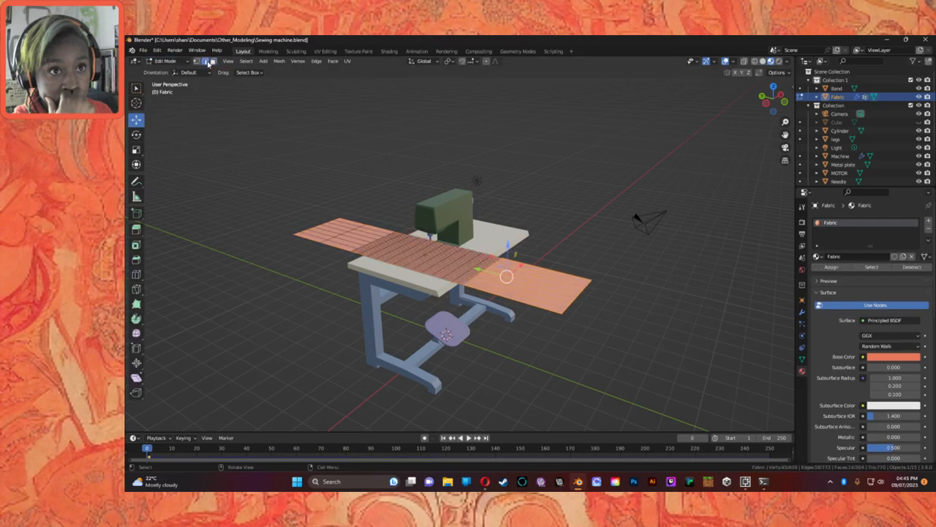
click(626, 249)
drag(592, 252, 551, 269)
middle_drag(551, 269, 541, 343)
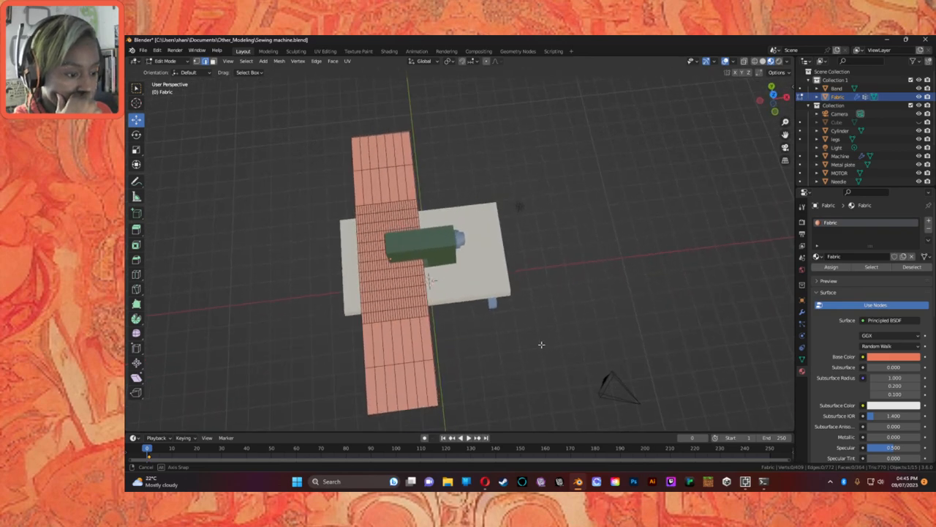
drag(355, 354, 443, 376)
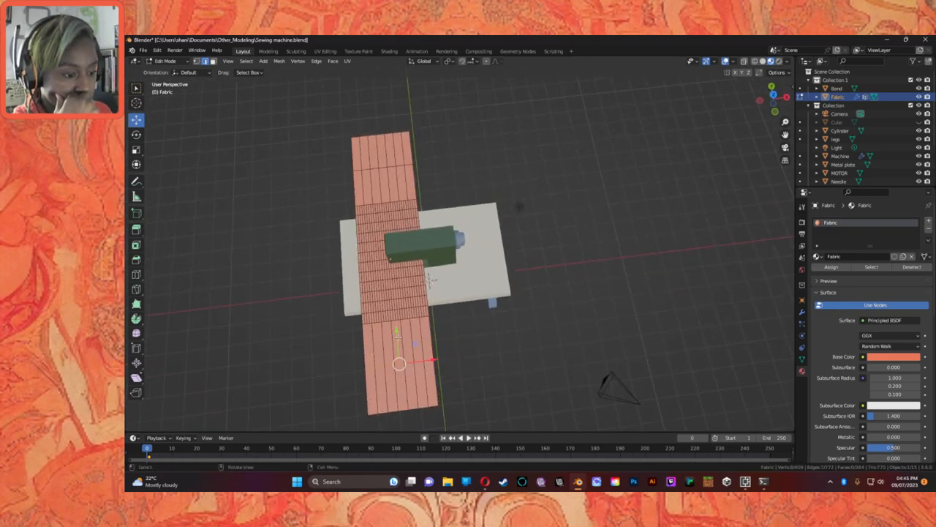
drag(396, 333, 392, 373)
Spread the crosswise edge rows at the front of the fabric's dense mesh section along Y, extending it past the table's front edge.
drag(354, 326, 453, 317)
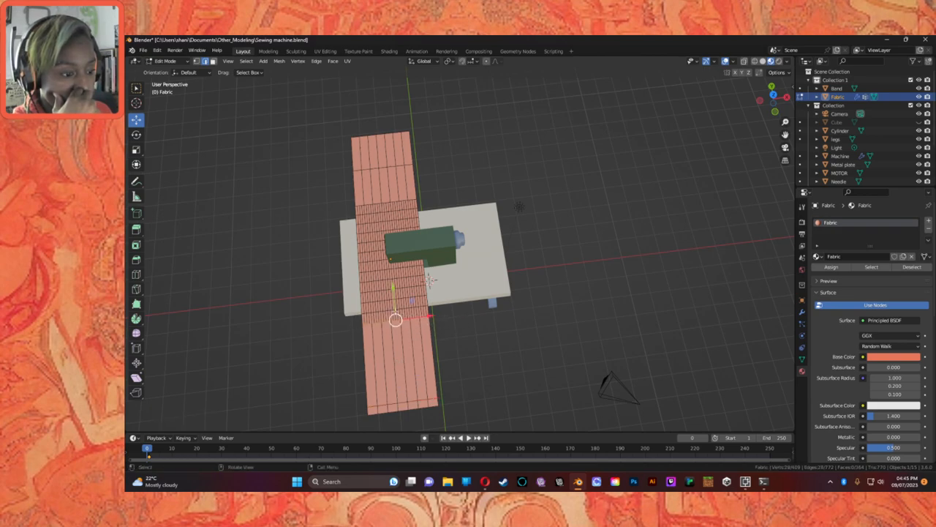
drag(394, 289, 459, 307)
middle_drag(464, 333, 338, 281)
drag(326, 275, 407, 291)
middle_drag(407, 291, 453, 324)
click(443, 324)
drag(437, 324, 351, 313)
middle_drag(351, 313, 420, 318)
drag(437, 313, 339, 301)
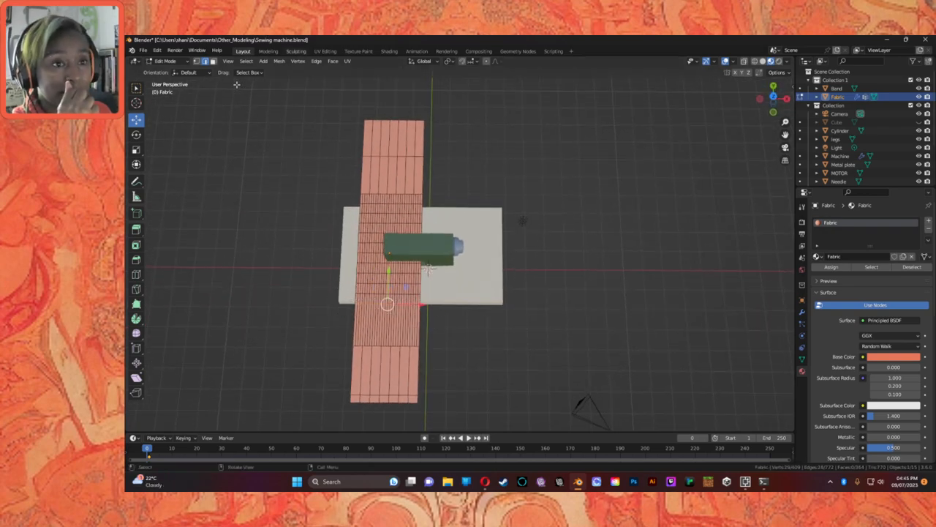
drag(389, 271, 387, 296)
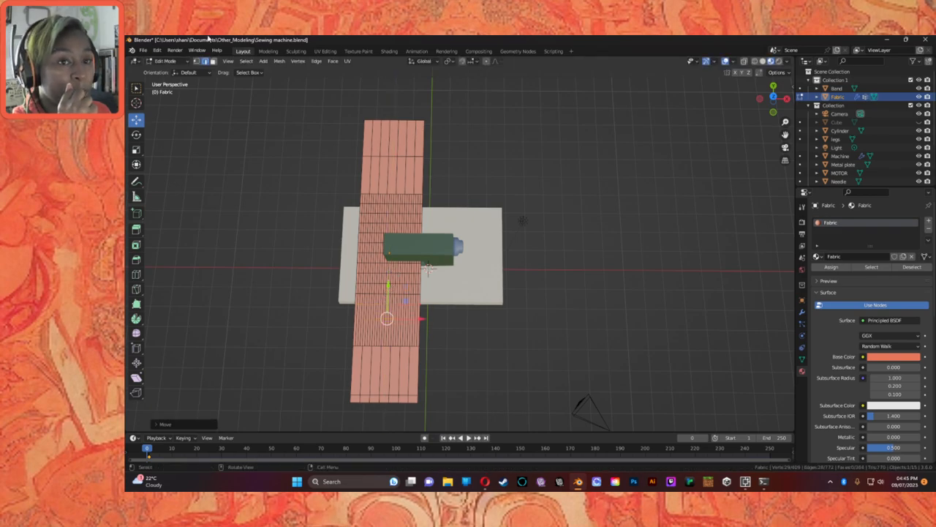
Return to Object Mode and play the cloth simulation, examining how the fabric with the shifted edge rows drapes over both table edges.
click(168, 61)
click(173, 70)
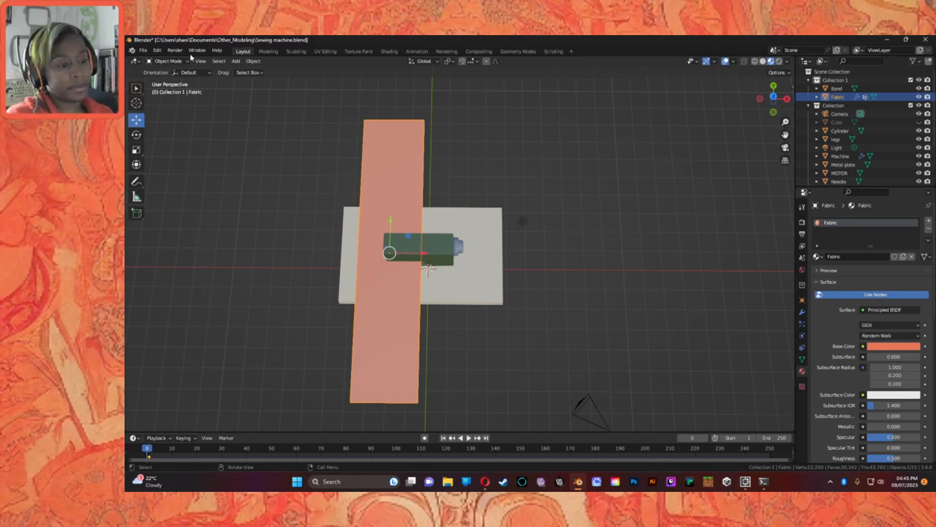
middle_drag(533, 283, 566, 221)
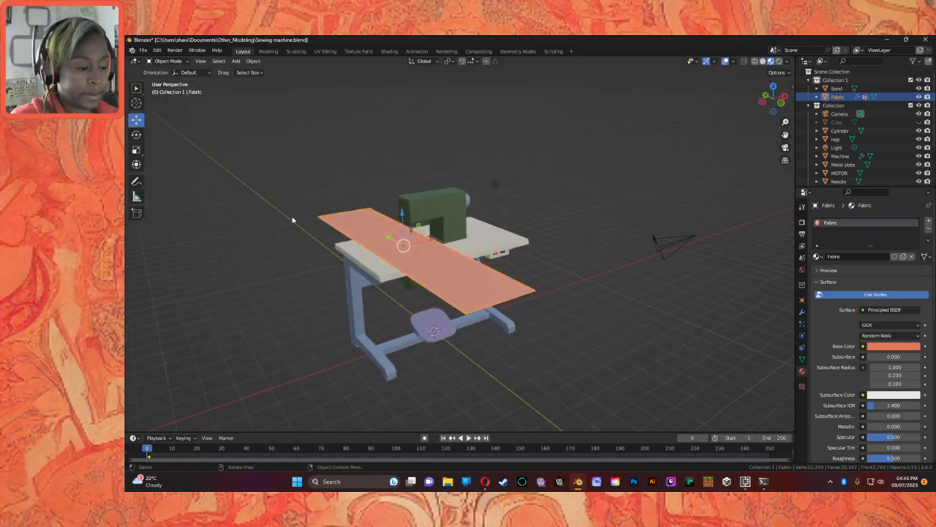
key(space)
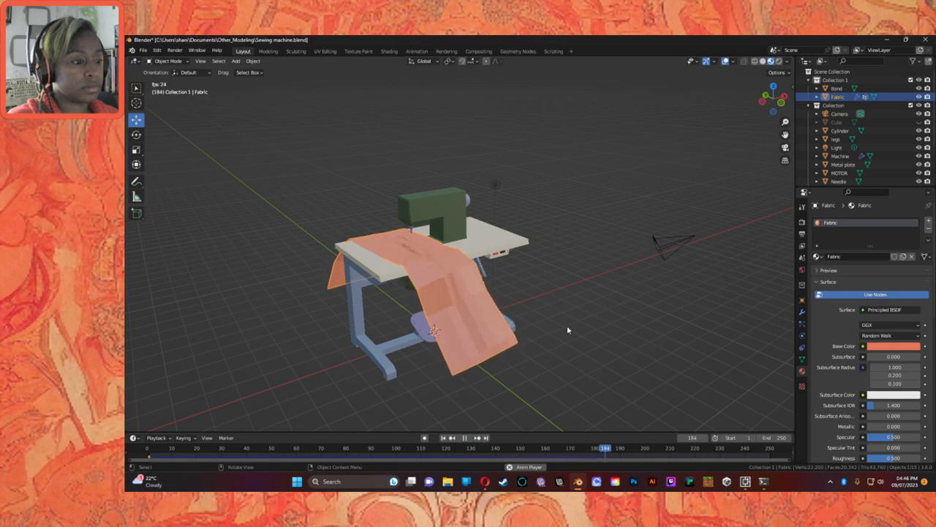
middle_drag(376, 340, 459, 369)
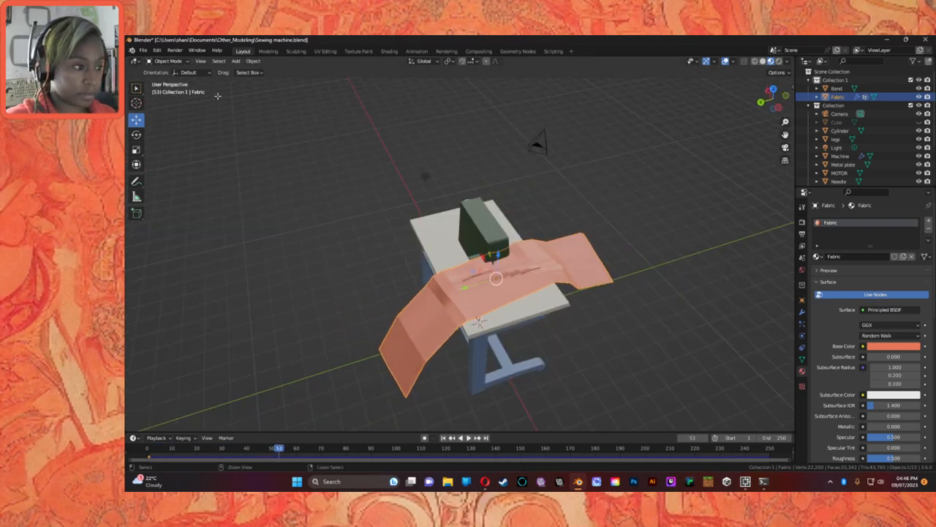
Go back to frame 0 and undo the fabric's edge row moves in Edit Mode.
key(shift+Left)
key(Tab)
key(ctrl+z)
key(ctrl+z)
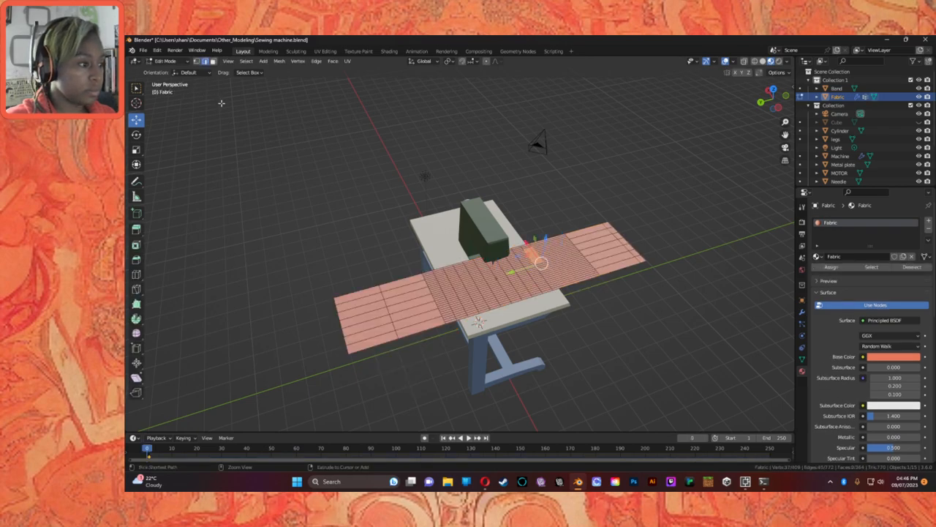
key(ctrl+z)
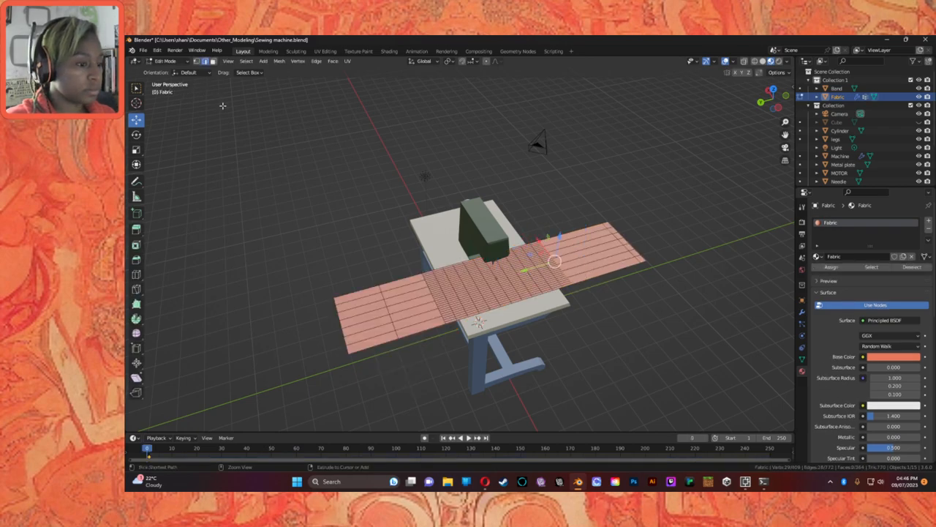
Return to Object Mode, replay the cloth simulation with the restored edge spacing, and reset the timeline to frame 0.
click(165, 61)
click(167, 70)
key(space)
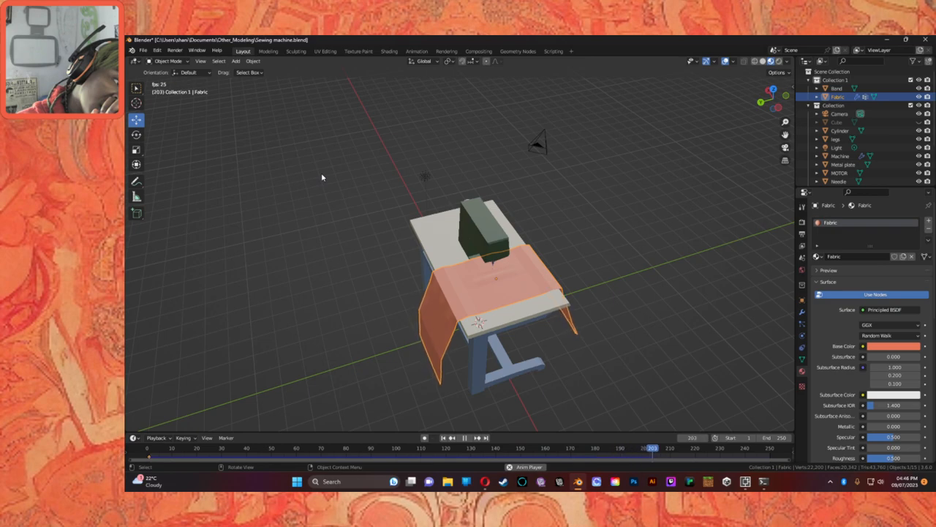
key(Escape)
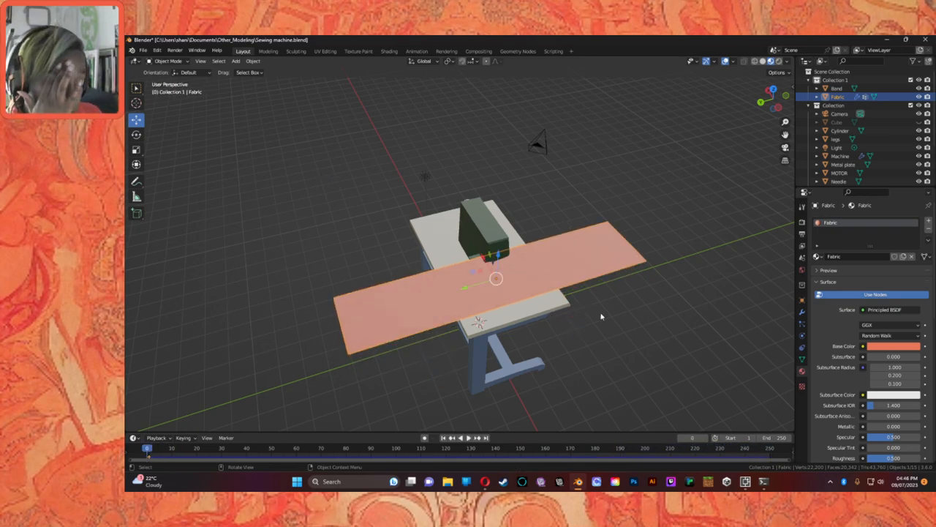
middle_drag(714, 311, 593, 297)
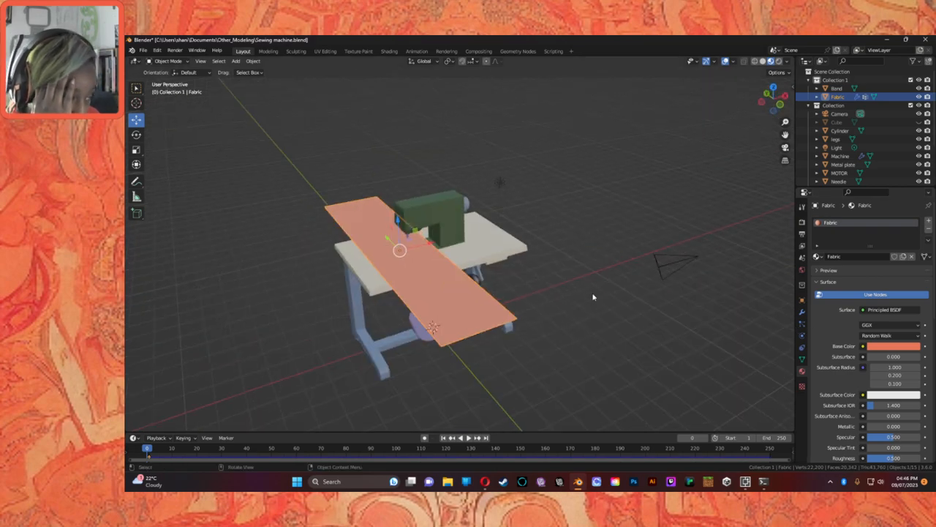
Apply Shade Smooth to the fabric with Auto Smooth left off, and deselect it.
click(174, 49)
click(277, 278)
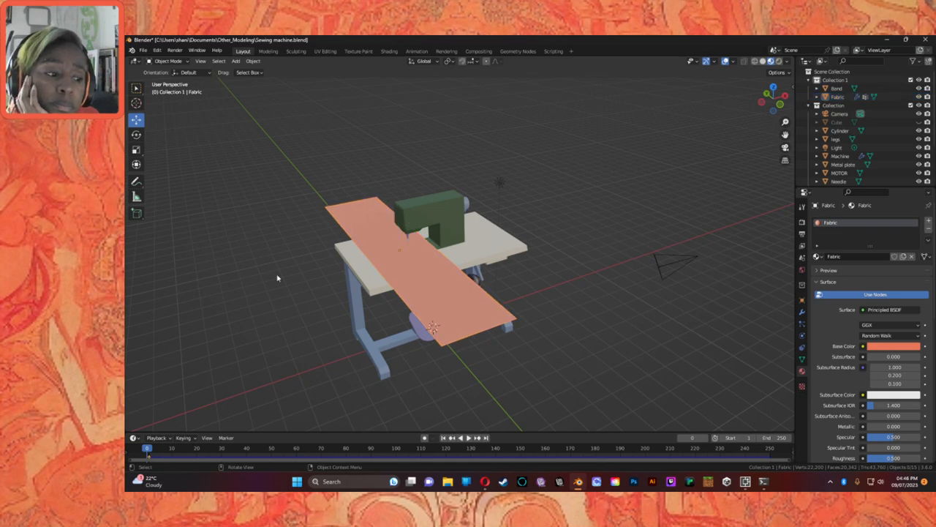
click(169, 62)
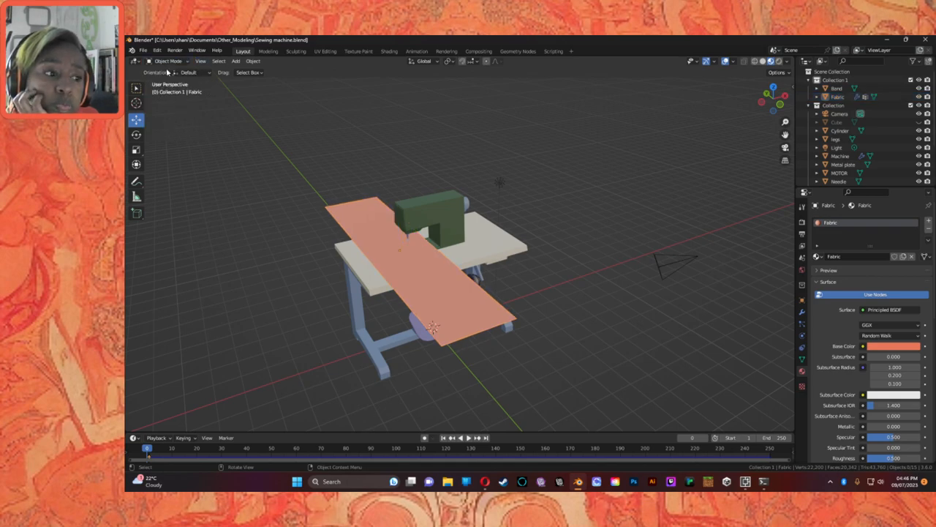
click(437, 276)
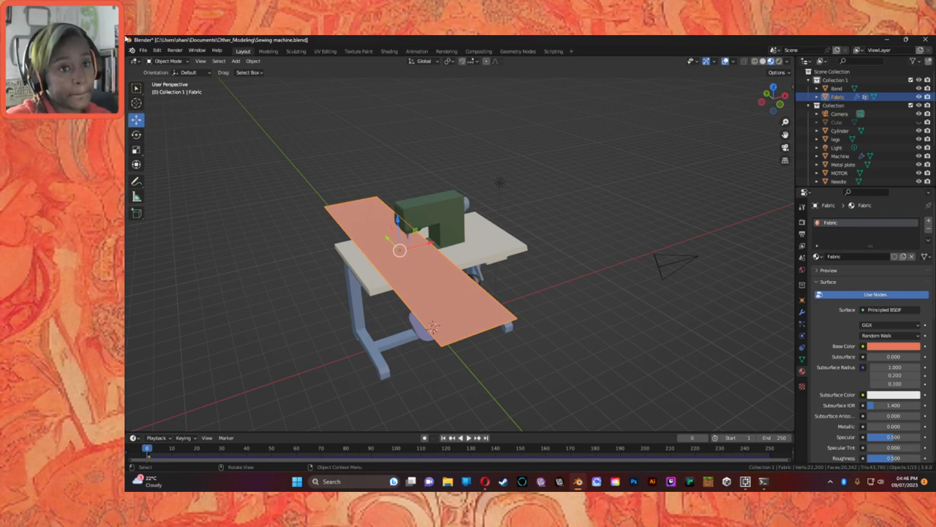
right_click(432, 266)
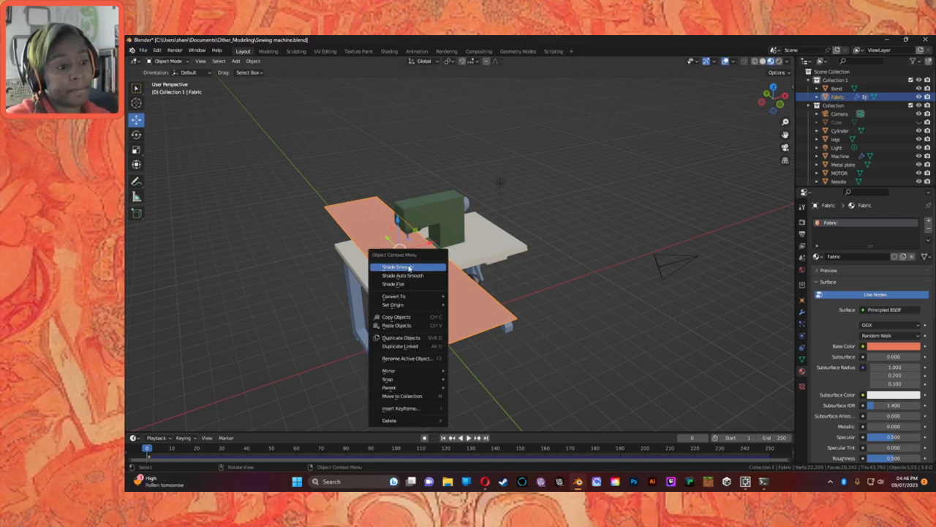
click(411, 270)
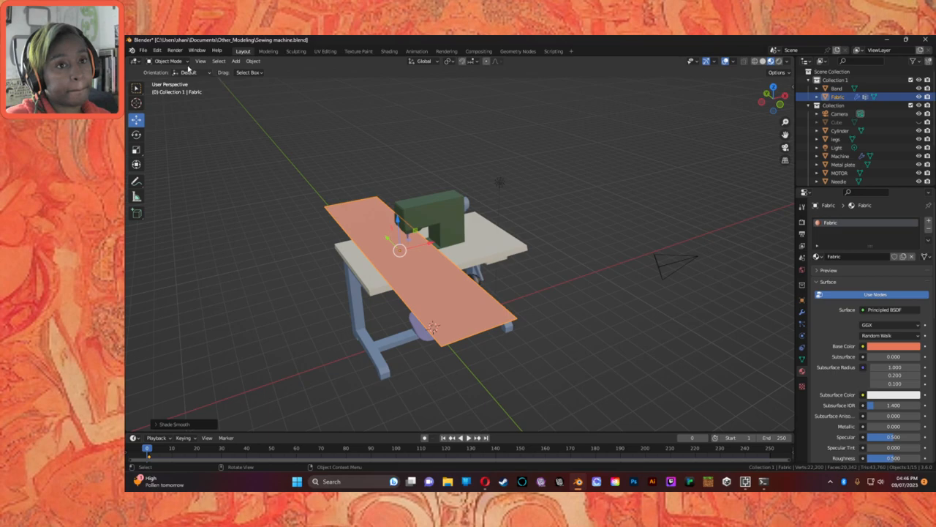
click(156, 426)
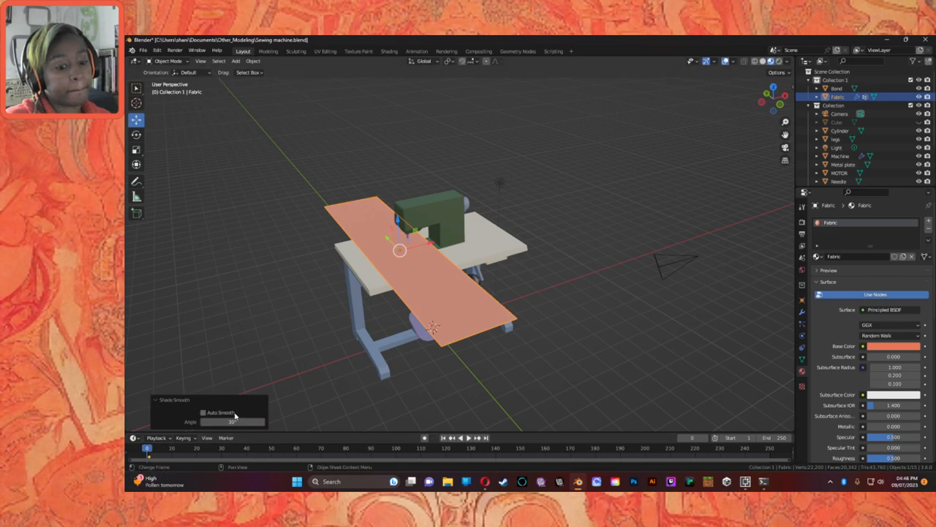
click(264, 170)
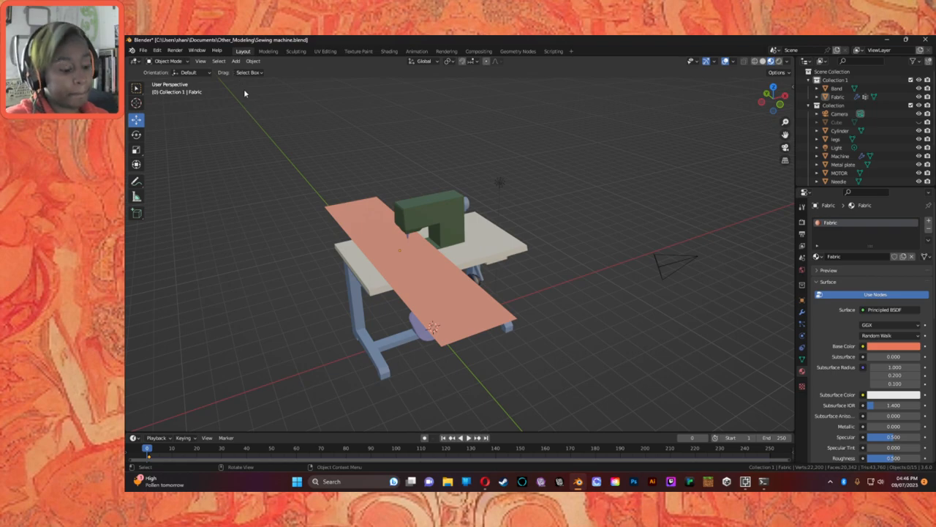
Play the cloth simulation to examine the smooth-shaded fabric from the table's side, stop it and return to frame 0.
key(space)
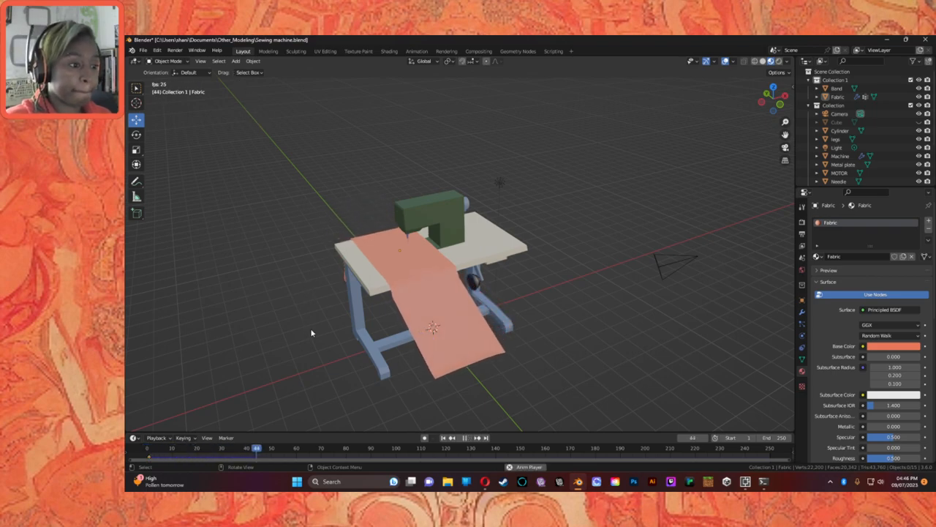
middle_drag(272, 359, 330, 338)
middle_drag(314, 341, 327, 344)
key(space)
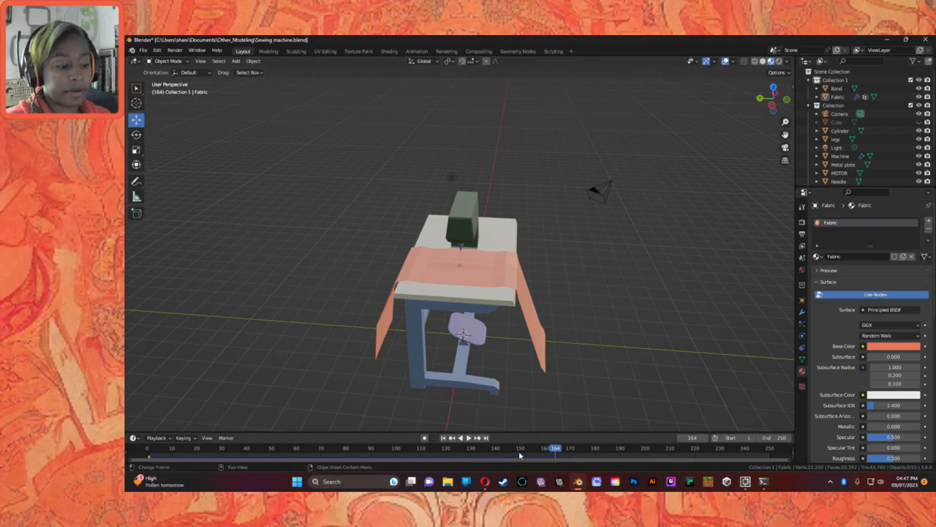
drag(554, 449, 148, 449)
In Edit Mode, select the fabric's whole mesh and subdivide it twice with 1 cut each.
click(163, 61)
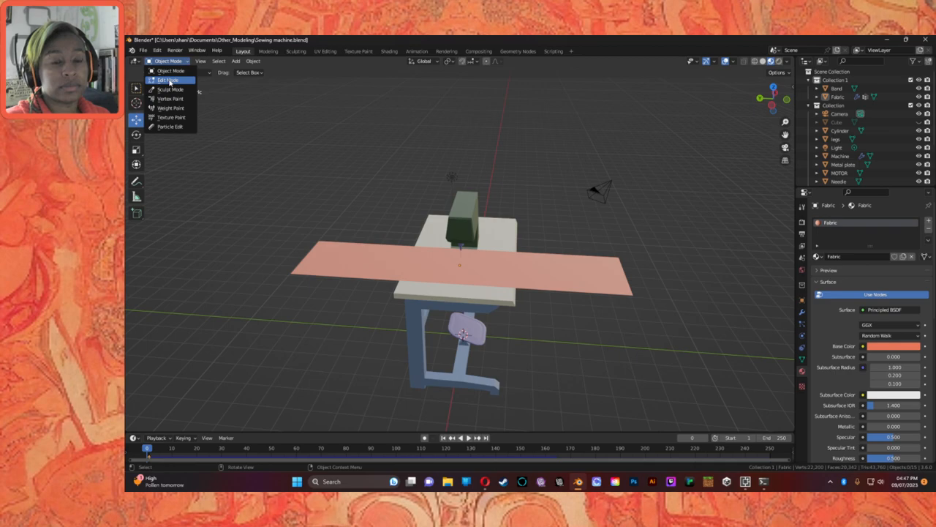
click(165, 74)
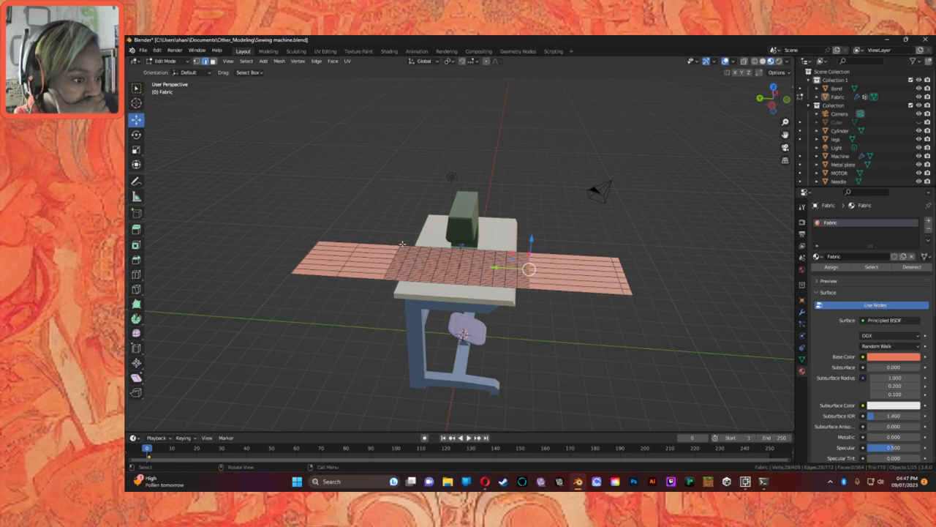
key(a)
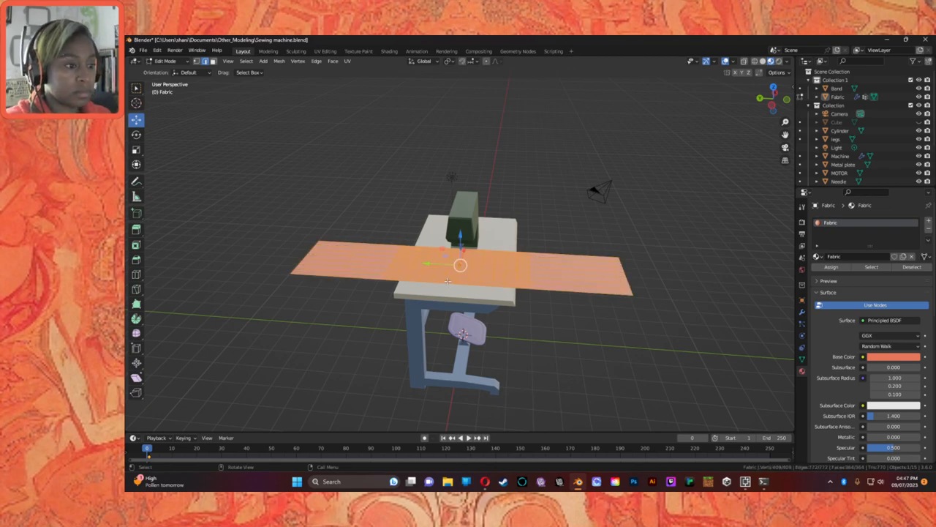
right_click(400, 255)
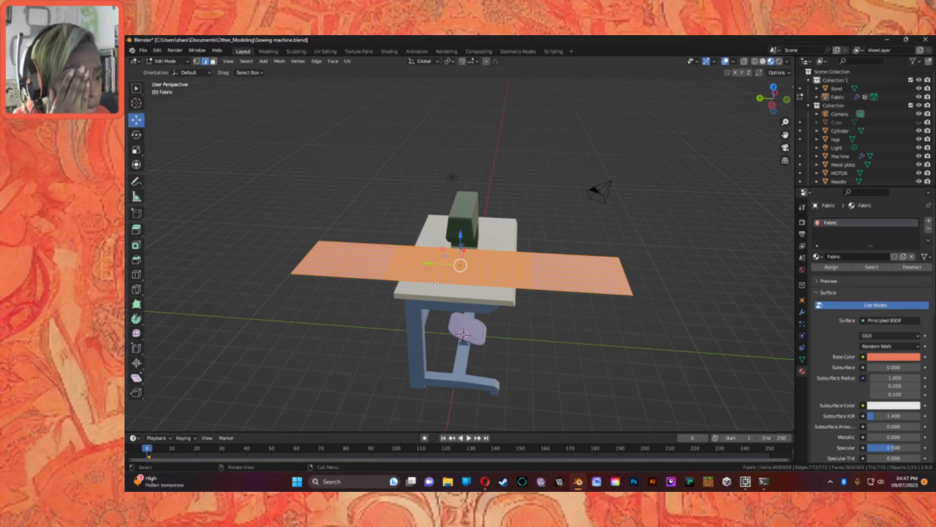
right_click(387, 214)
click(386, 212)
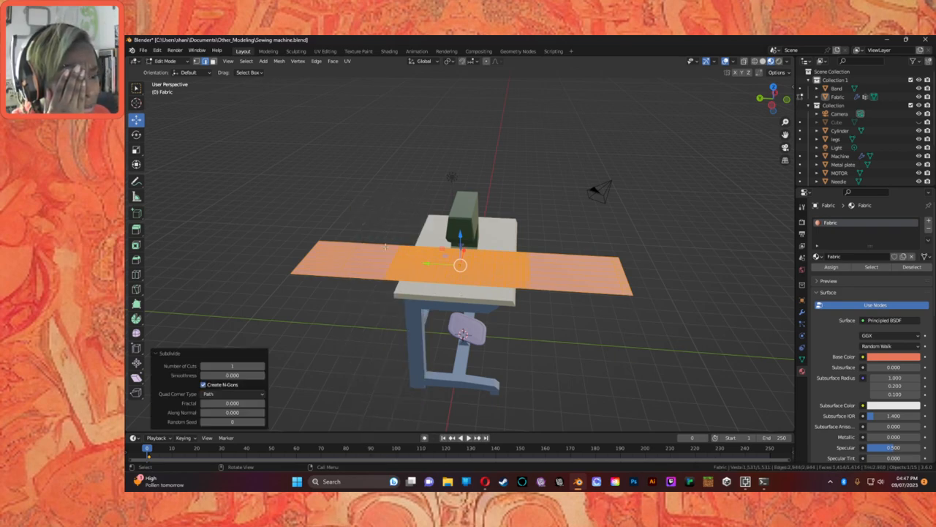
right_click(379, 214)
click(378, 211)
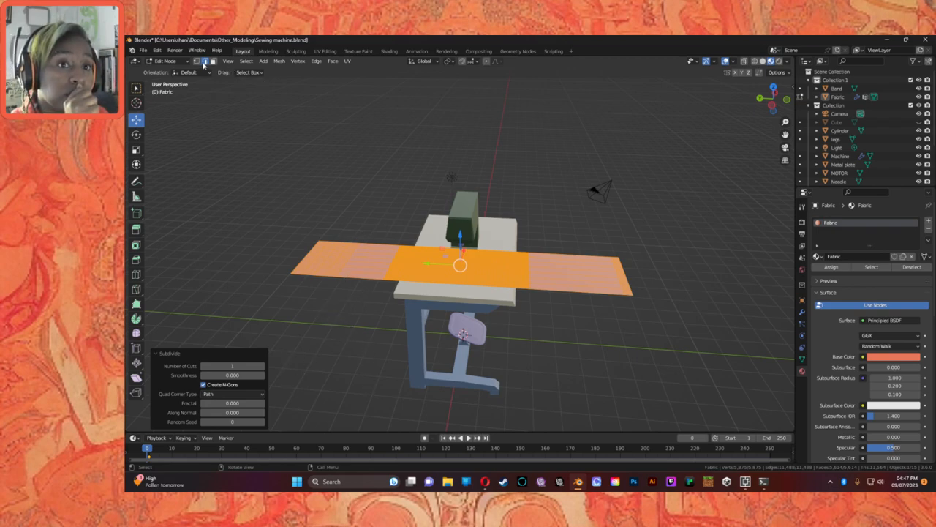
Return to Object Mode and play the cloth simulation, inspecting up close how the doubly subdivided fabric falls.
click(167, 60)
click(166, 61)
click(166, 61)
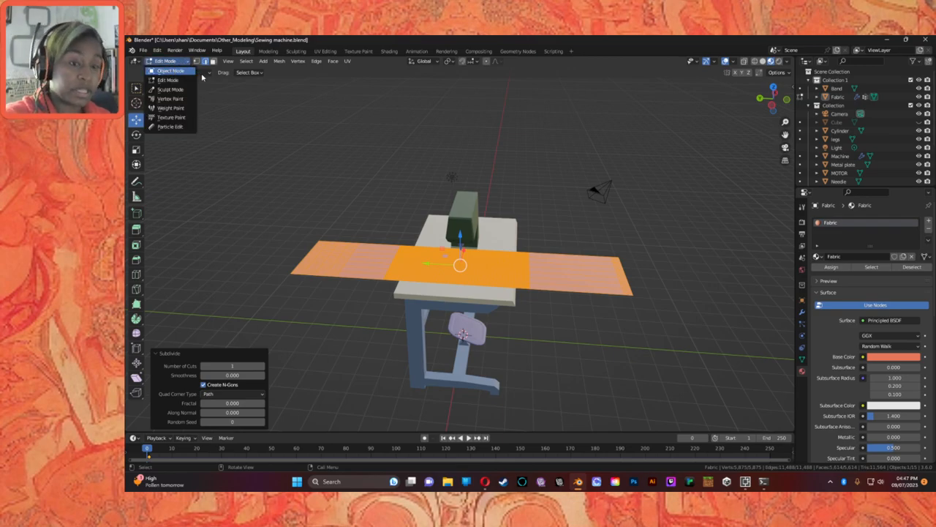
click(167, 60)
click(167, 61)
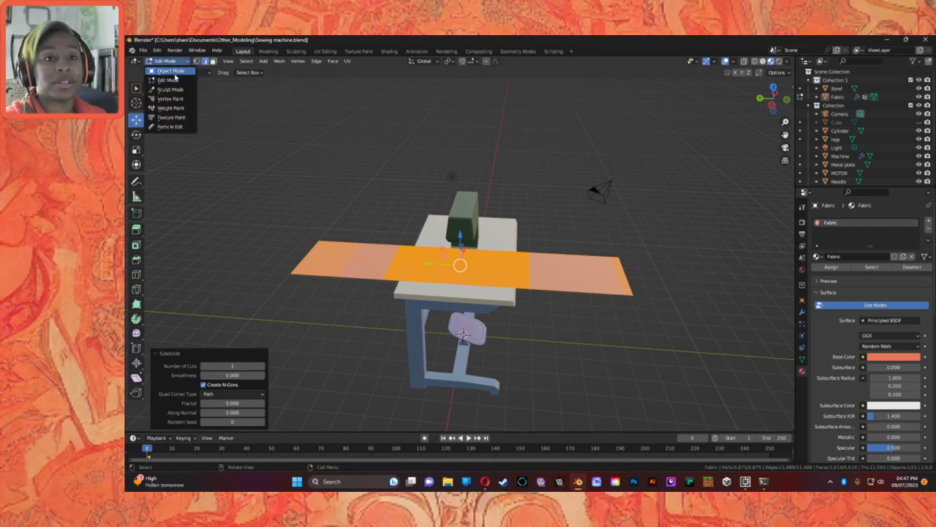
click(173, 71)
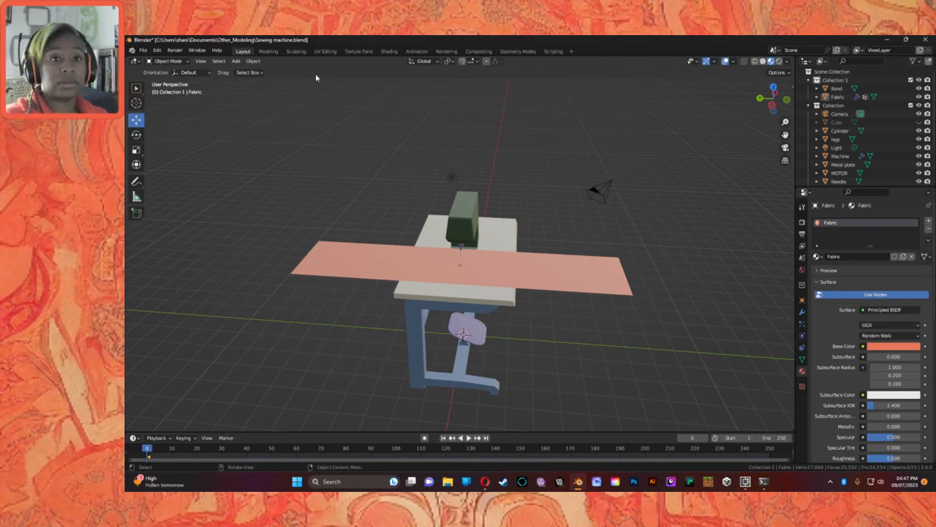
key(space)
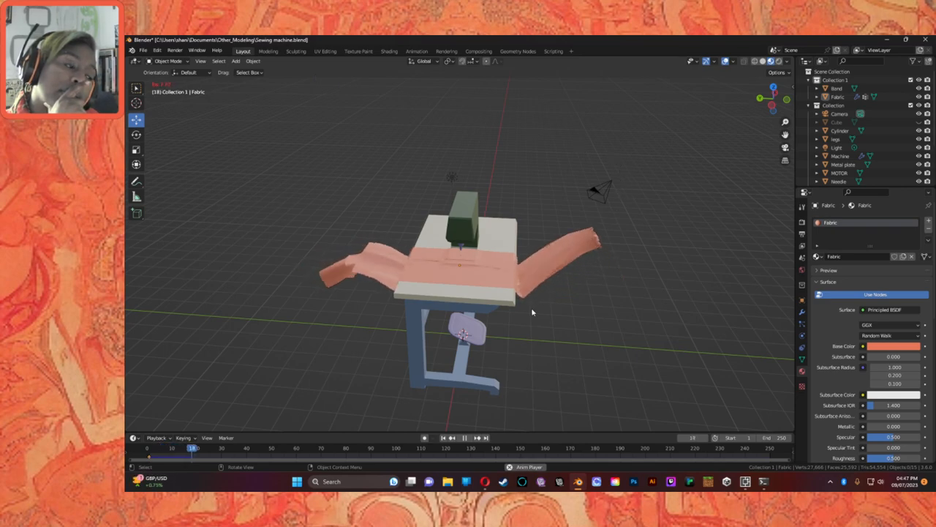
scroll(478, 333, up, 3)
drag(437, 352, 357, 360)
middle_drag(357, 360, 395, 322)
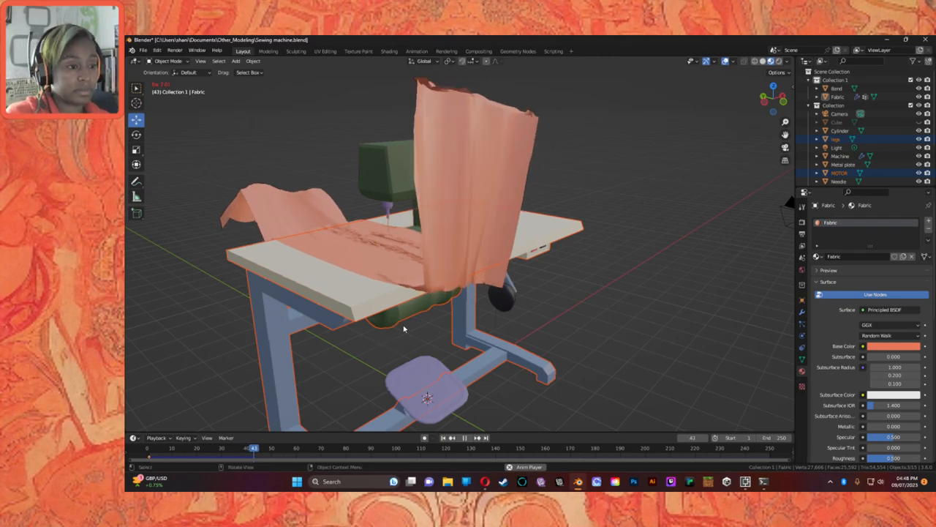
Undo the fabric's two subdivisions and the full mesh selection, and return to Object Mode with the cloth simulation playing.
key(shift+Left)
key(Tab)
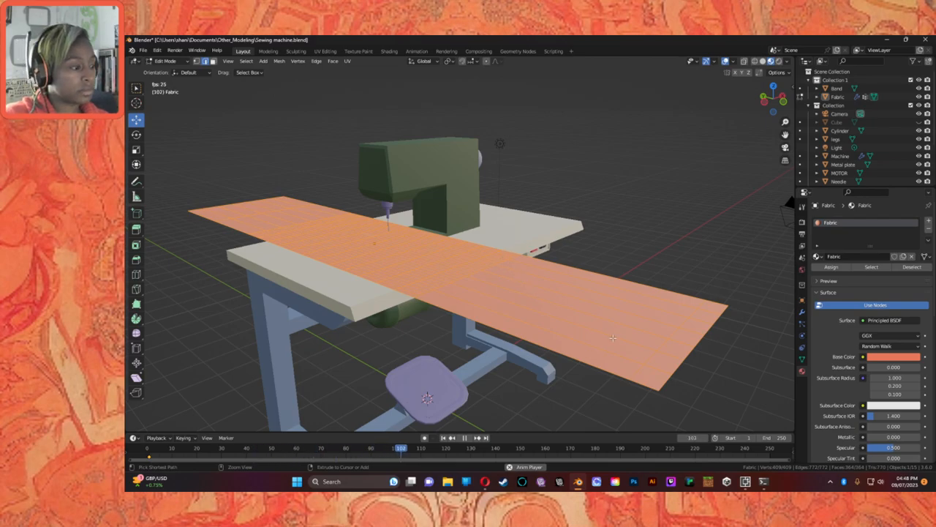
middle_drag(403, 281, 452, 329)
key(ctrl+z)
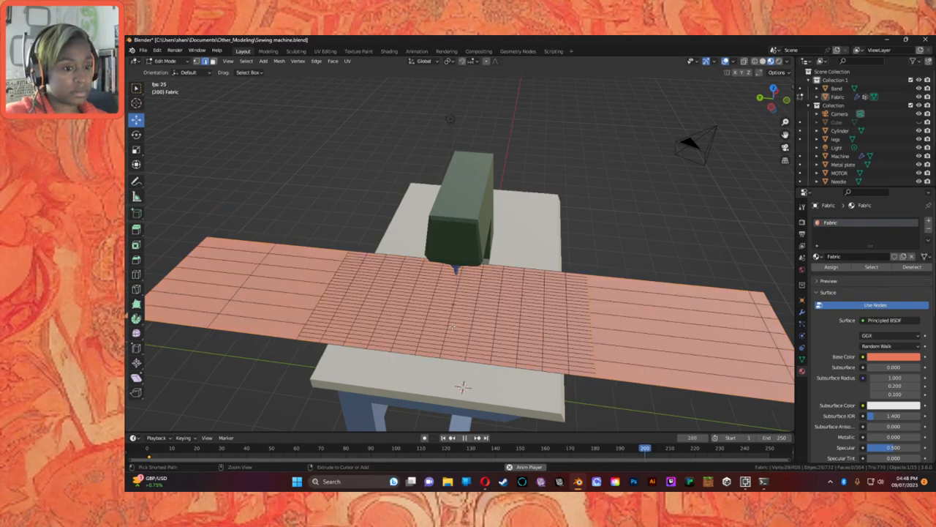
key(Tab)
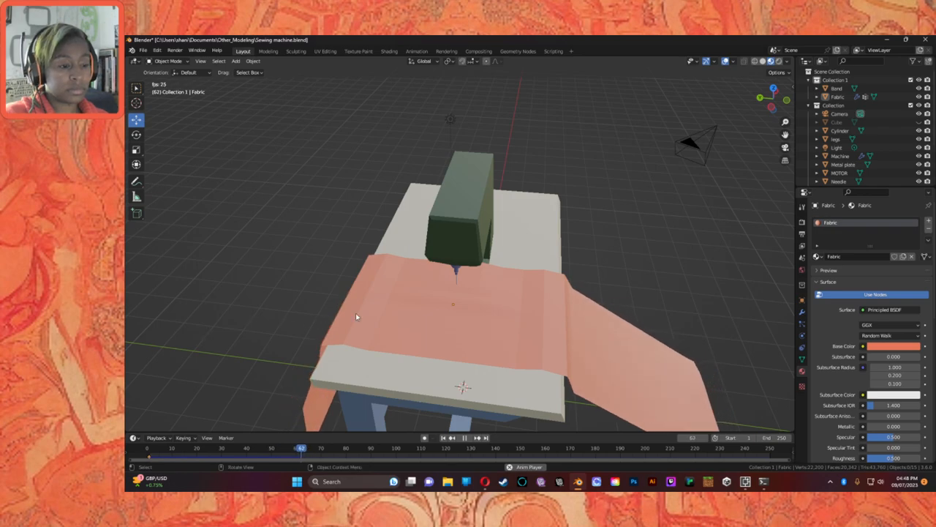
Undo the last two actions, stop the cloth simulation and return to frame 0.
key(ctrl+z)
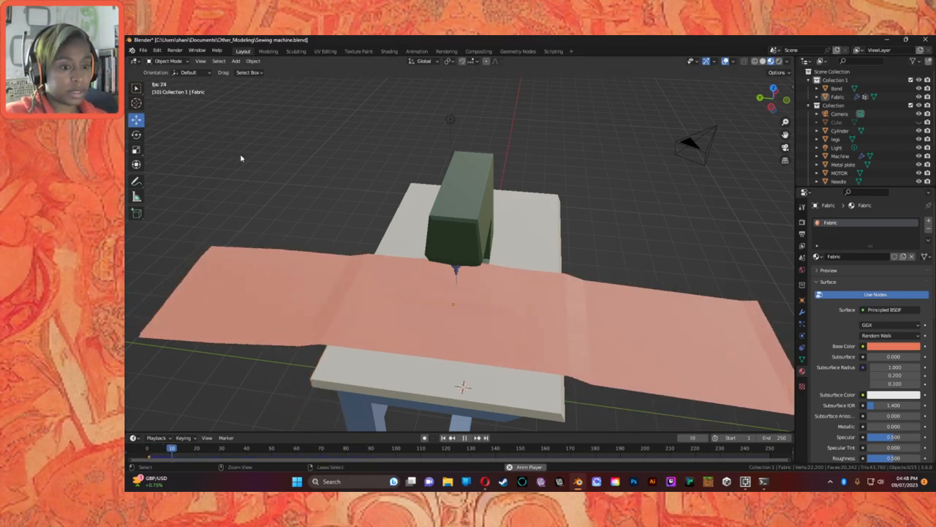
key(ctrl+z)
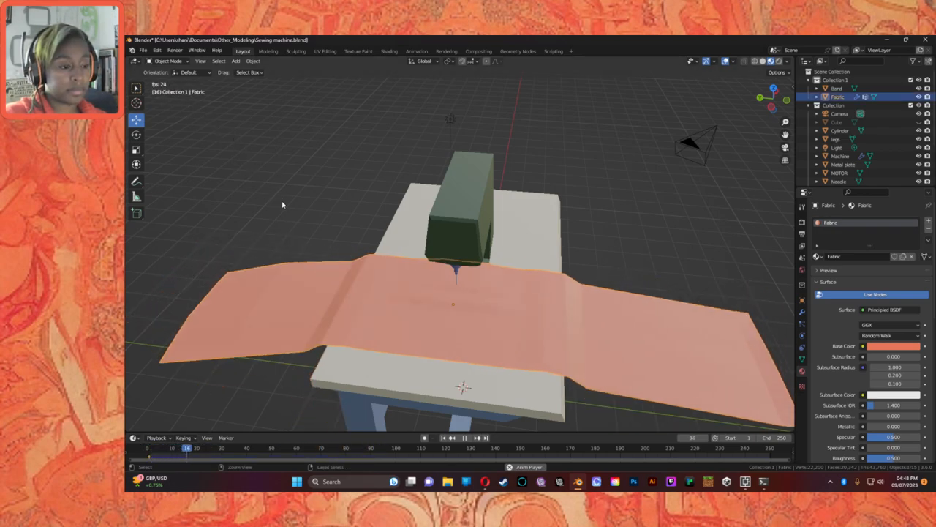
key(space)
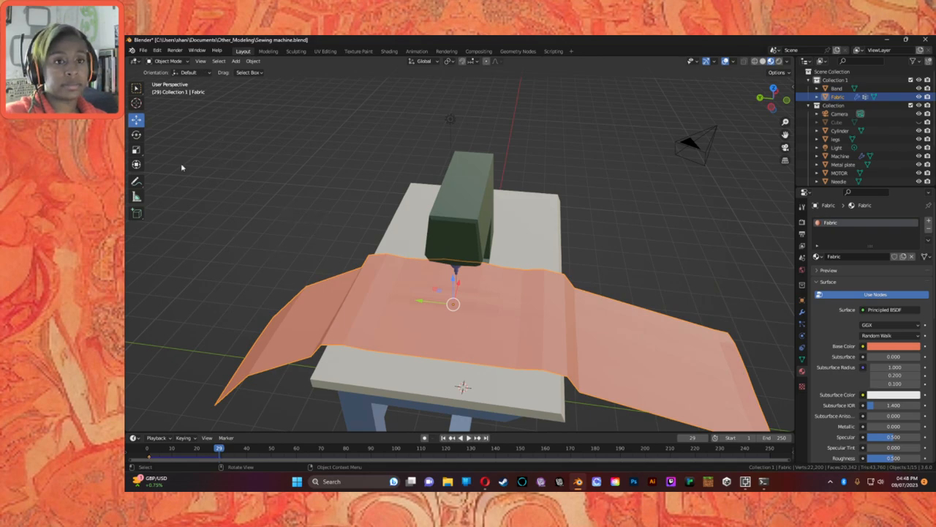
click(147, 448)
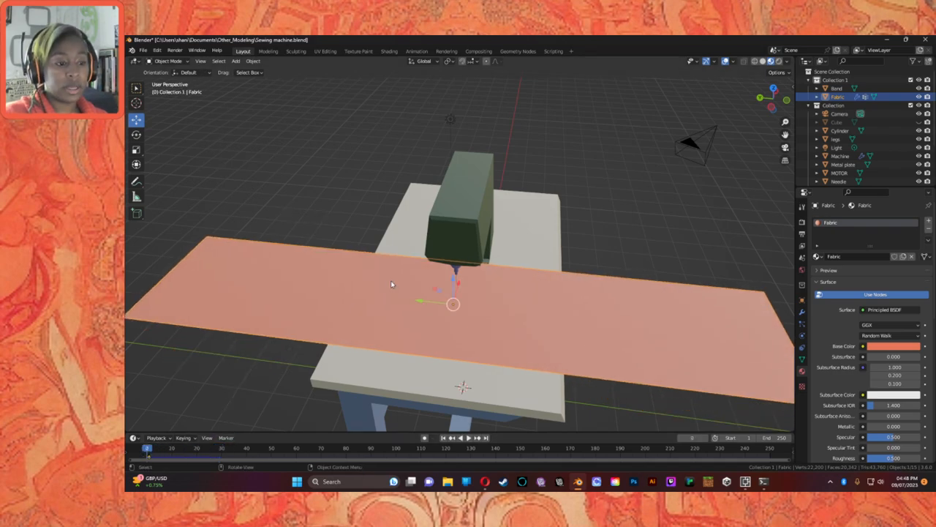
In Edit Mode, move the crosswise edge loop in the fabric's overhang 1.4392 m along Y, close to the fabric's end.
click(168, 61)
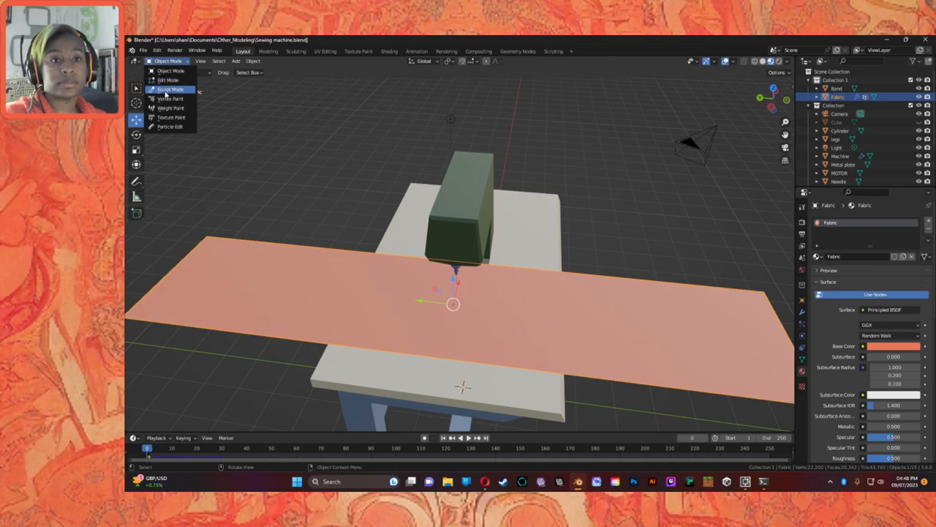
click(169, 80)
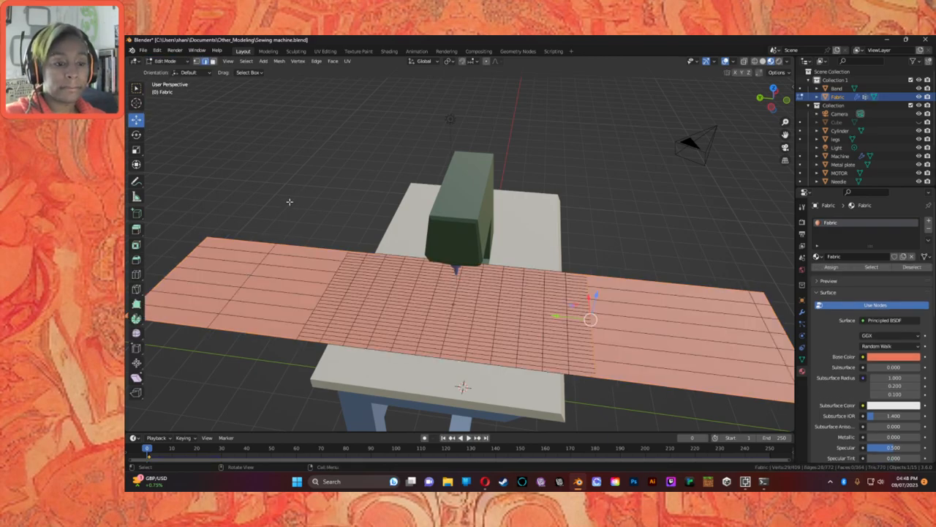
middle_drag(288, 241, 461, 191)
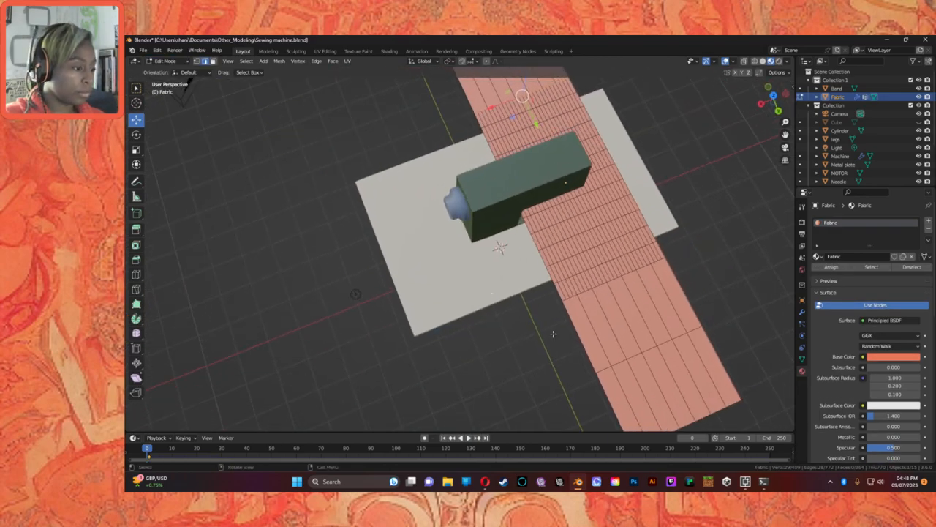
middle_drag(723, 363, 578, 349)
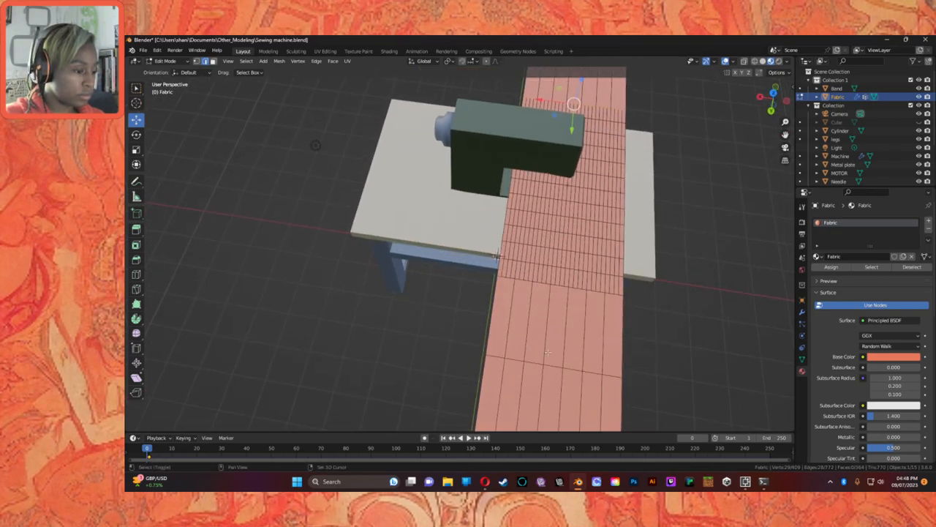
drag(481, 334, 714, 407)
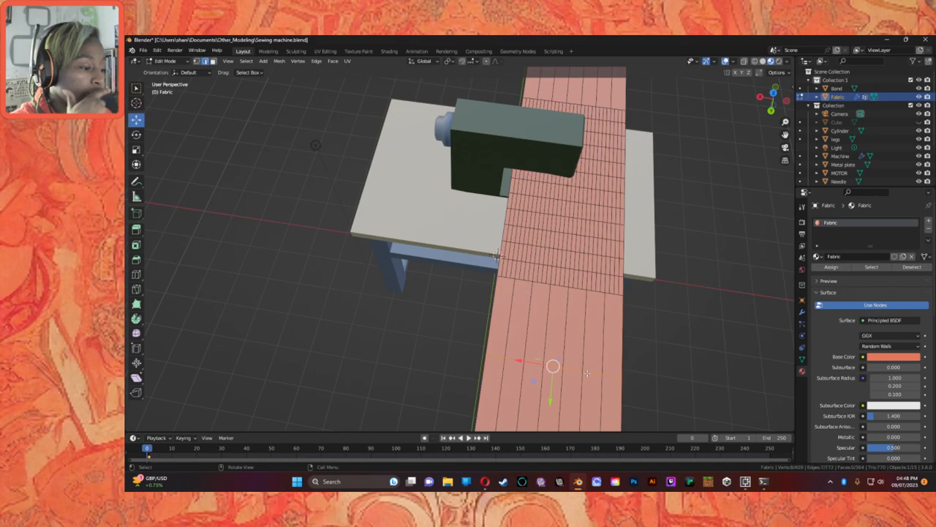
scroll(571, 344, down, 3)
drag(505, 341, 487, 379)
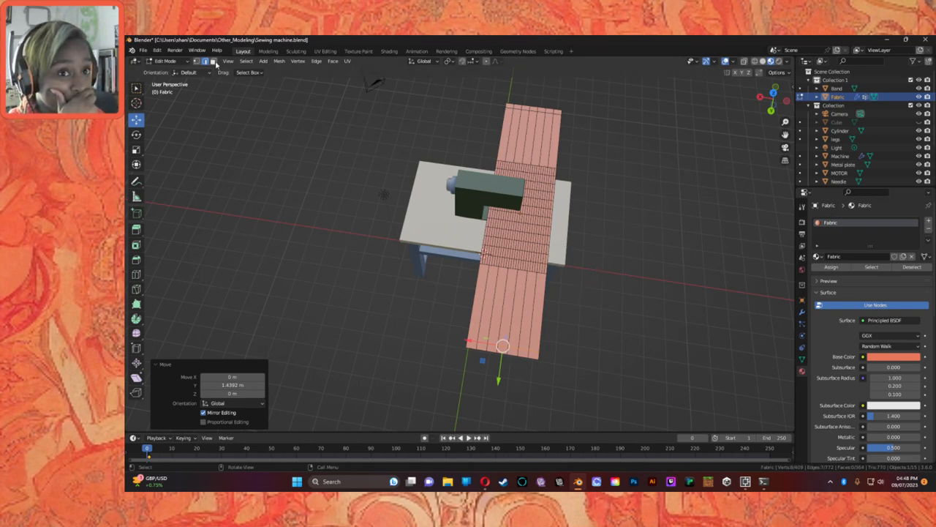
click(213, 168)
Return the fabric to Object Mode and reset the animation to frame 0.
click(166, 61)
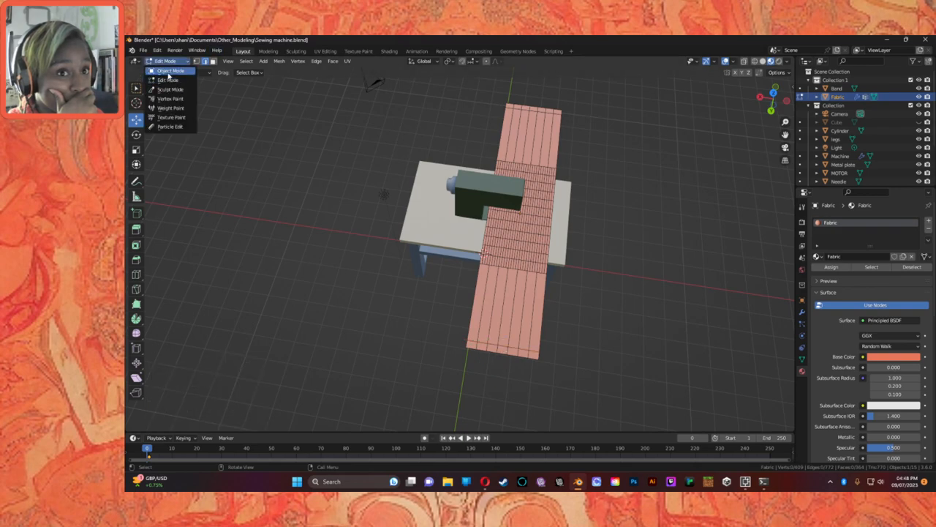
click(169, 71)
key(Tab)
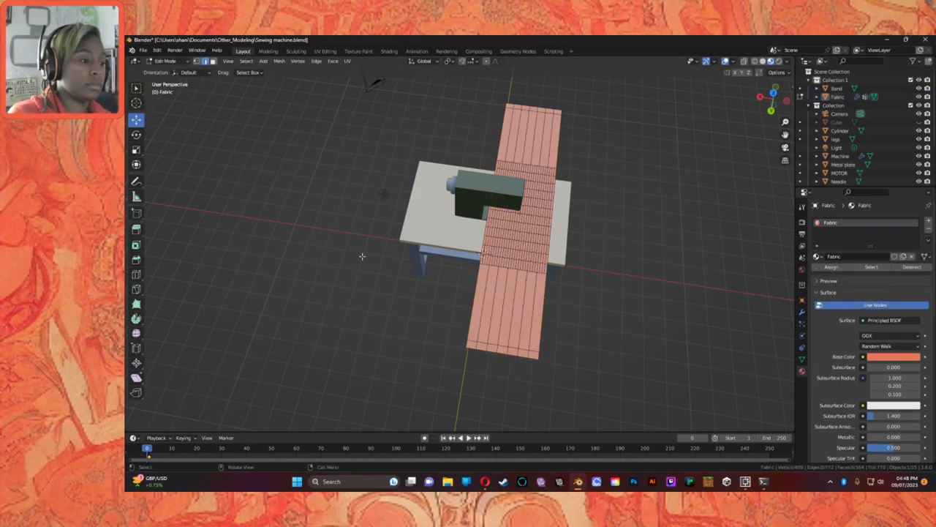
key(space)
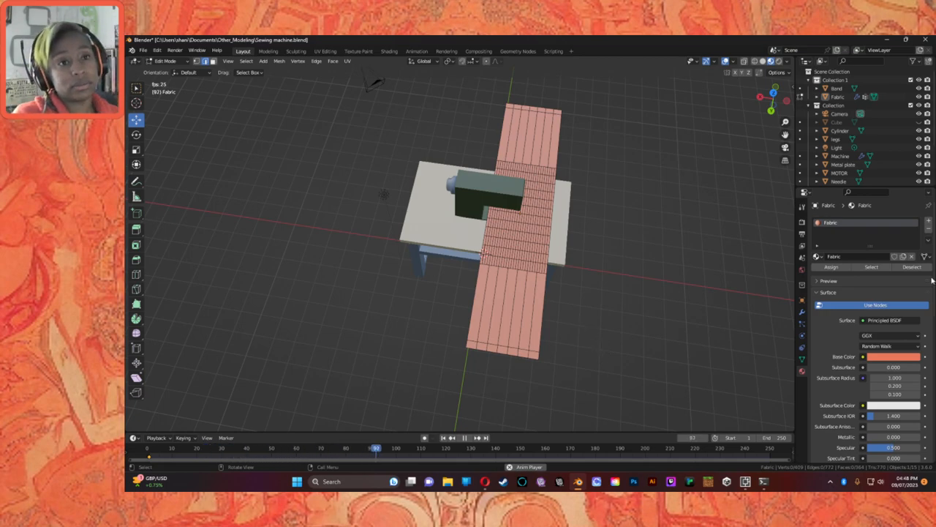
click(174, 62)
click(174, 71)
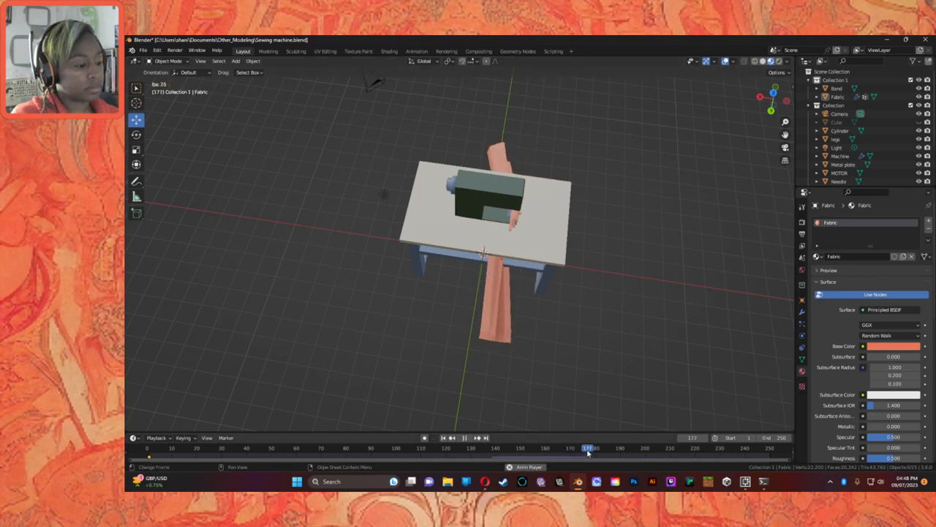
drag(417, 452, 147, 452)
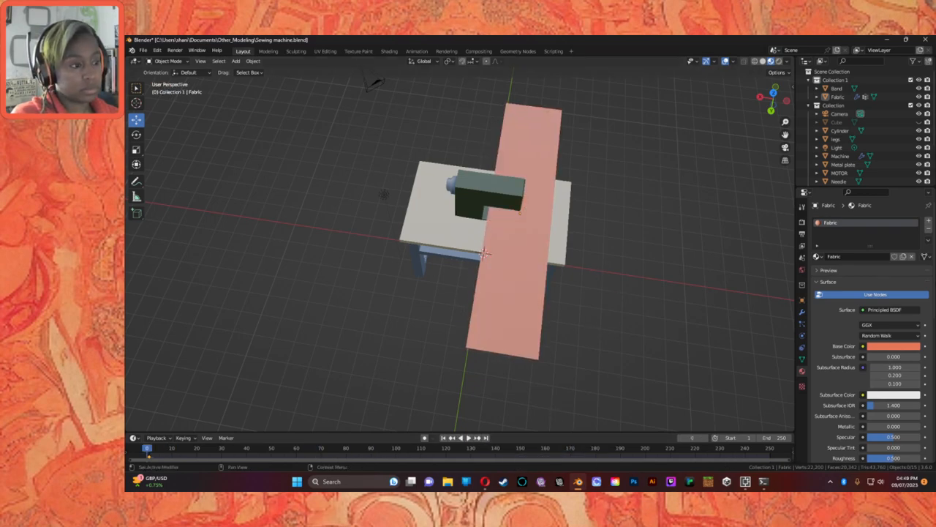
Play the cloth simulation, examine the fabric's drape over the table from several sides, and stop at frame 164.
key(space)
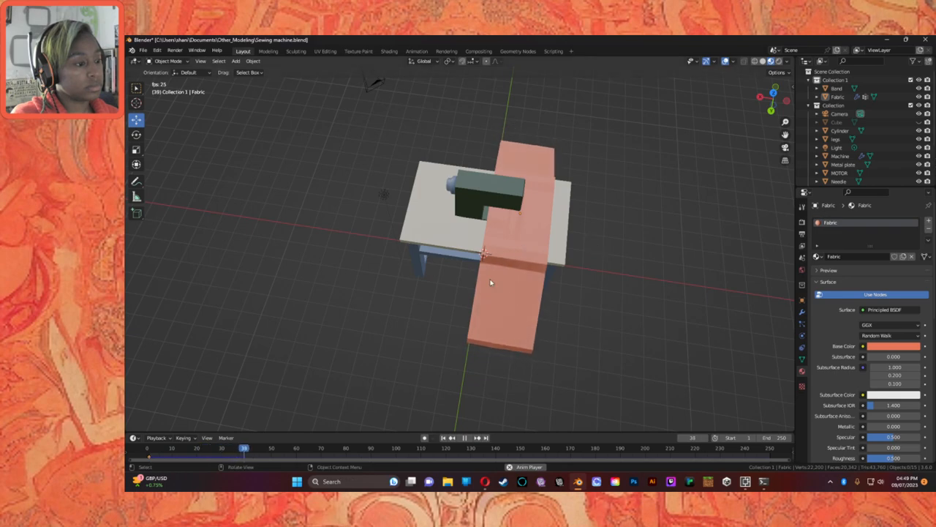
middle_drag(541, 297, 468, 273)
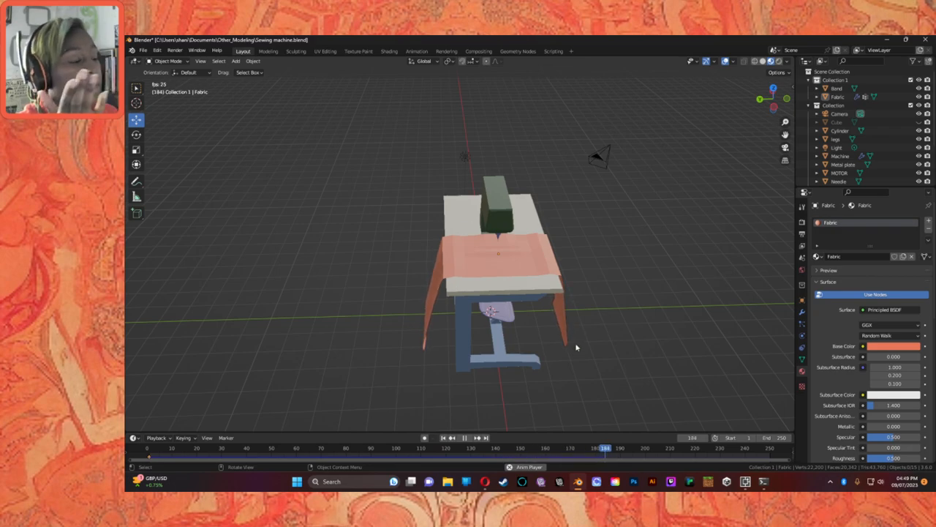
middle_drag(637, 266, 539, 267)
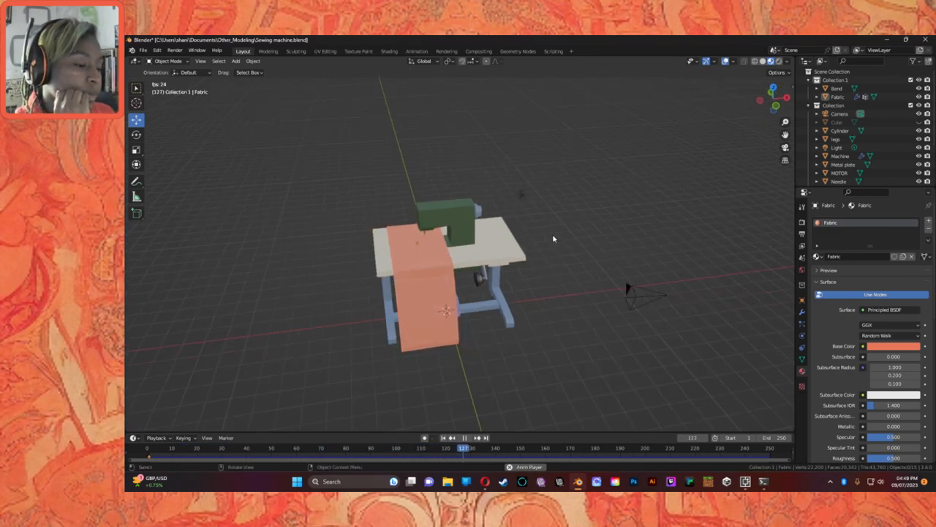
key(space)
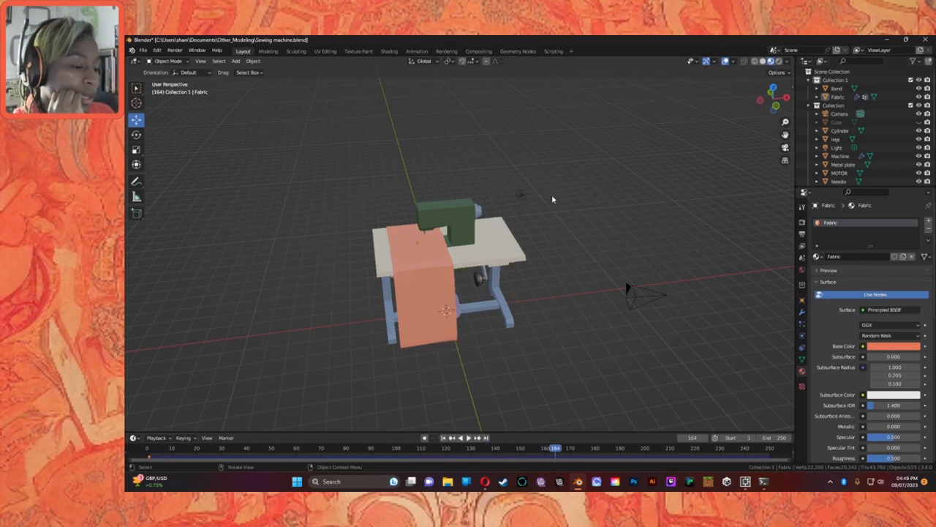
mouse_move(447, 289)
middle_down()
mouse_move(410, 287)
mouse_move(446, 285)
middle_up()
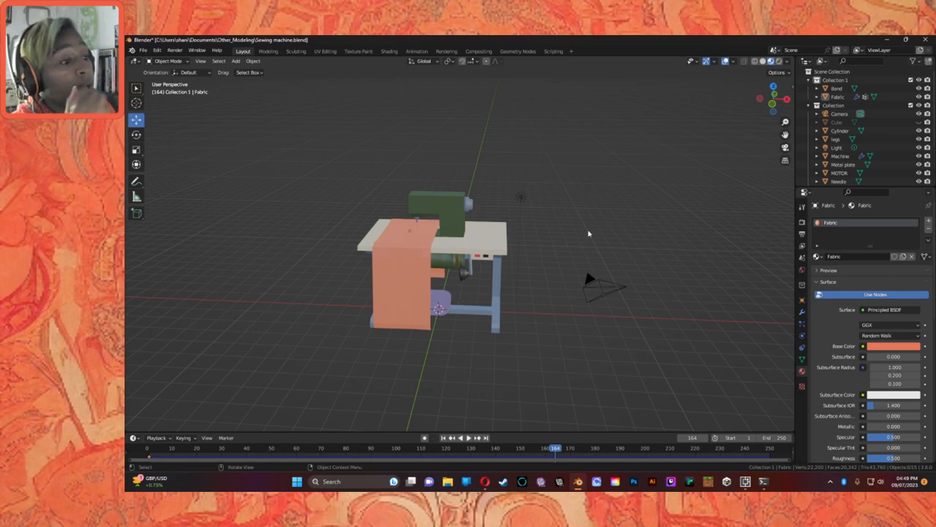
scroll(424, 191, up, 7)
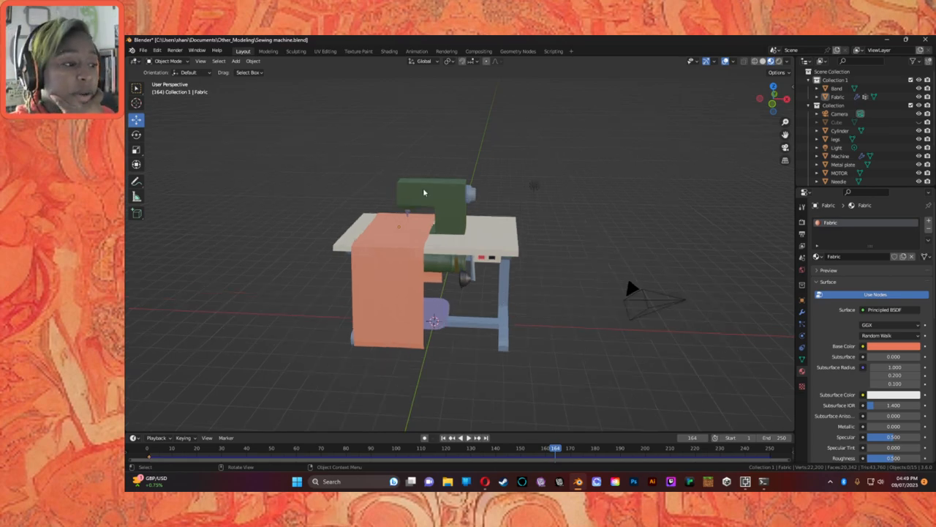
middle_drag(463, 200, 474, 217)
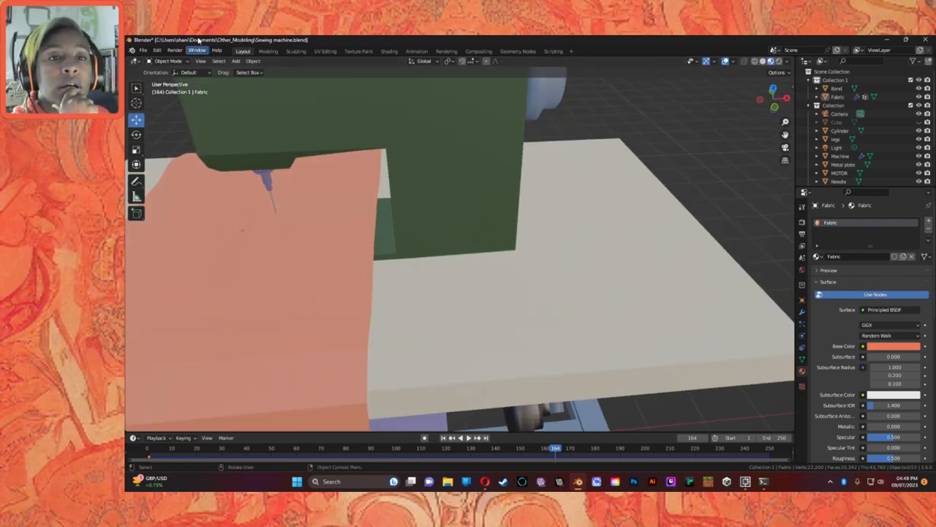
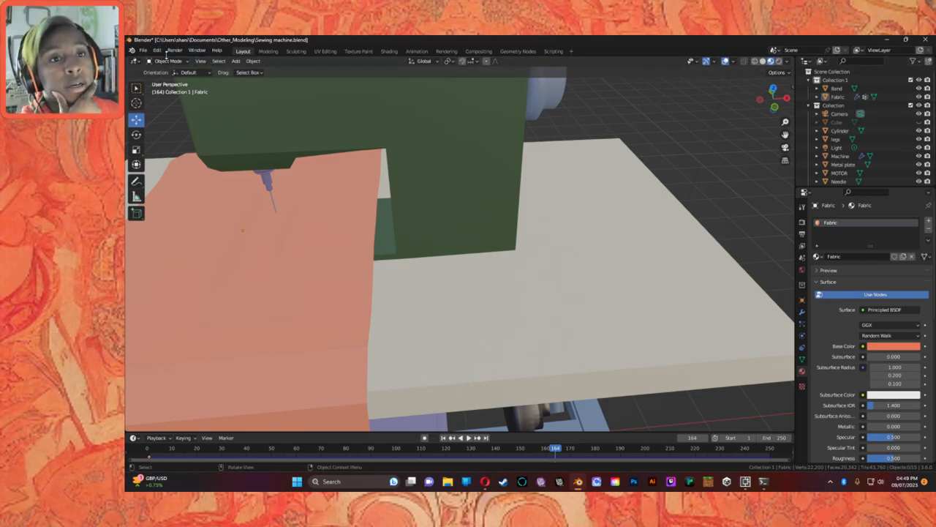
click(175, 50)
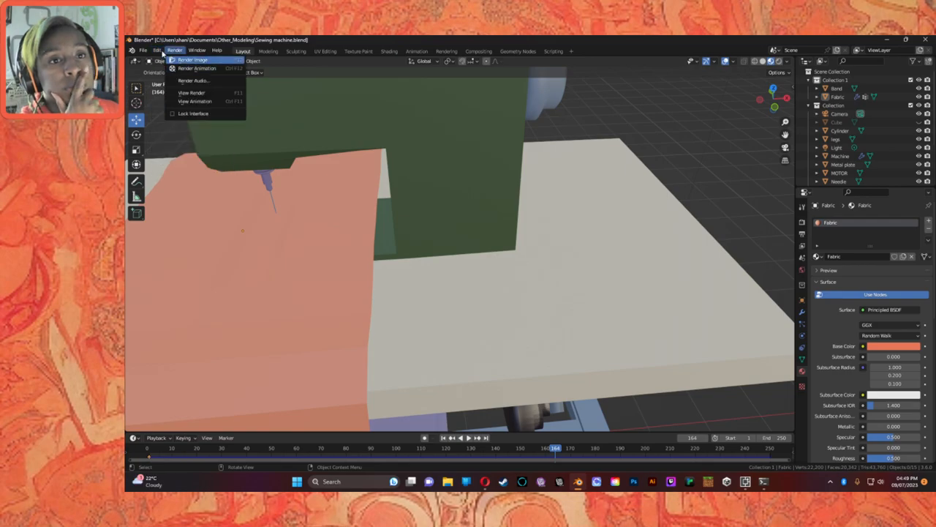
click(157, 49)
click(156, 49)
click(156, 50)
click(157, 50)
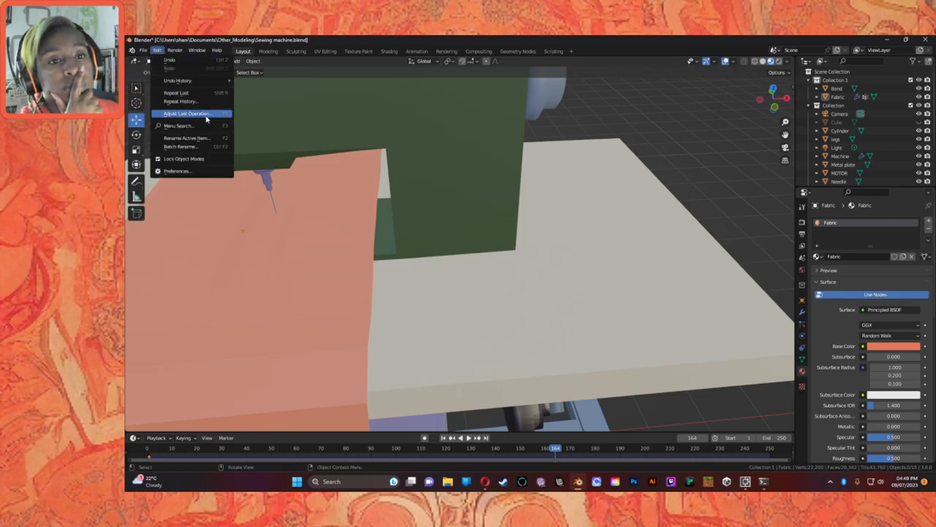
click(157, 50)
Add a 2 m cube mesh at the world origin.
click(237, 61)
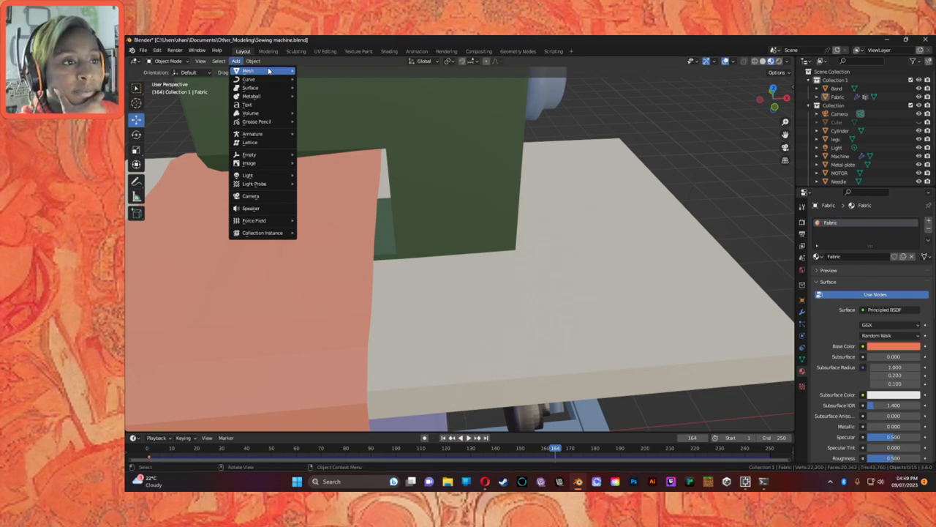
mouse_move(275, 72)
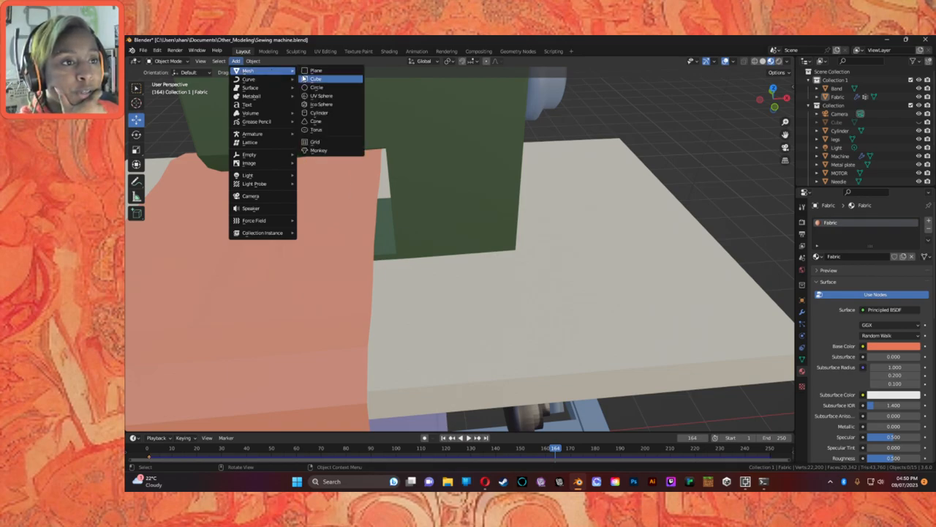
click(342, 85)
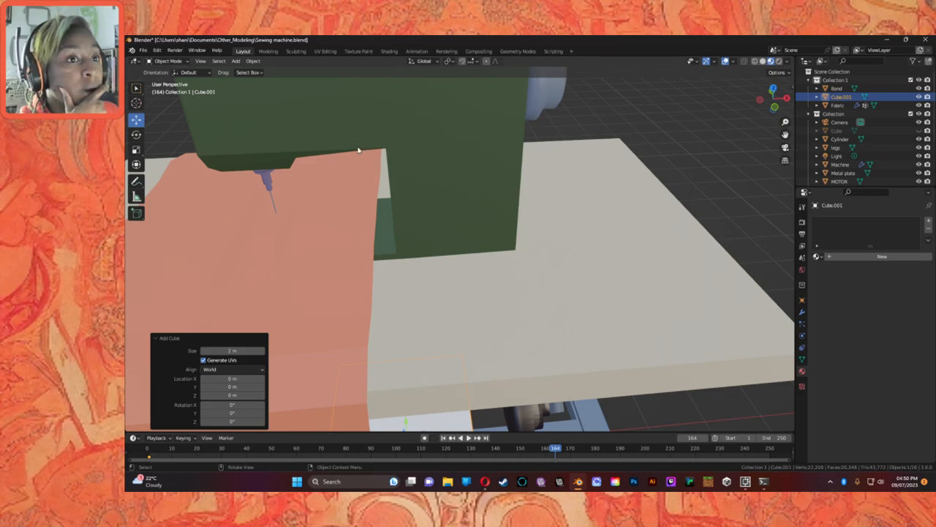
scroll(327, 130, down, 10)
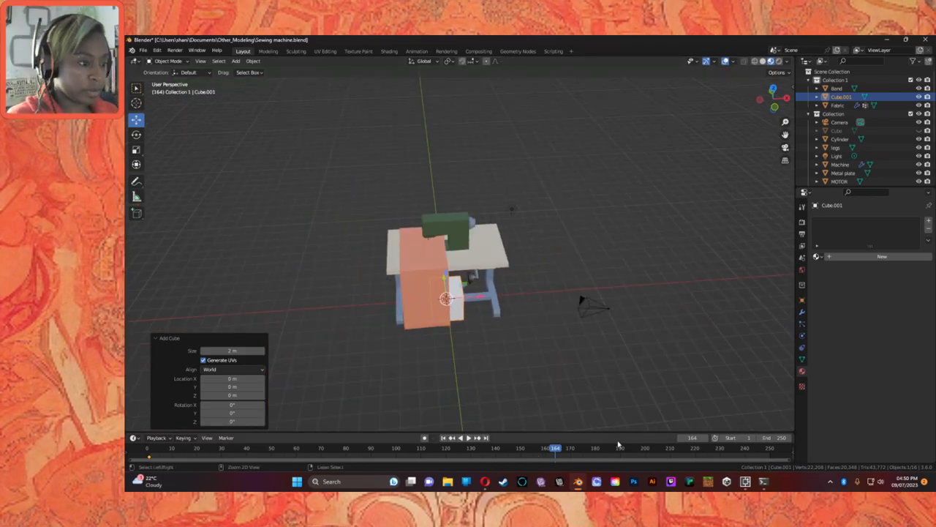
Undo adding the cube, and redo it.
key(ctrl+z)
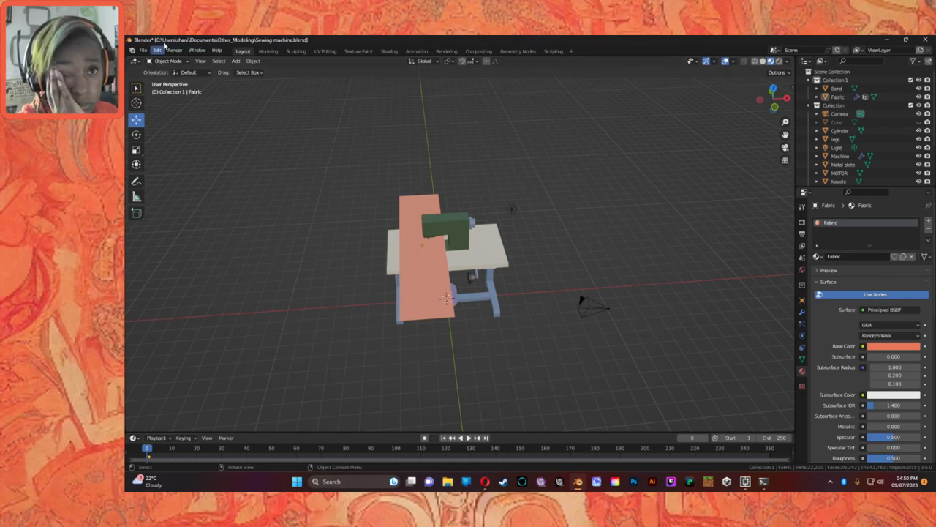
click(158, 51)
click(169, 68)
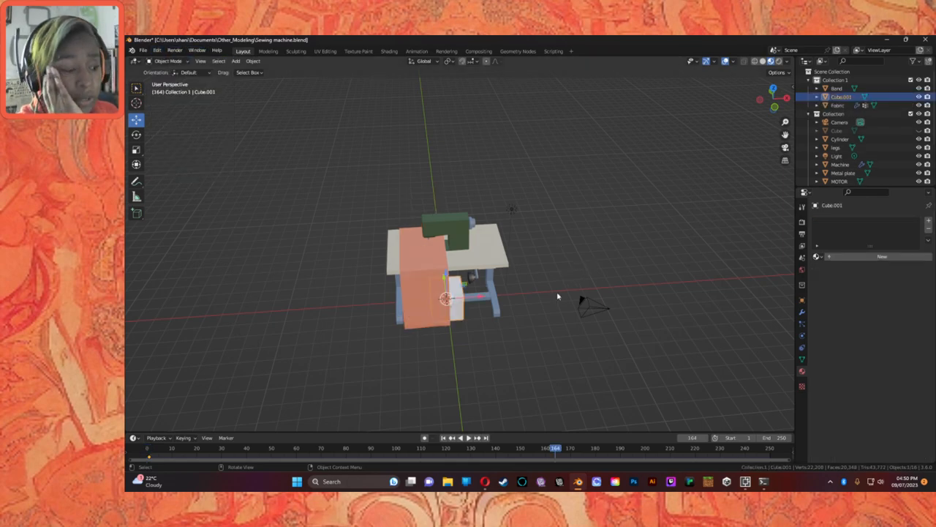
Raise the cube 3.6332 m to the tabletop and shrink it to a small block, stretching it by 1.681 along Y.
drag(479, 302, 460, 245)
scroll(406, 298, up, 8)
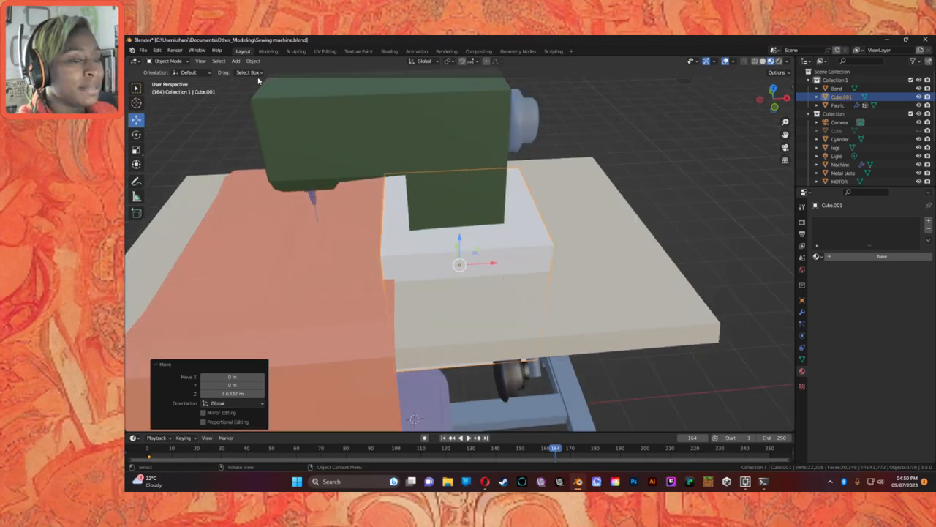
click(136, 149)
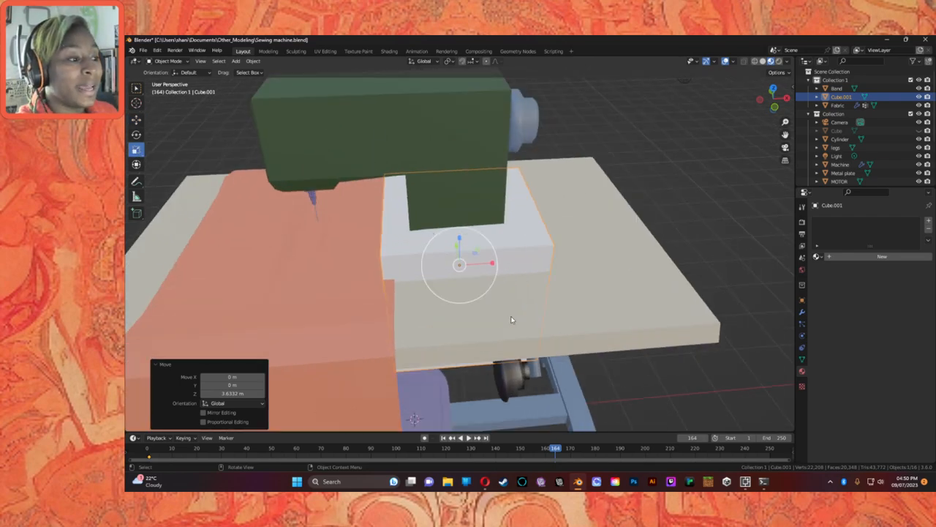
drag(458, 249, 468, 268)
mouse_move(468, 268)
middle_down()
mouse_move(483, 264)
mouse_move(467, 269)
middle_up()
drag(484, 252, 471, 237)
Move the small block horizontally onto the tabletop at the front of the sewing machine's base, finishing with a shift of -0.053315 m along X.
click(136, 119)
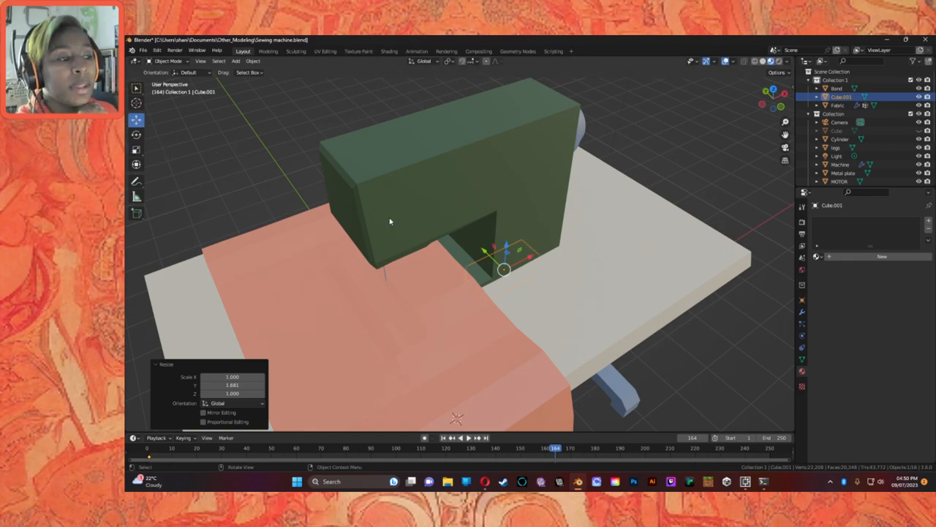
drag(484, 253, 524, 258)
middle_drag(523, 257, 532, 269)
drag(532, 258, 563, 261)
middle_drag(563, 261, 529, 274)
drag(479, 304, 472, 305)
middle_drag(471, 304, 438, 278)
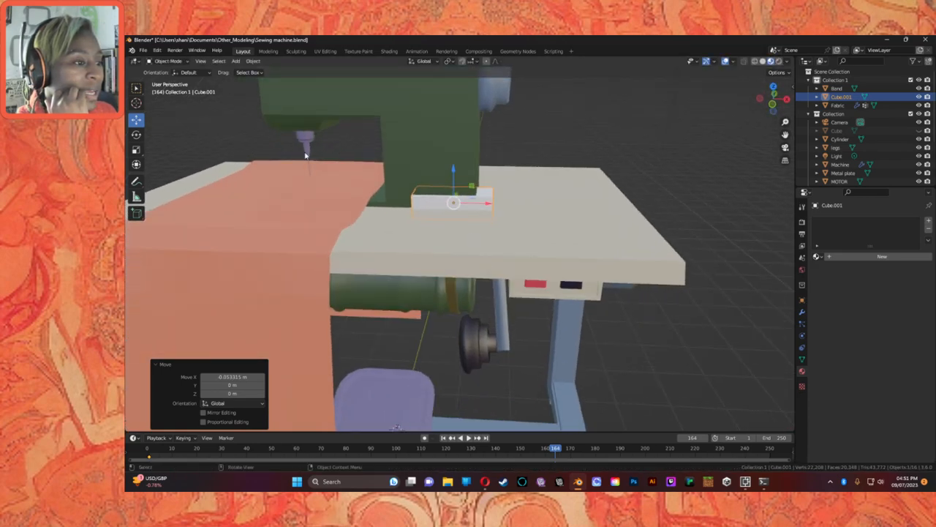
Flatten the small block by a Z scale of 0.442 and move it -0.10504 m along Y.
click(136, 134)
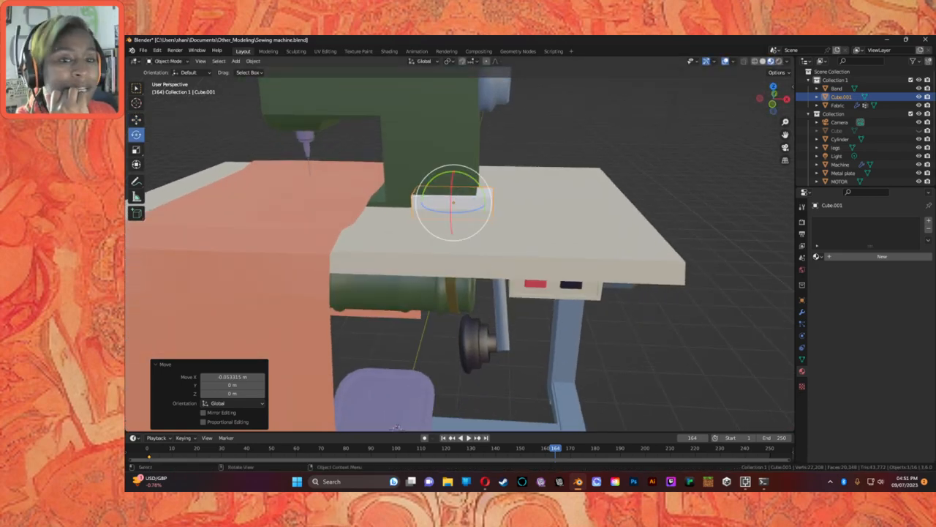
click(136, 150)
mouse_move(454, 172)
mouse_down()
mouse_move(454, 193)
mouse_move(461, 189)
mouse_up()
middle_drag(461, 189, 390, 303)
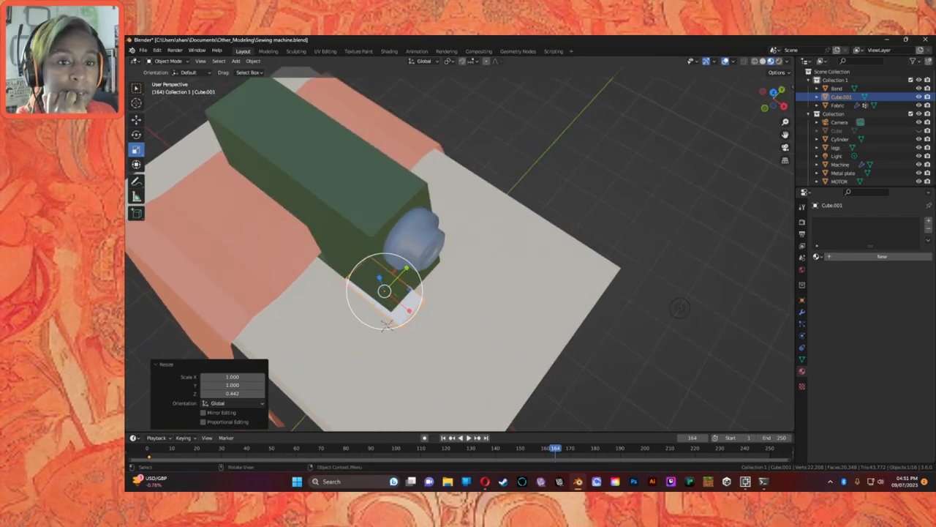
click(137, 120)
drag(410, 270, 422, 310)
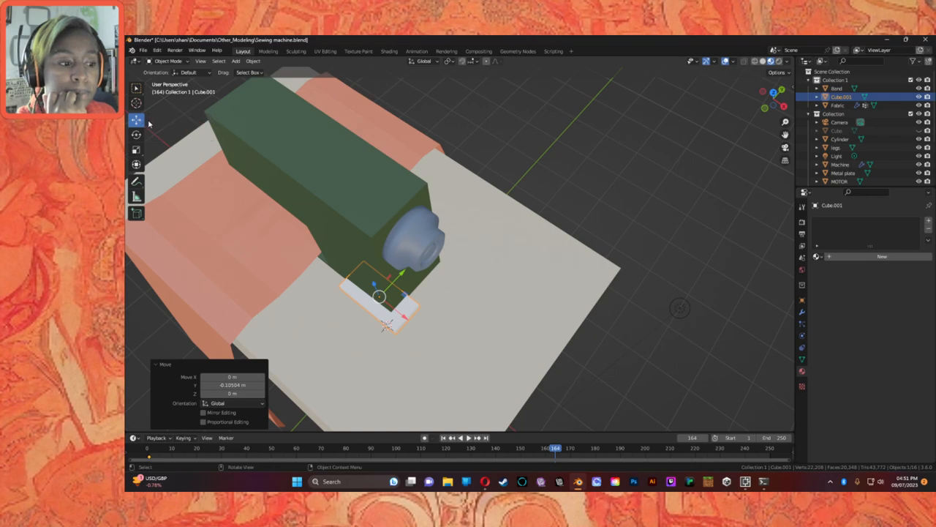
Cut the machine's shape out of the small block with a Boolean Difference modifier targeting Machine, and apply it.
click(801, 300)
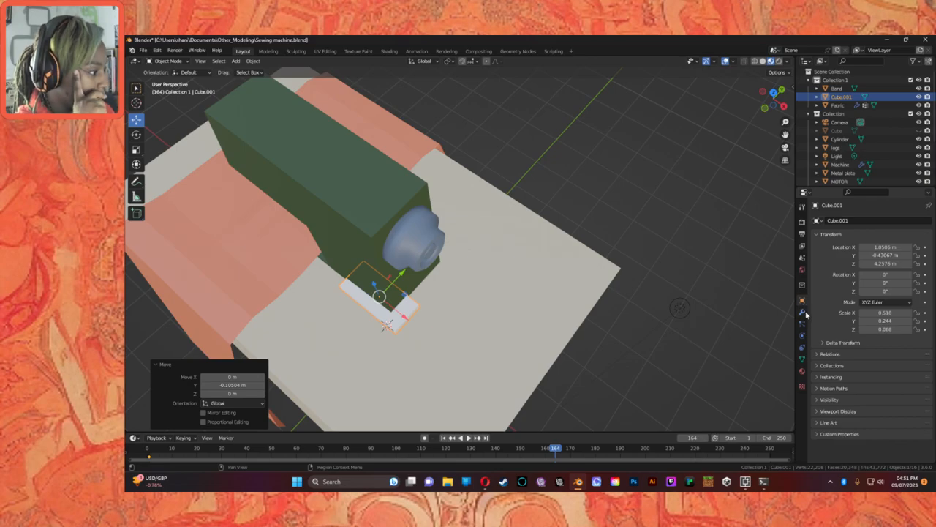
click(803, 313)
click(830, 220)
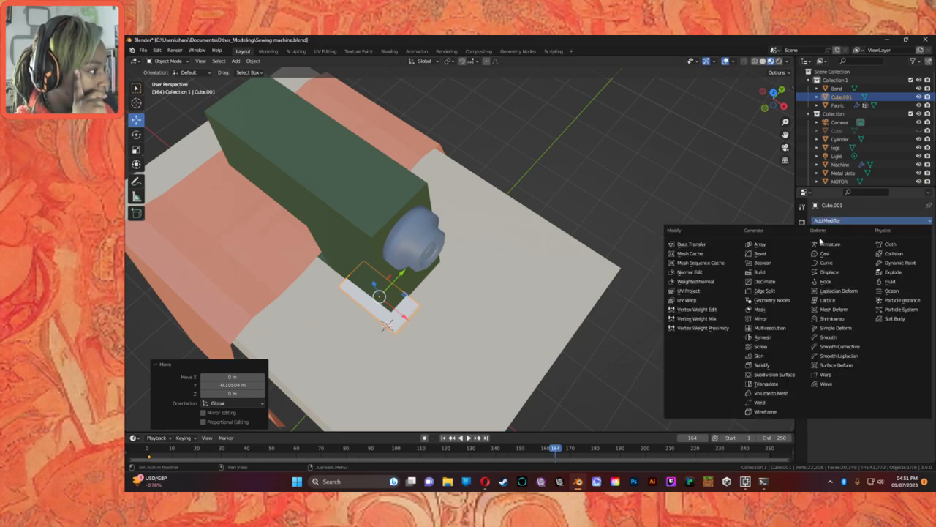
click(768, 263)
click(917, 269)
click(376, 232)
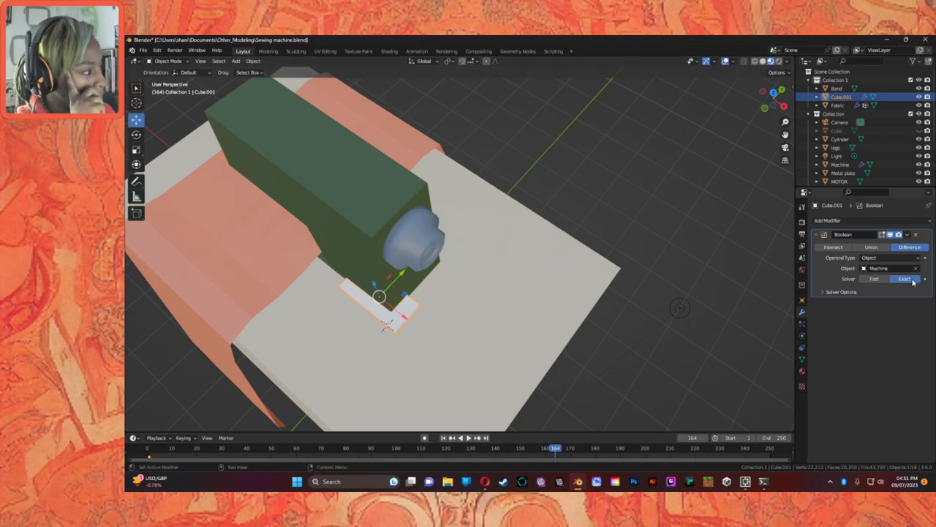
click(906, 235)
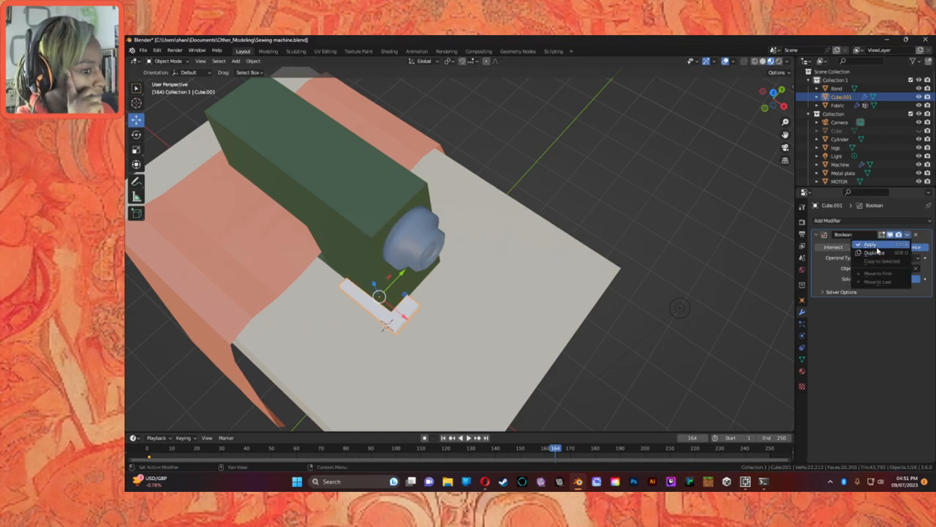
click(878, 245)
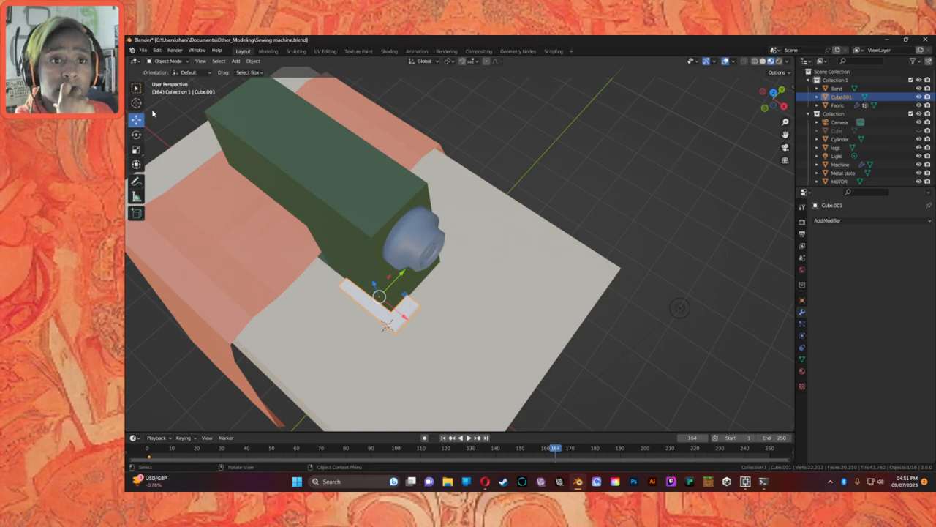
Enter Edit Mode on the small block and shift one of its edges 0.16296 m along X.
click(168, 61)
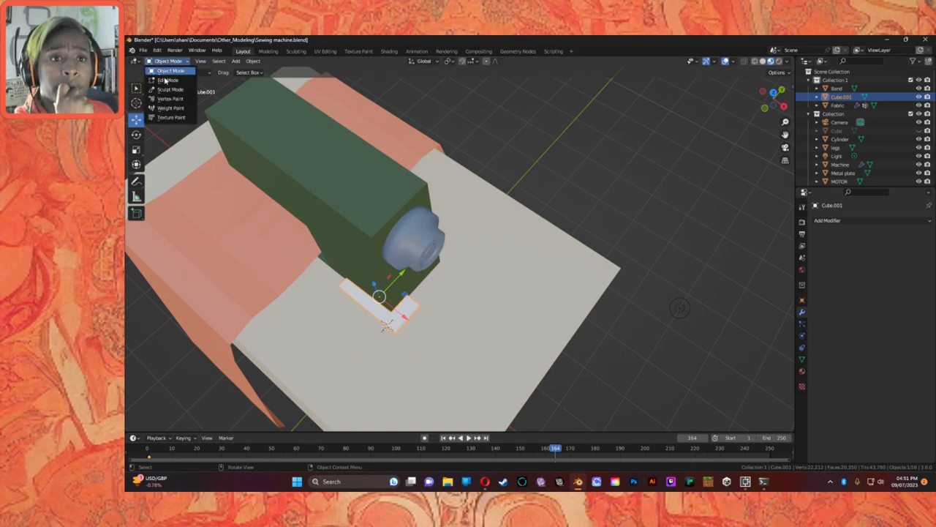
click(167, 78)
middle_drag(431, 313, 383, 246)
click(361, 236)
click(366, 238)
drag(388, 262, 389, 265)
middle_drag(389, 265, 329, 188)
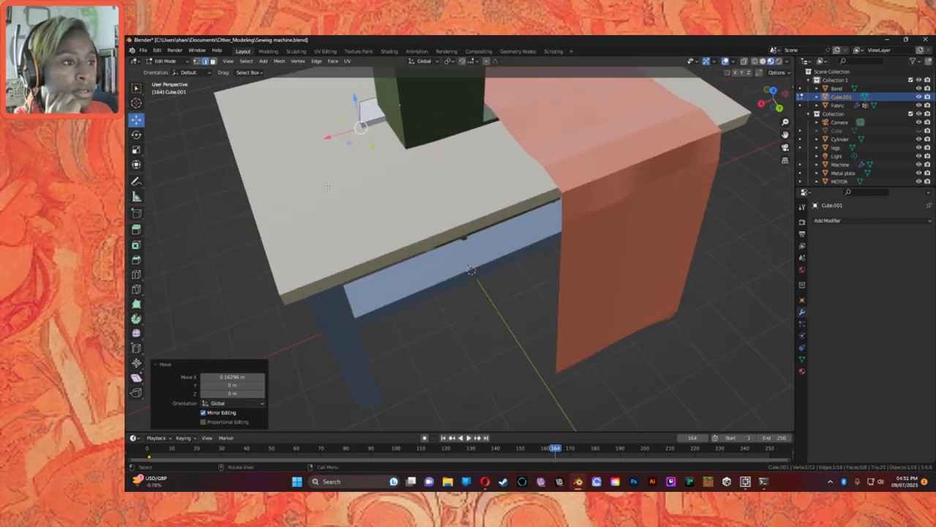
Try shifting another block edge -0.071942 m along X, and undo the latest edge edits.
click(391, 118)
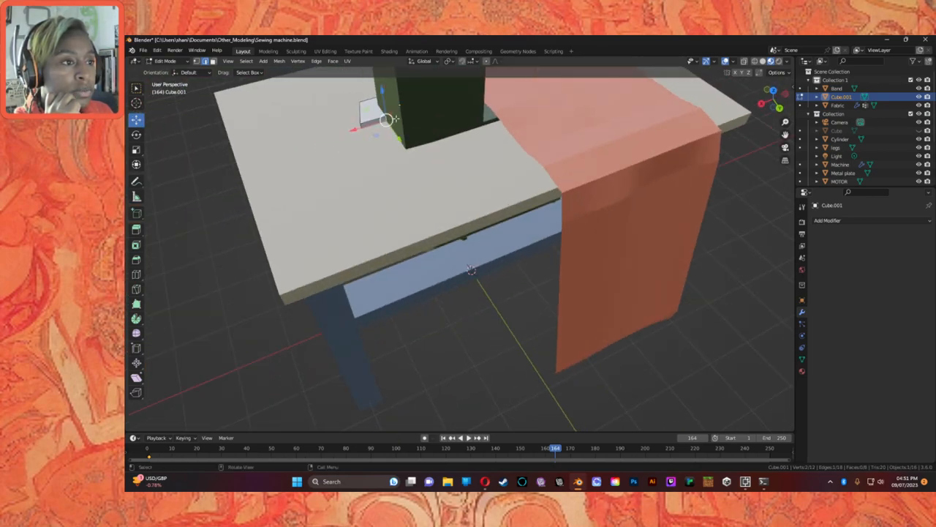
drag(361, 128, 367, 128)
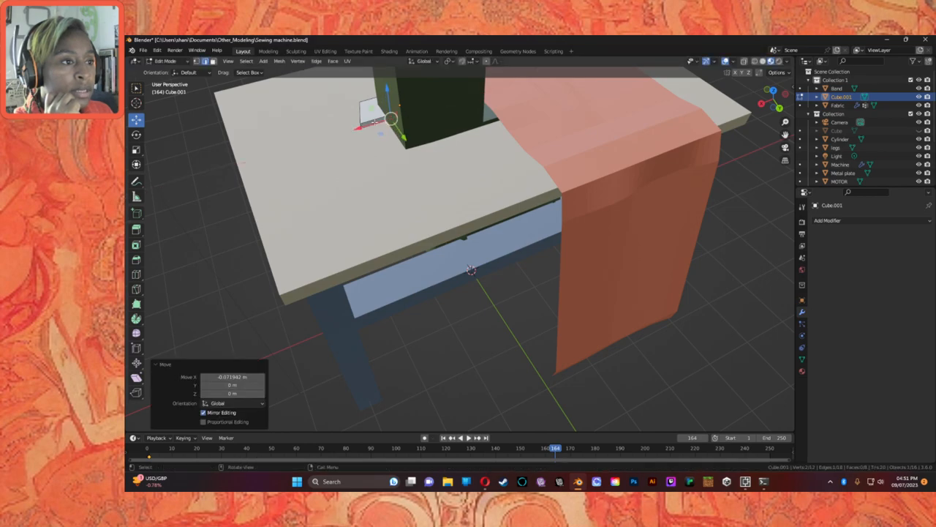
key(ctrl+z)
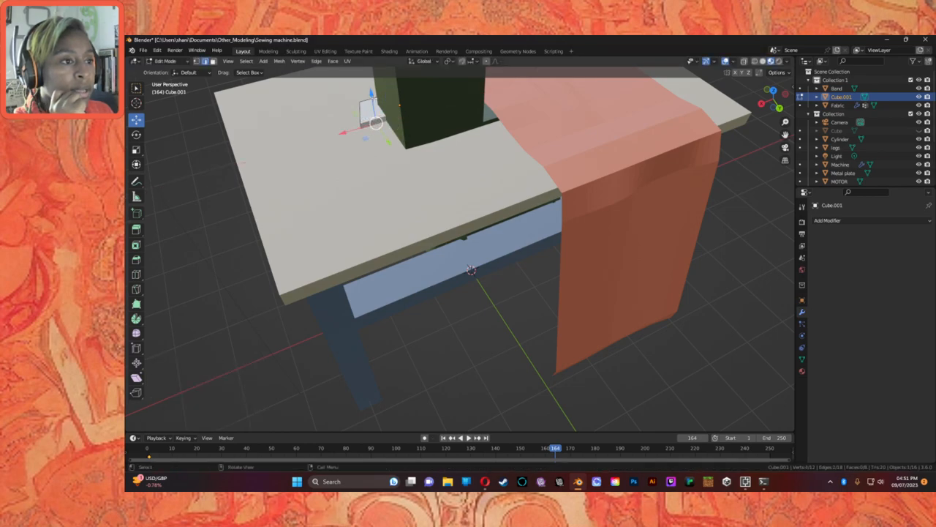
key(ctrl+z)
key(ctrl+z)
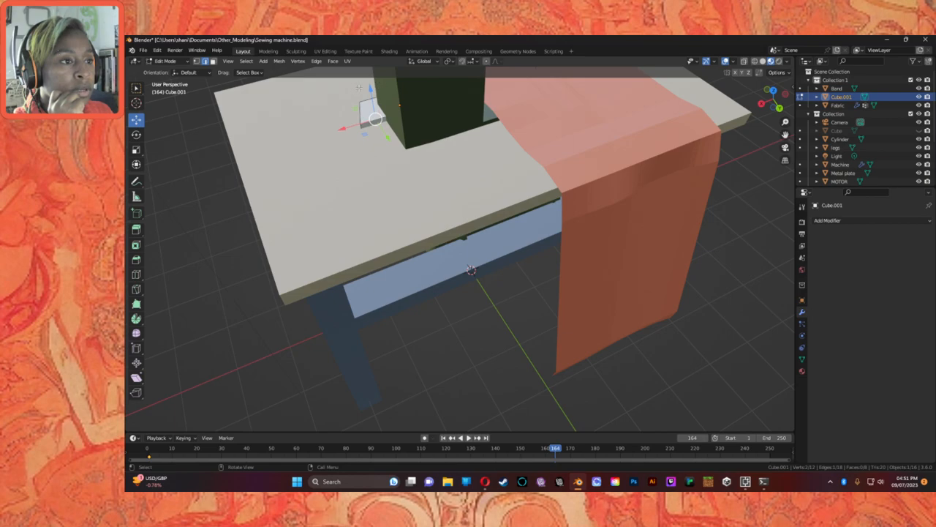
Raise the block's selected edge by 0.034327 m along Z, and lift the block's whole mesh above the tabletop.
drag(371, 90, 370, 86)
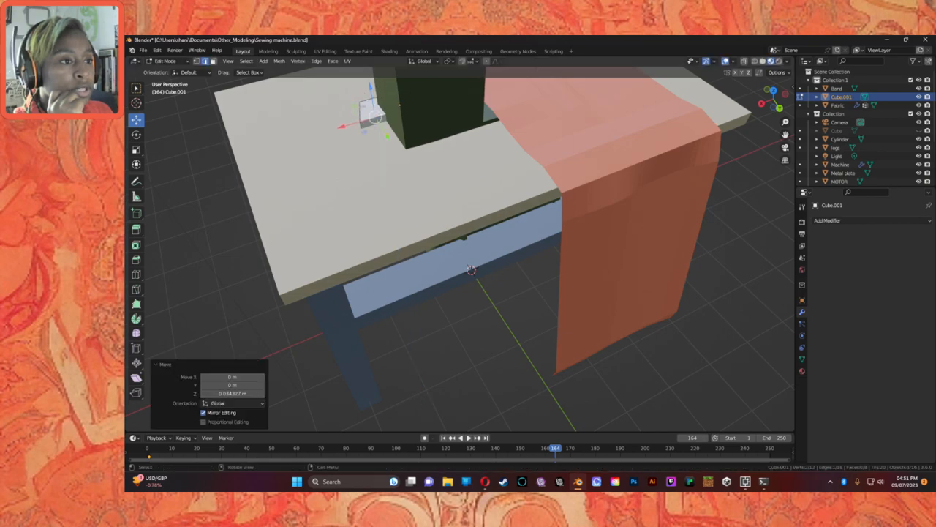
click(364, 131)
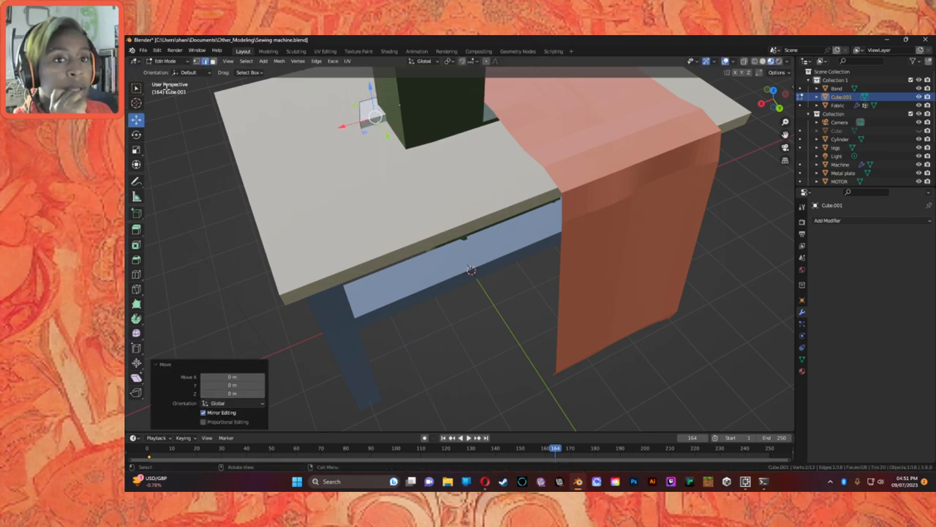
key(a)
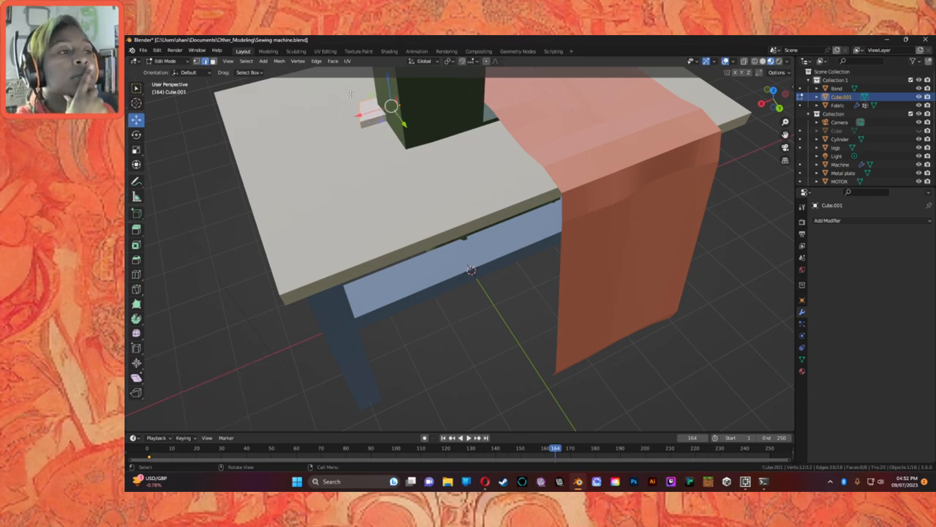
drag(388, 79, 386, 58)
Move a single edge at the block's end -0.091731 m along Z.
middle_drag(383, 192, 333, 142)
click(333, 141)
drag(329, 106, 329, 113)
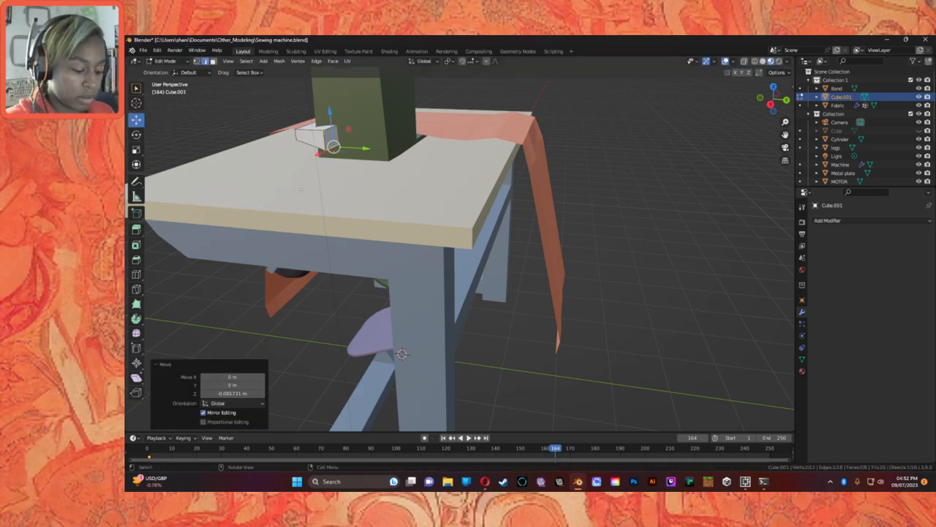
Scale the whole block mesh by 0.918 along Z and 0.897 uniformly, and reposition it around the machine's base, finishing with -0.28259 m along Y.
key(a)
click(136, 149)
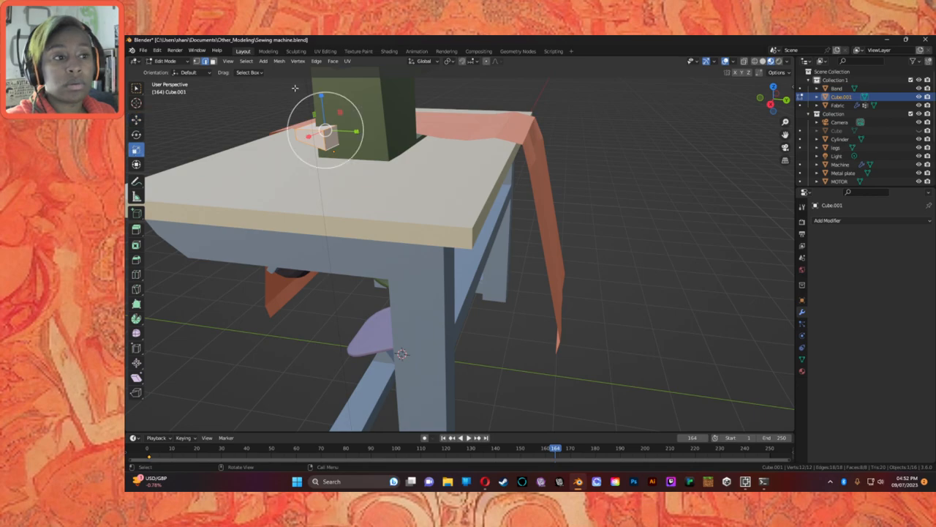
drag(322, 100, 323, 109)
middle_drag(248, 136, 333, 153)
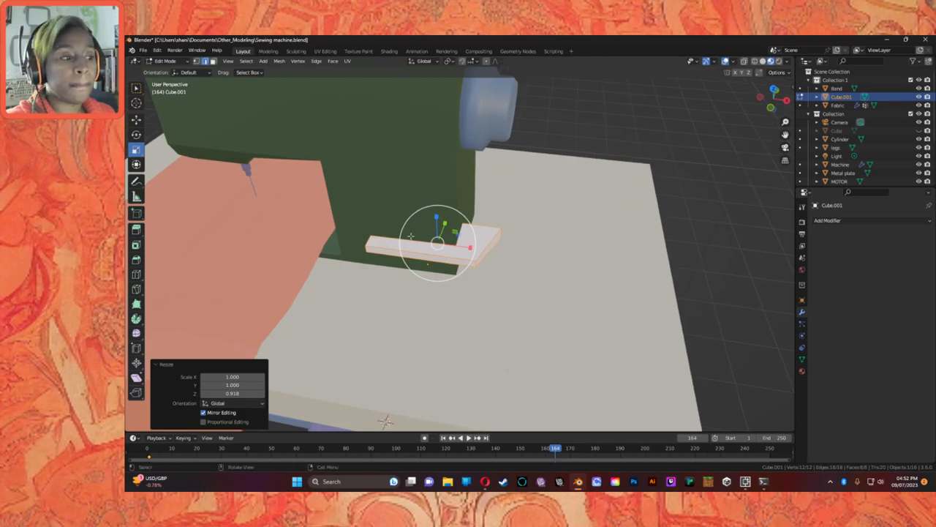
drag(450, 224, 449, 226)
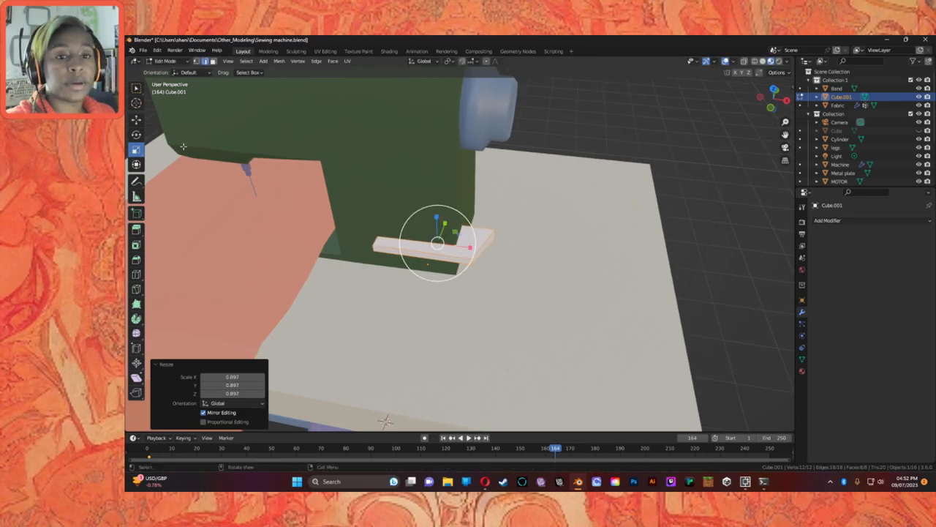
click(136, 119)
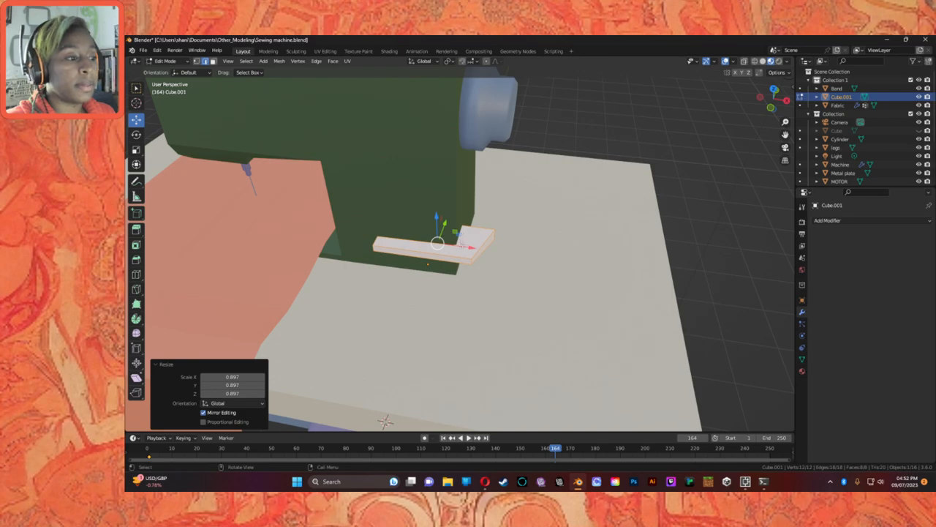
drag(458, 246, 390, 245)
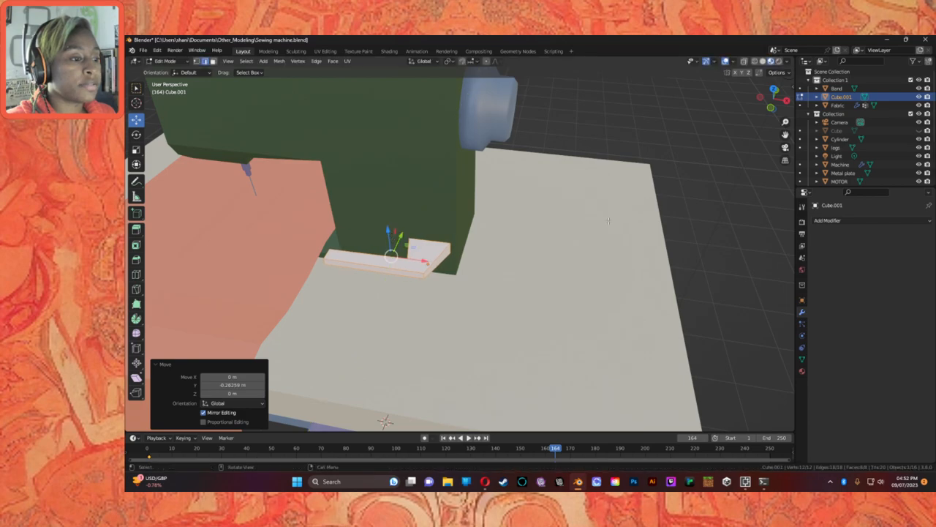
Add a Boolean Difference modifier with Machine as its object to the small block, and return to Object Mode.
click(827, 220)
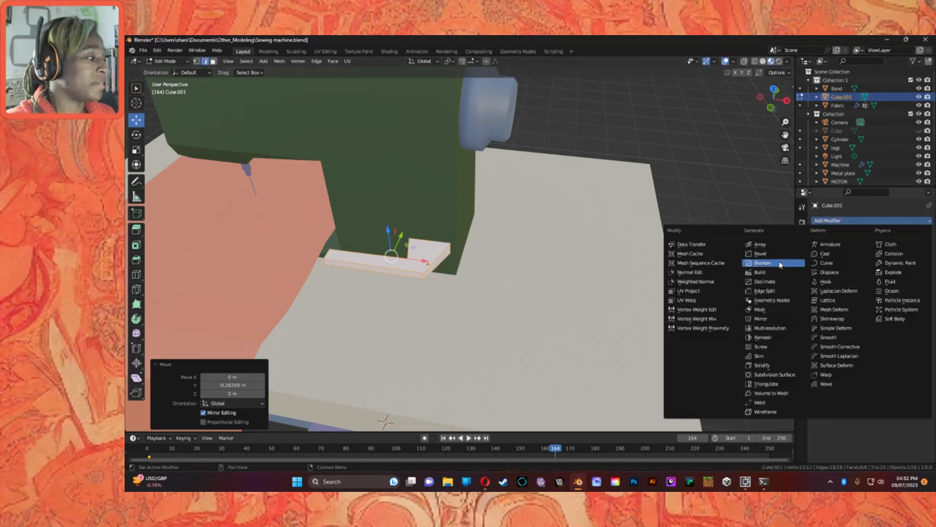
click(765, 260)
click(916, 270)
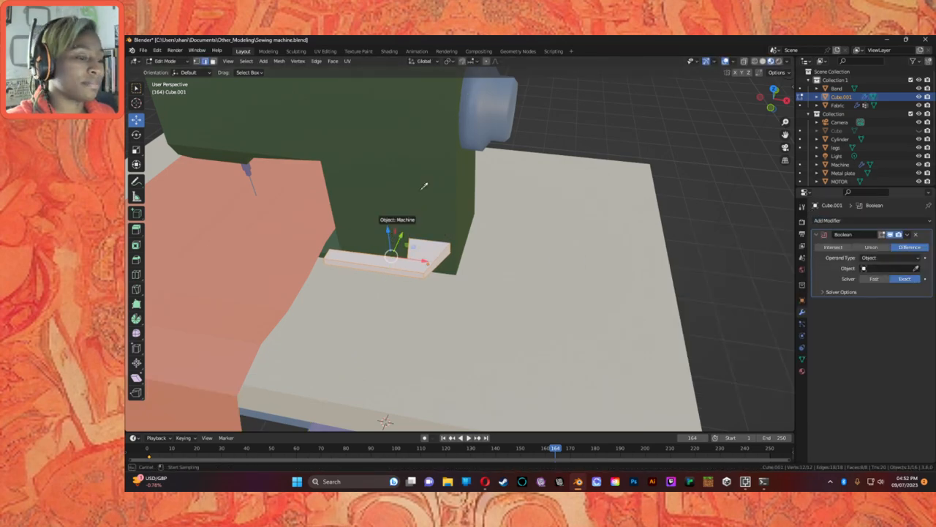
click(391, 235)
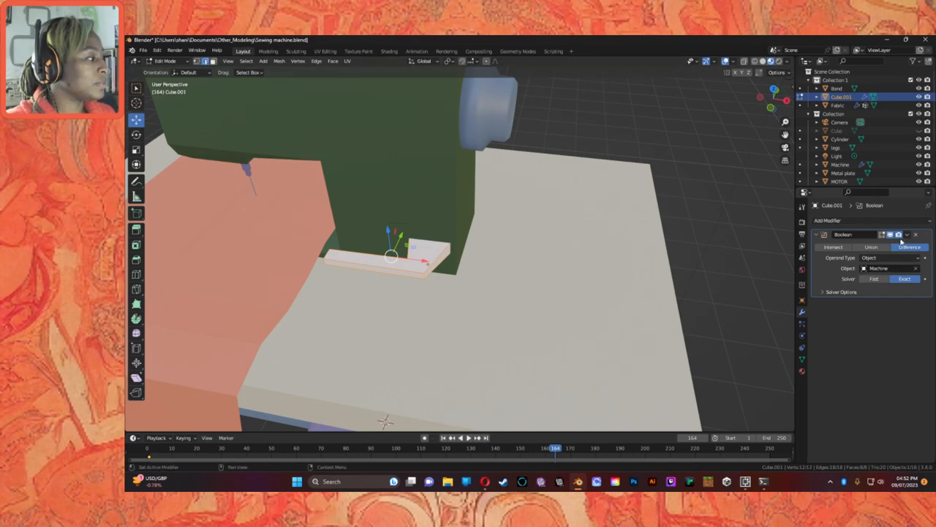
click(907, 234)
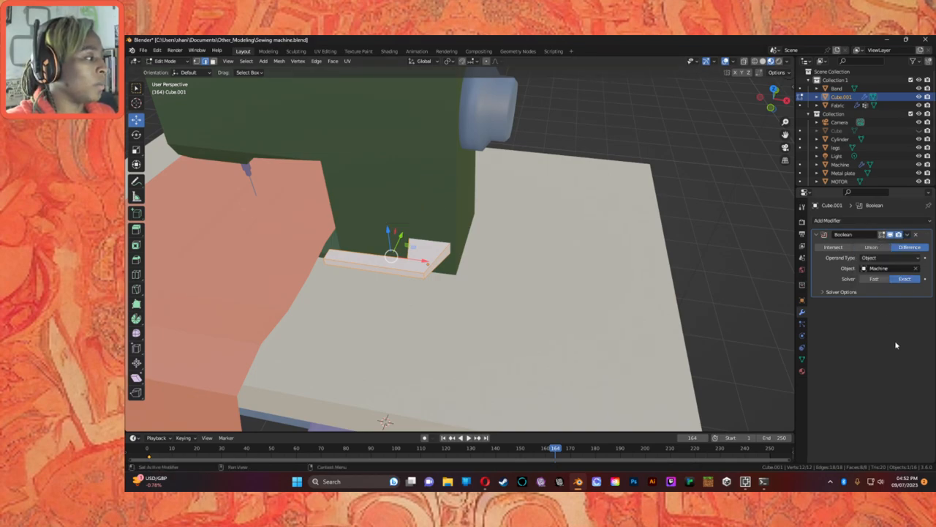
click(184, 62)
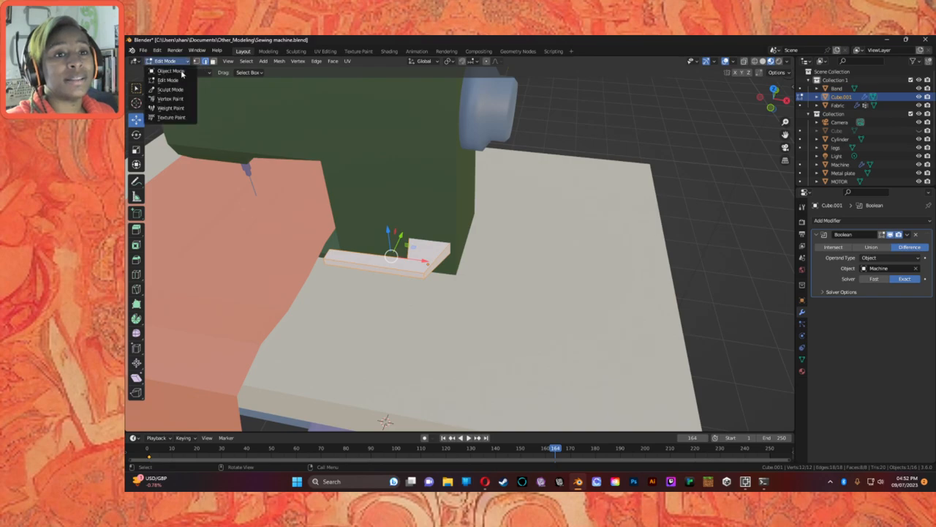
click(170, 70)
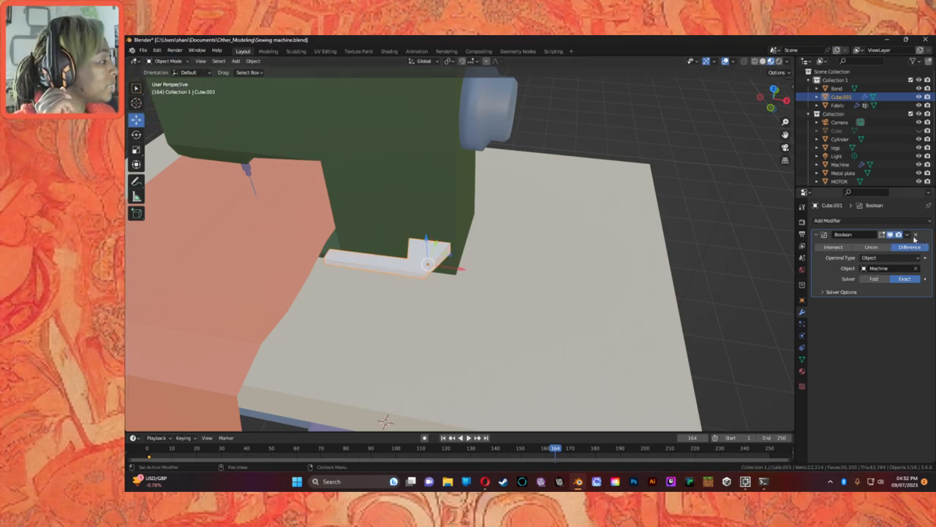
Apply the block's Boolean modifier, inspect the cut beside the machine, and undo the application.
click(906, 236)
click(881, 246)
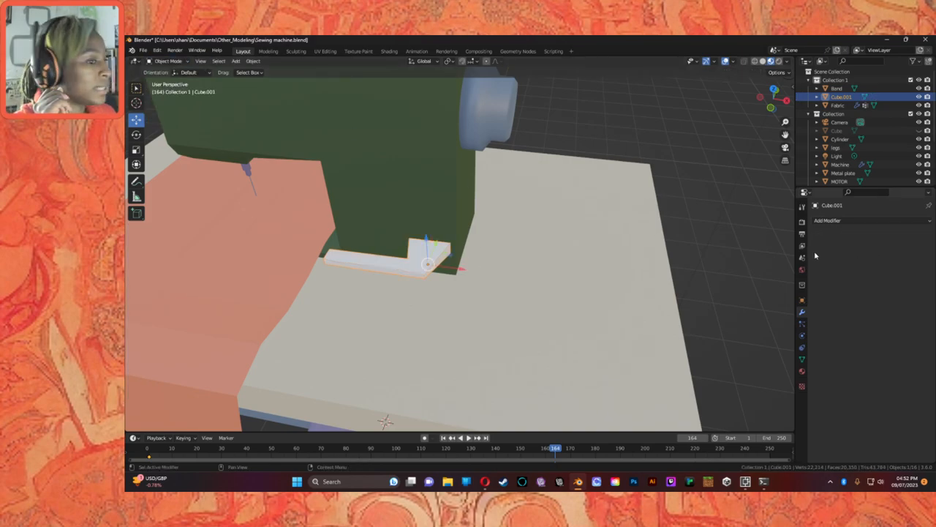
click(432, 332)
middle_drag(432, 332, 521, 275)
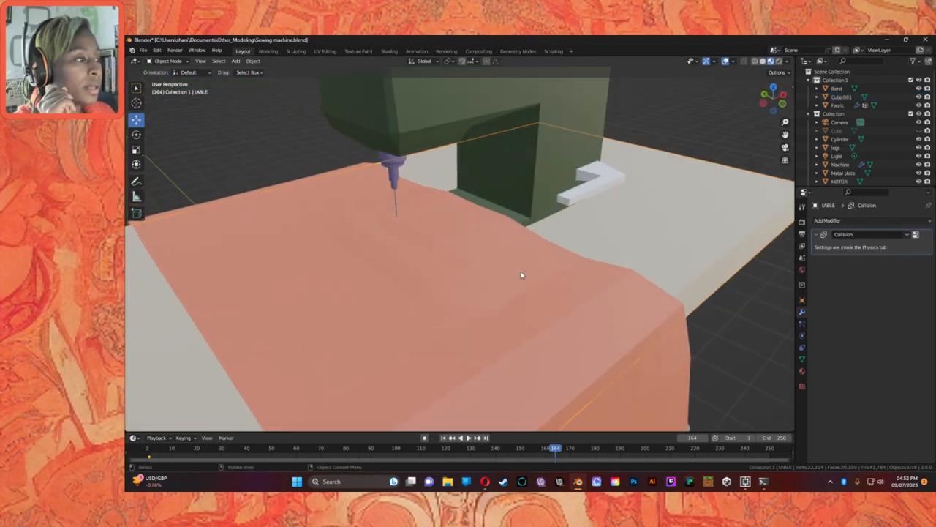
click(622, 177)
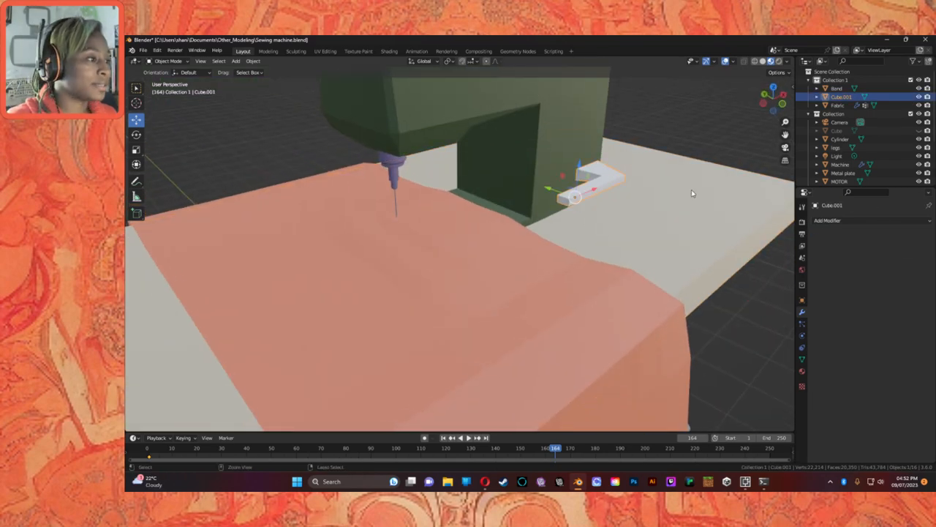
key(ctrl+z)
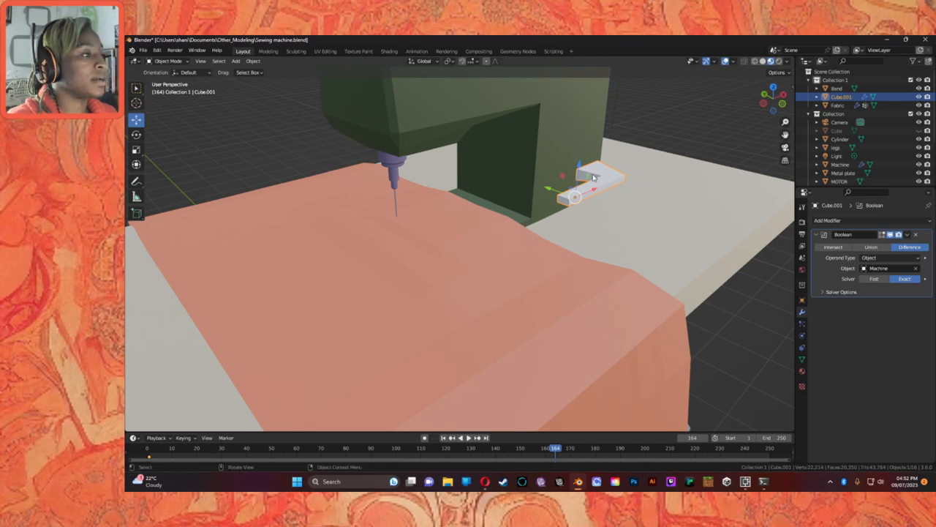
Rotate the small block 10.7° about the global X axis.
click(136, 134)
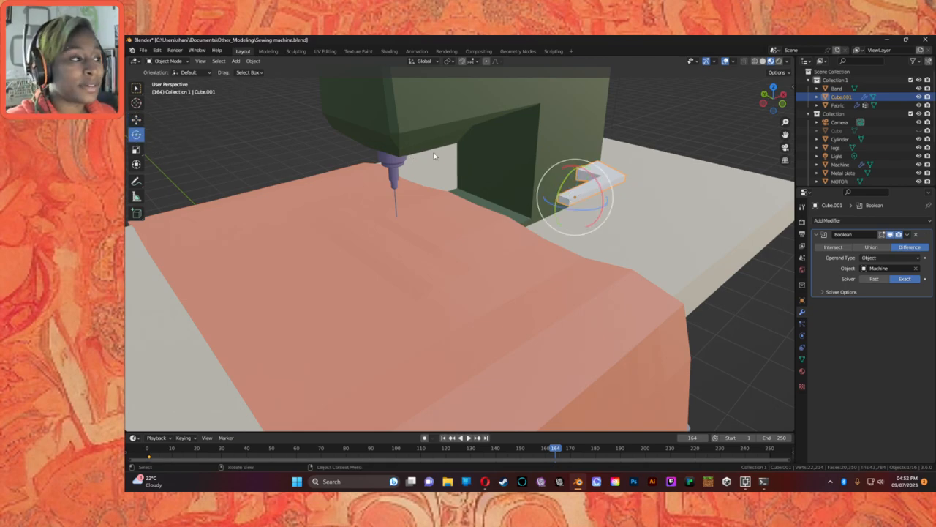
drag(569, 170, 574, 177)
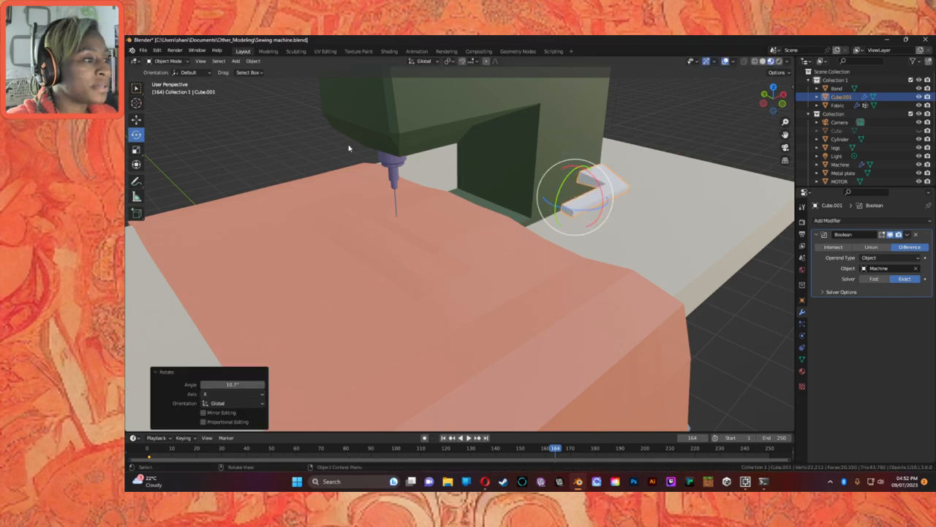
Move the small block 0.069956 m along the global Y axis towards the machine.
click(136, 149)
click(136, 121)
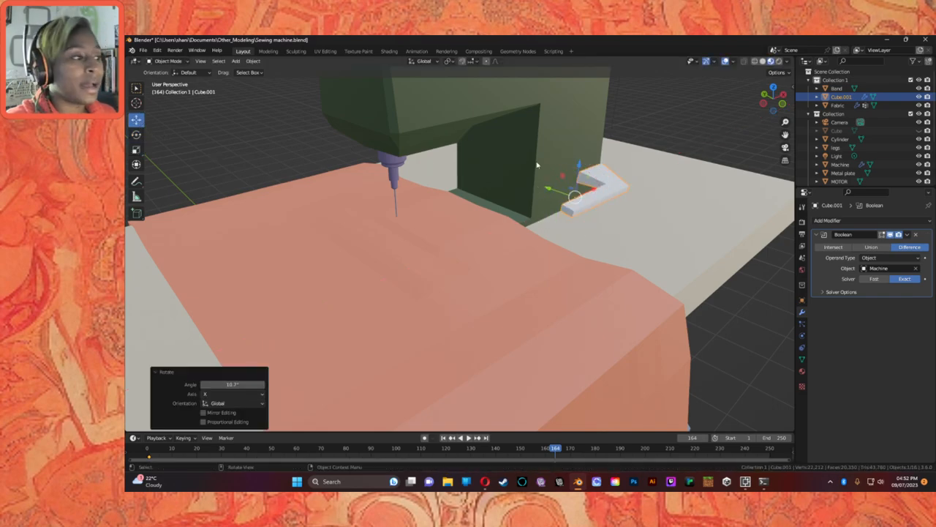
drag(550, 188, 544, 184)
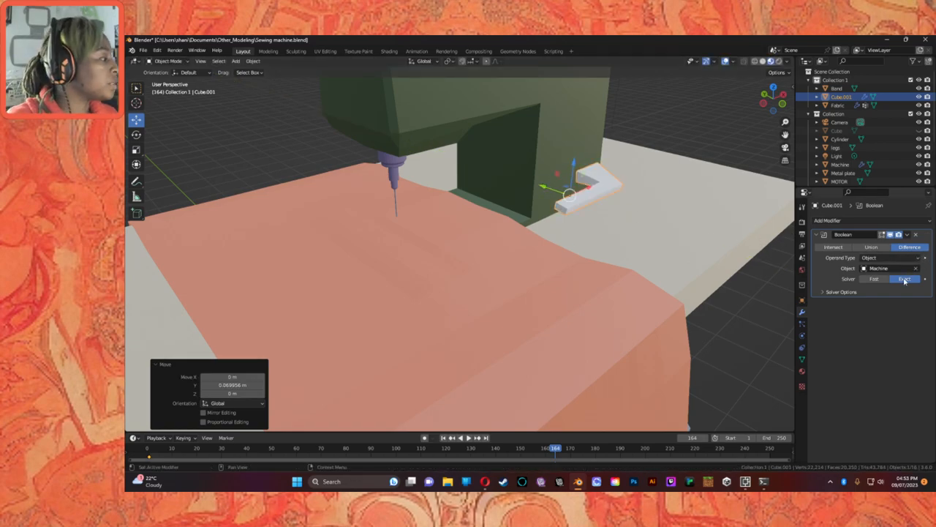
Apply the small block's Boolean modifier and inspect the block against the machine's base.
click(907, 234)
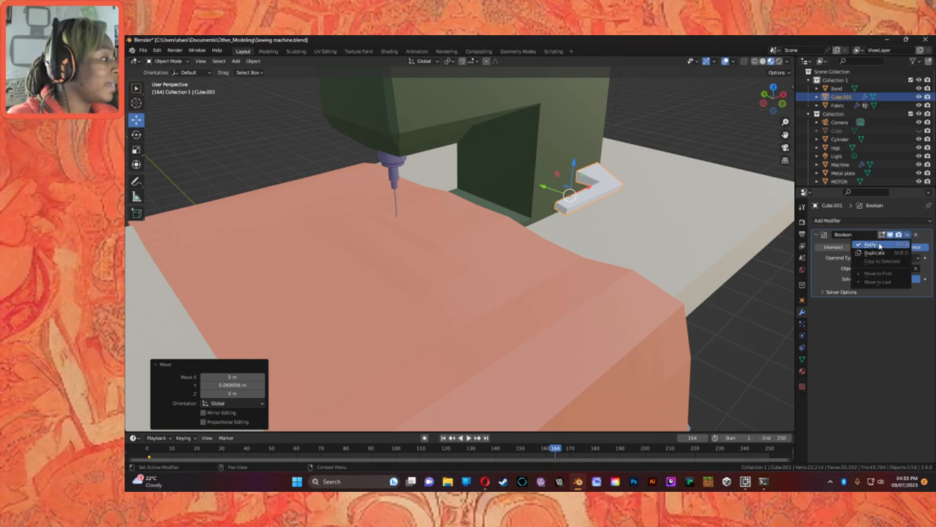
click(878, 245)
drag(556, 189, 578, 197)
key(ctrl+z)
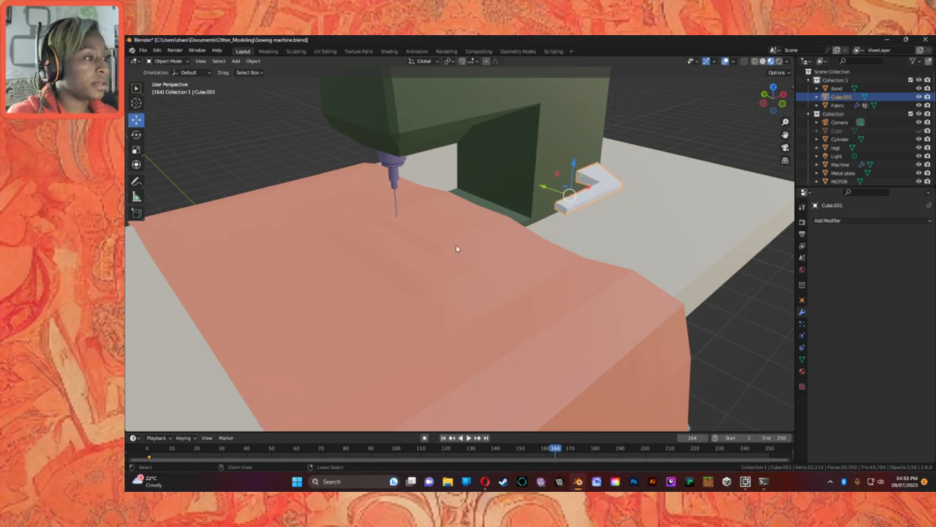
middle_drag(622, 203, 556, 188)
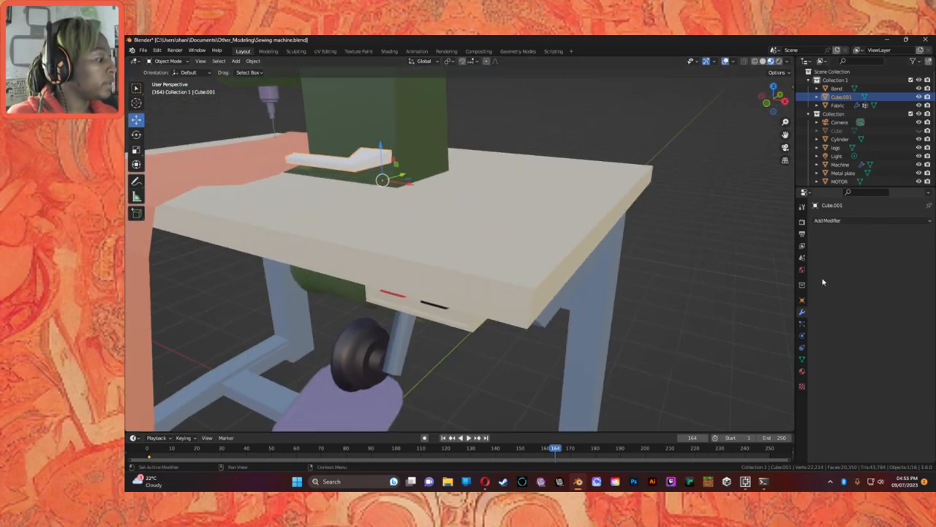
Assign the existing Machine material to the small block.
click(801, 371)
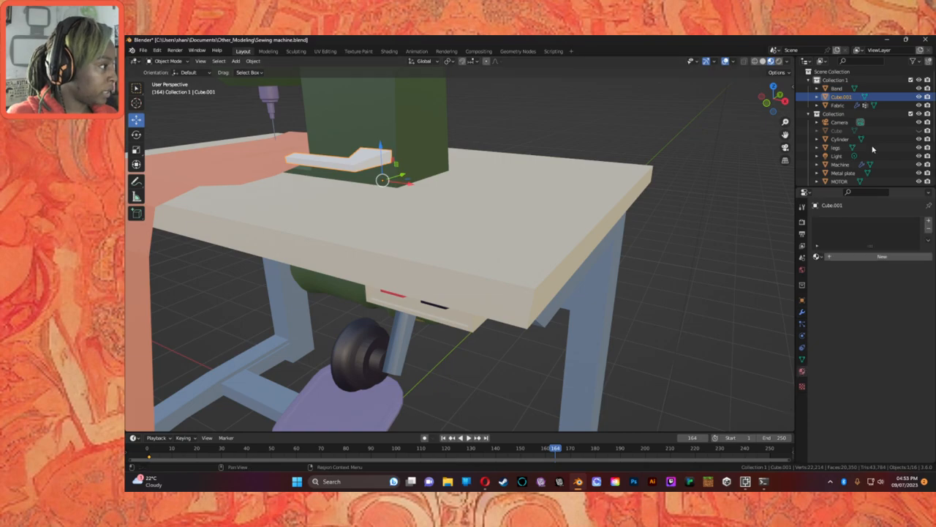
click(817, 257)
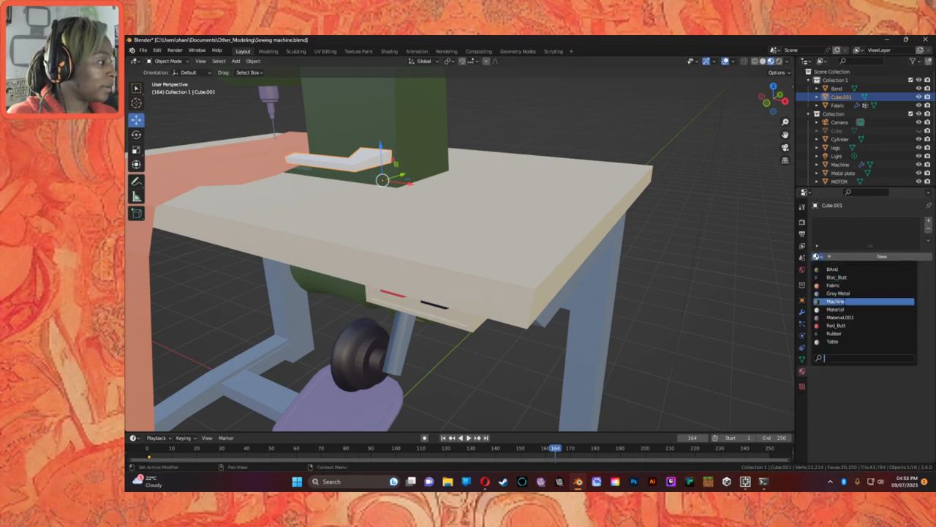
click(836, 301)
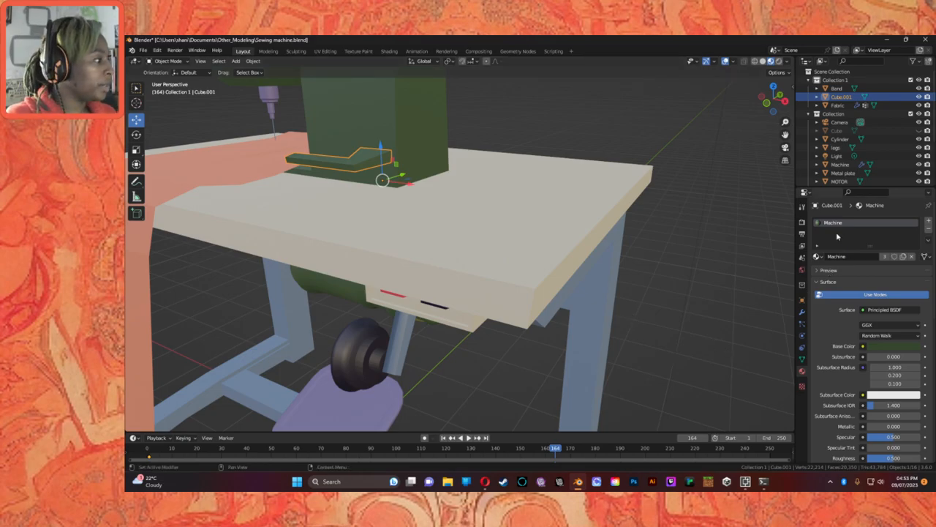
Try Material.001 on the small block, inspect it, and switch the block back to the Machine material.
click(817, 257)
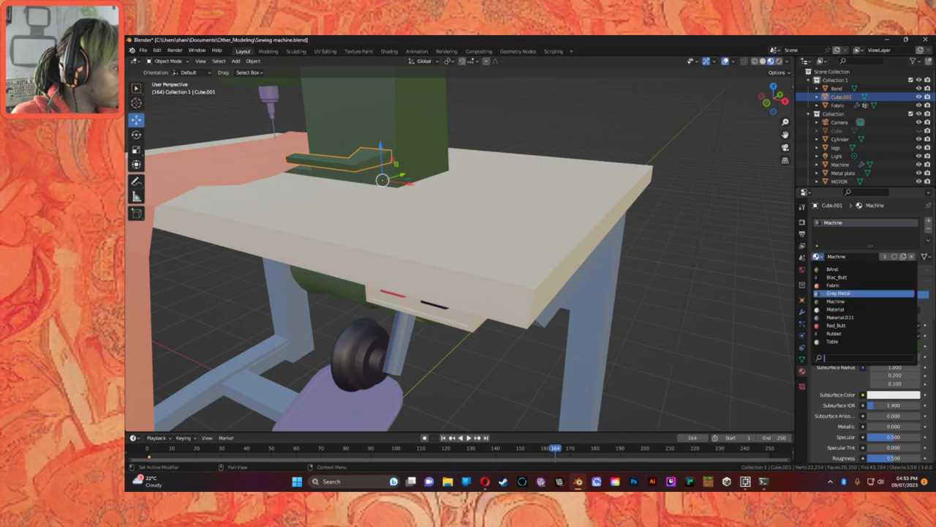
click(848, 293)
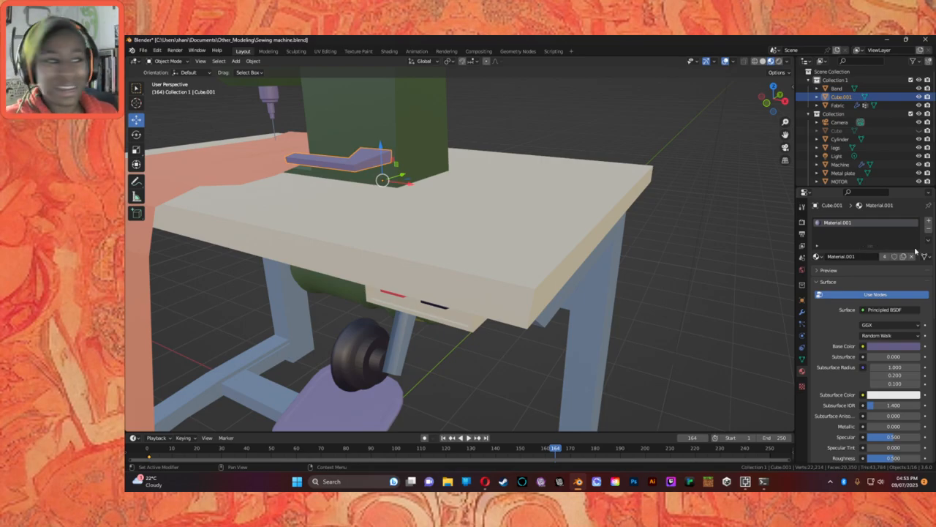
middle_drag(437, 221, 481, 263)
shift+middle_drag(455, 292, 495, 264)
scroll(394, 256, down, 4)
scroll(526, 217, up, 4)
scroll(521, 295, down, 2)
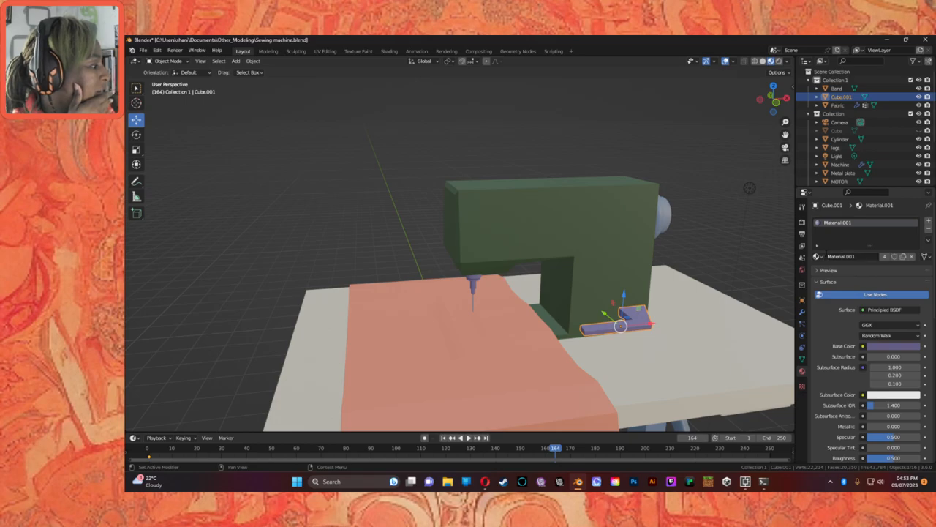
click(816, 256)
click(831, 302)
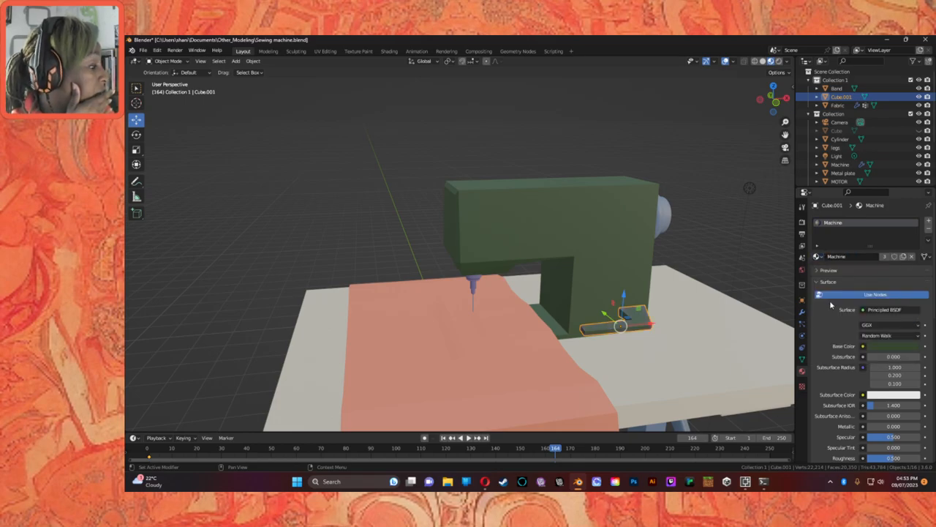
click(688, 342)
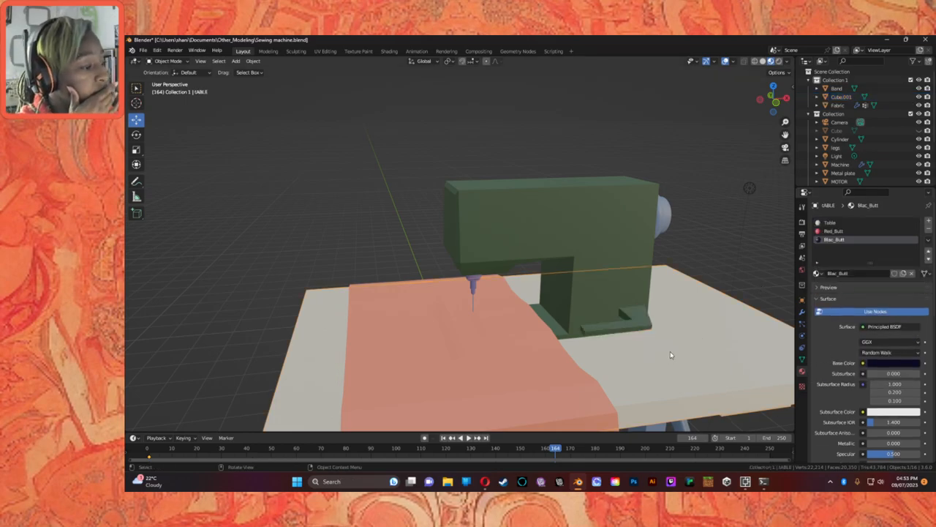
Add a cube mesh and raise it about 5 m along Z to the level of the machine.
middle_drag(670, 351, 652, 346)
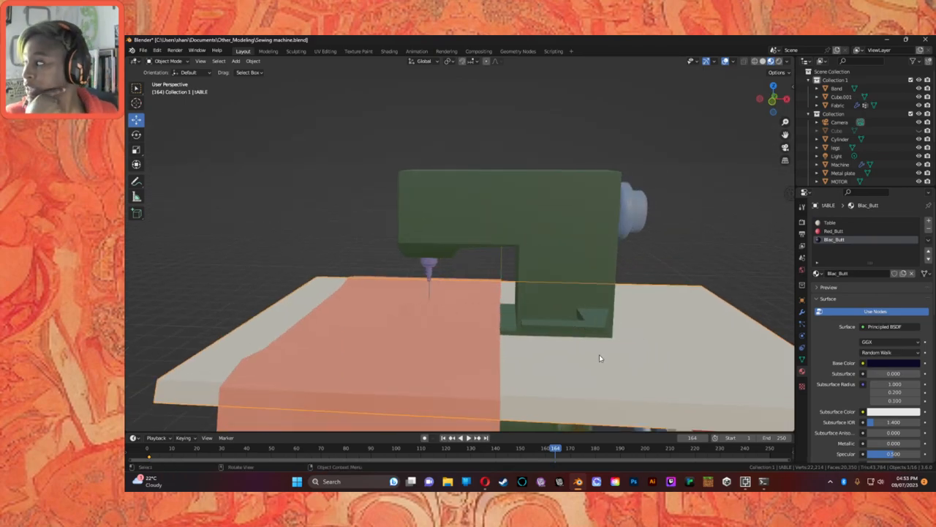
middle_drag(386, 299, 435, 227)
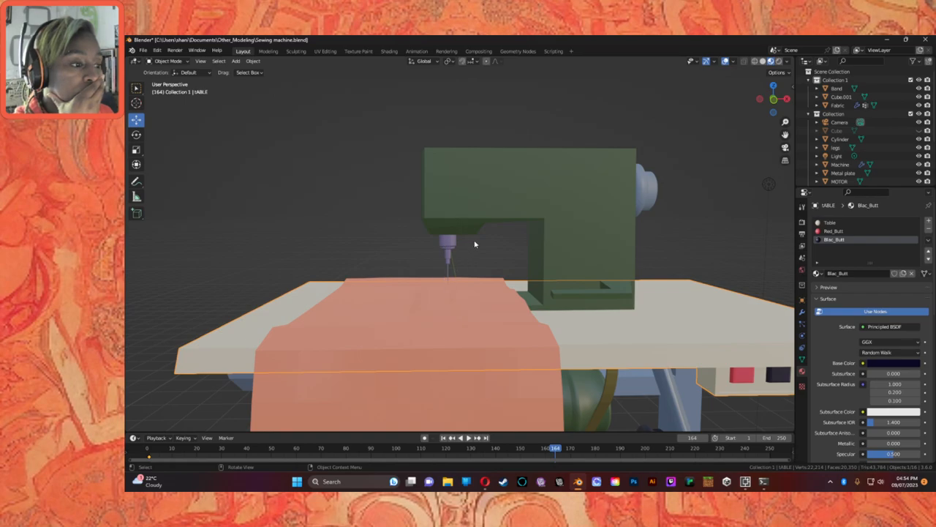
scroll(461, 233, up, 2)
middle_drag(462, 226, 439, 224)
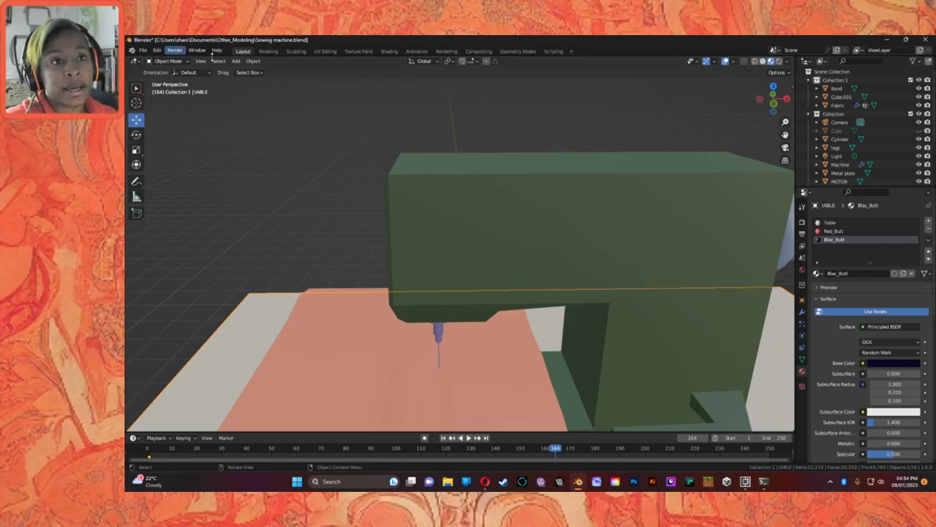
click(236, 62)
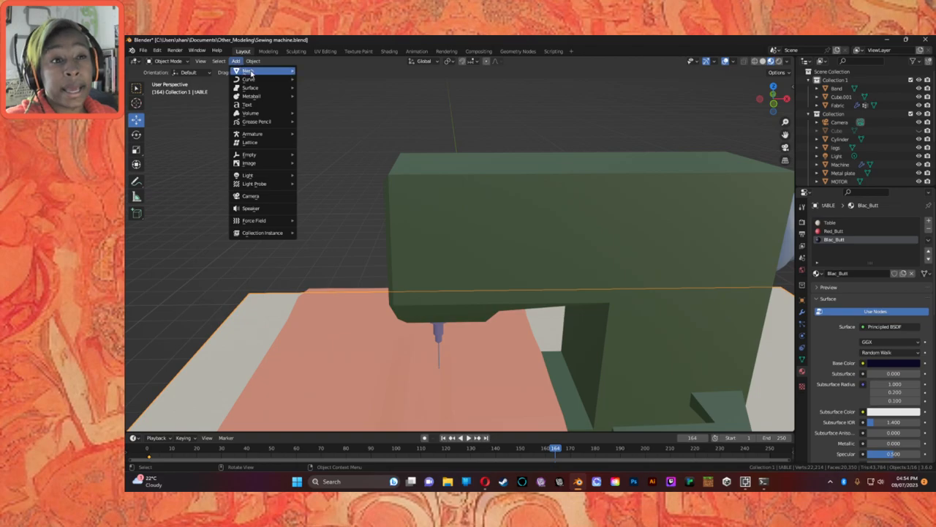
mouse_move(252, 71)
click(315, 78)
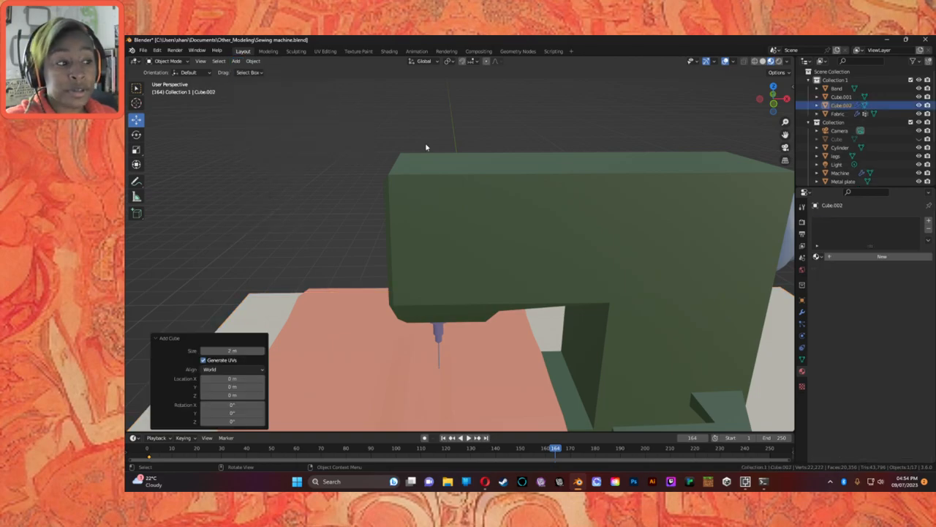
scroll(429, 146, down, 8)
drag(475, 321, 475, 241)
scroll(461, 243, up, 5)
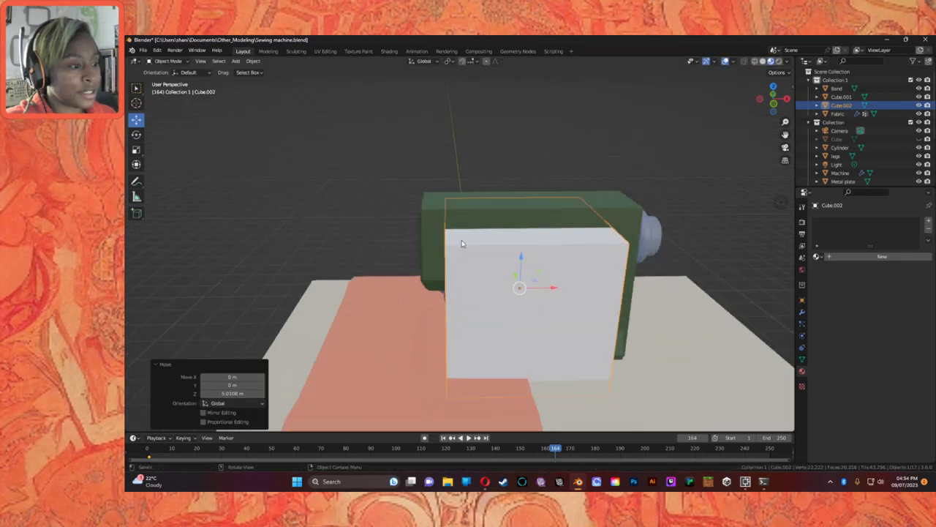
scroll(461, 243, up, 3)
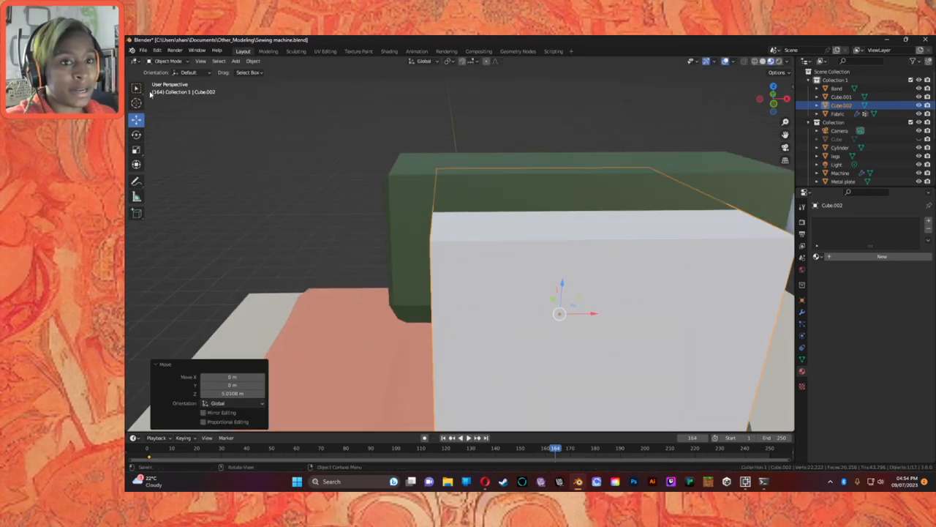
Scale the new cube to 0.030 along X and 0.312 along Y, and move it -0.95667 m along X beside the needle.
click(135, 150)
drag(597, 319, 560, 315)
middle_drag(561, 314, 289, 202)
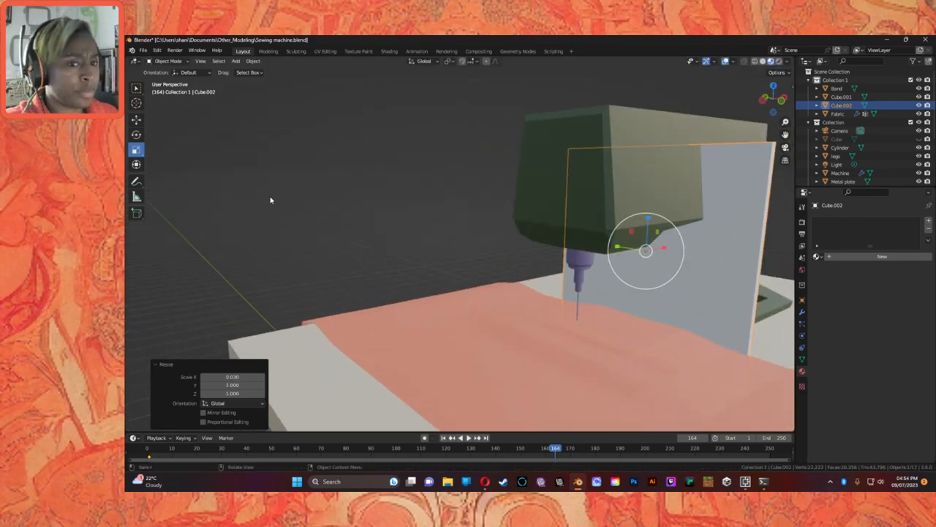
click(136, 119)
drag(661, 251, 599, 274)
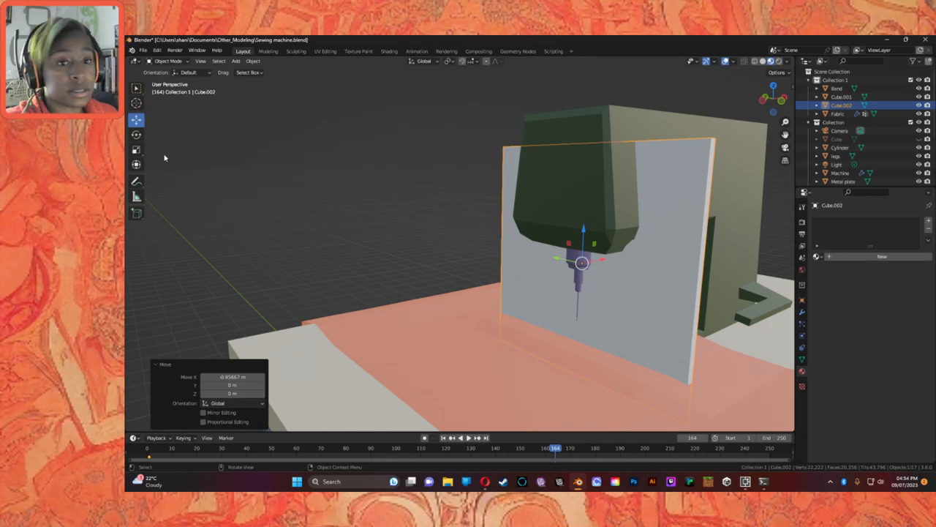
click(136, 149)
drag(556, 263, 562, 266)
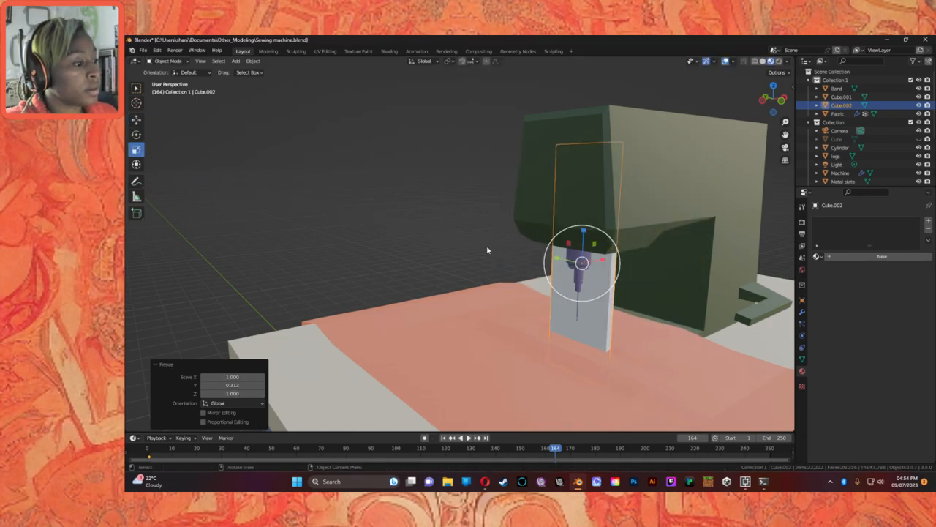
Reposition the thin panel so it passes through the side of the machine's head, finishing with -0.067013 m along Y.
click(139, 119)
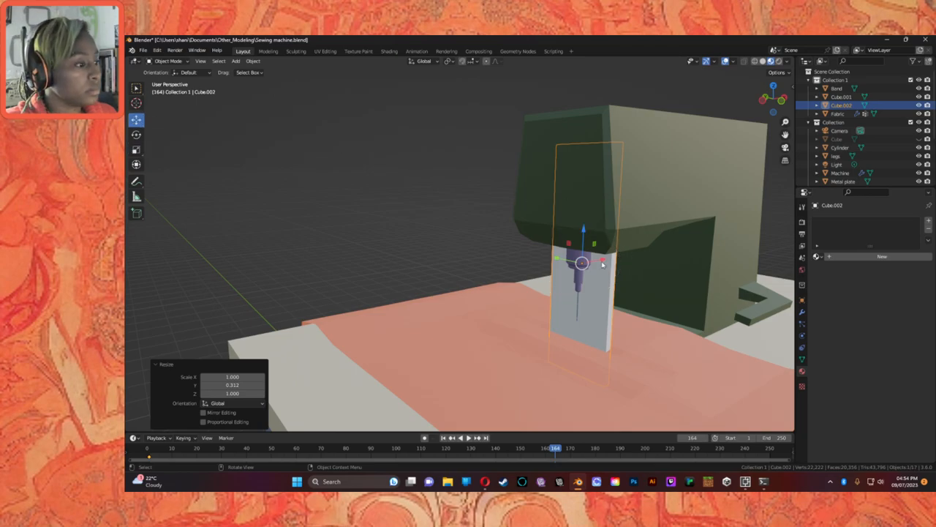
drag(561, 262, 605, 224)
drag(606, 181, 674, 223)
middle_drag(674, 223, 637, 251)
drag(624, 249, 708, 271)
middle_drag(708, 271, 698, 249)
middle_drag(613, 171, 694, 192)
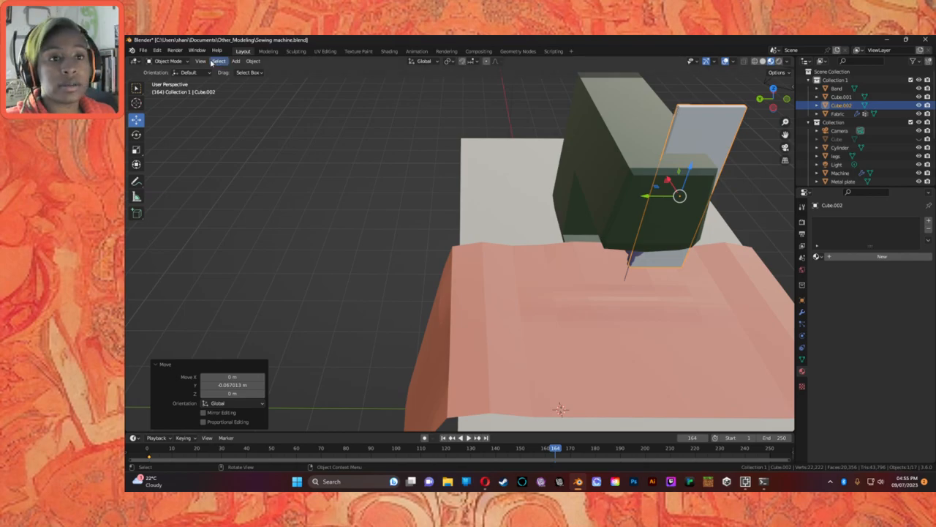
In Edit Mode, move the panel's upper corner edge -0.30309 m along Y to slant its side, and return to Object Mode.
click(165, 61)
click(165, 76)
click(335, 144)
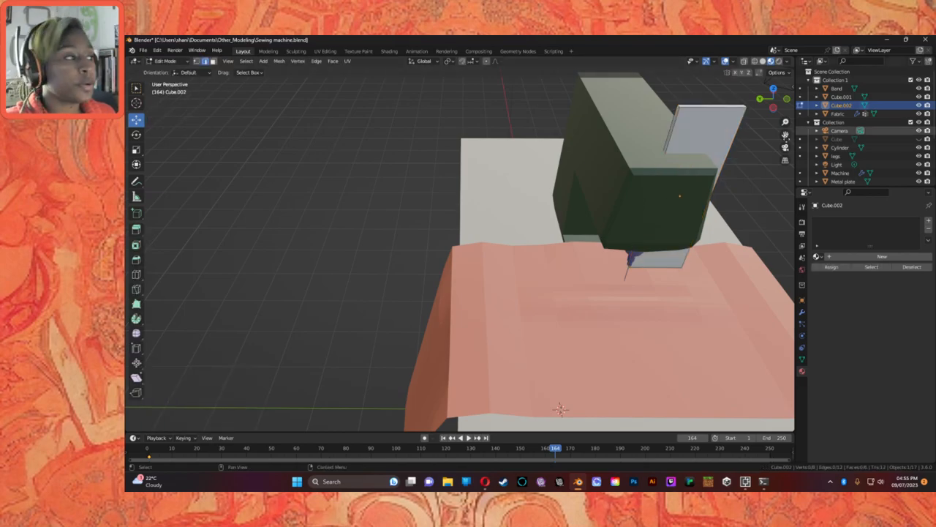
click(679, 106)
mouse_move(660, 107)
mouse_down()
mouse_move(653, 104)
mouse_move(696, 105)
mouse_move(666, 108)
mouse_move(676, 106)
mouse_up()
middle_drag(676, 107, 724, 114)
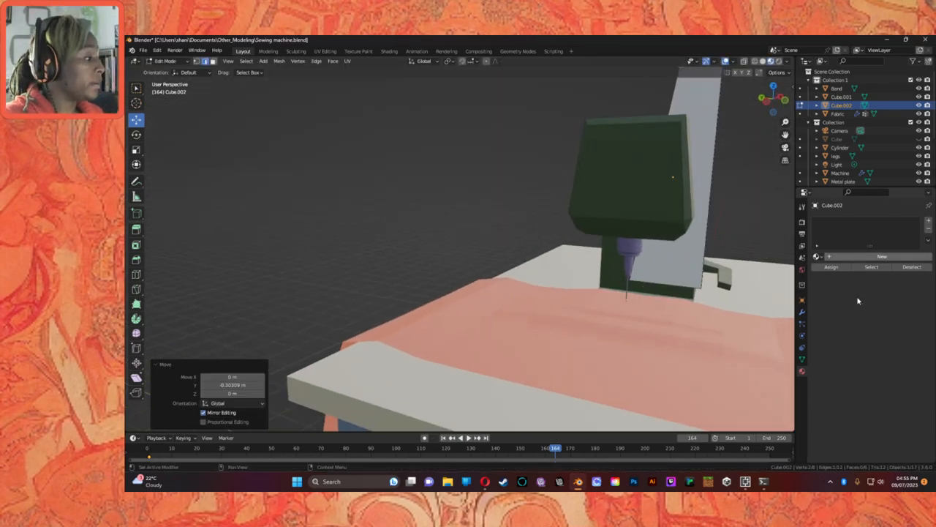
click(165, 61)
click(166, 70)
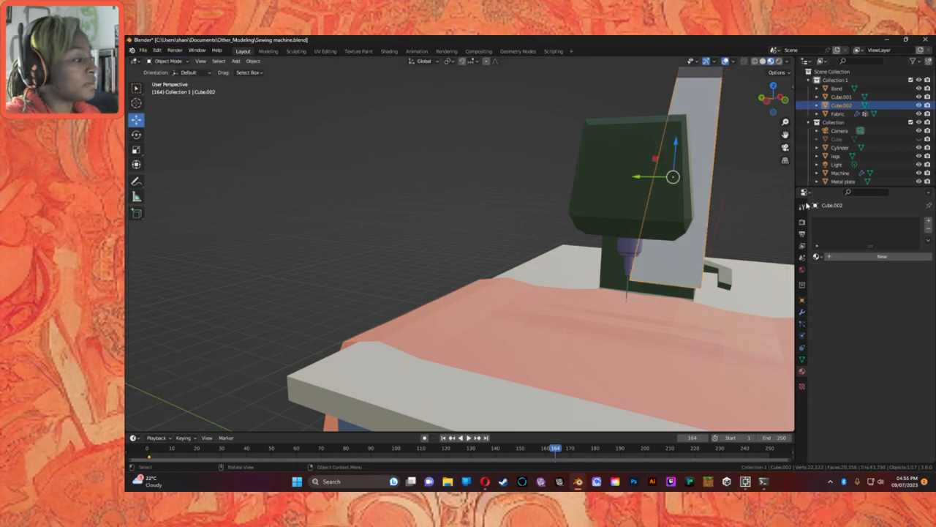
Add a Boolean Difference modifier to the sewing machine body with the thin panel, Cube.002, as its object.
click(802, 312)
click(845, 221)
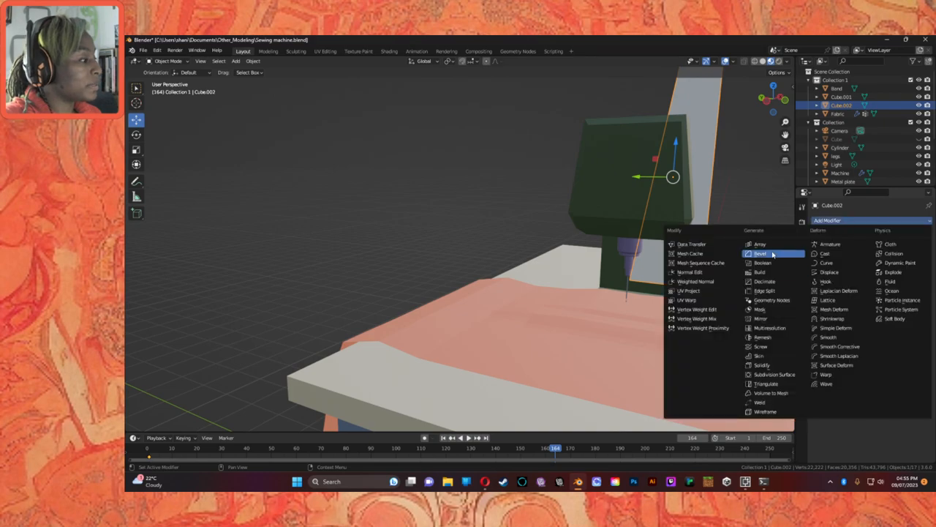
click(590, 172)
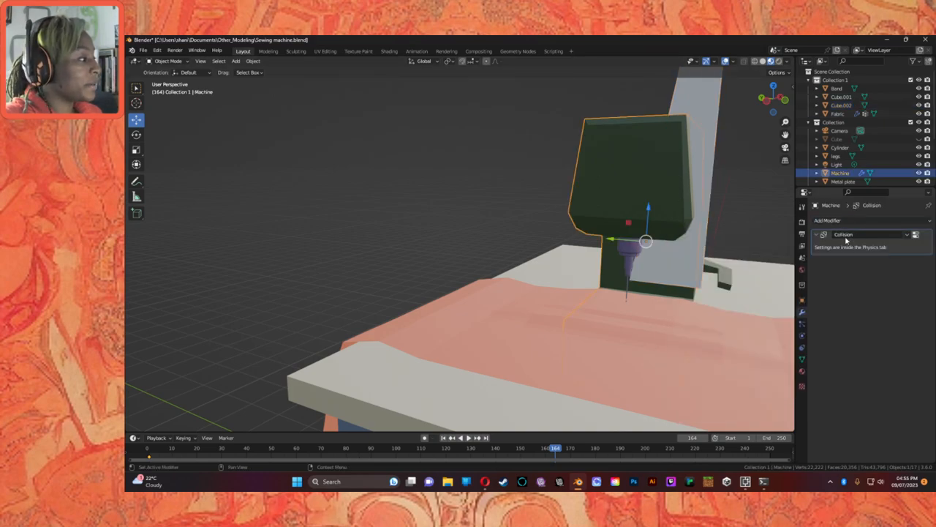
click(856, 219)
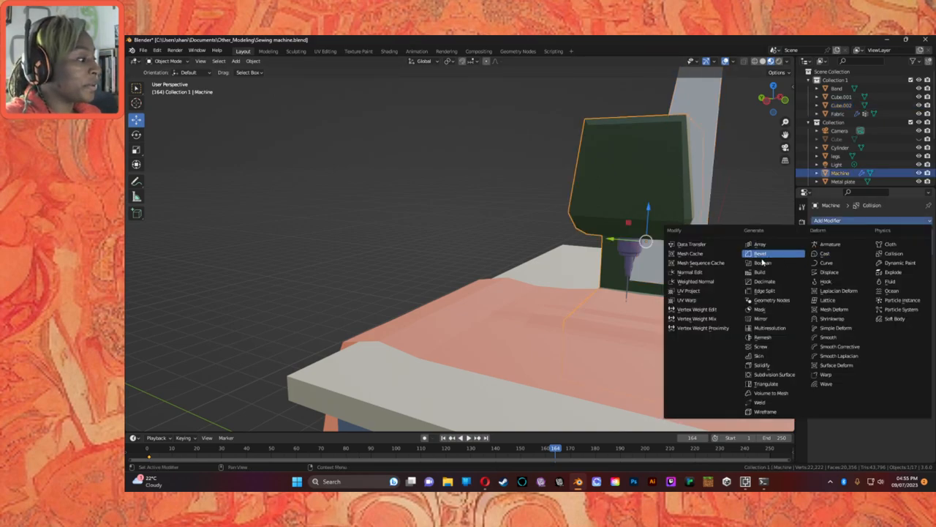
click(763, 263)
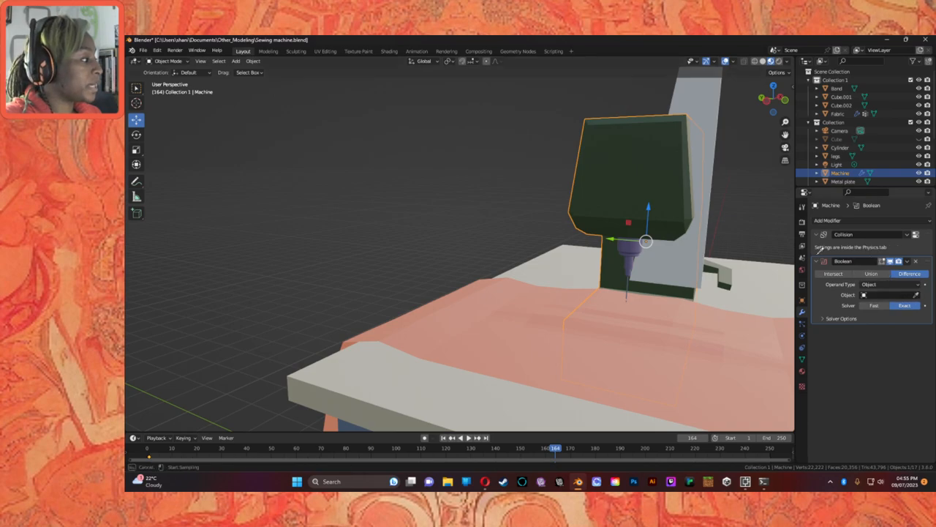
click(720, 121)
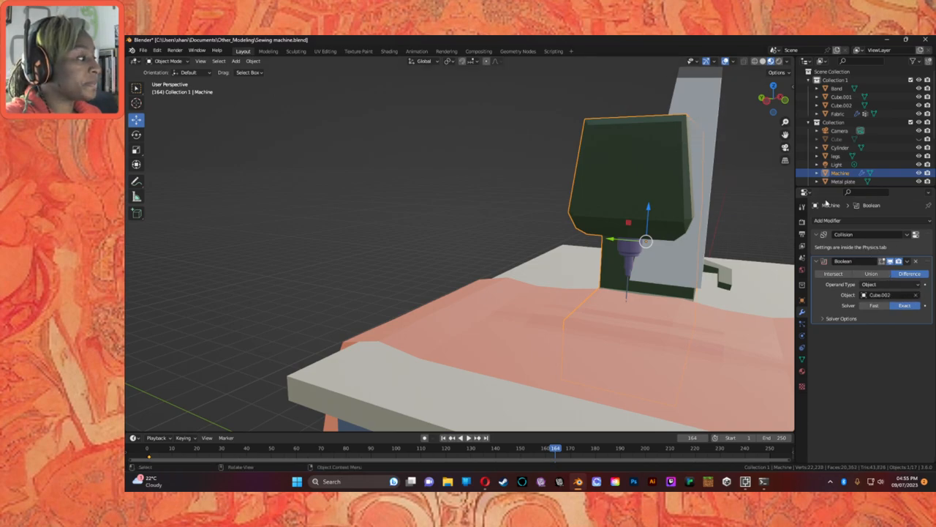
Apply the machine body's Boolean modifier and select the thin cutter panel.
click(908, 262)
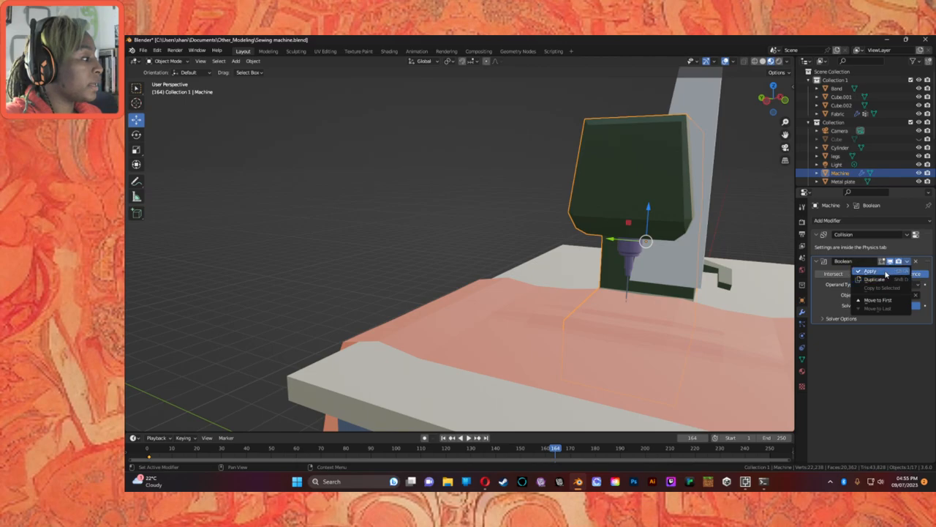
click(881, 275)
click(698, 267)
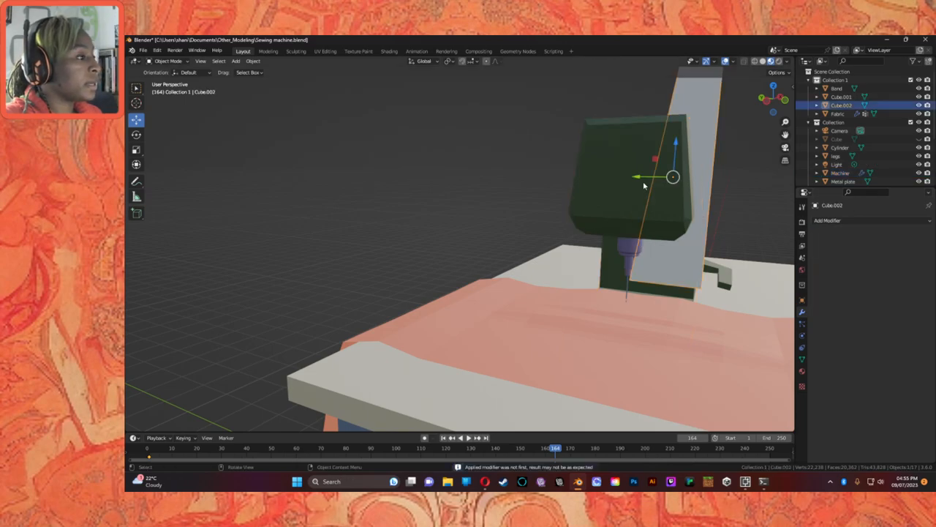
Hide the thin cutter panel to examine the slot cut into the machine's head, and bring the panel back.
middle_drag(632, 180, 680, 176)
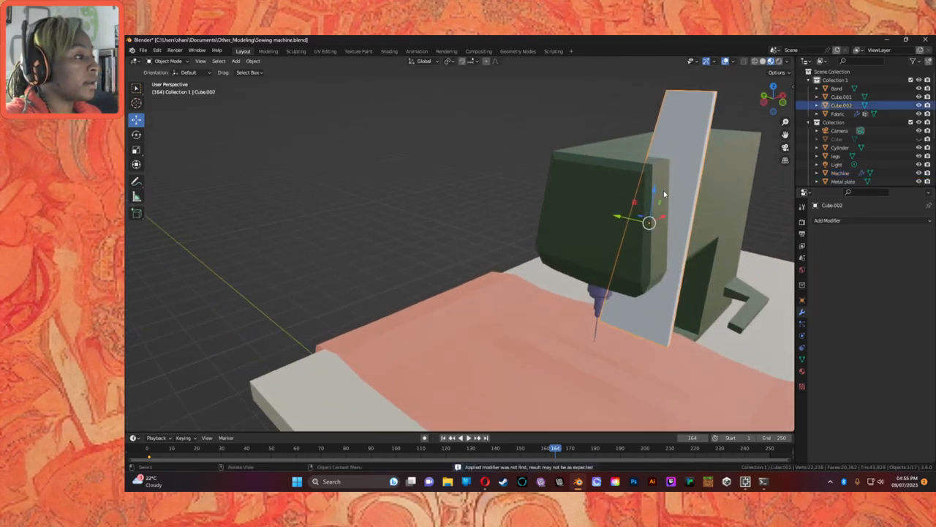
click(919, 106)
click(918, 105)
click(919, 105)
mouse_move(618, 219)
middle_down()
mouse_move(583, 215)
mouse_move(601, 215)
mouse_move(585, 217)
mouse_move(639, 191)
mouse_move(623, 218)
middle_up()
key(super)
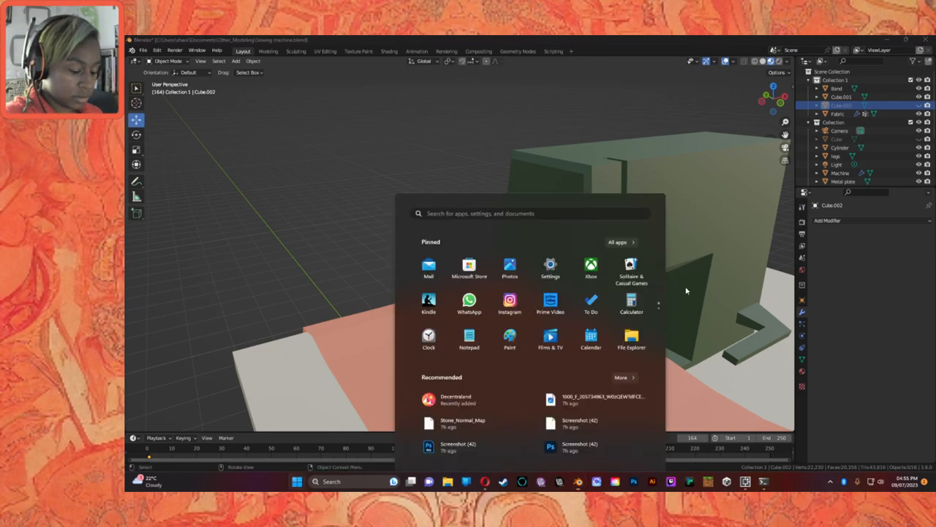
key(super)
key(ctrl+z)
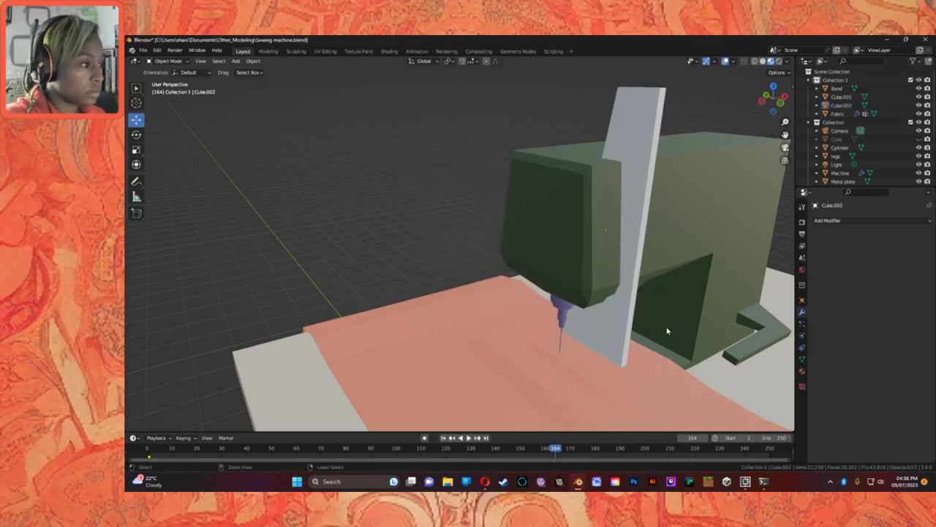
middle_drag(634, 263, 615, 232)
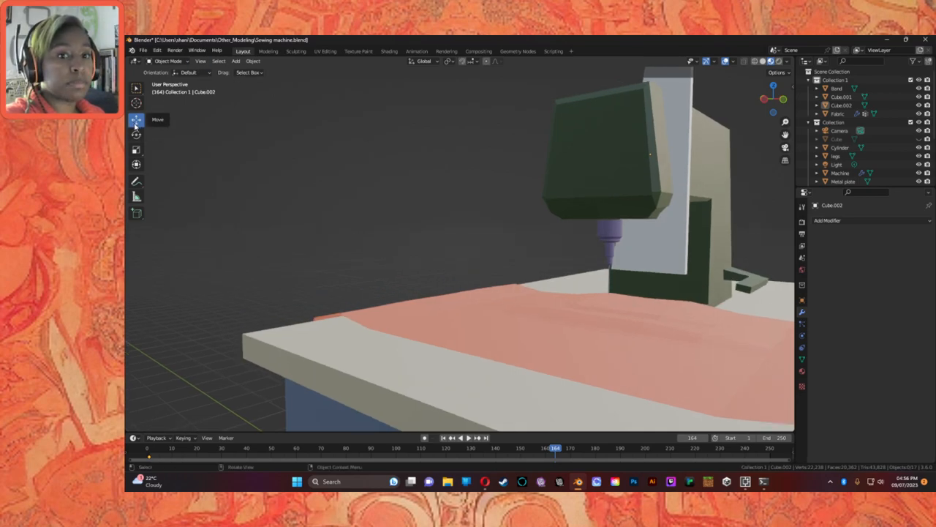
Move the thin cutter panel -0.040571 m along Y and inspect its fit in the head from above.
click(684, 100)
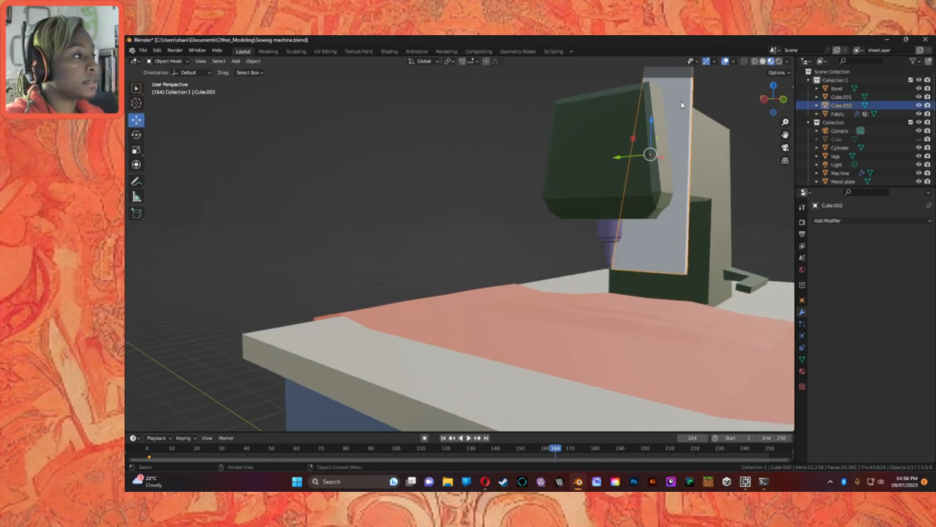
drag(648, 155, 629, 164)
middle_drag(665, 216, 633, 246)
middle_drag(544, 273, 577, 307)
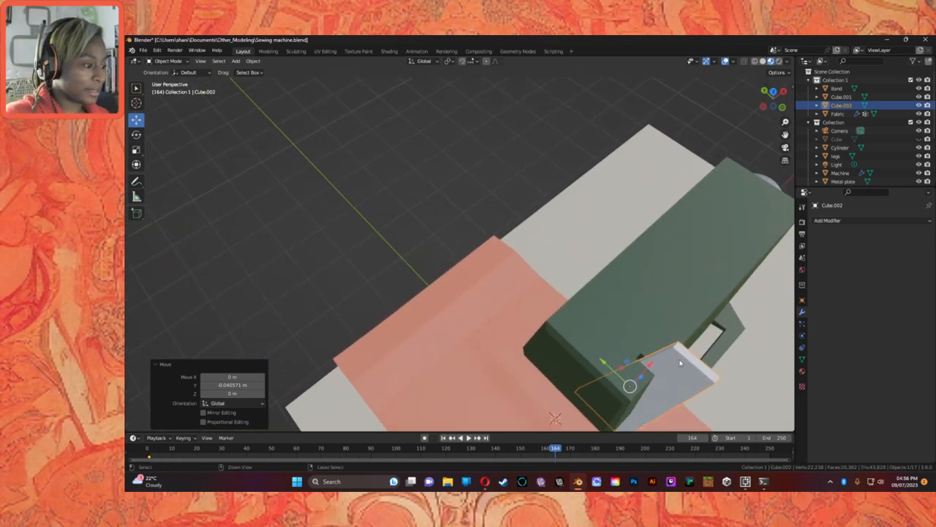
Undo the panel move and the applied Boolean, restoring the live Boolean modifier on the machine body.
key(ctrl+z)
key(ctrl+z)
key(ctrl+z)
key(ctrl+z)
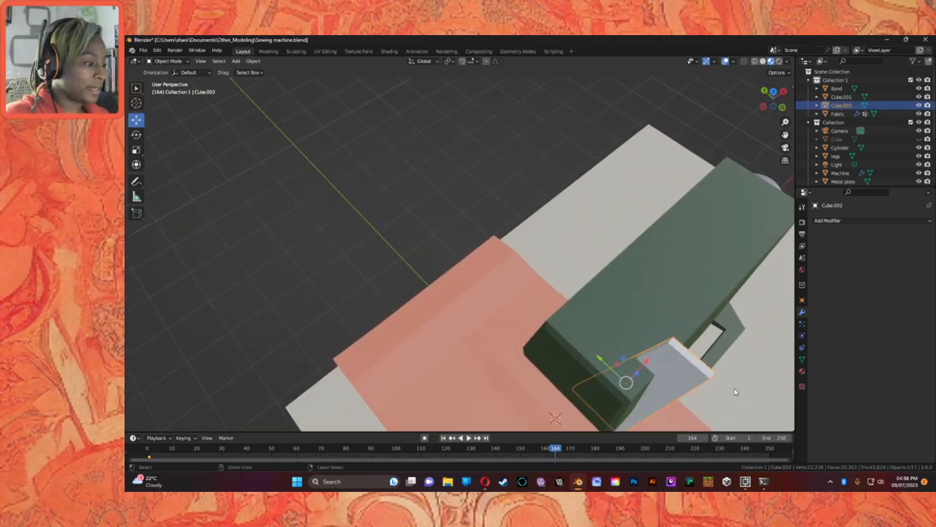
key(ctrl+z)
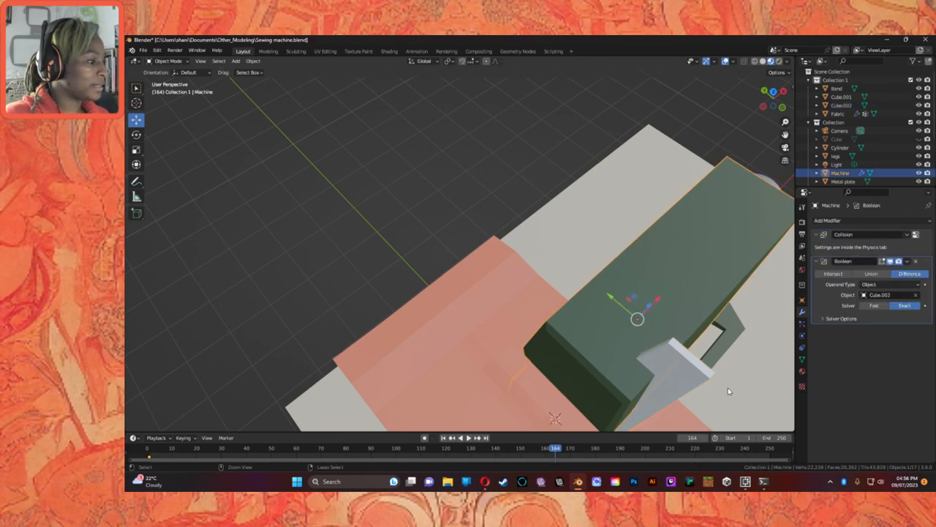
Move the thin cutter panel -0.046285 m along Y, followed by another slight shift in the same direction.
click(670, 363)
drag(599, 359, 604, 363)
middle_drag(604, 364, 644, 137)
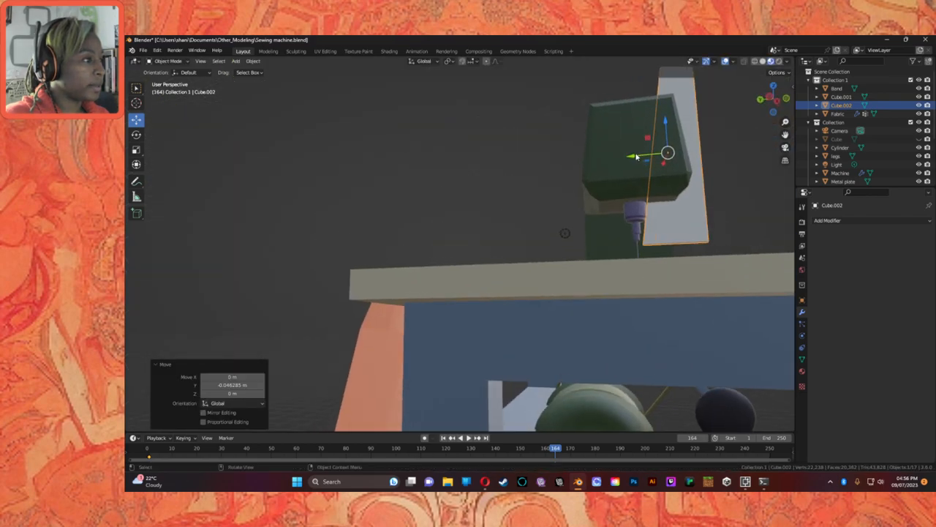
drag(637, 157, 643, 169)
middle_drag(661, 168, 645, 204)
Apply the machine body's Boolean modifier and hide the cutter panel to check the slot from the side.
click(631, 182)
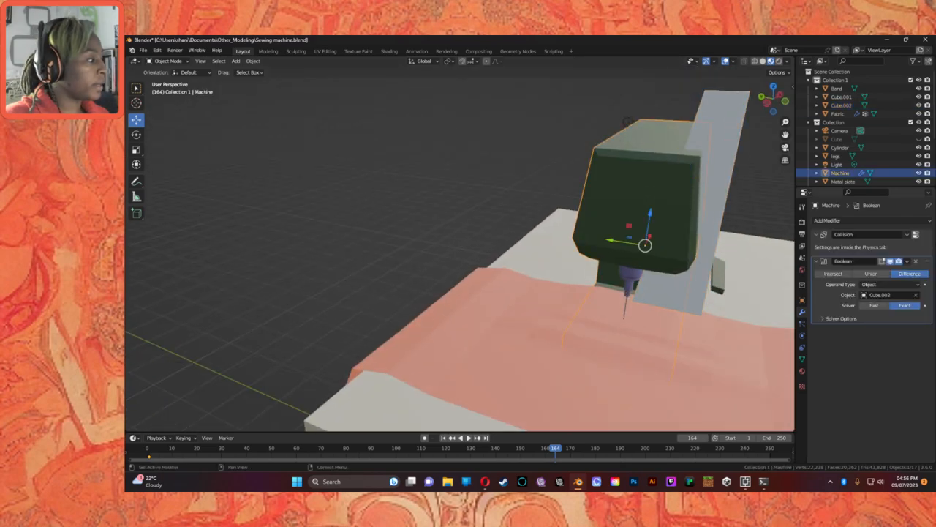
click(909, 262)
click(887, 278)
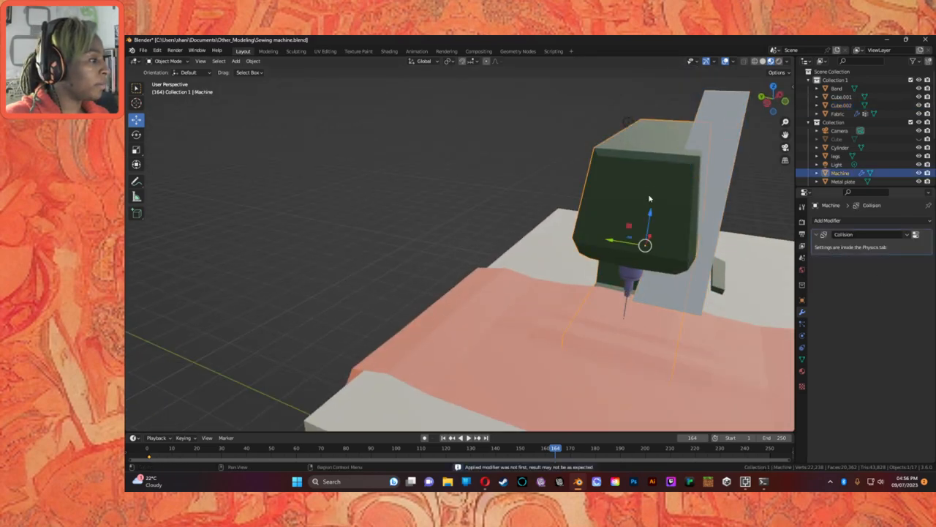
click(735, 150)
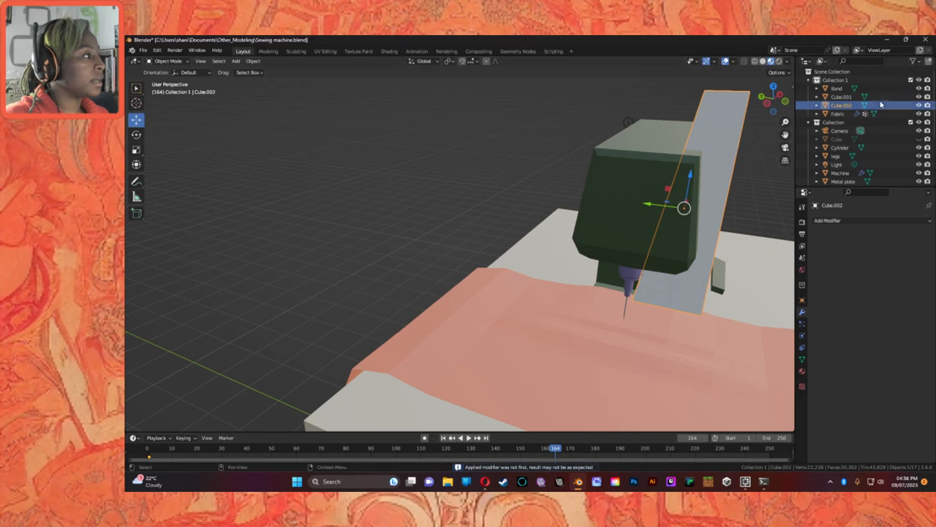
click(919, 106)
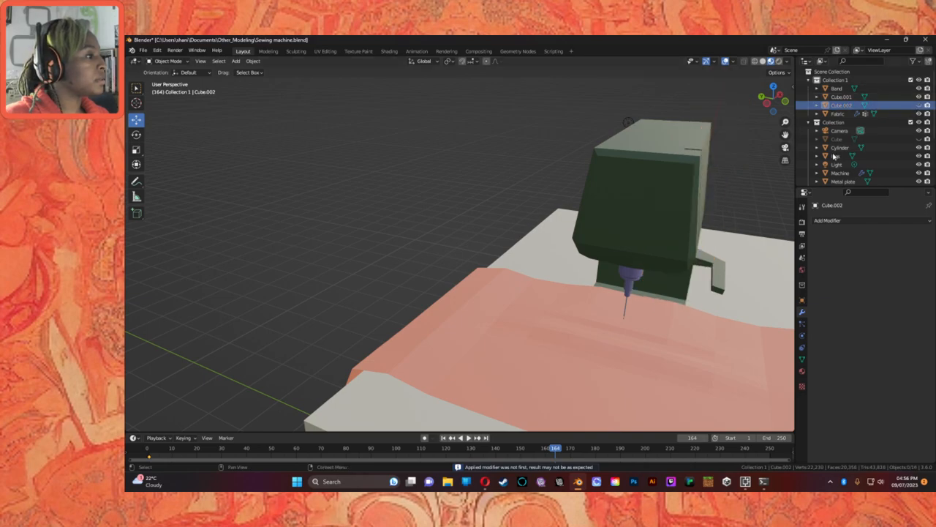
middle_drag(723, 188, 653, 174)
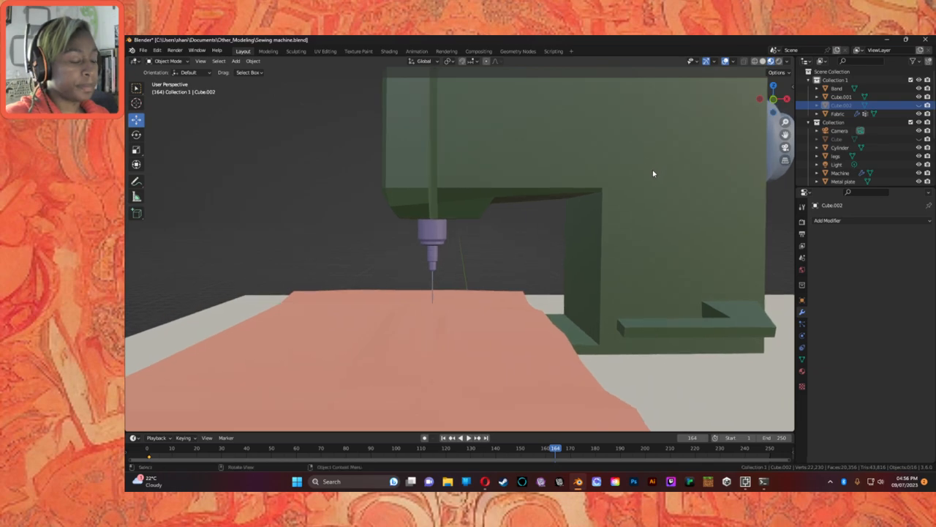
Undo hiding the cutter panel and applying the Boolean, and reselect the thin panel.
key(ctrl+z)
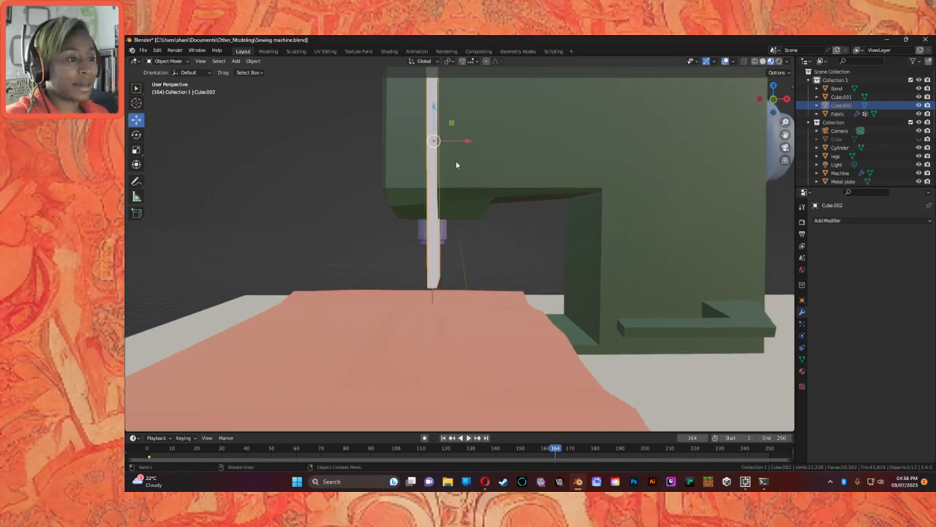
click(493, 147)
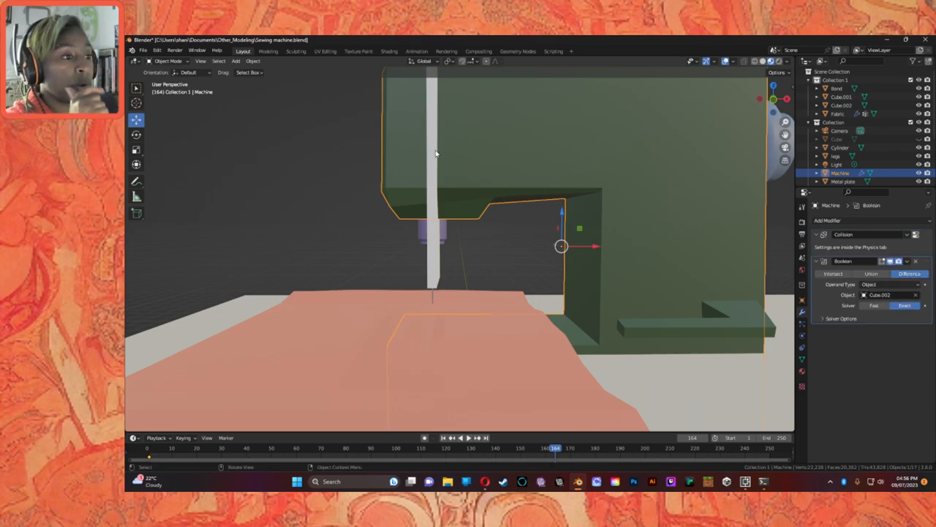
click(437, 154)
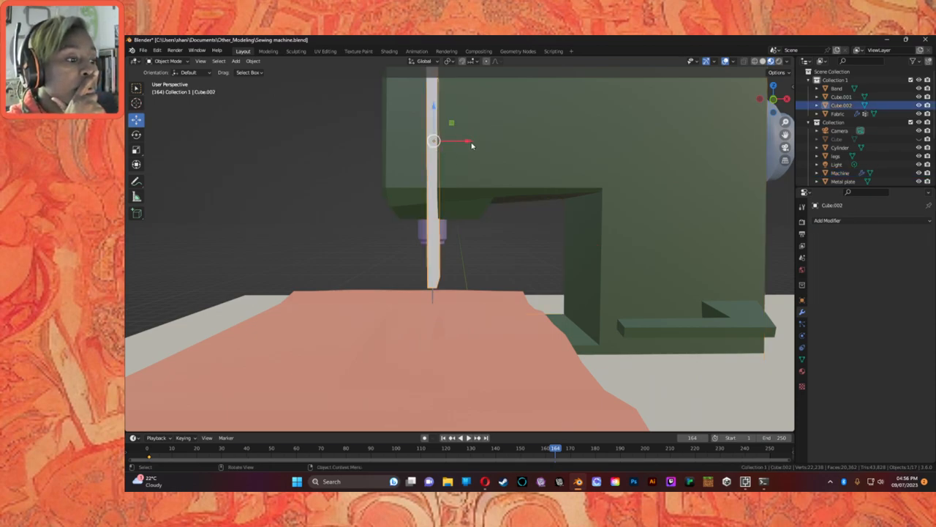
Align the thin panel with the needle by moving it along X -0.029951 m, -0.006226 m and finally 0.005027 m.
drag(471, 146, 462, 143)
middle_drag(462, 143, 545, 150)
middle_drag(601, 157, 470, 215)
scroll(470, 215, up, 5)
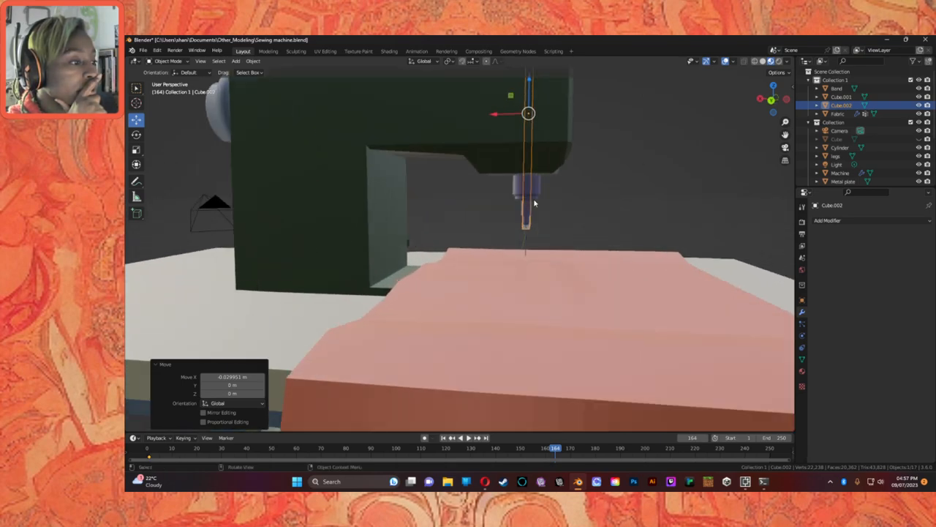
drag(510, 83, 512, 85)
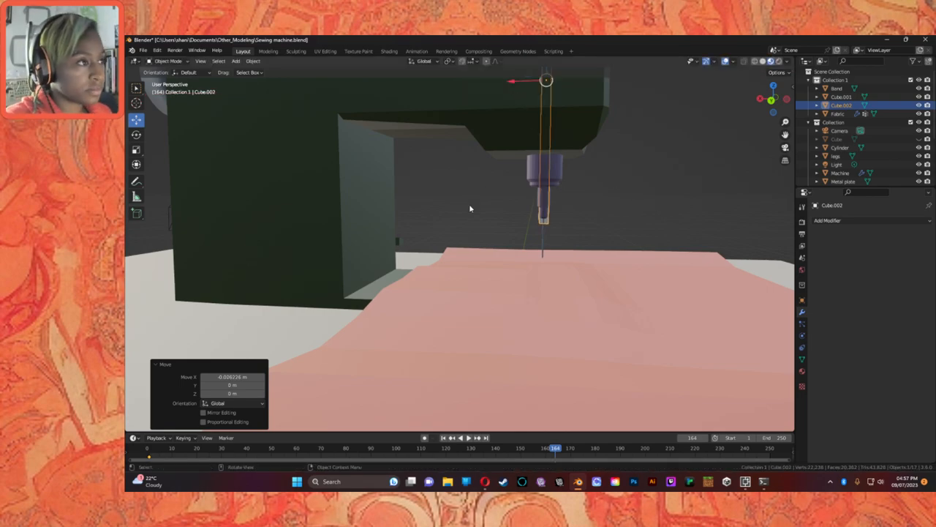
click(772, 99)
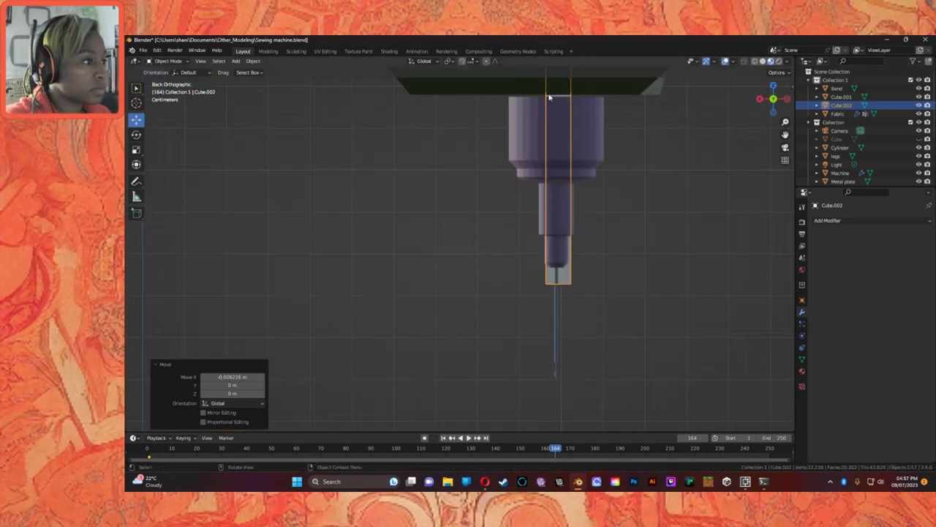
scroll(572, 128, down, 4)
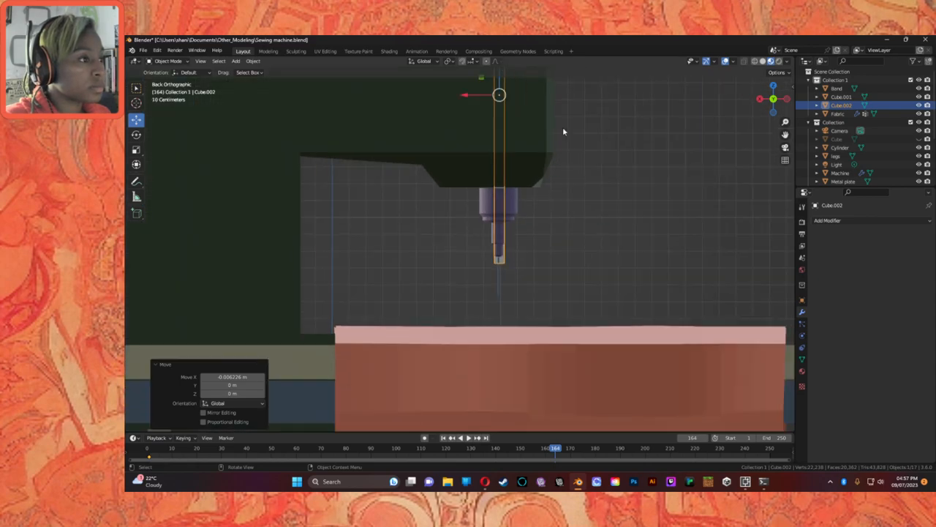
drag(462, 98, 462, 101)
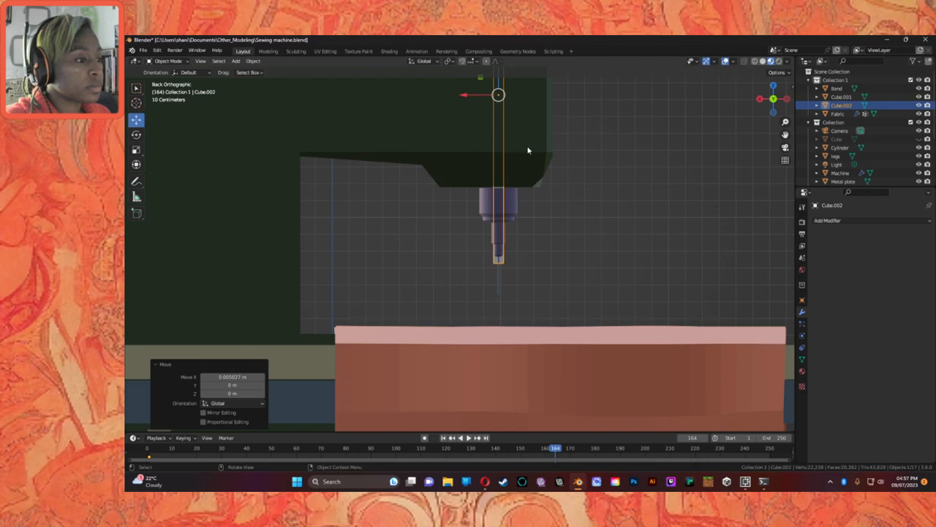
Apply the Boolean Difference modifier on the sewing machine body to cut the slot with the realigned panel.
middle_drag(542, 148, 719, 140)
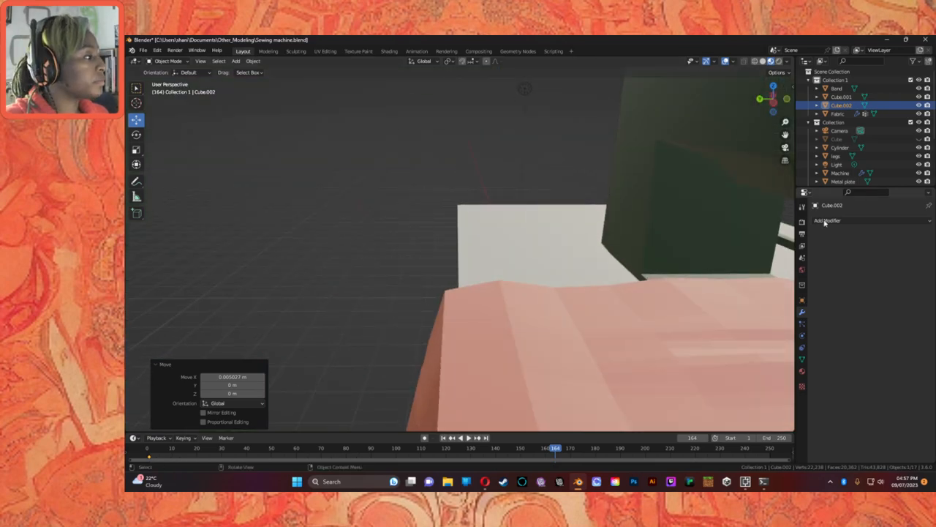
click(669, 180)
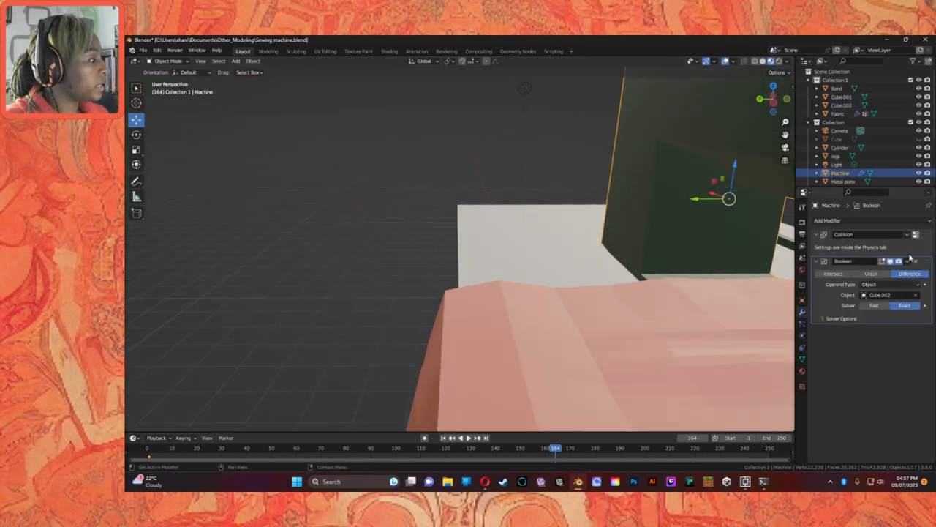
click(909, 260)
click(870, 277)
middle_drag(671, 238, 649, 233)
scroll(641, 231, down, 5)
scroll(614, 151, down, 1)
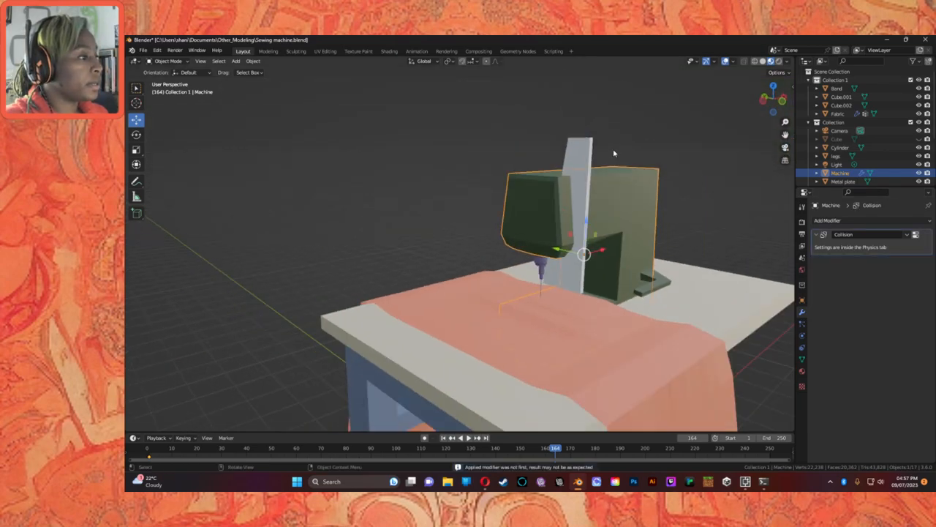
Scale the thin panel to 0.462 along Z, and scale it uniformly to 0.670.
click(591, 159)
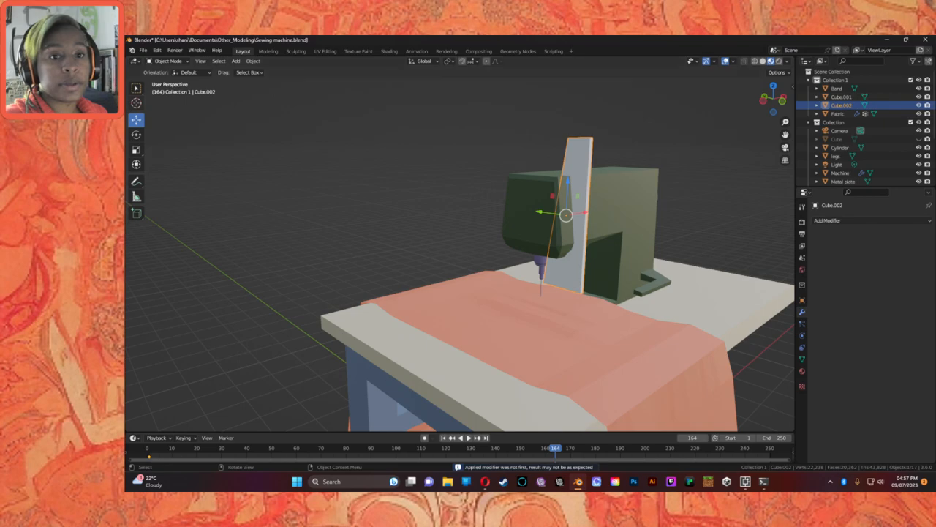
click(136, 149)
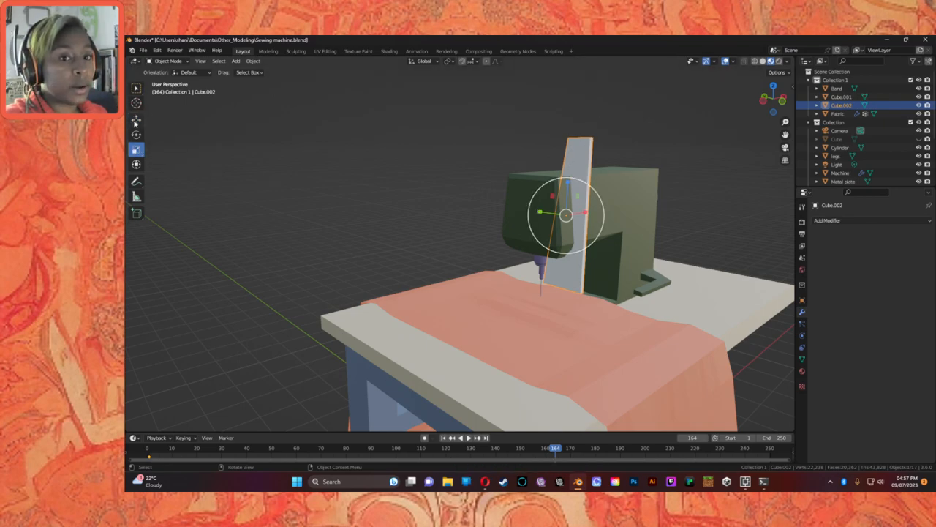
click(136, 164)
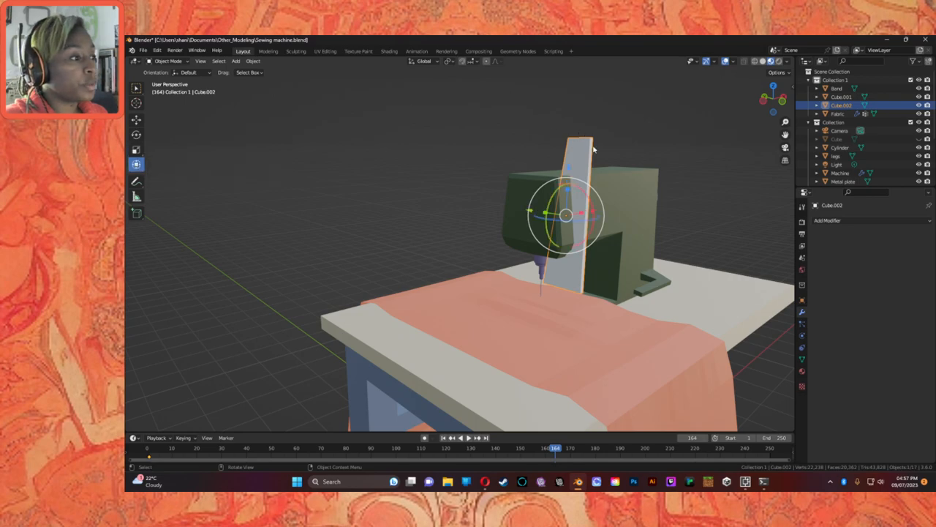
drag(567, 188, 572, 202)
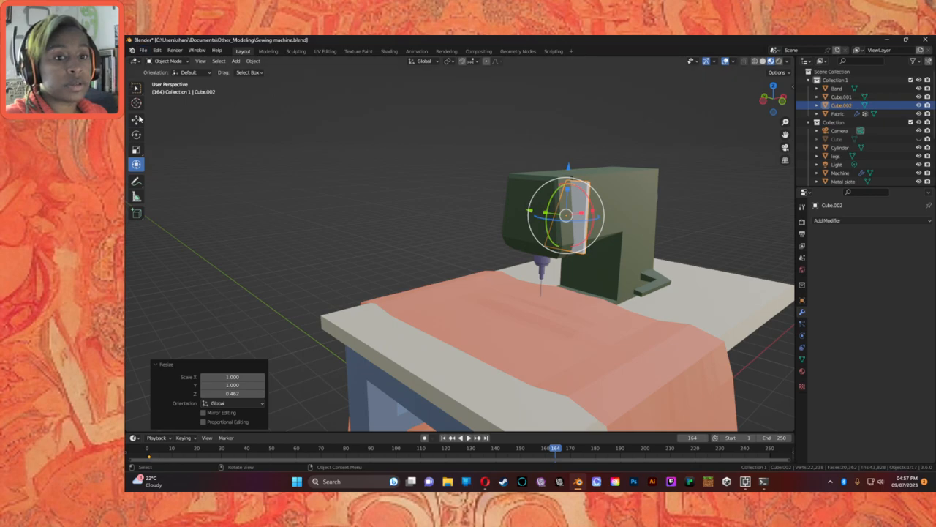
click(136, 149)
drag(590, 202, 584, 210)
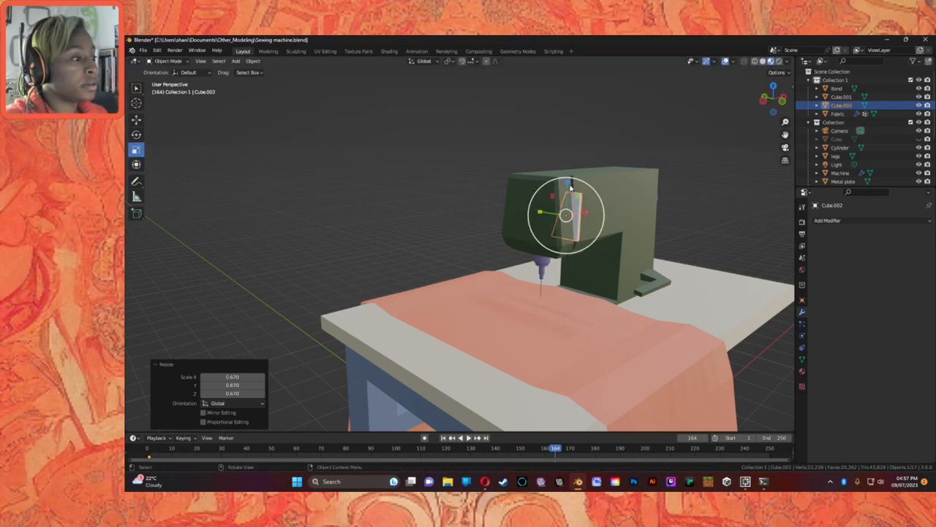
Move the shortened panel up 0.15122 m along Z, and raise it again until its upper end stands above the head's top surface.
click(136, 119)
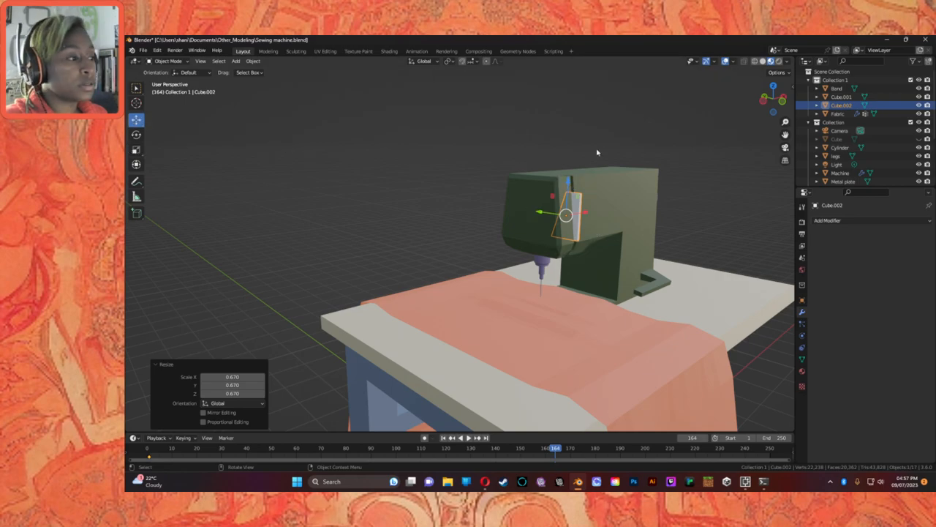
drag(569, 186, 568, 174)
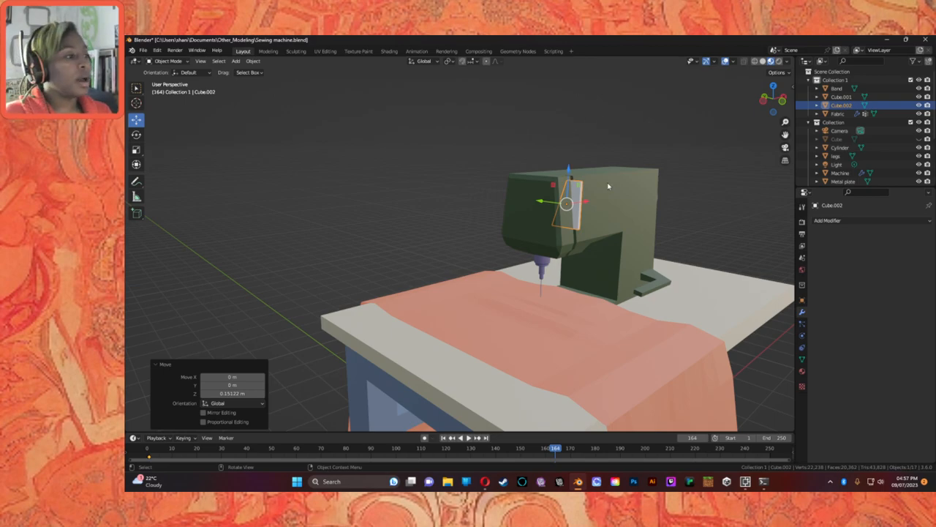
scroll(607, 186, up, 2)
scroll(603, 219, up, 2)
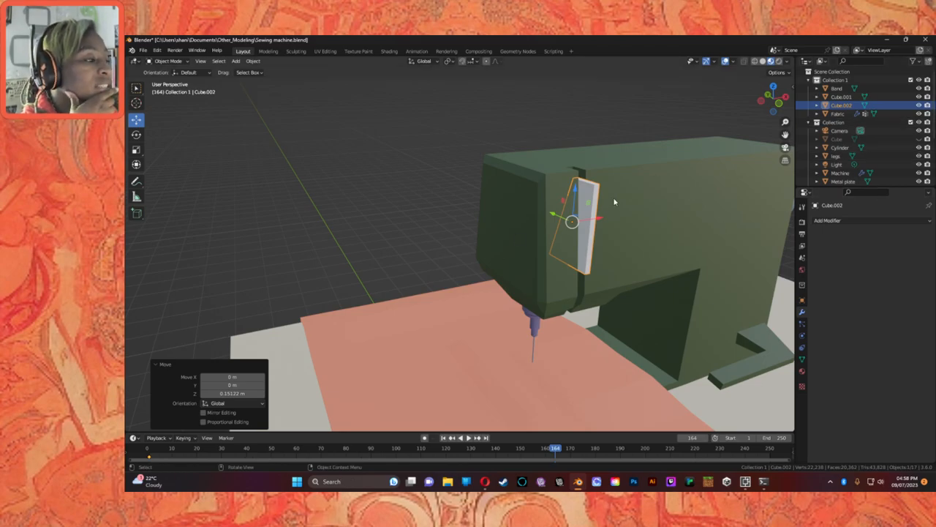
click(576, 193)
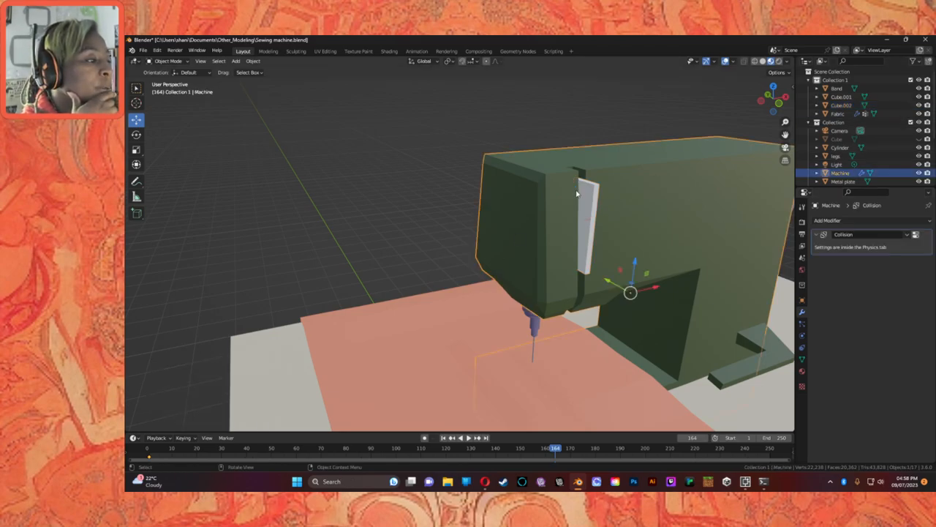
click(585, 192)
drag(578, 193, 596, 167)
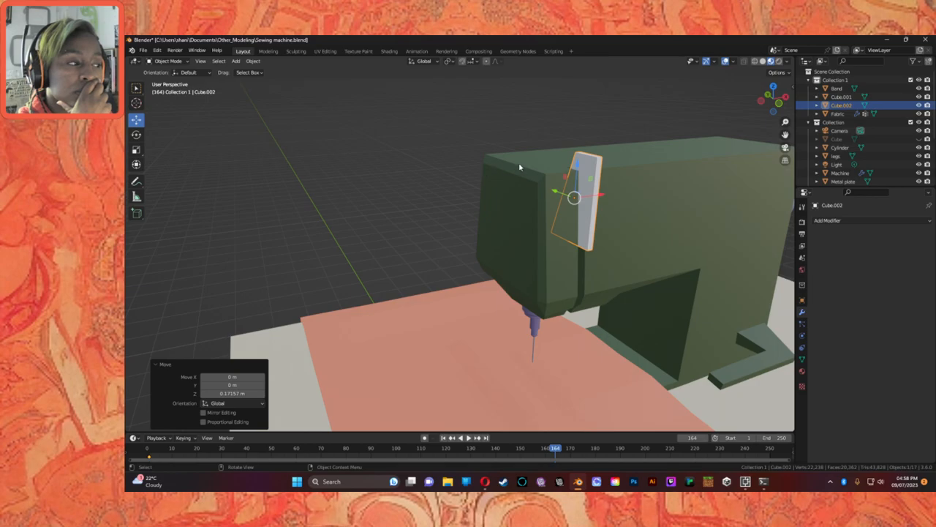
Enter Edit Mode on the thin panel and set selection to faces.
middle_drag(504, 168, 622, 201)
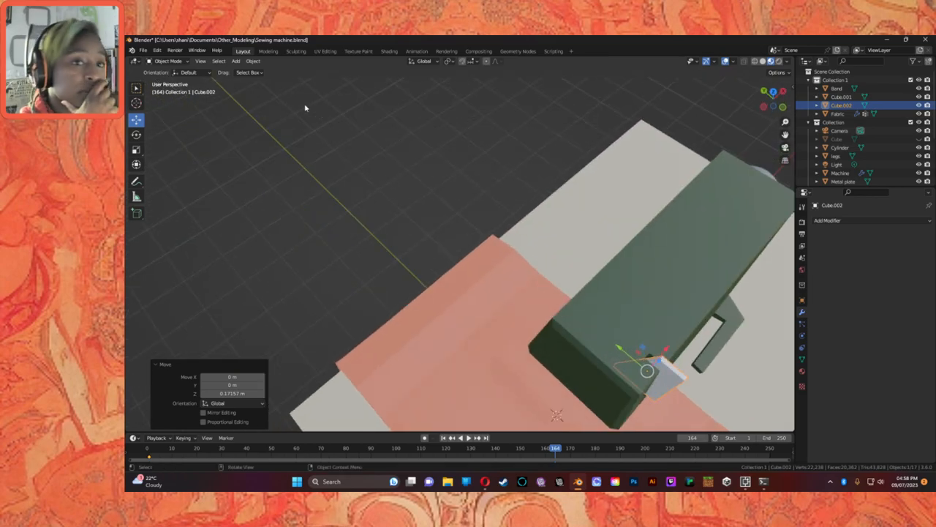
click(165, 61)
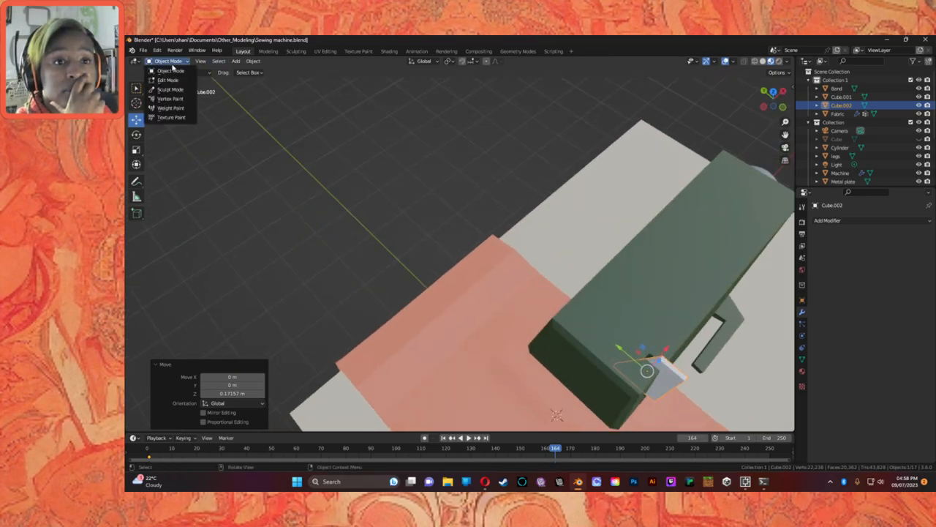
click(167, 78)
click(213, 61)
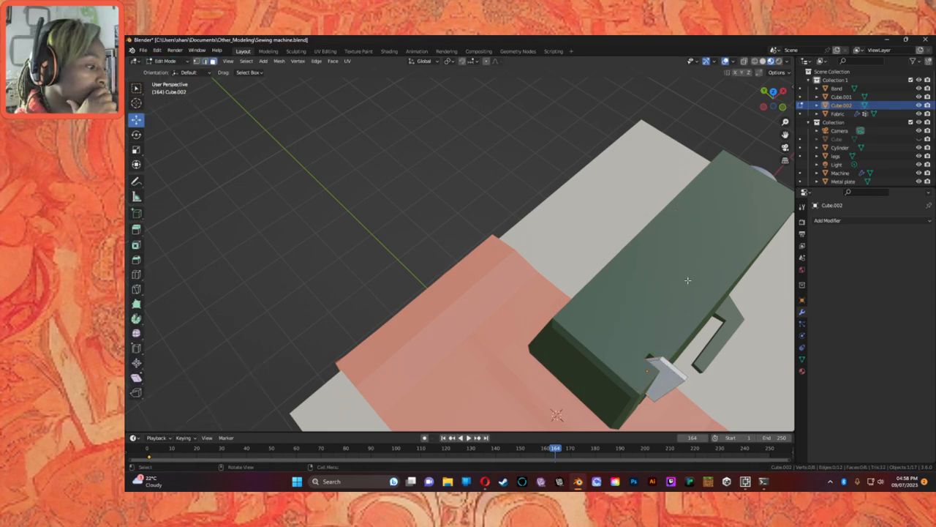
Try subdividing the narrow upper end face of the thin panel with one cut, and undo it.
scroll(688, 280, down, 3)
scroll(688, 280, up, 5)
middle_drag(688, 280, 706, 244)
middle_drag(697, 295, 491, 222)
click(552, 214)
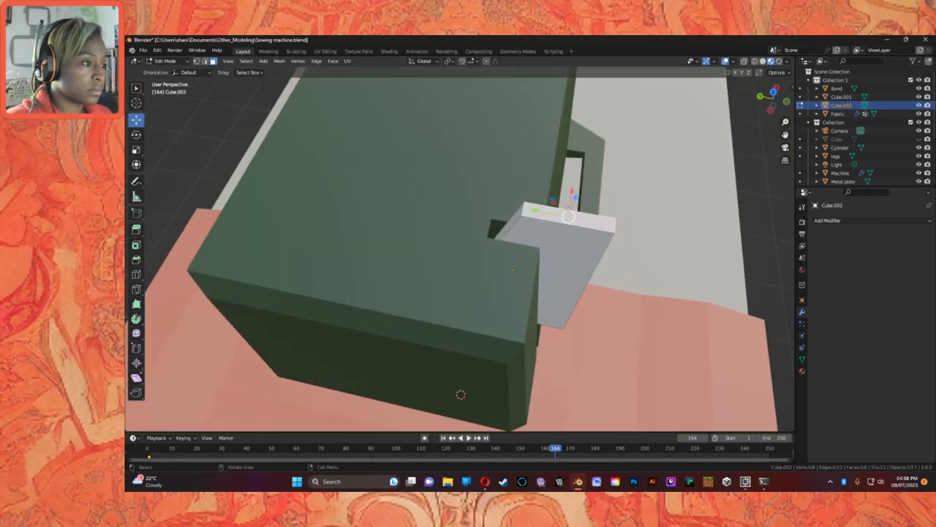
right_click(558, 215)
click(554, 212)
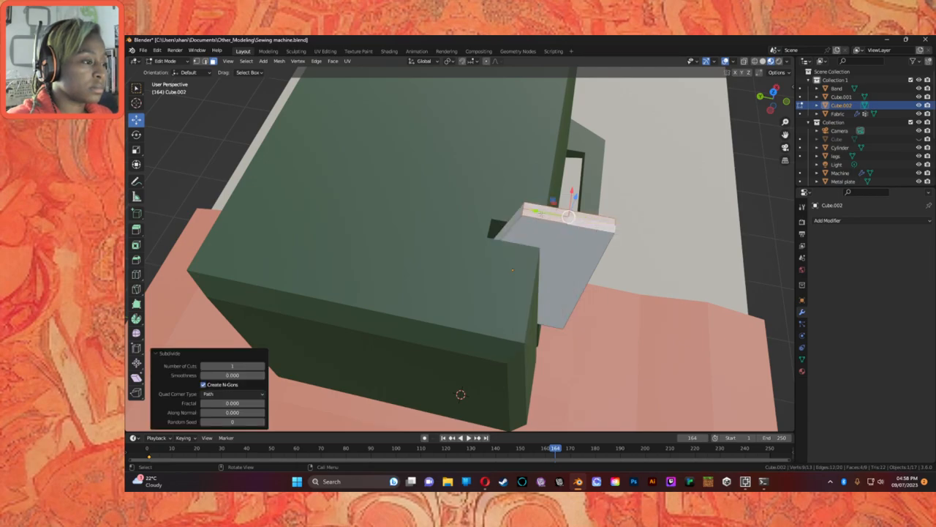
key(ctrl+z)
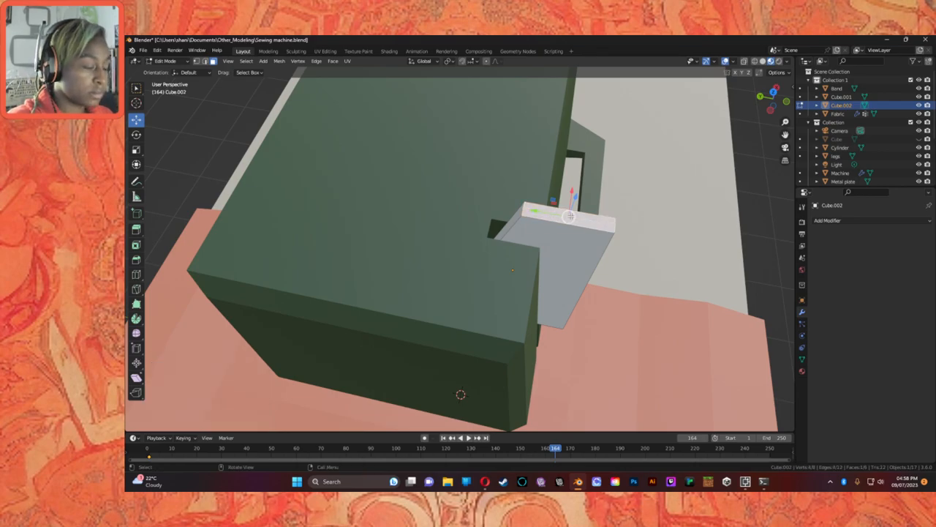
Add two lengthwise loop cuts to the thin panel near its inner edge, with slide factors of -0.686 and about 0.91.
key(ctrl+r)
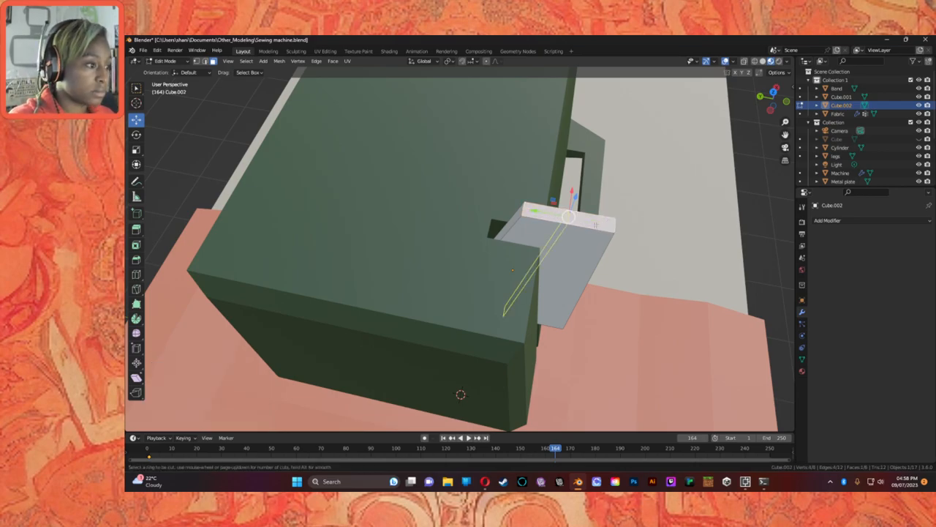
click(568, 216)
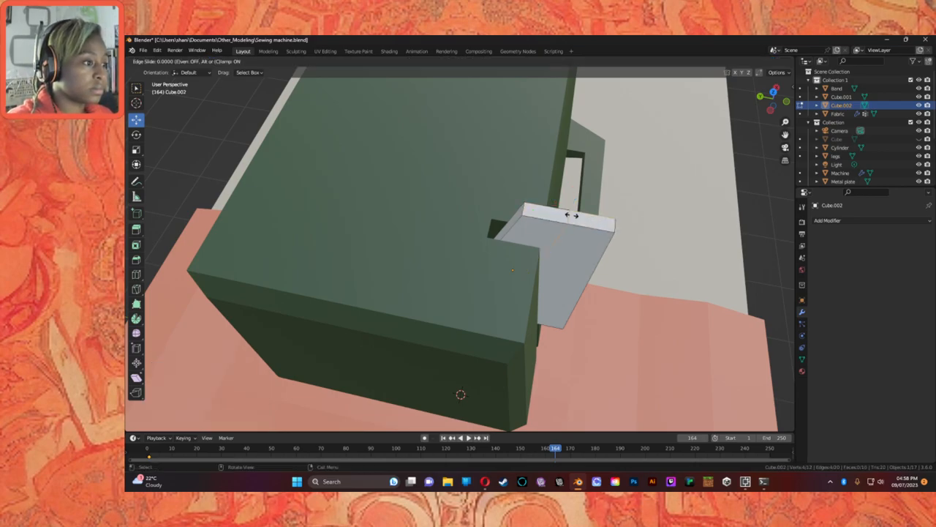
click(536, 228)
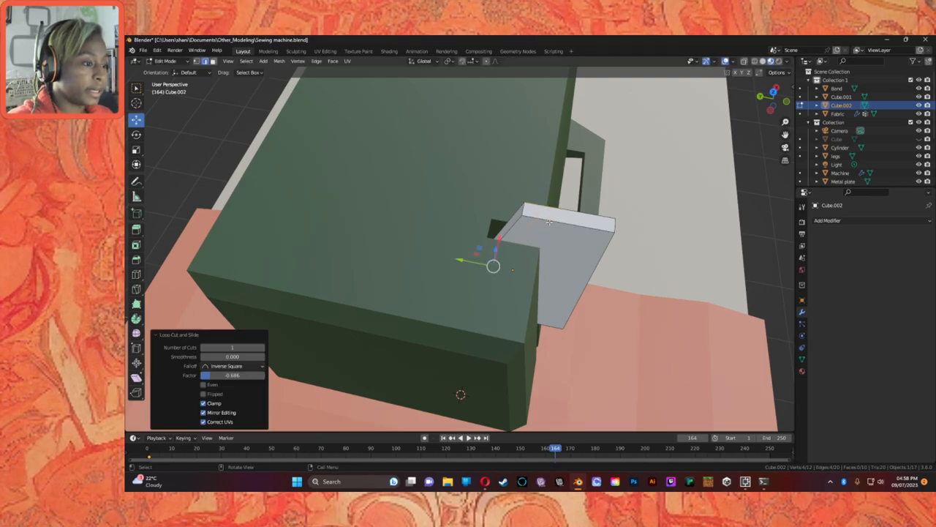
key(ctrl+r)
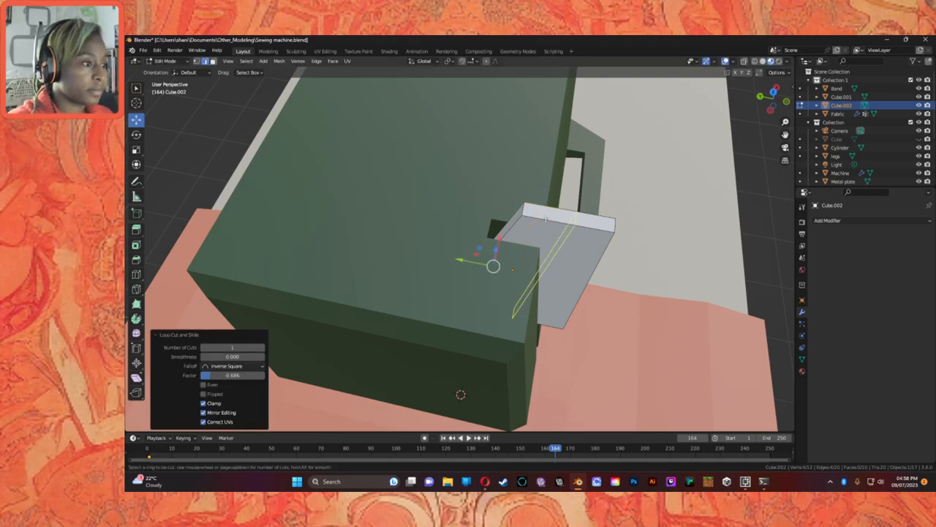
click(532, 215)
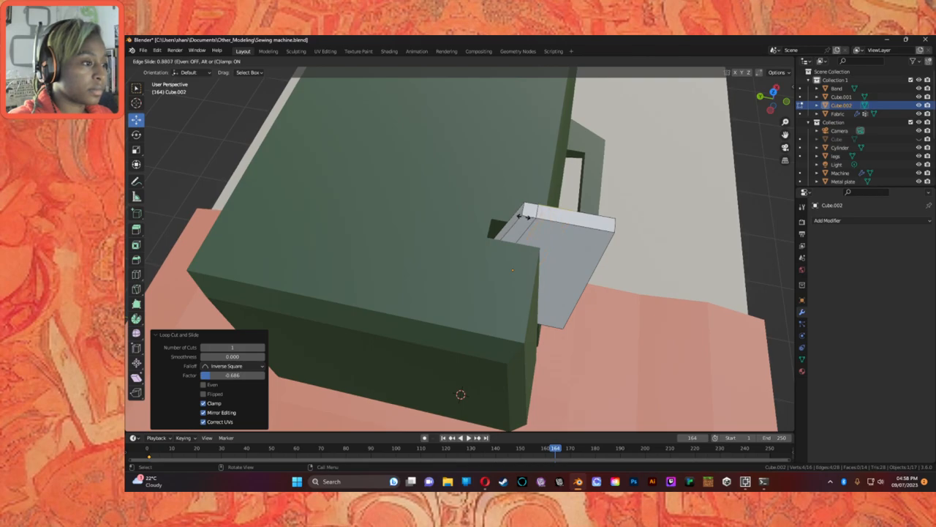
click(522, 216)
Add three more closely spaced lengthwise loop cuts near the panel's inner edge, with slide factors of about 0.79, 0.74 and 0.93.
key(ctrl+r)
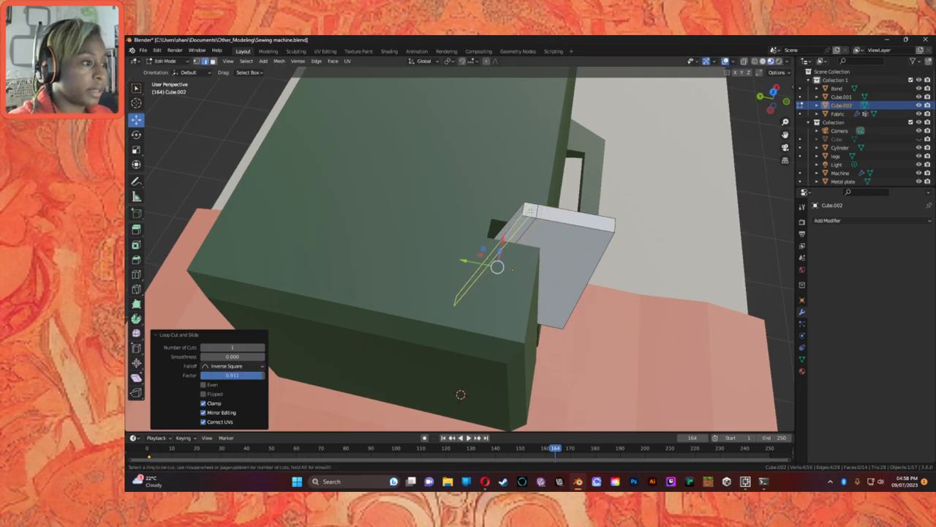
click(544, 212)
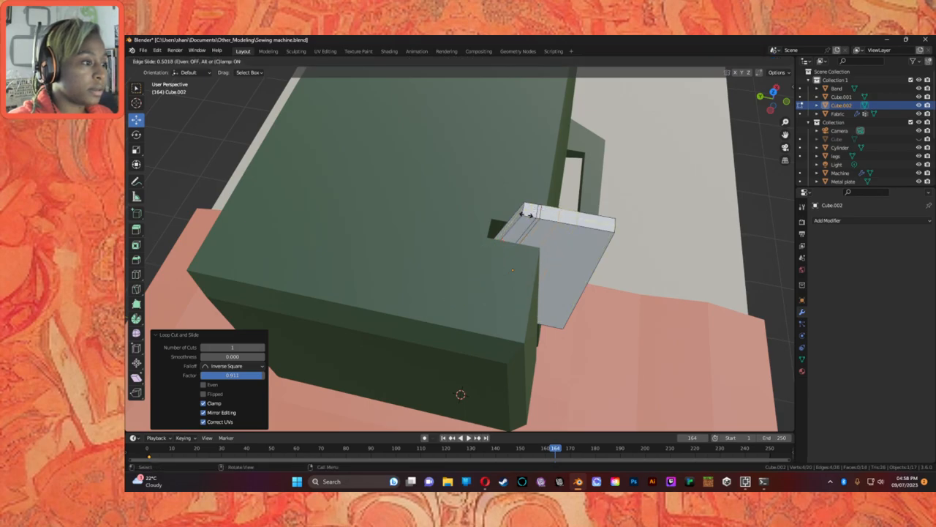
click(512, 217)
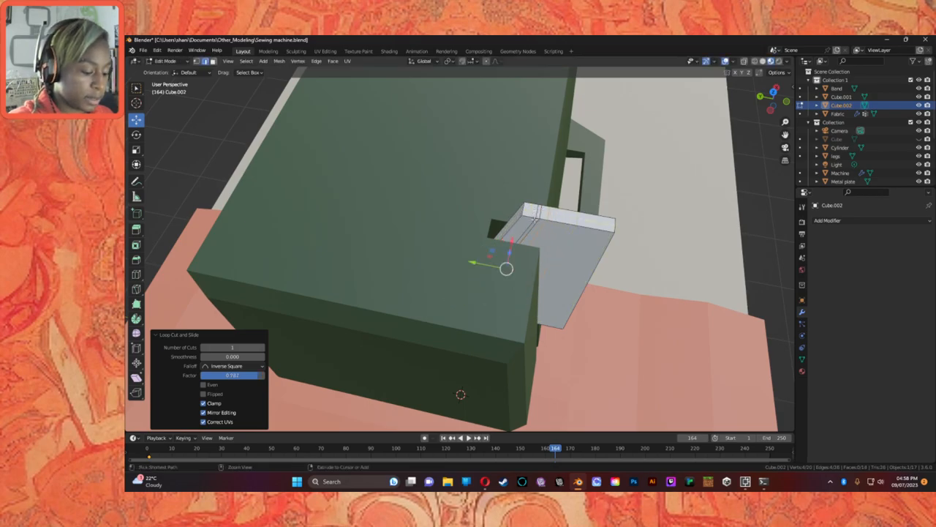
key(ctrl+r)
click(545, 215)
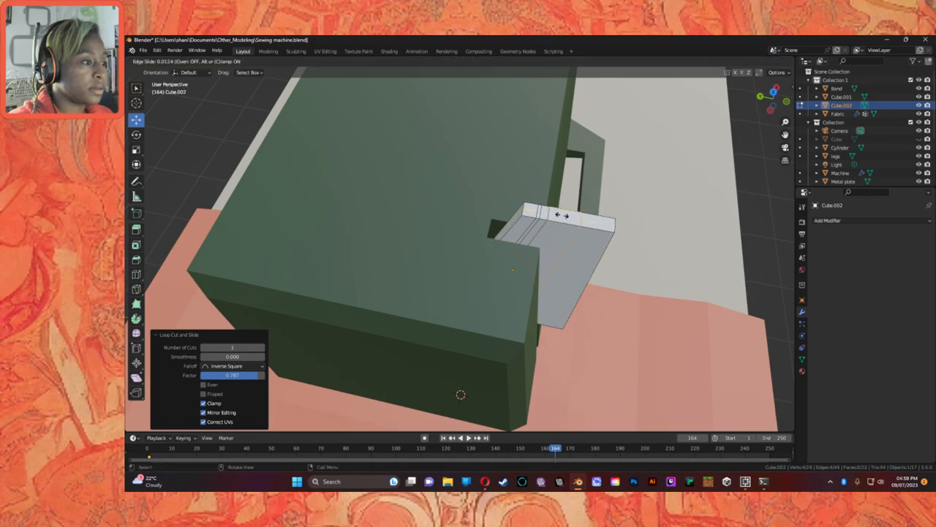
click(539, 217)
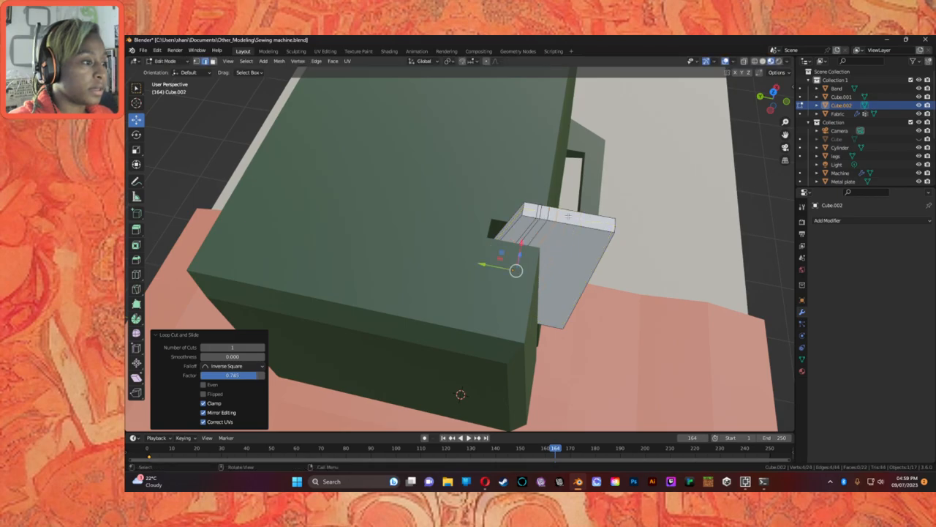
key(ctrl+r)
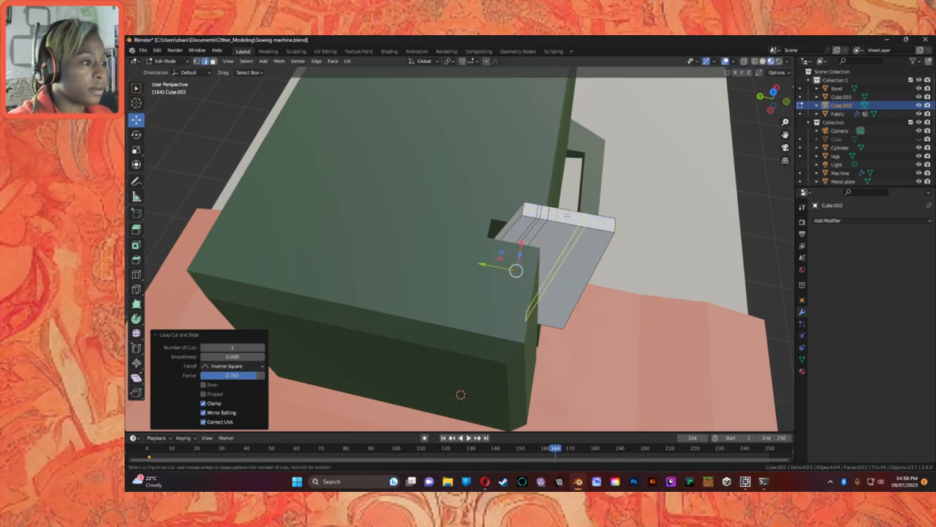
click(546, 219)
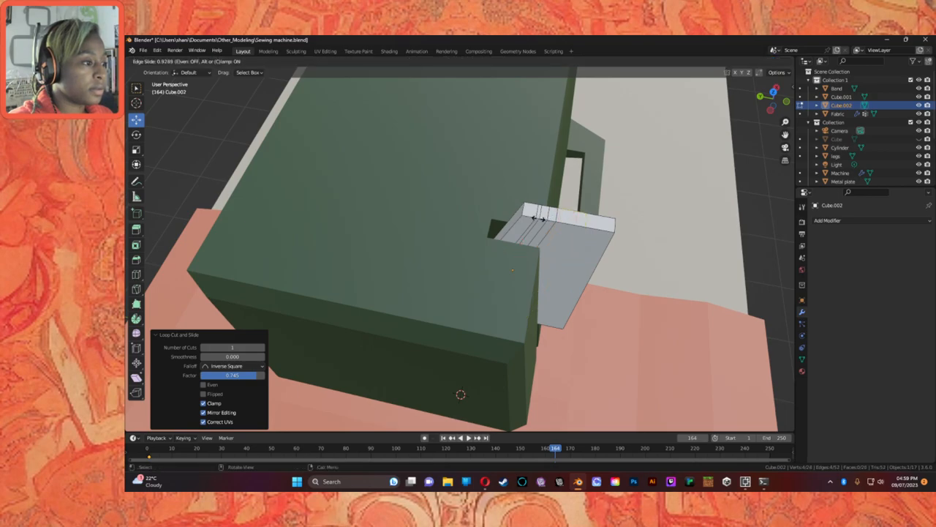
click(541, 218)
Try moving the newest edge loop outward along Y, and undo the move.
mouse_move(572, 267)
middle_down()
mouse_move(580, 240)
mouse_move(563, 234)
mouse_move(567, 257)
middle_up()
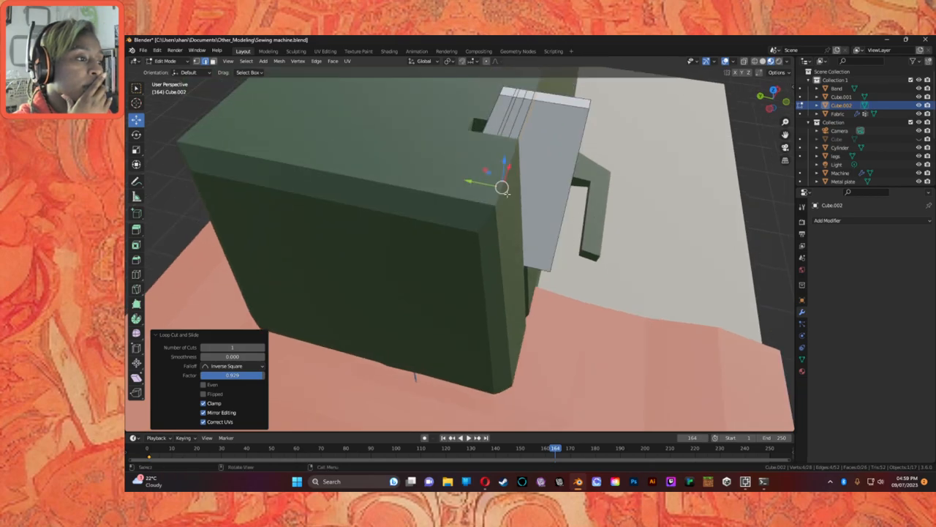
drag(472, 182, 569, 196)
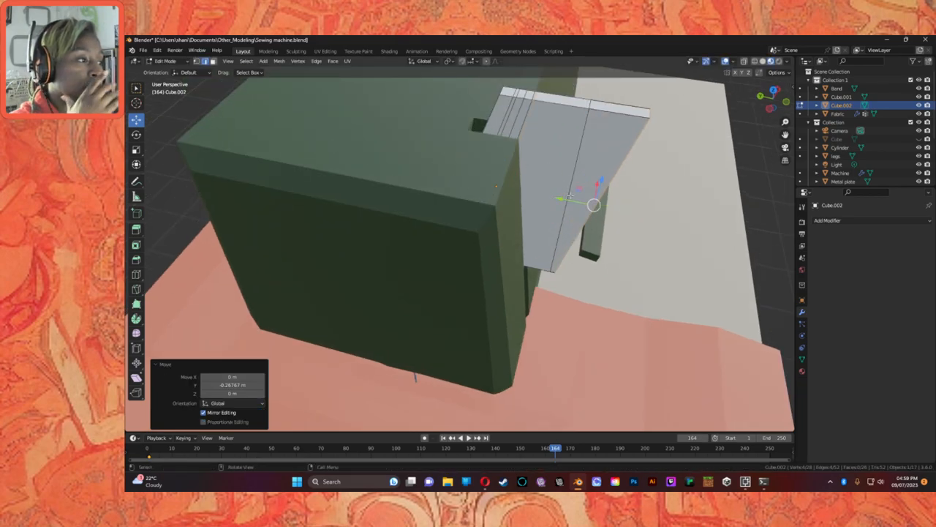
key(ctrl+z)
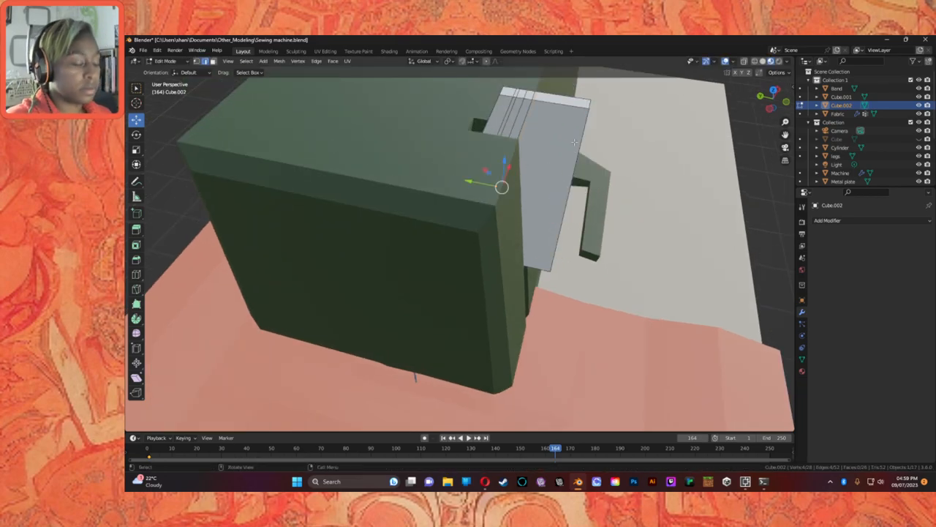
Select all of the panel's geometry and move it -0.44417 m along Y, out of the head's slot.
key(g)
key(y)
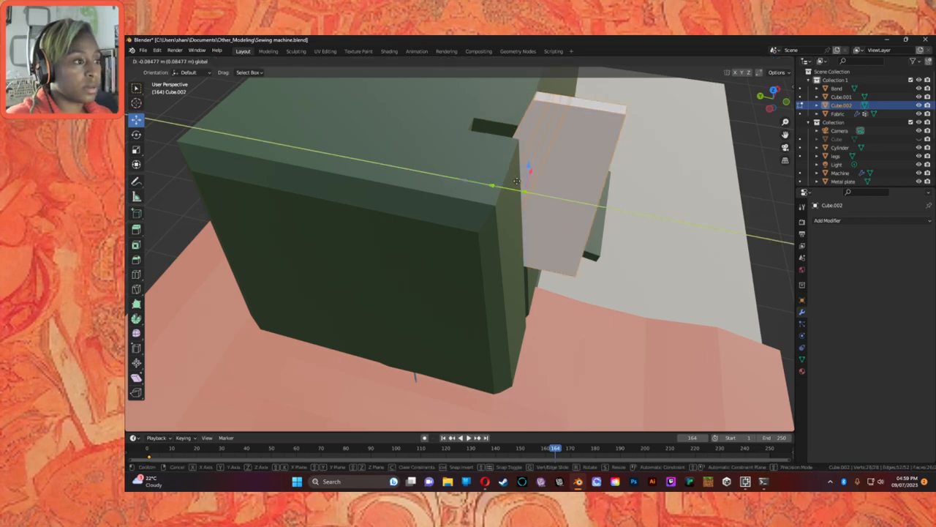
click(633, 189)
middle_drag(633, 188, 546, 210)
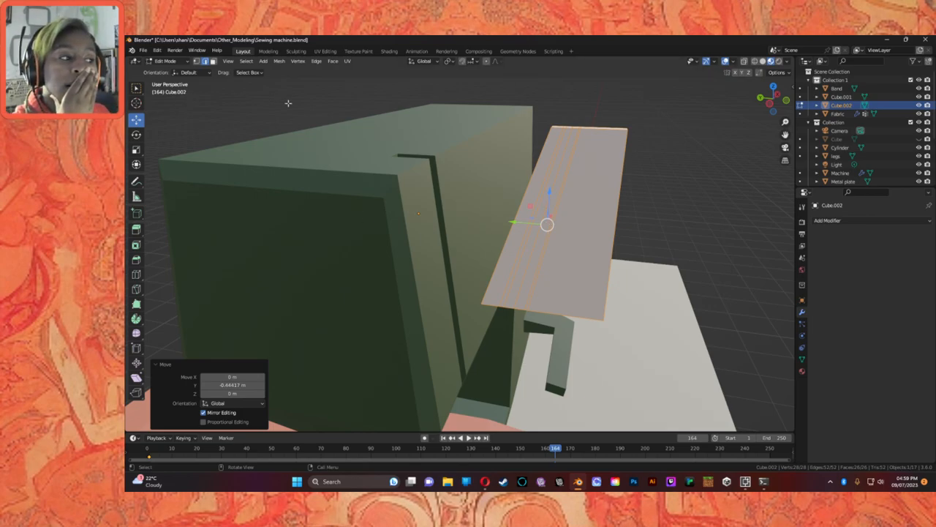
Copy the thin panel object and paste a duplicate of it into the scene.
click(583, 188)
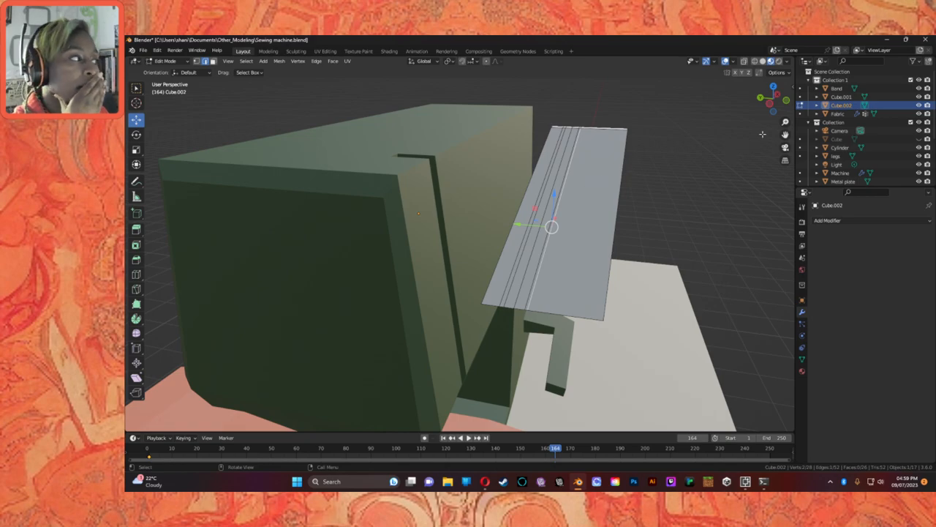
right_click(851, 107)
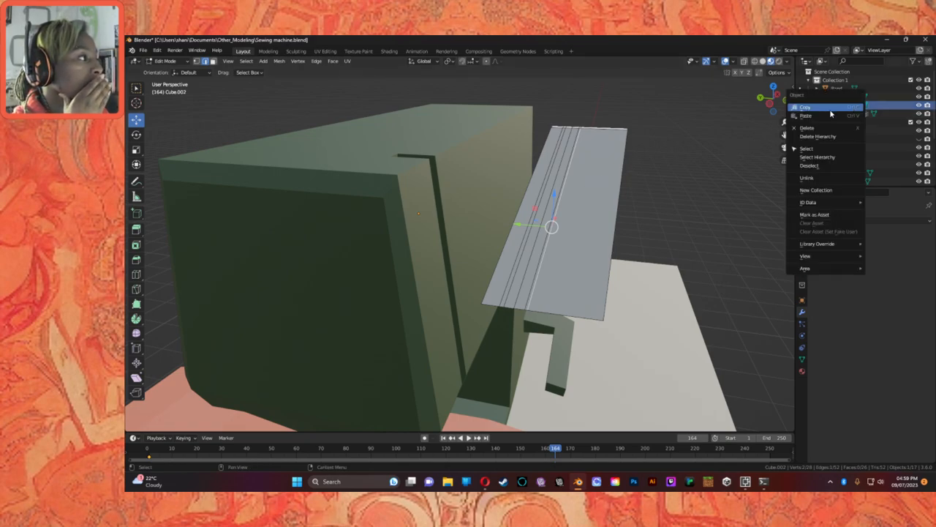
click(805, 107)
key(ctrl+v)
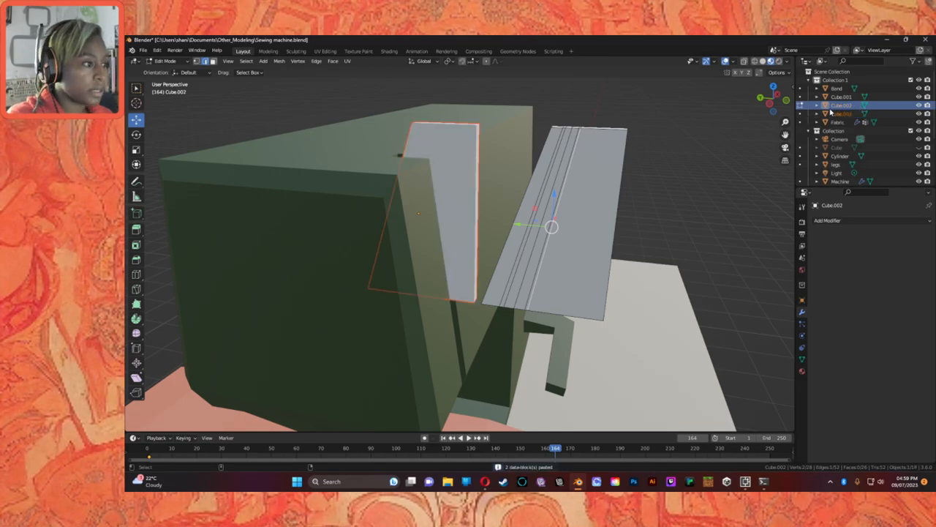
click(444, 213)
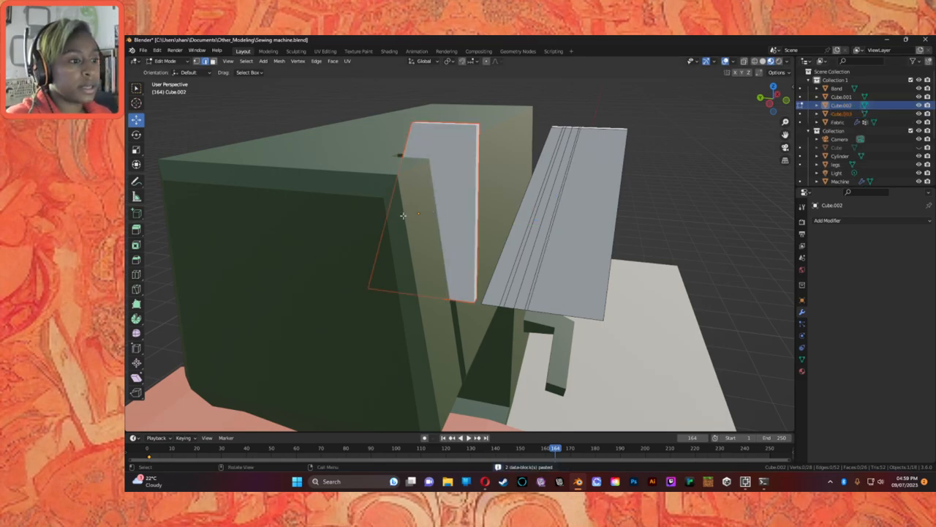
Return to Object Mode and move the pasted panel over the slanted panel, leaving its top strip and one side strip uncovered.
click(162, 62)
click(169, 71)
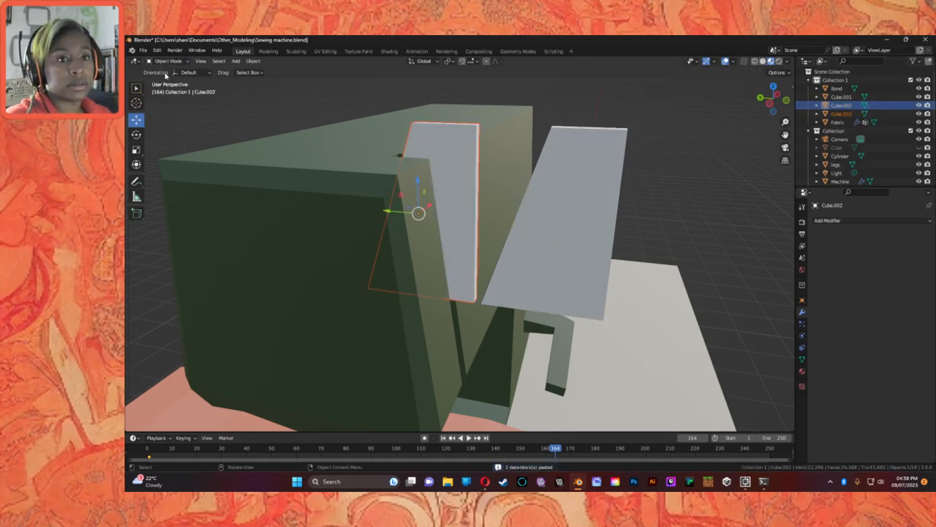
mouse_move(393, 211)
mouse_down()
mouse_move(478, 211)
mouse_move(543, 226)
mouse_up()
click(755, 61)
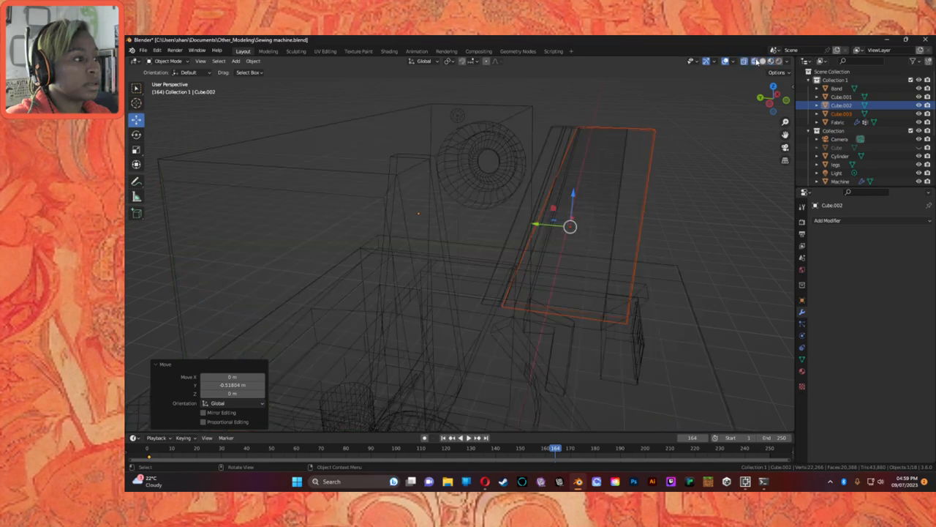
mouse_move(536, 224)
mouse_down()
mouse_move(563, 228)
mouse_move(543, 227)
mouse_up()
drag(579, 196, 577, 225)
drag(541, 253, 518, 263)
drag(556, 226, 557, 217)
click(605, 154)
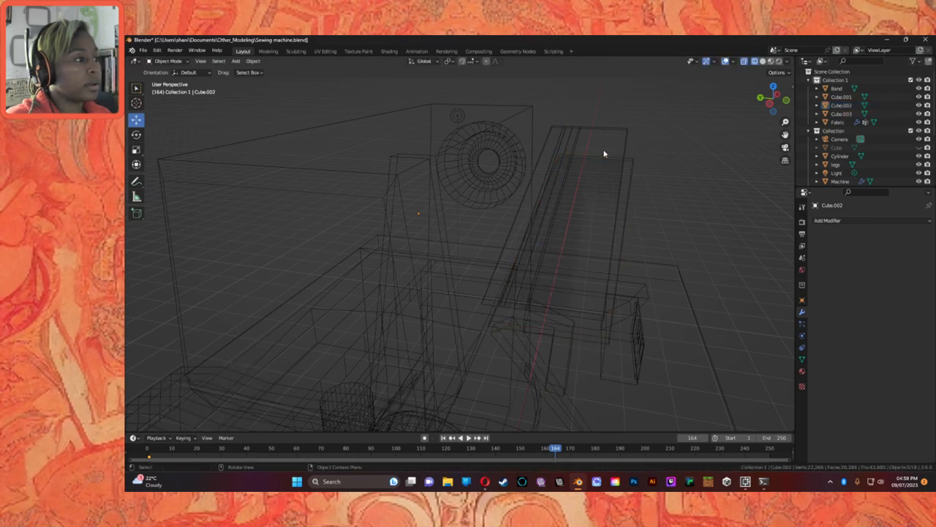
Rename the small hooked object Cube.001 as Revesre_Lever.
mouse_move(621, 169)
middle_down()
mouse_move(578, 183)
mouse_move(619, 168)
middle_up()
click(836, 98)
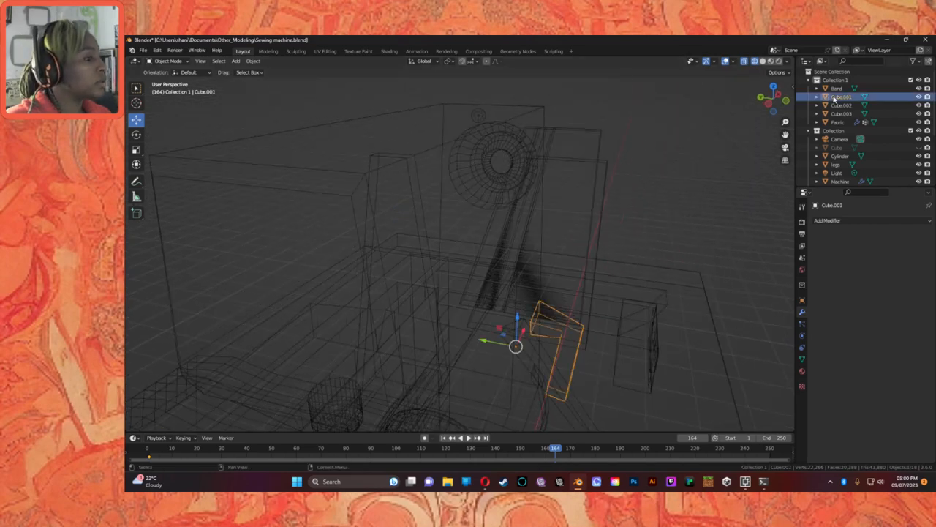
click(841, 114)
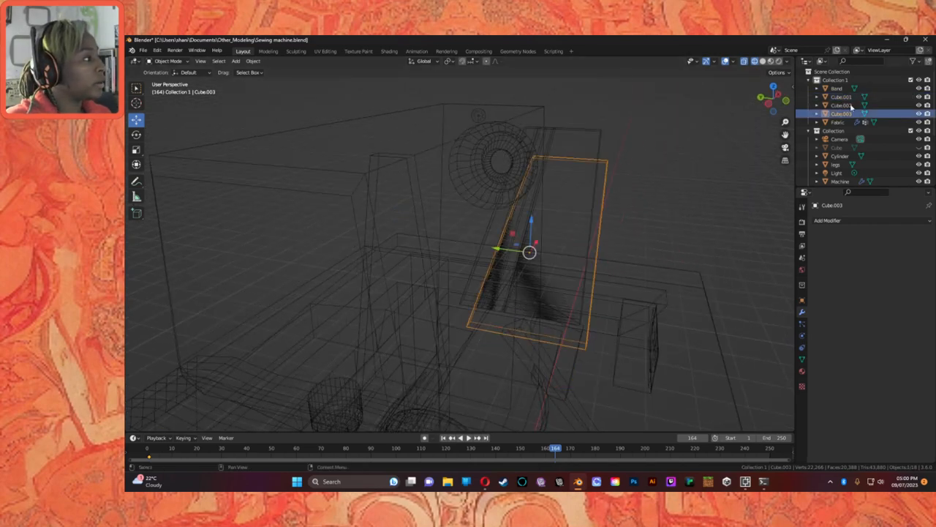
double_click(841, 97)
text(P)
text(everse)
text(_Lever)
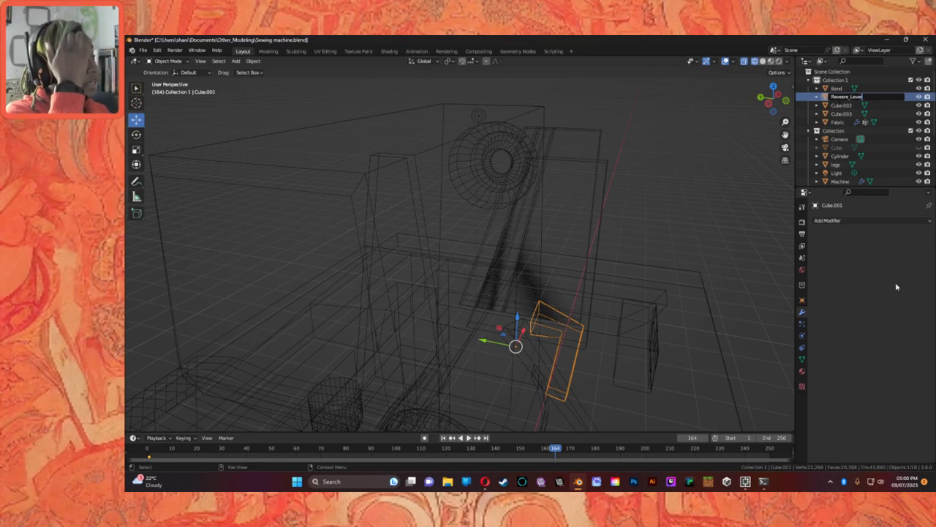
key(Return)
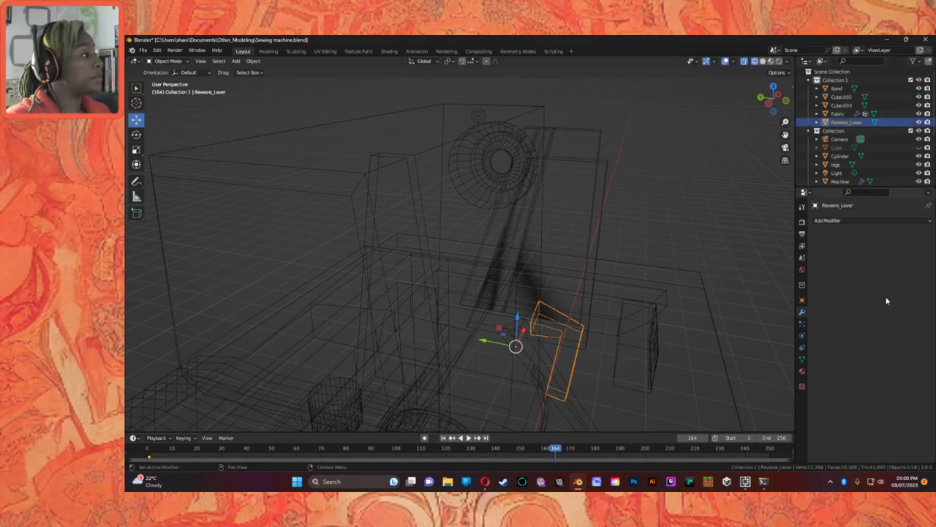
Add a Boolean Difference modifier to the slanted panel Cube.002, with Cube.003 as the cutting object.
click(838, 88)
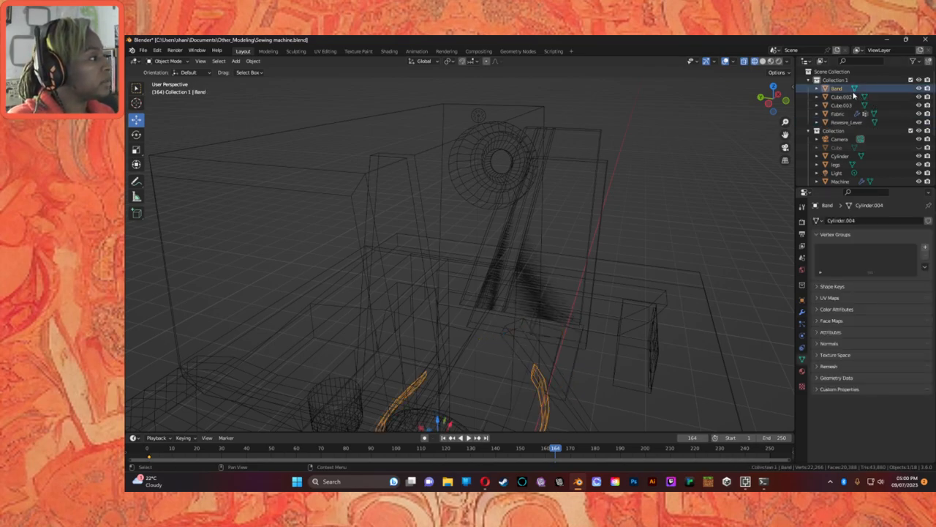
click(847, 97)
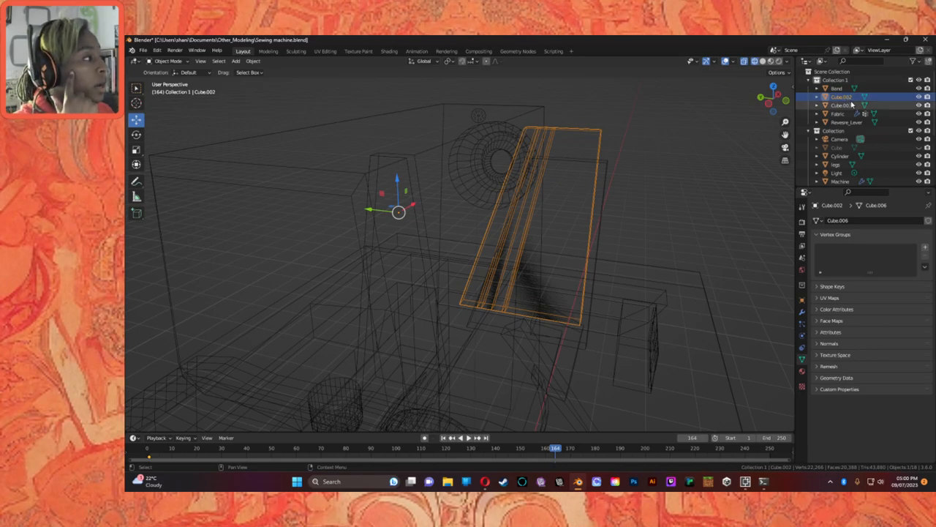
click(803, 312)
click(827, 220)
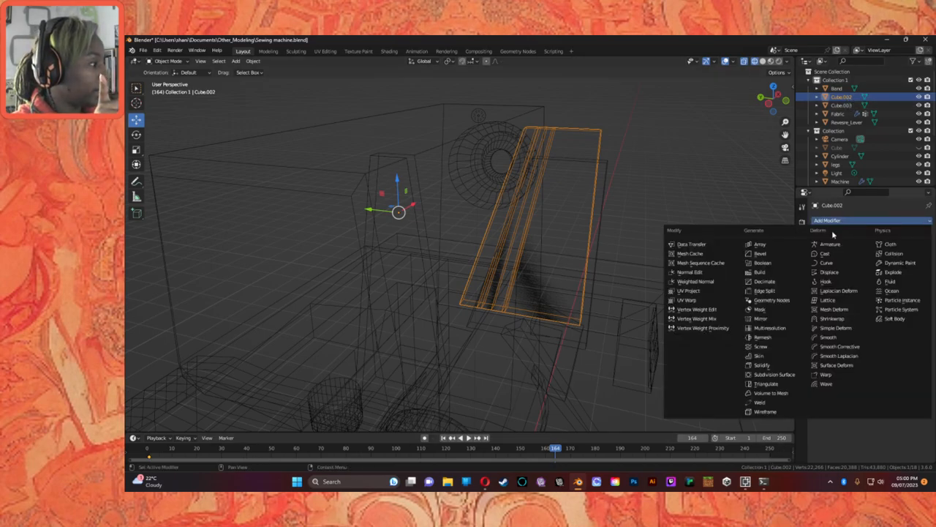
click(778, 262)
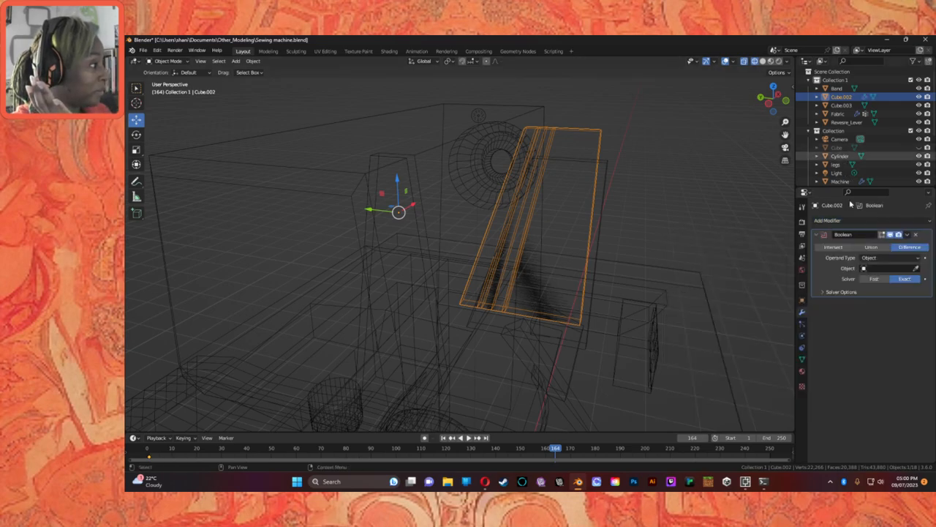
click(915, 268)
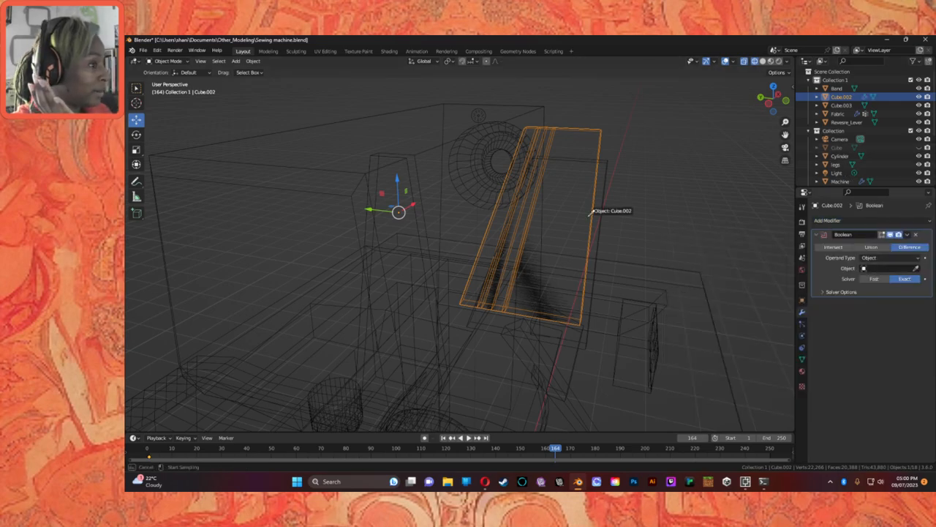
click(613, 153)
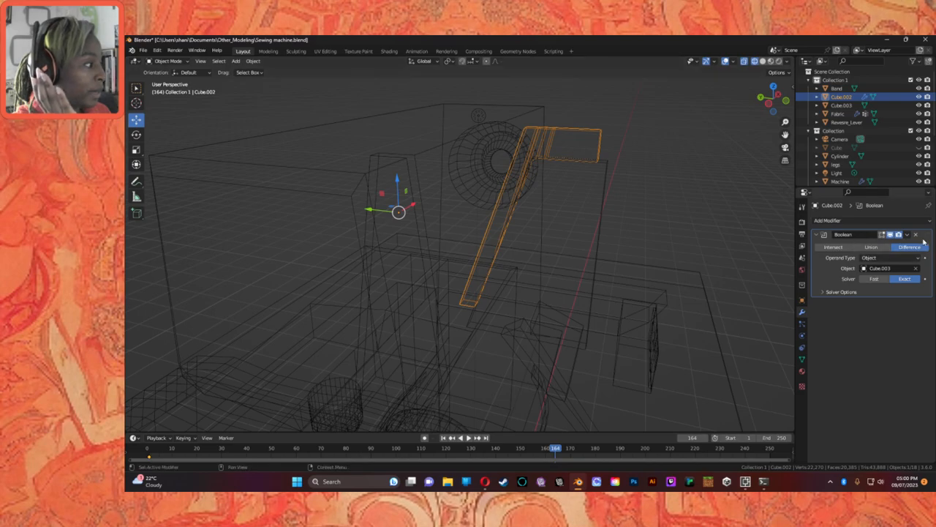
Duplicate the slanted panel's Boolean modifier and apply both copies.
click(907, 234)
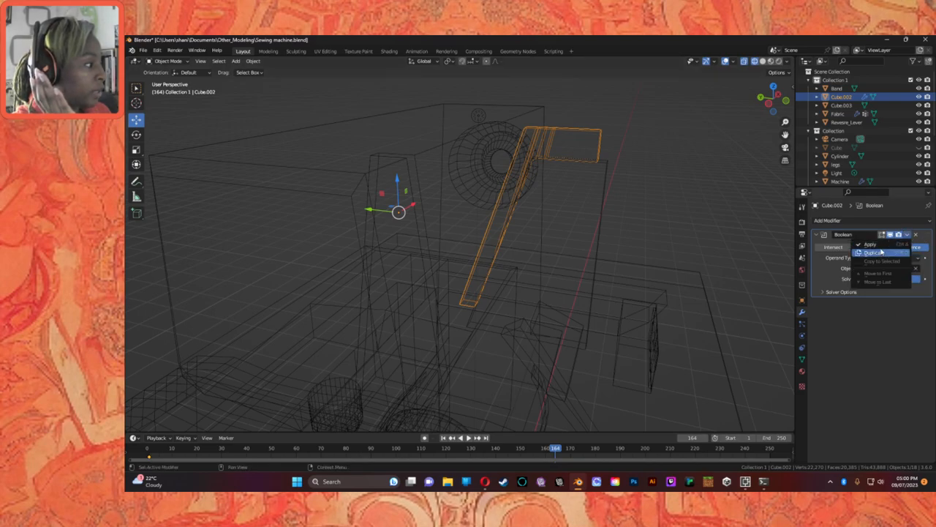
click(877, 250)
click(907, 234)
click(907, 252)
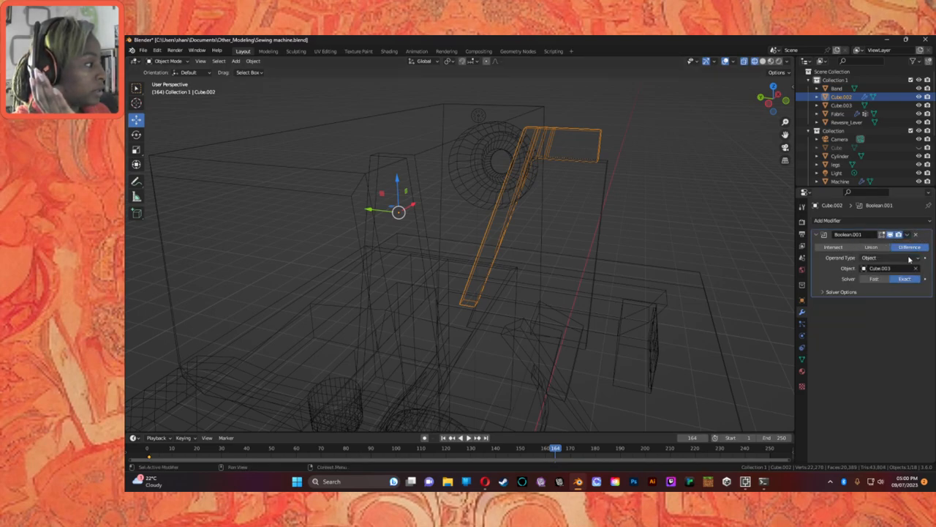
click(908, 234)
click(879, 246)
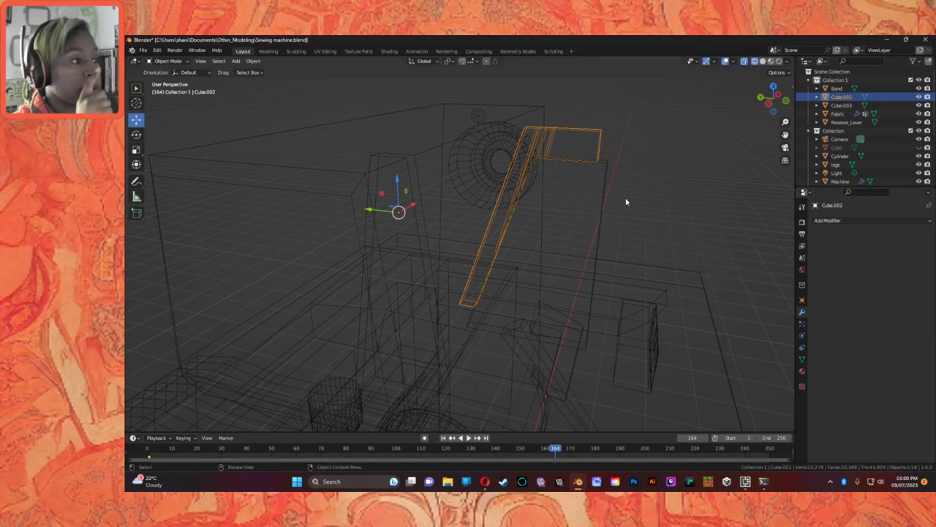
Delete the cutting panel Cube.003 and display the model in solid shading.
click(590, 194)
click(598, 190)
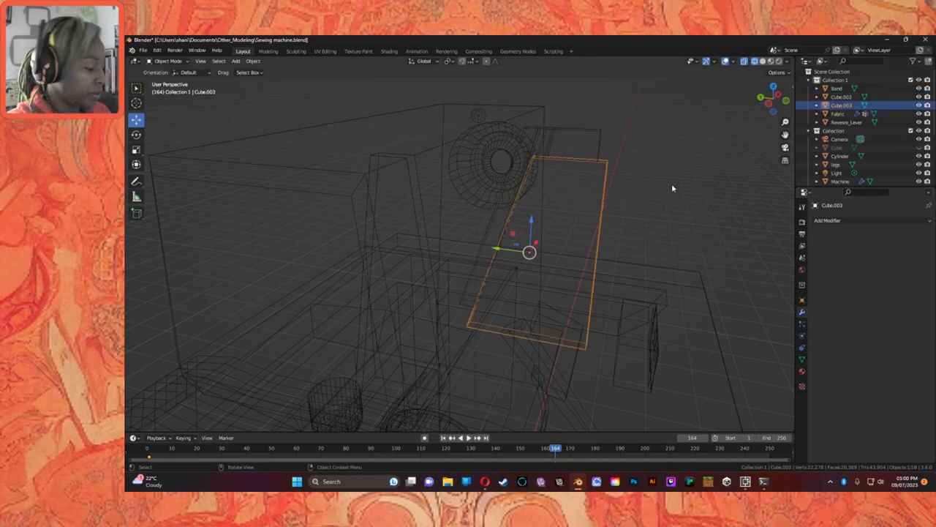
key(Delete)
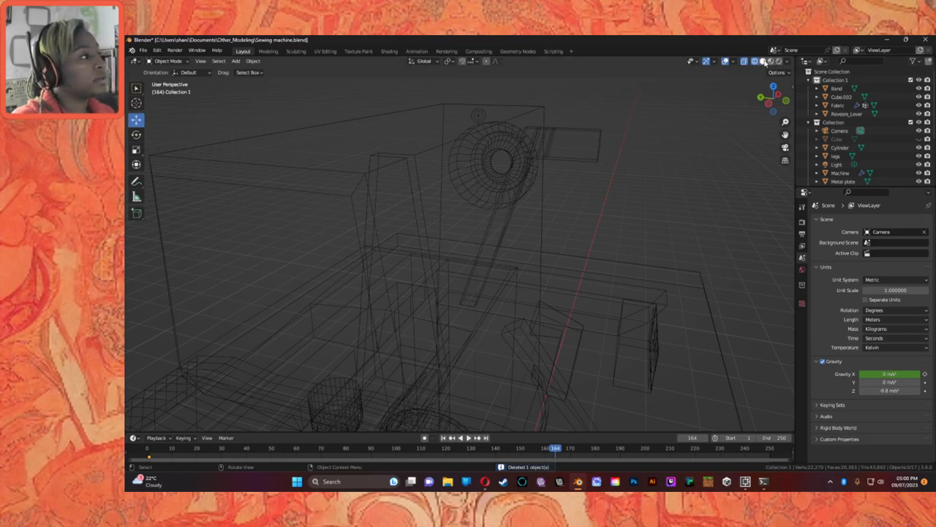
click(762, 62)
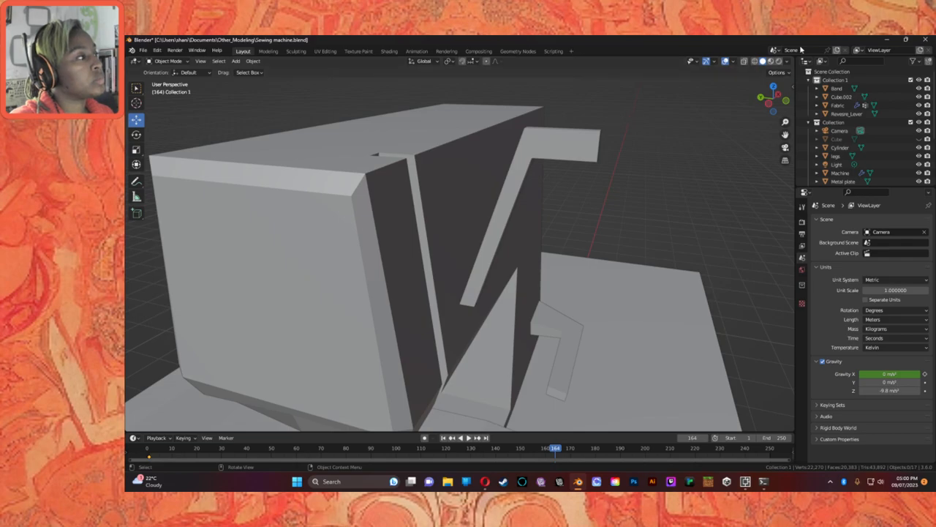
Shorten the upper arm of Cube.002 in Edit Mode by moving its end about 0.106 m along Y in wireframe display.
click(754, 62)
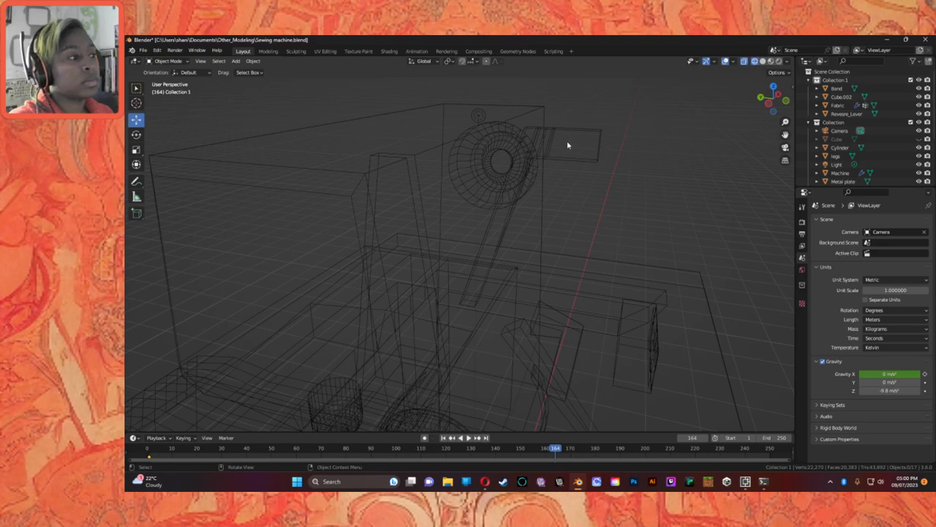
click(593, 134)
click(166, 60)
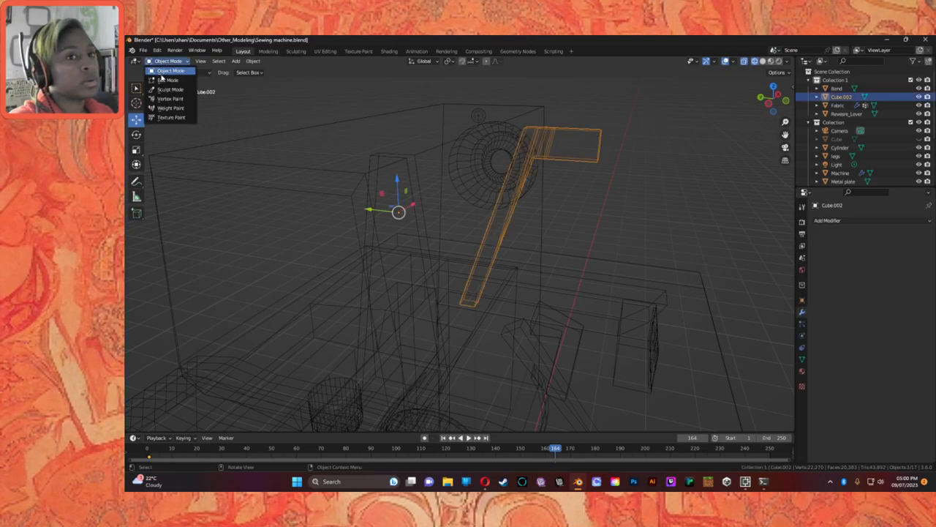
click(169, 78)
drag(620, 110, 581, 180)
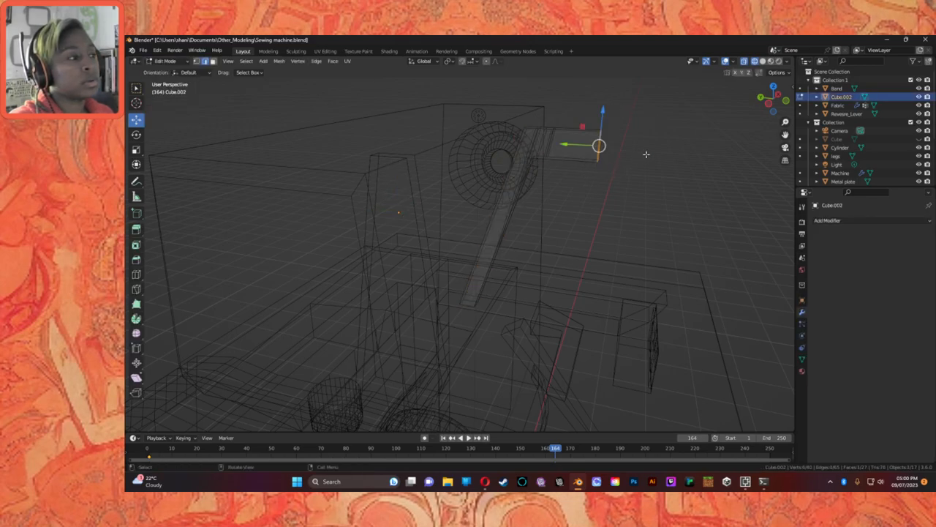
drag(558, 147, 523, 153)
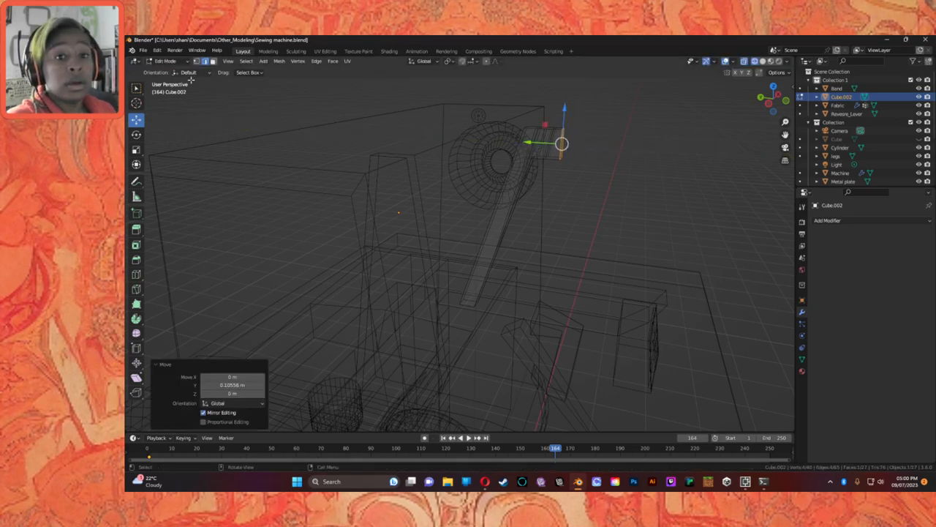
Scale the arm's end to about 0.473 along Z and move it about 0.008 m along Y.
click(136, 150)
drag(556, 110, 563, 129)
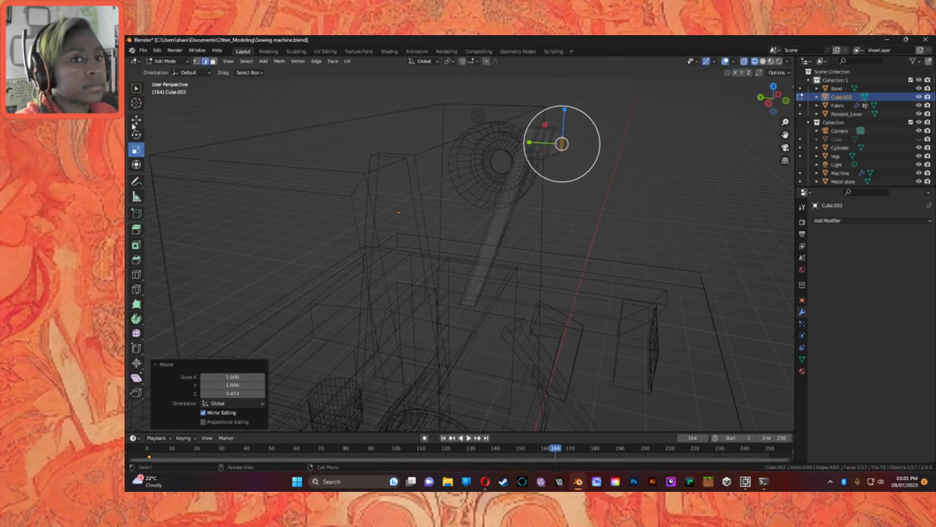
click(136, 119)
drag(531, 142, 528, 142)
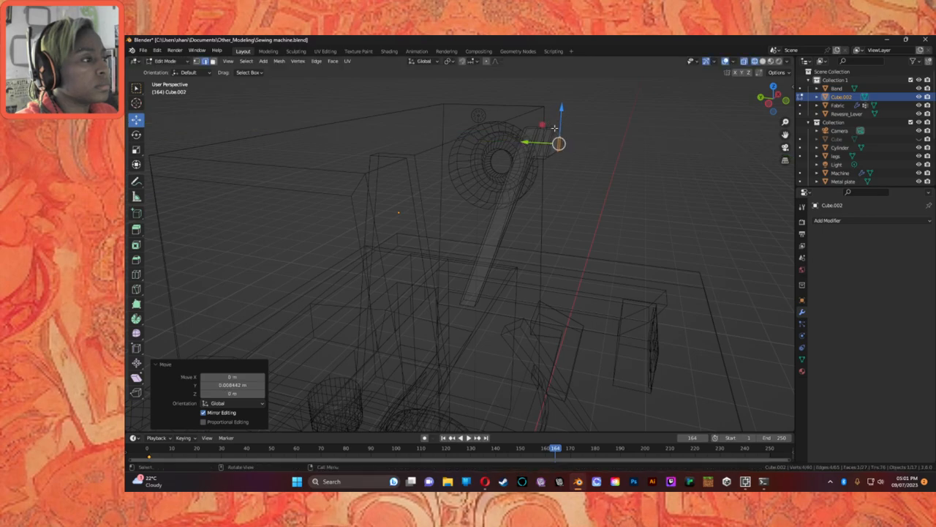
Switch to solid shading and lower the upper corner edge of the arm's tapered end by about 0.011 m along Z.
middle_drag(556, 128, 563, 155)
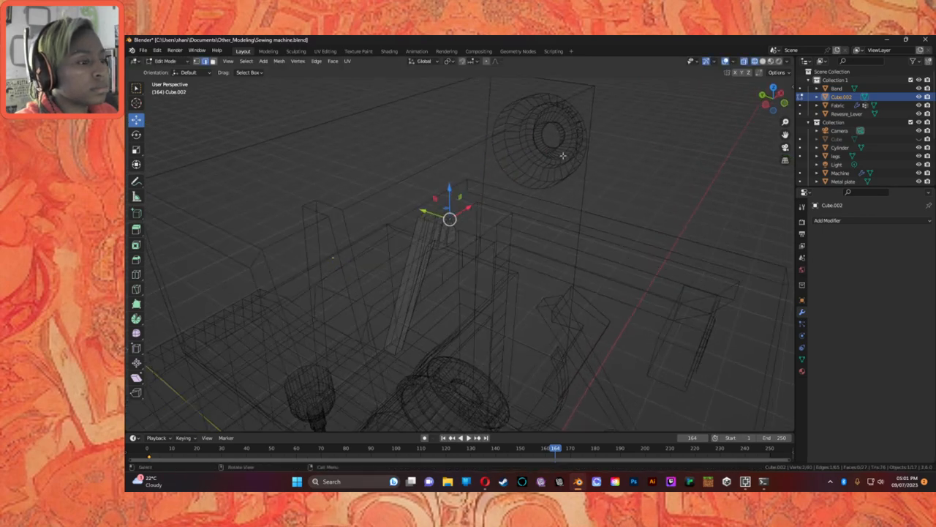
click(762, 62)
scroll(481, 251, up, 3)
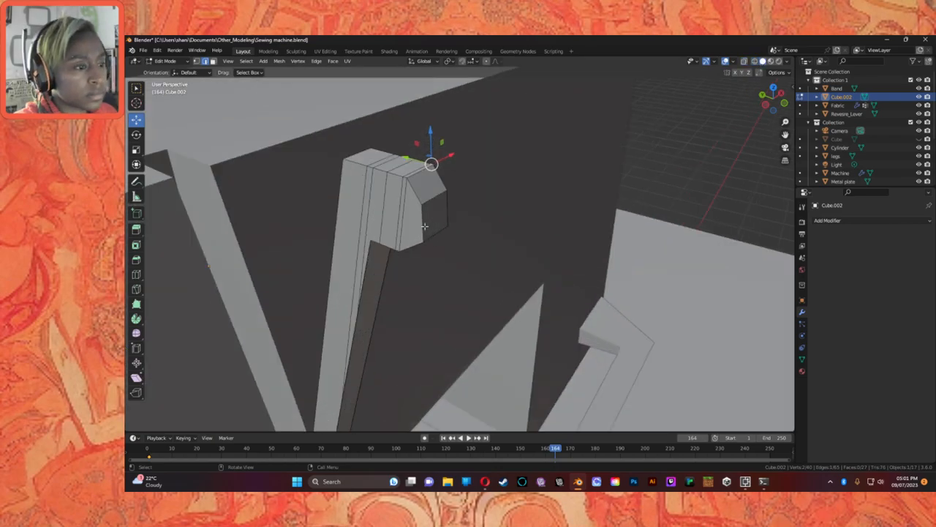
click(421, 171)
drag(421, 138, 449, 171)
Move the same upper corner edge slightly outward in the negative Y direction to round the tip.
middle_drag(466, 174, 490, 159)
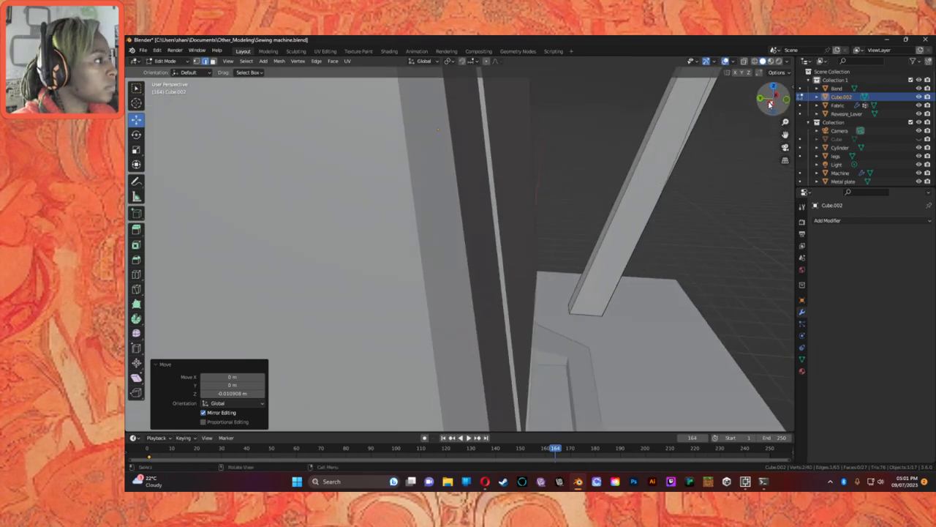
click(766, 109)
middle_drag(653, 139, 568, 293)
scroll(604, 245, up, 4)
scroll(602, 246, down, 4)
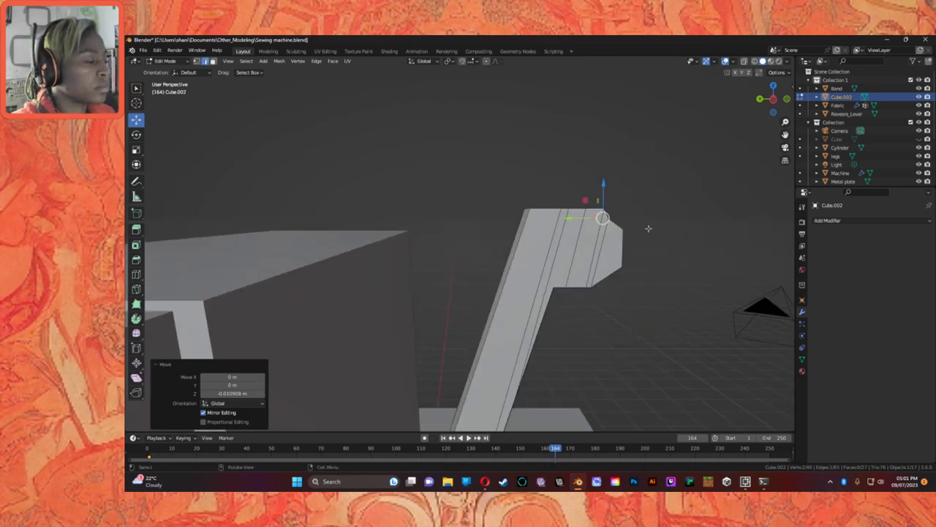
middle_drag(628, 213, 622, 217)
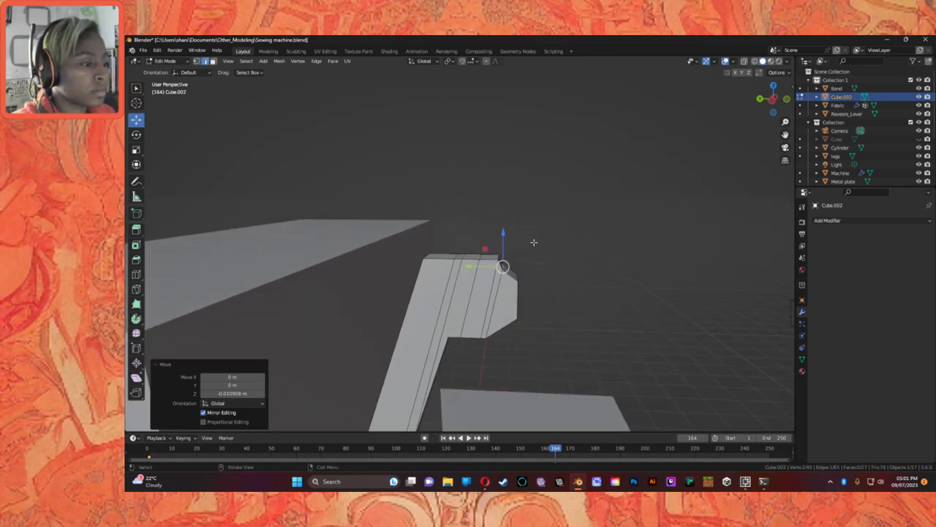
drag(469, 266, 477, 268)
Select the sloped edge on the underside of the arm's tip.
middle_drag(501, 331, 495, 317)
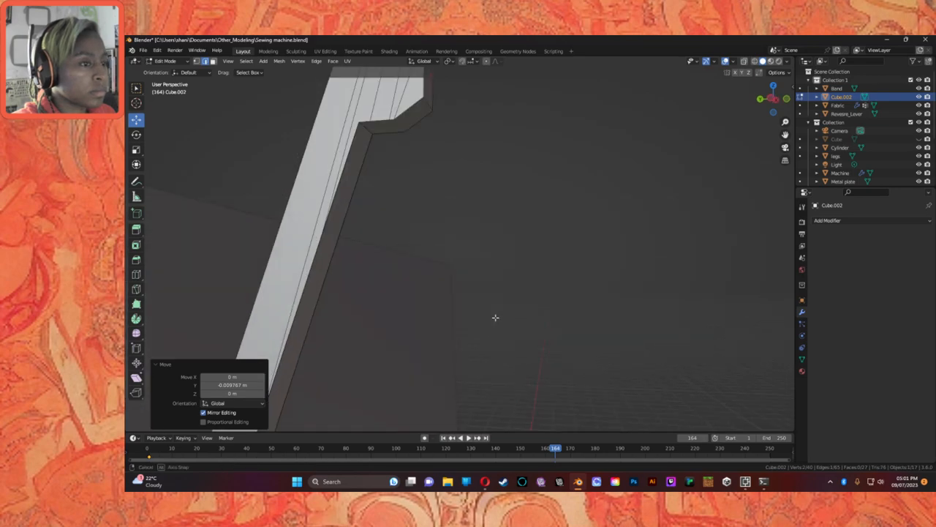
middle_drag(426, 202, 428, 202)
click(393, 142)
shift+click(399, 142)
click(400, 142)
click(398, 136)
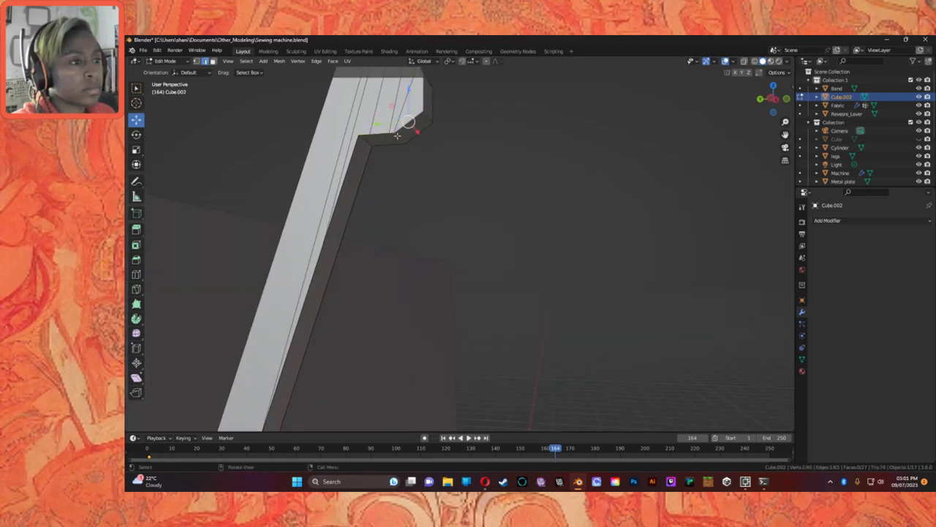
middle_drag(402, 132, 439, 197)
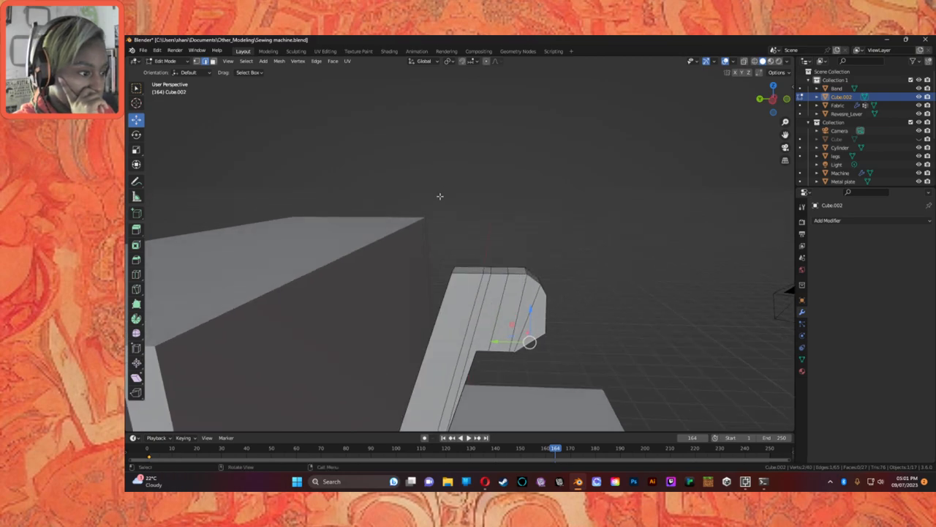
Select two adjacent edges on top of the lever's hooked end and raise them about 0.009 m along Z.
click(482, 271)
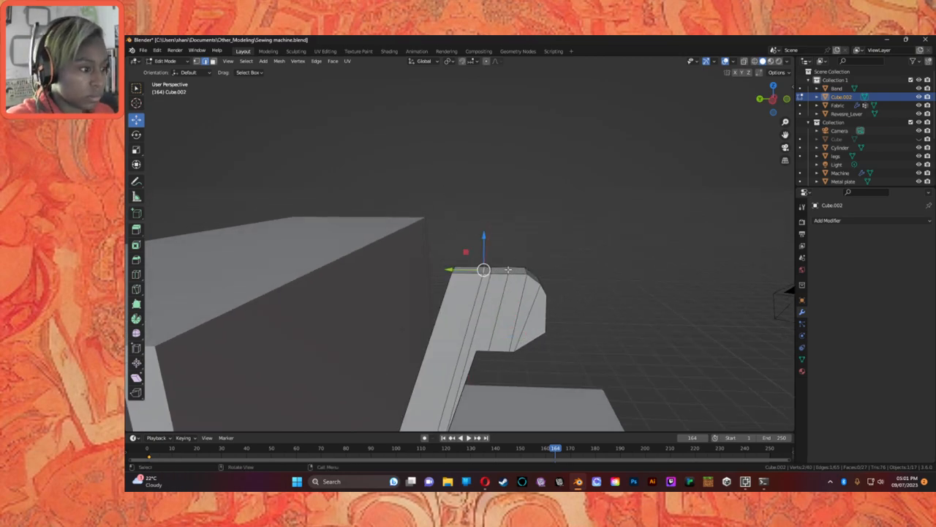
shift+click(507, 271)
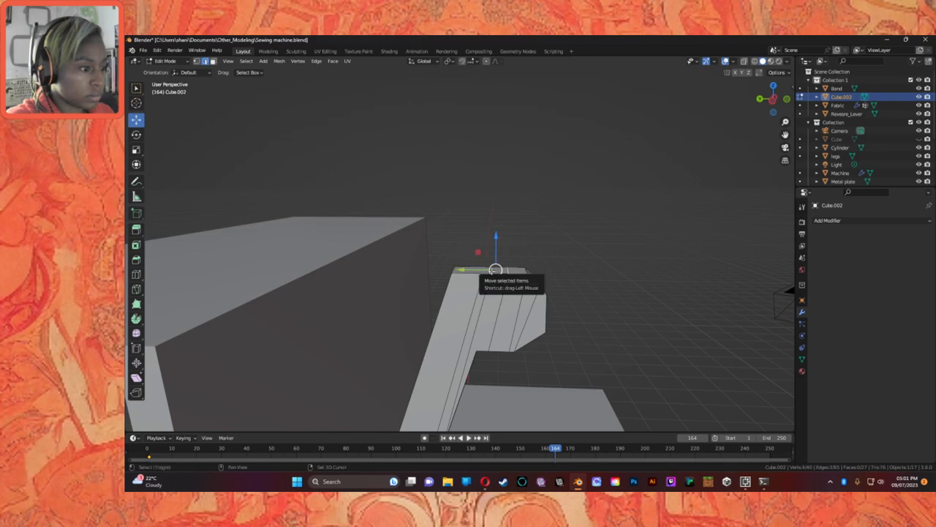
drag(494, 235, 490, 227)
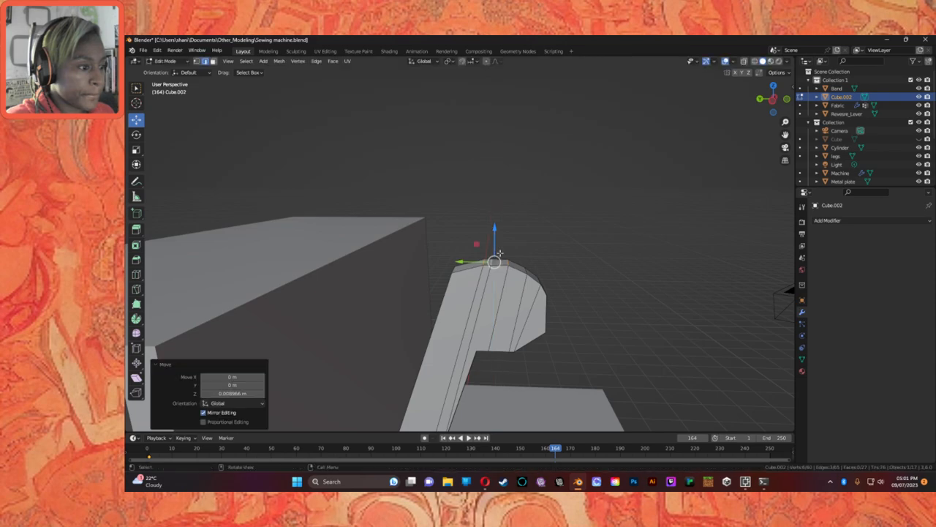
Raise the middle top edge about 0.005 m along Z and shift the neighbouring edge nearer the arm's back toward positive Y.
click(516, 262)
click(490, 262)
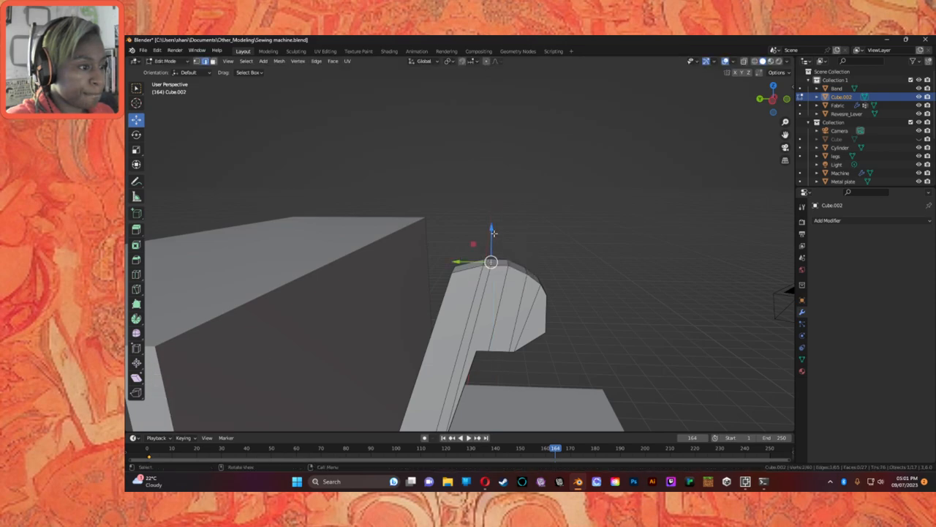
drag(494, 234, 492, 226)
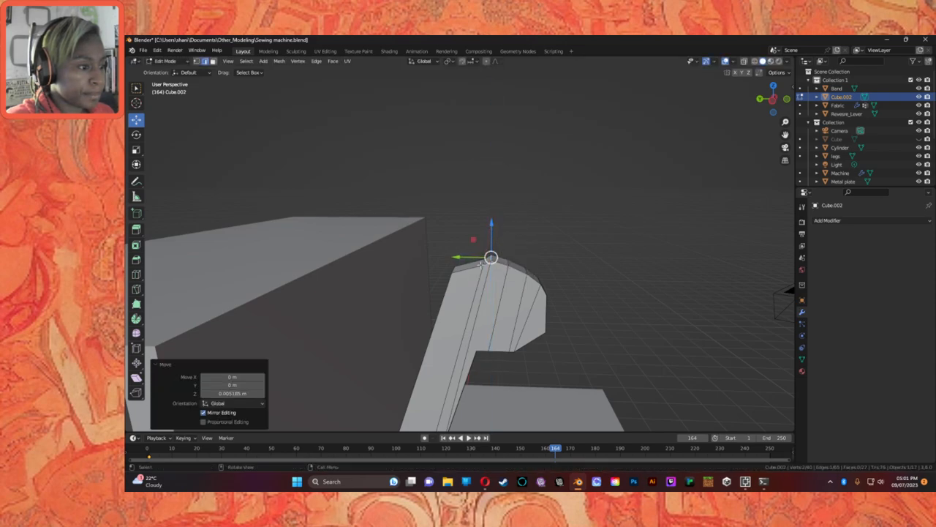
click(481, 264)
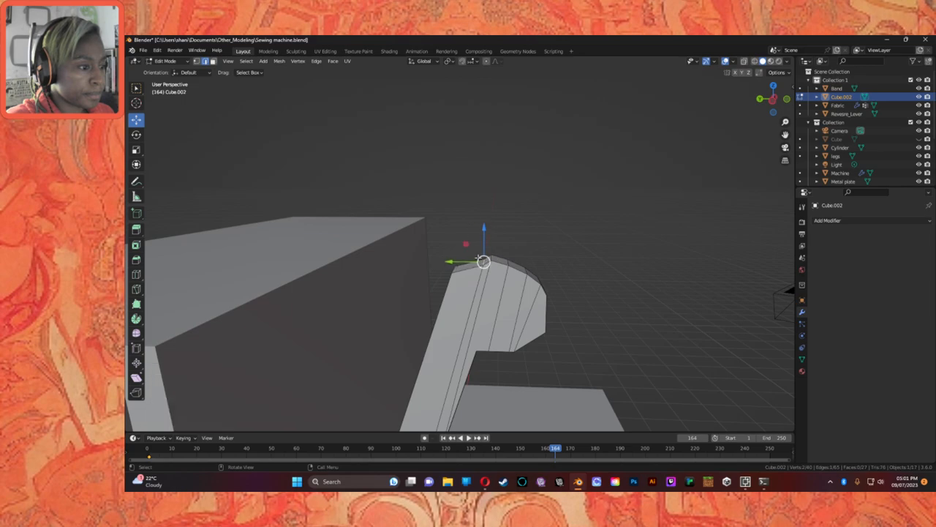
drag(455, 262, 438, 266)
Adjust the lower corner edge of the hook's end face slightly along Z and move it about 0.013 m along Y.
middle_drag(562, 329, 524, 311)
click(313, 169)
middle_drag(311, 165, 453, 197)
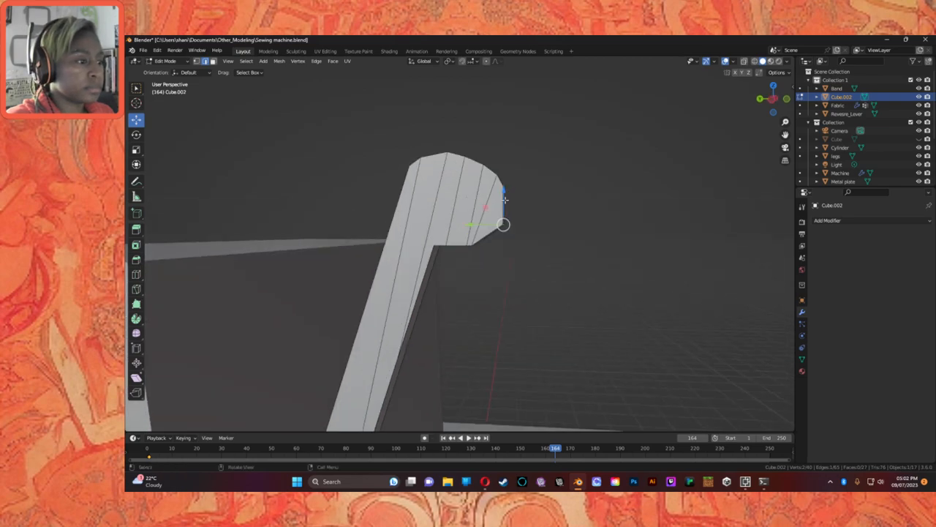
drag(501, 188, 502, 193)
drag(502, 227, 456, 218)
Try to rotate the hook's lower corner edge by about 11.2°.
middle_drag(505, 215, 426, 188)
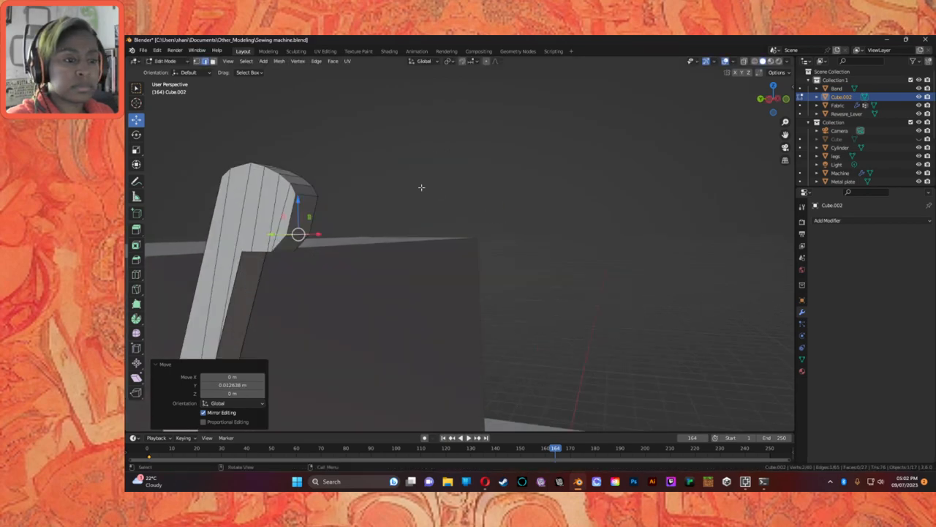
key(r)
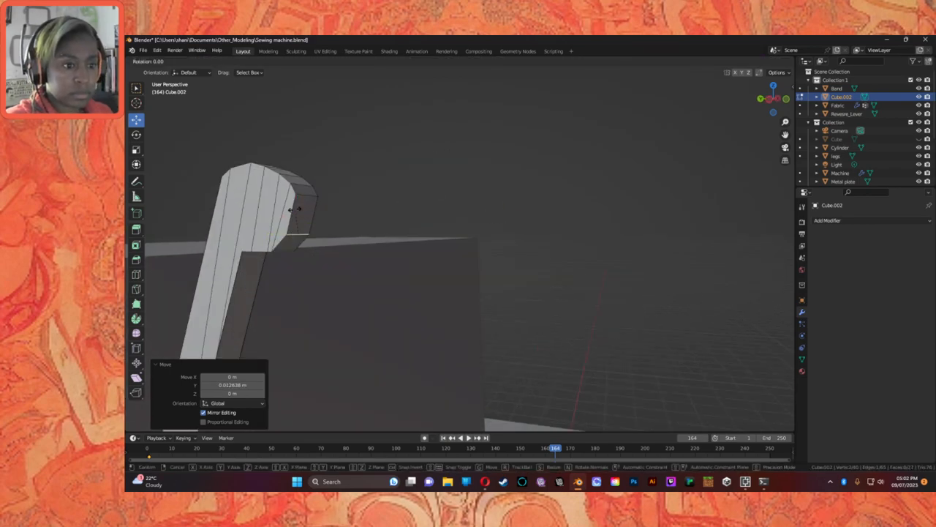
click(300, 222)
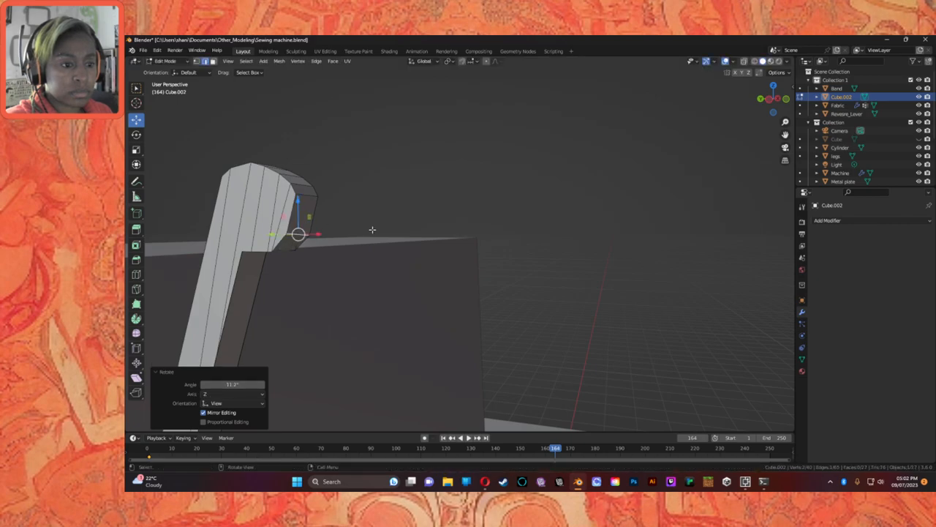
key(ctrl+z)
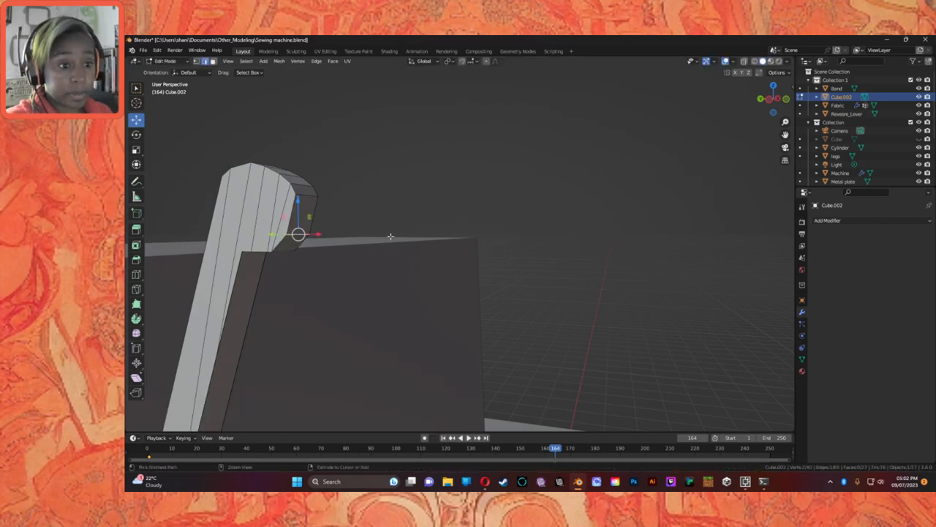
click(165, 61)
click(169, 73)
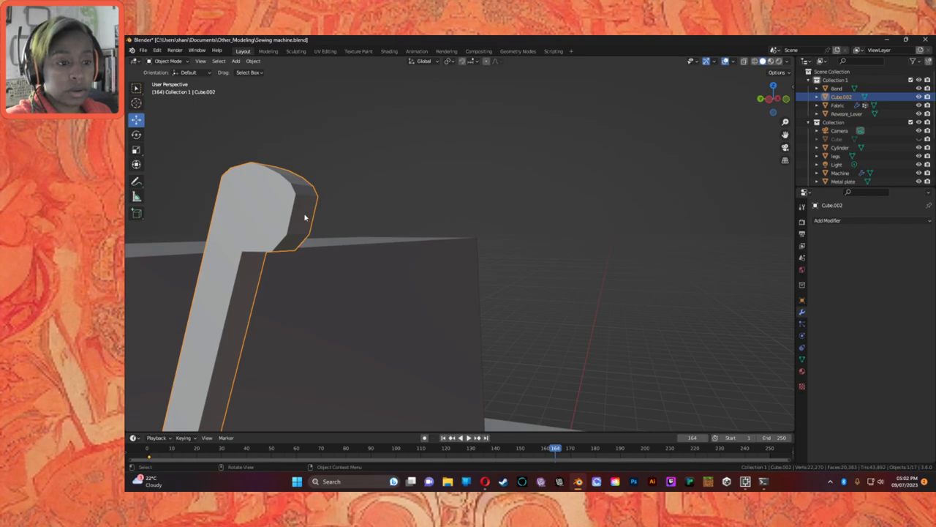
click(165, 61)
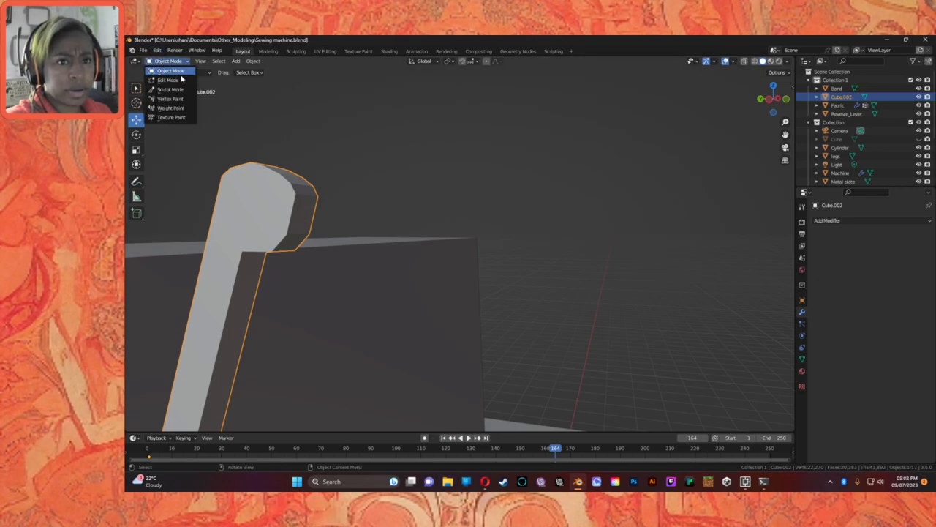
click(327, 229)
click(298, 218)
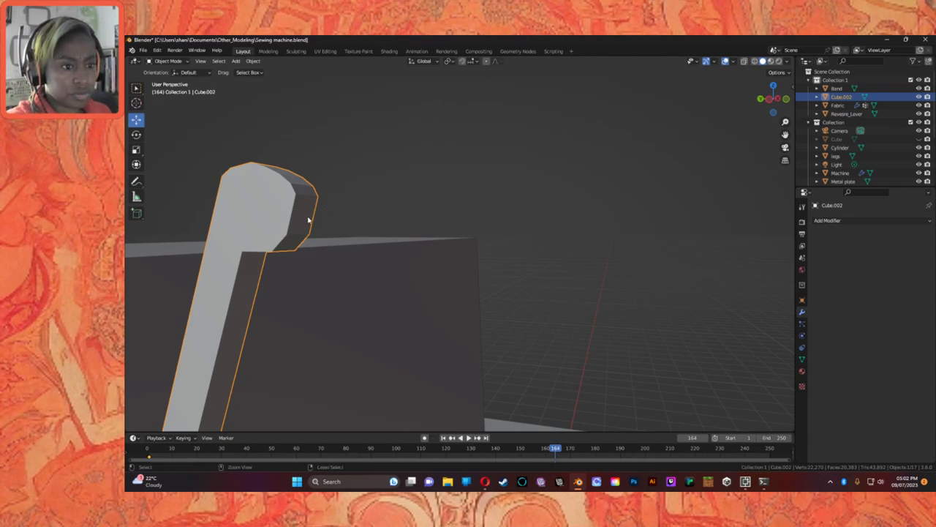
key(Tab)
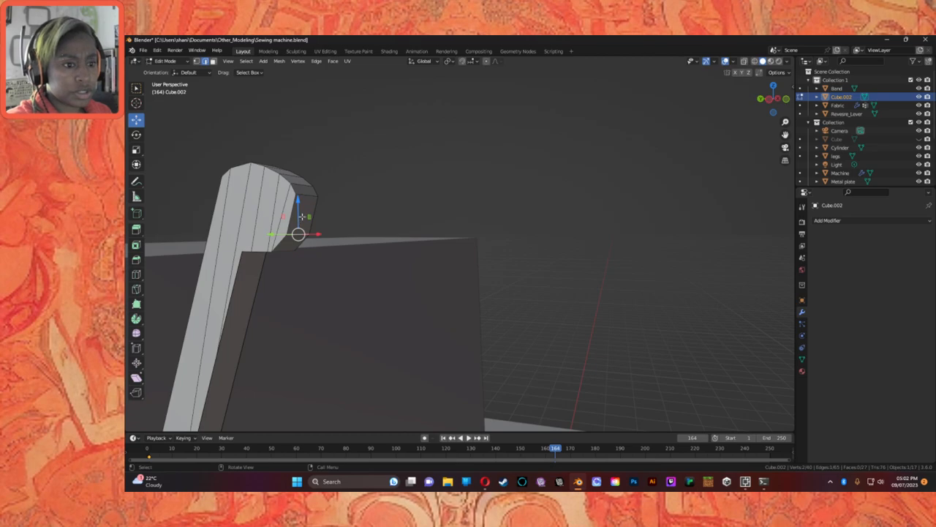
click(310, 215)
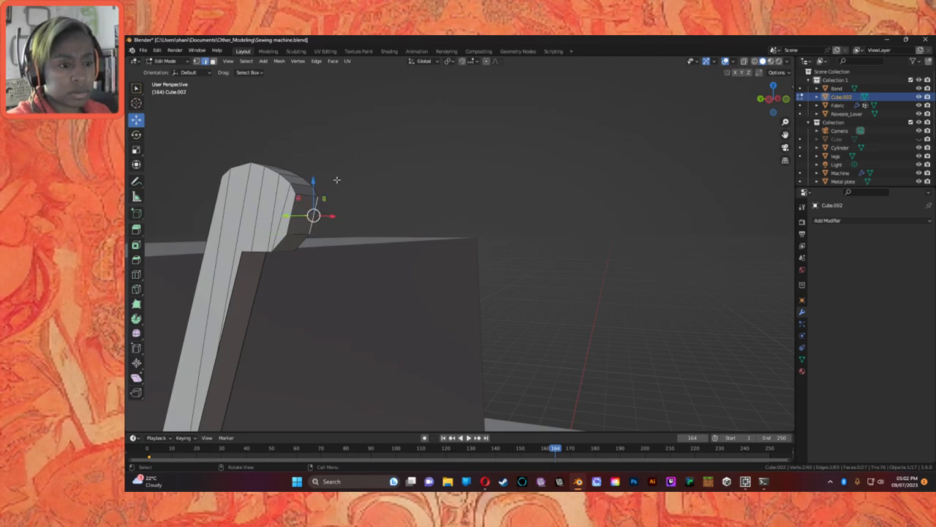
key(Tab)
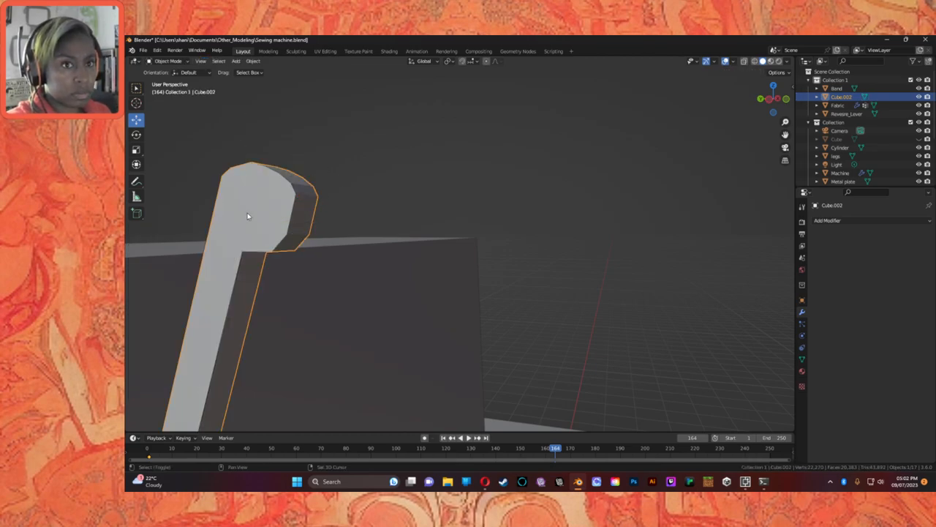
key(Tab)
Add two loop cuts across the lower part of the hook, around its end face and sloped underside.
key(ctrl+r)
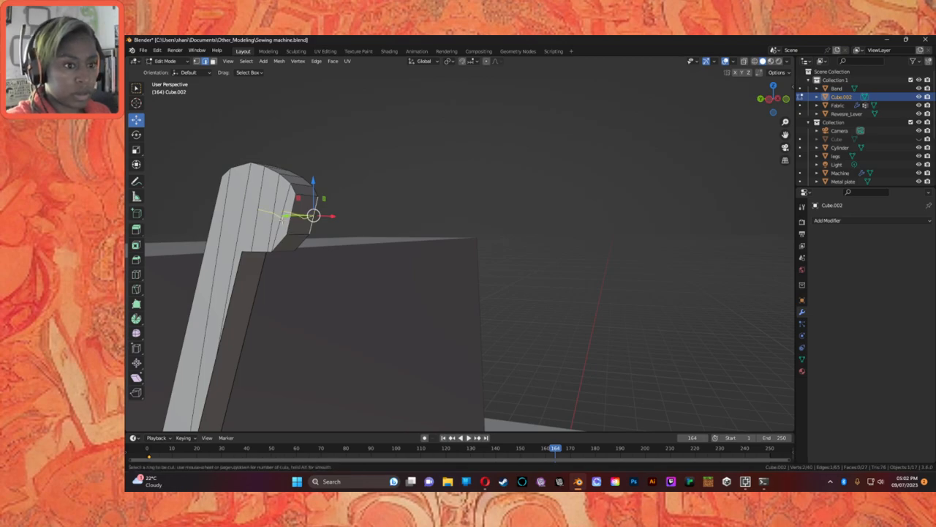
click(304, 217)
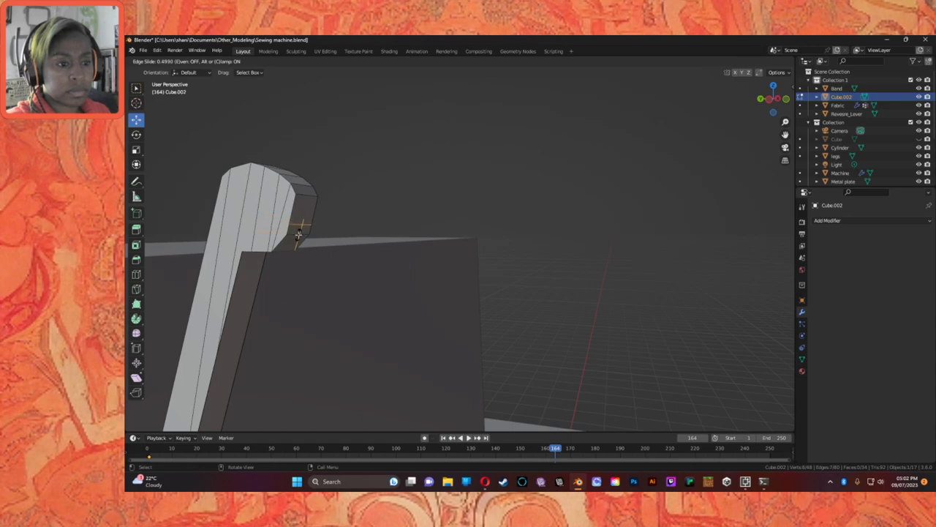
click(299, 234)
click(295, 210)
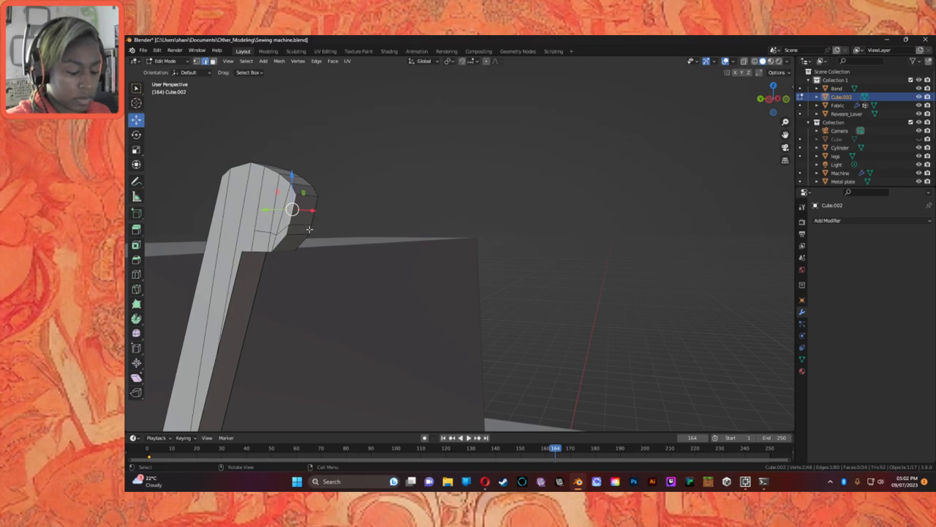
click(303, 229)
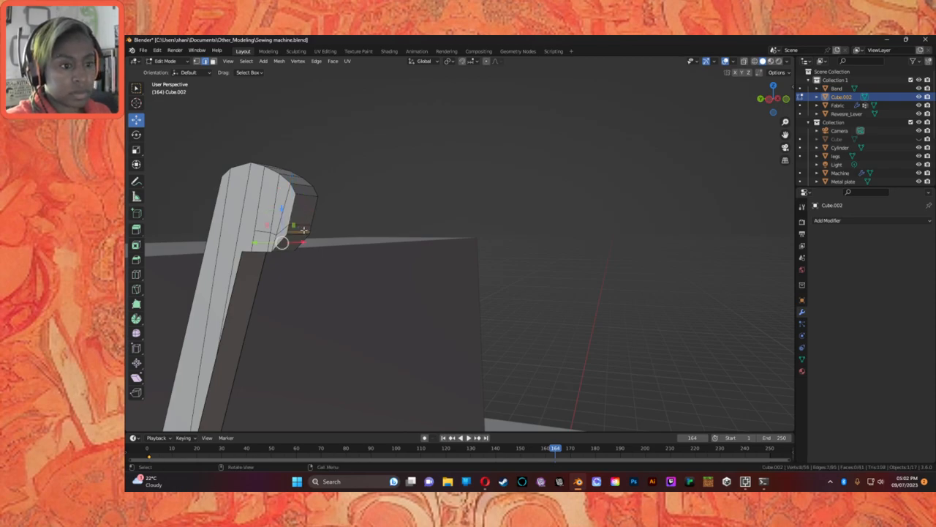
Lower an edge at the hook's lower outer corner about 0.011 m along Z and nudge it outward along negative Y.
click(376, 207)
middle_drag(301, 246, 401, 277)
middle_drag(514, 283, 499, 270)
click(331, 115)
drag(332, 91, 330, 125)
middle_drag(330, 125, 382, 147)
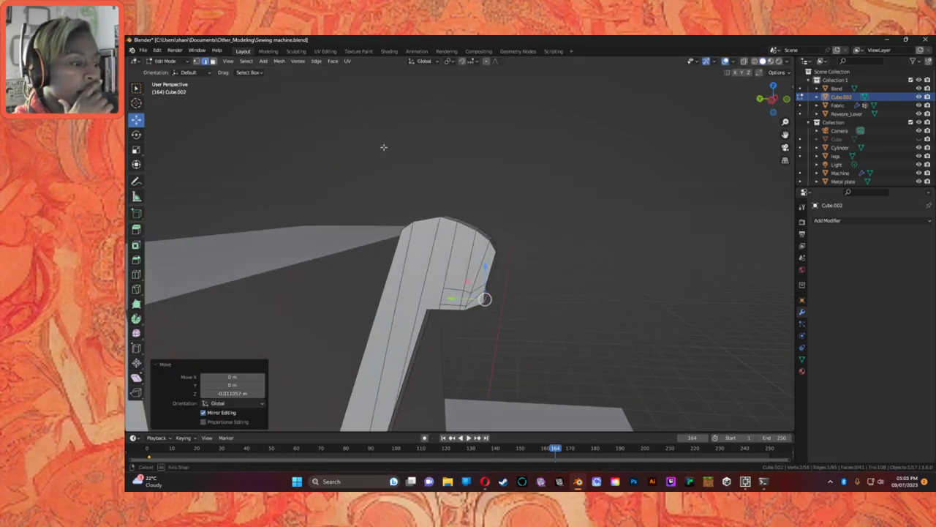
drag(438, 300, 444, 299)
Move the lower edge of the hook's end face outward along negative Y and raise it about 0.010 m along Z.
middle_drag(507, 294, 507, 289)
click(497, 195)
click(495, 196)
click(496, 196)
click(493, 198)
click(494, 196)
drag(469, 196, 477, 195)
drag(503, 163, 502, 155)
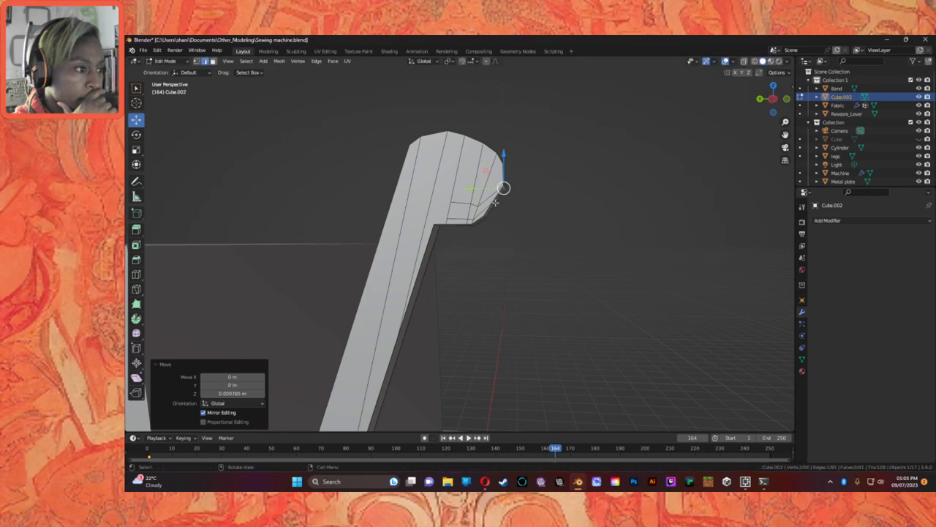
Move the next edge down on the hook's lower curve about 0.007 m along negative Y and fine-tune it to smooth the rounding.
click(493, 204)
drag(471, 203, 477, 203)
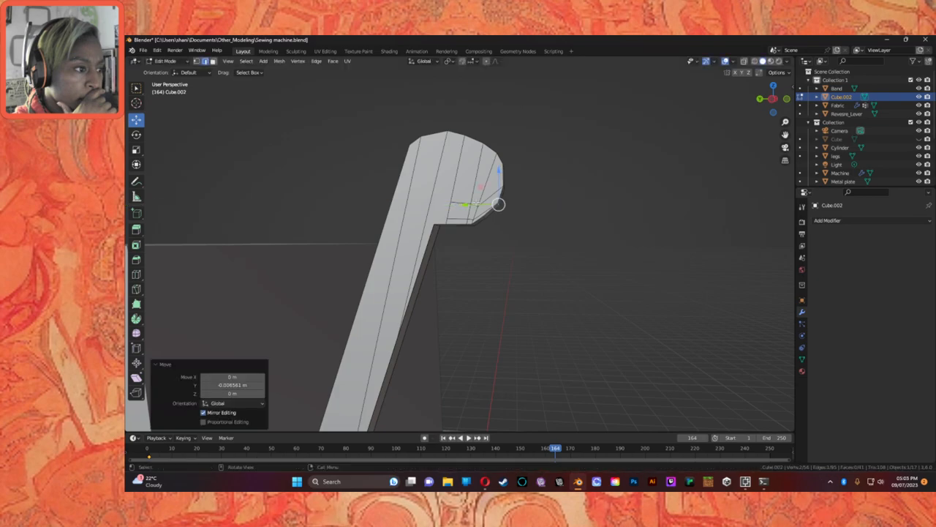
drag(498, 173, 499, 172)
mouse_move(461, 206)
mouse_down()
mouse_move(491, 205)
mouse_move(463, 205)
mouse_up()
Undo the last edge change and add a loop cut across the narrow back face of the lever arm.
middle_drag(548, 227, 571, 257)
click(562, 217)
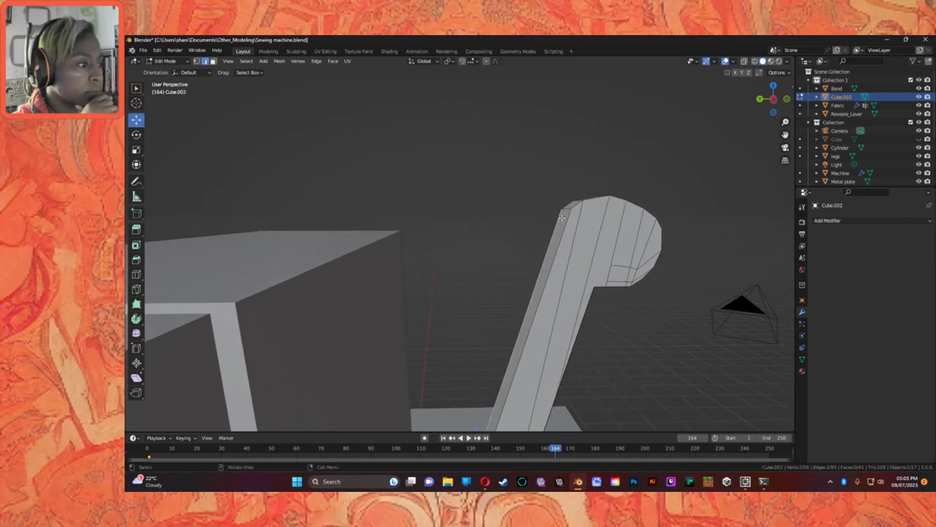
key(ctrl+z)
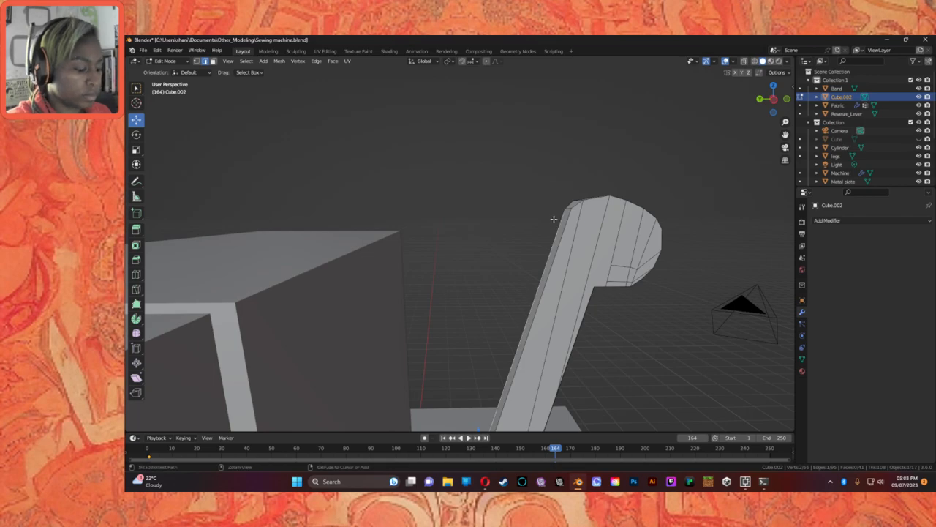
ctrl+click(578, 222)
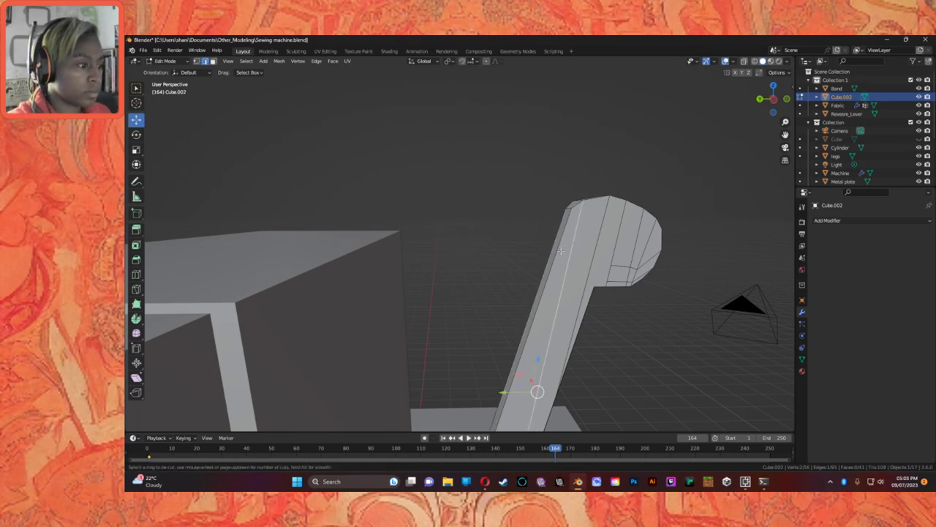
click(559, 241)
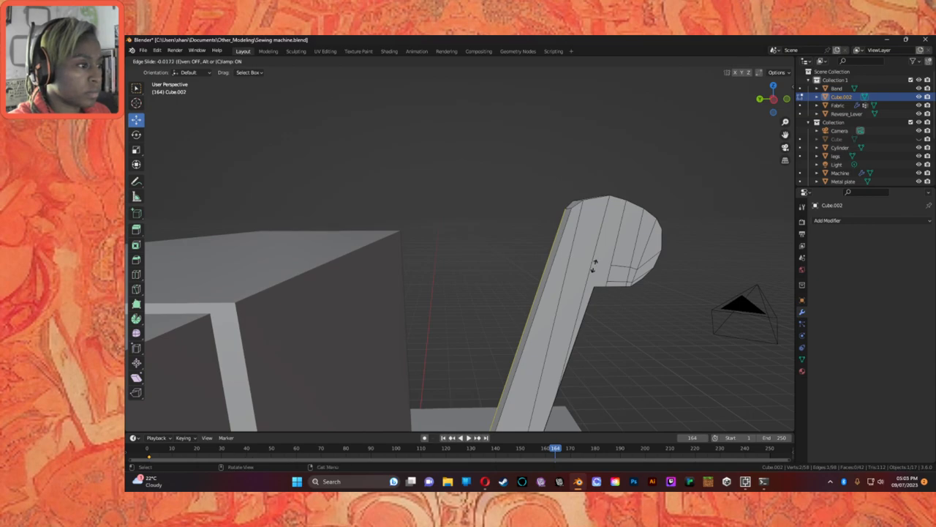
click(556, 232)
Add another loop cut across the arm's narrow back face and raise the new edge about 0.073 m along Z.
middle_drag(523, 249, 578, 253)
scroll(591, 253, down, 1)
click(719, 331)
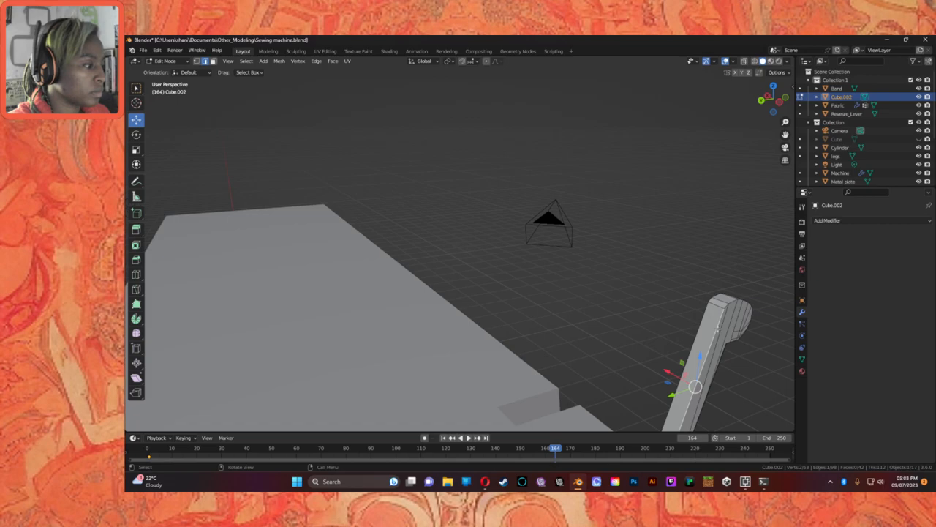
key(ctrl+shift+z)
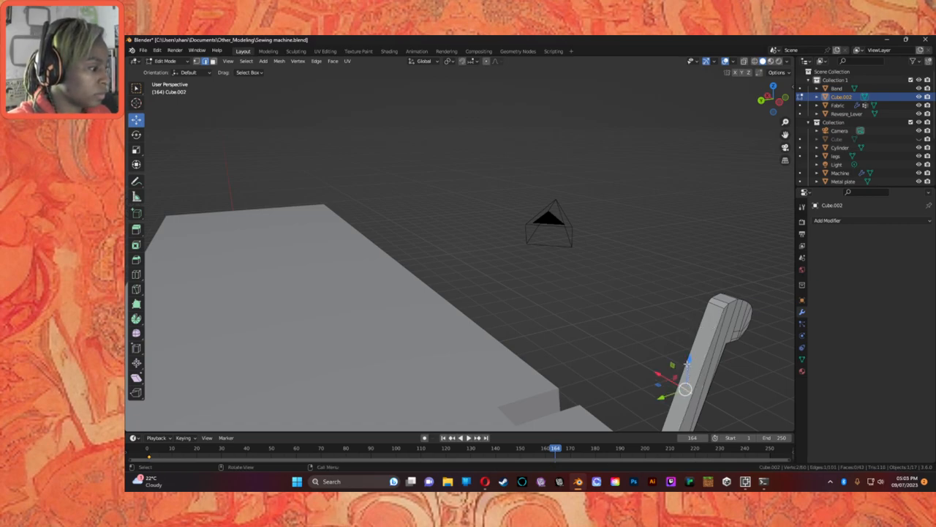
drag(691, 358, 694, 325)
middle_drag(694, 325, 472, 307)
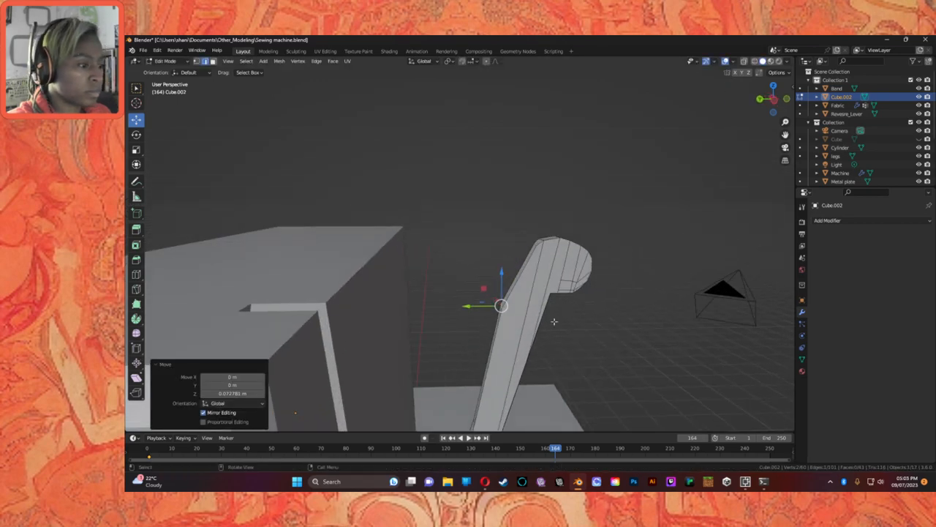
Move the new back edge about -0.022 m along Y and raise it about 0.071 m along Z.
key(g)
key(y)
click(475, 306)
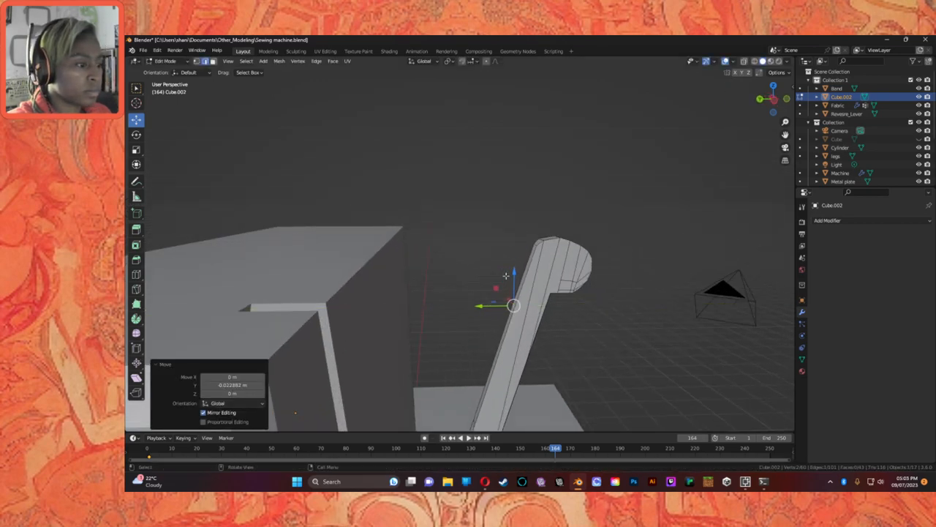
key(g)
key(z)
click(497, 260)
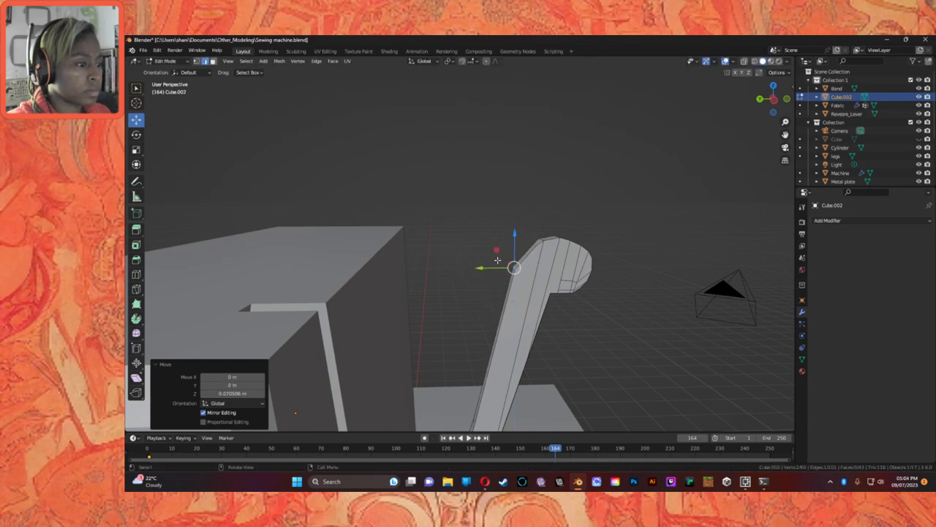
Move the selected back edge of the lever arm about -0.020 m along Y and raise it about 0.018 m along Z.
key(g)
key(y)
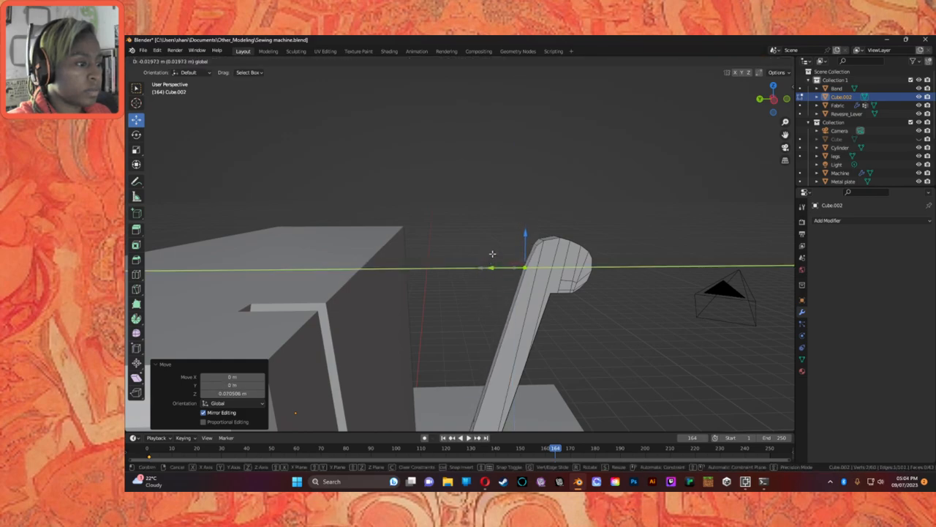
click(492, 254)
key(g)
key(z)
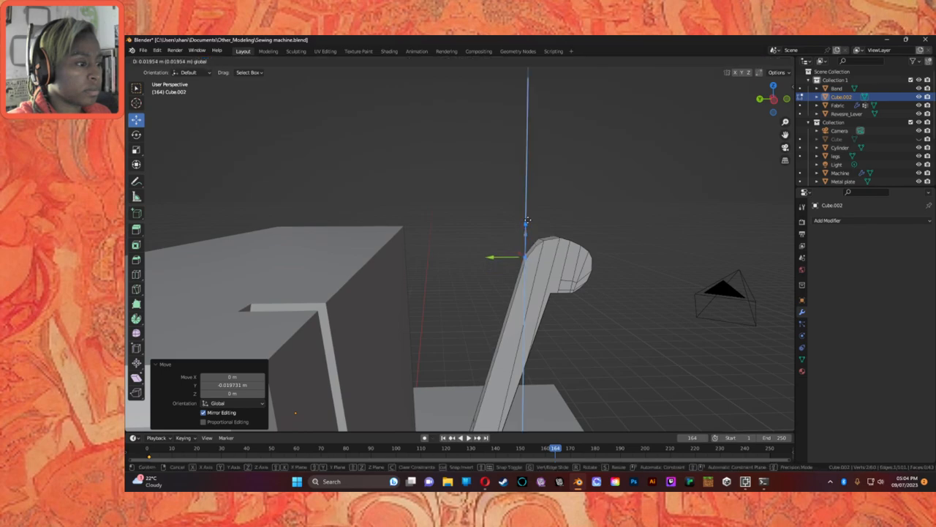
click(534, 232)
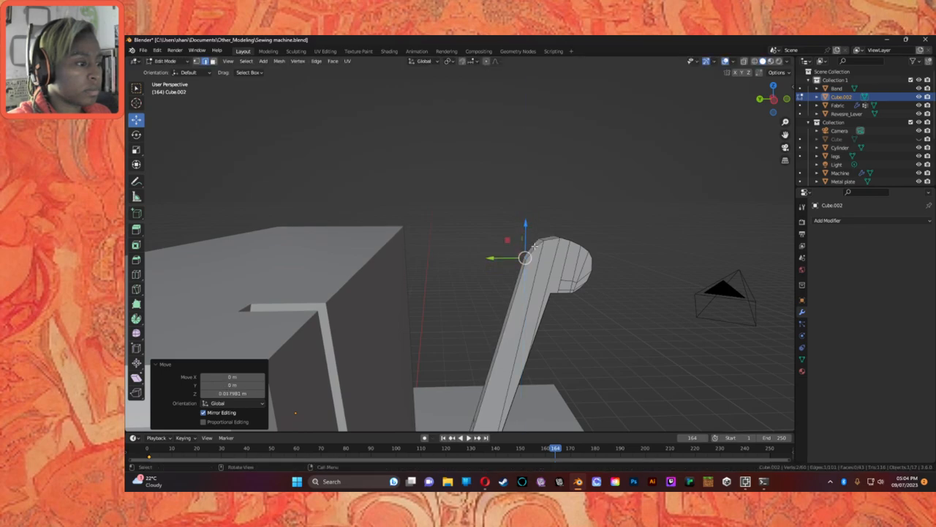
Select the next edge at the upper back corner of the hook and reposition it to round the top.
click(534, 247)
click(535, 244)
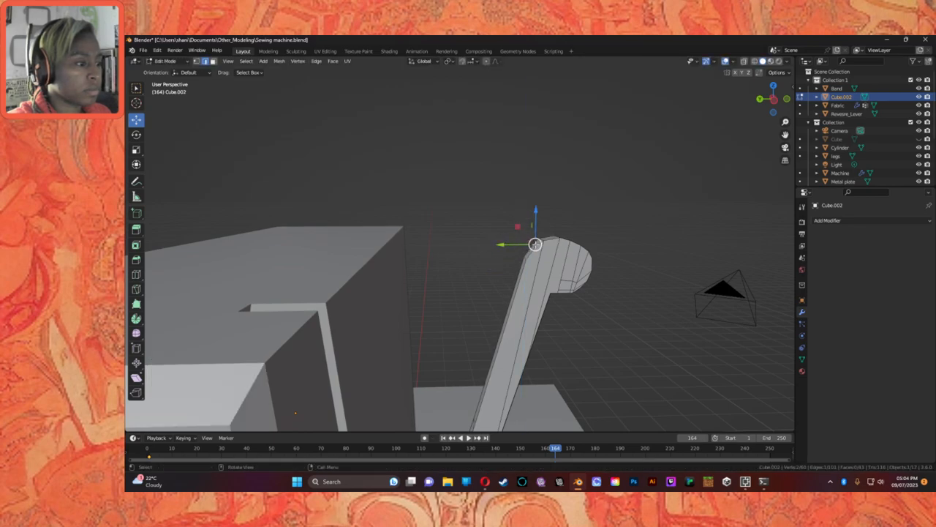
drag(534, 212, 501, 245)
middle_drag(699, 246, 639, 286)
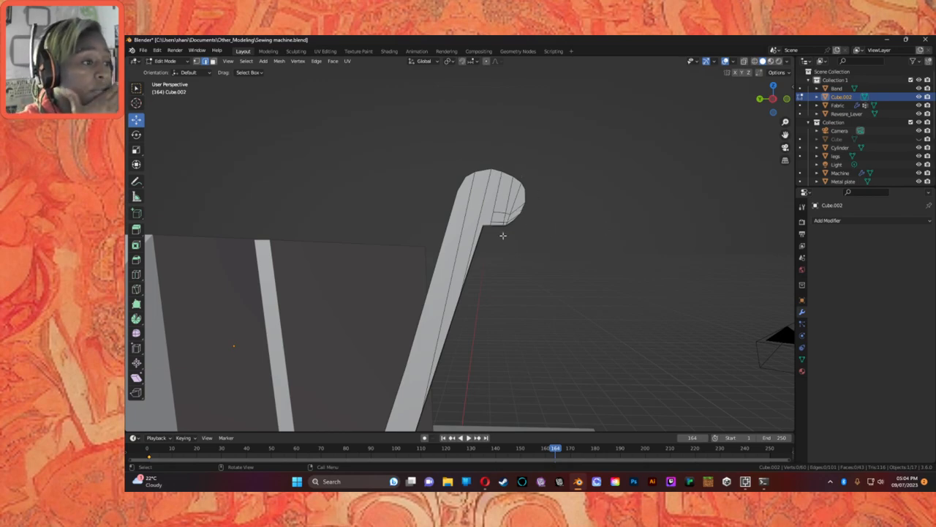
Return to Object Mode and add a cylinder mesh.
click(165, 61)
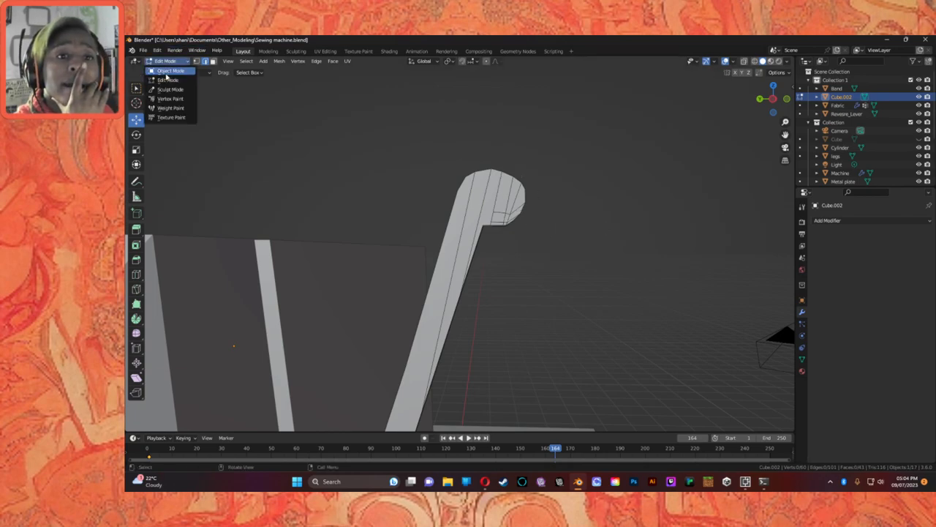
click(167, 71)
click(325, 129)
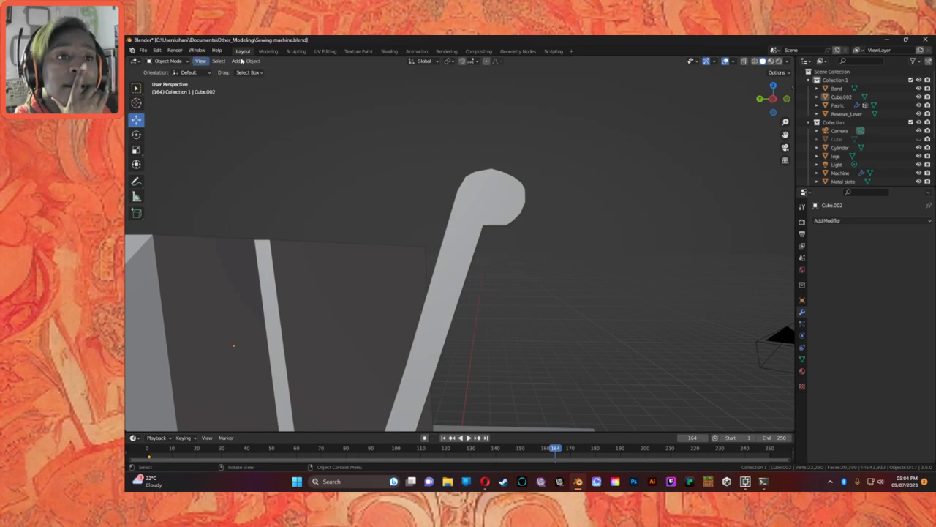
click(235, 61)
mouse_move(272, 73)
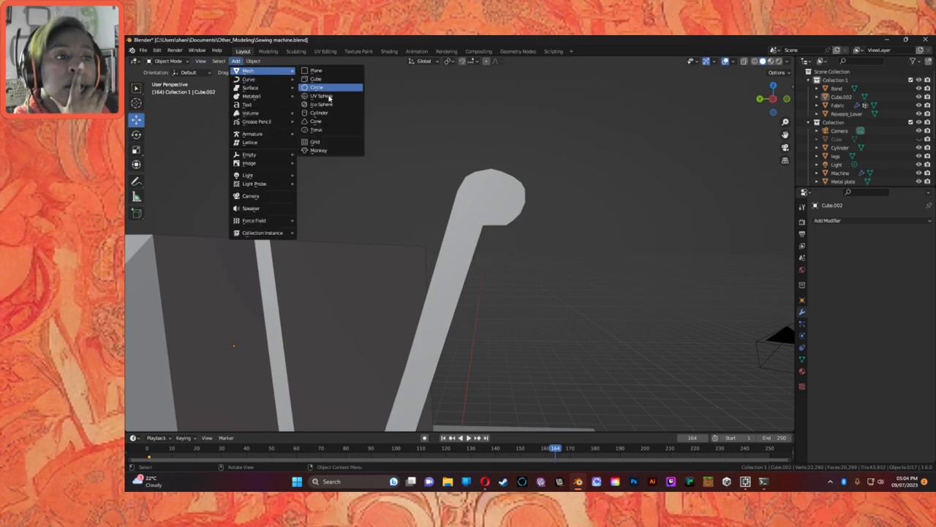
click(329, 112)
scroll(401, 144, down, 10)
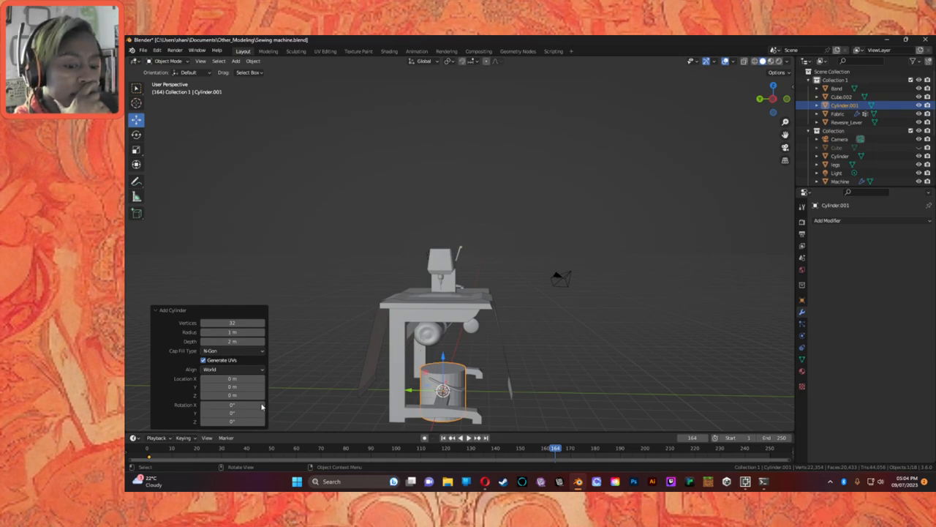
click(233, 386)
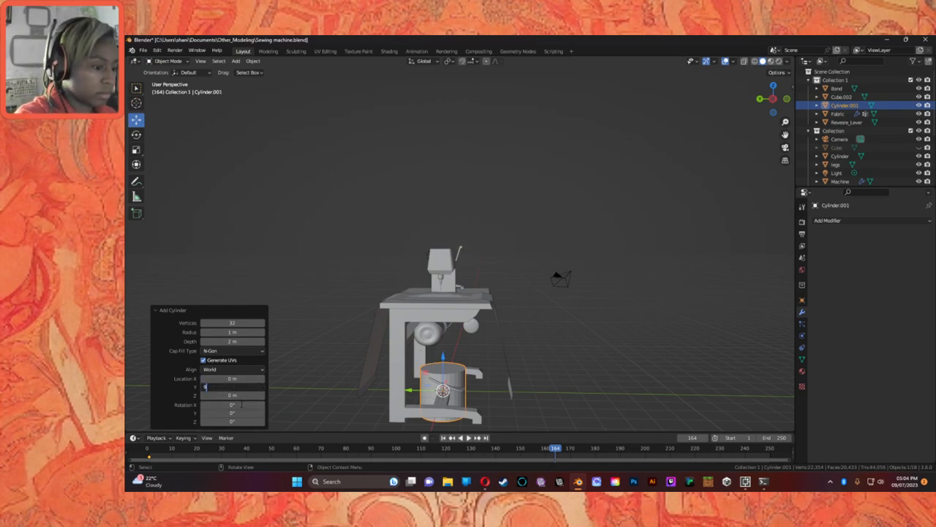
text(90)
key(Return)
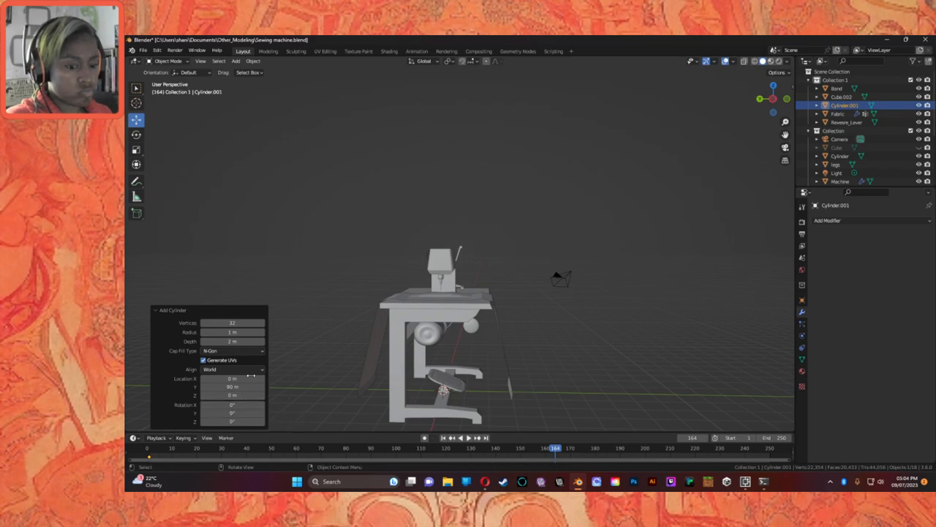
click(226, 386)
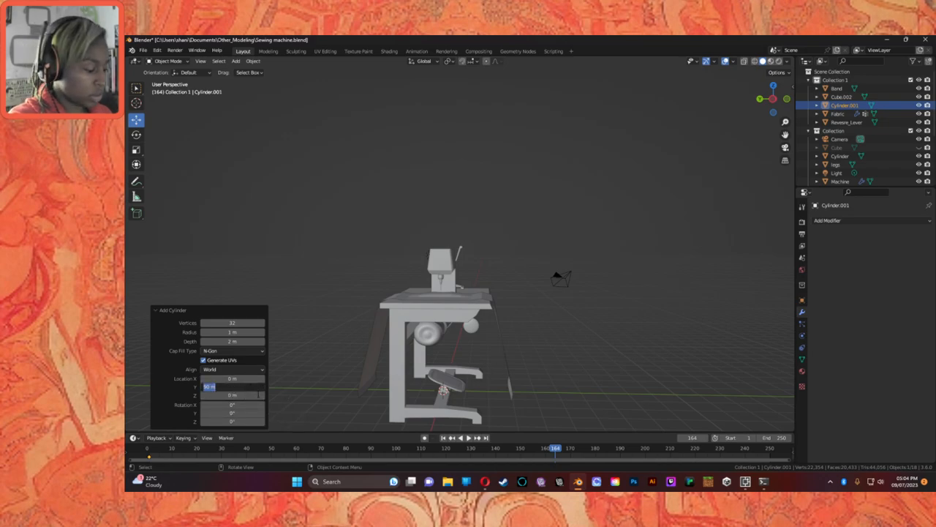
text(0)
key(Return)
Set the cylinder's Y rotation to 90° and raise it about 5.96 m along Z to the machine head.
click(232, 413)
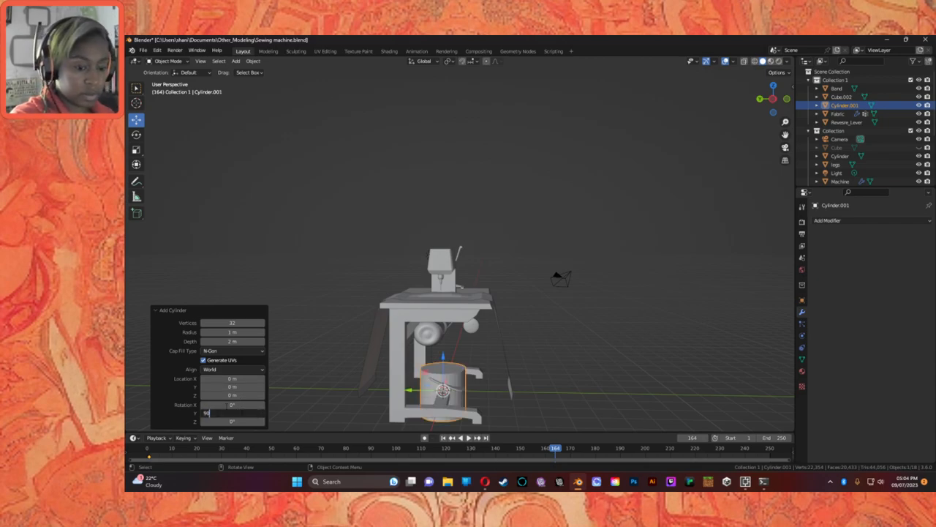
text(90)
key(Return)
drag(442, 345, 282, 237)
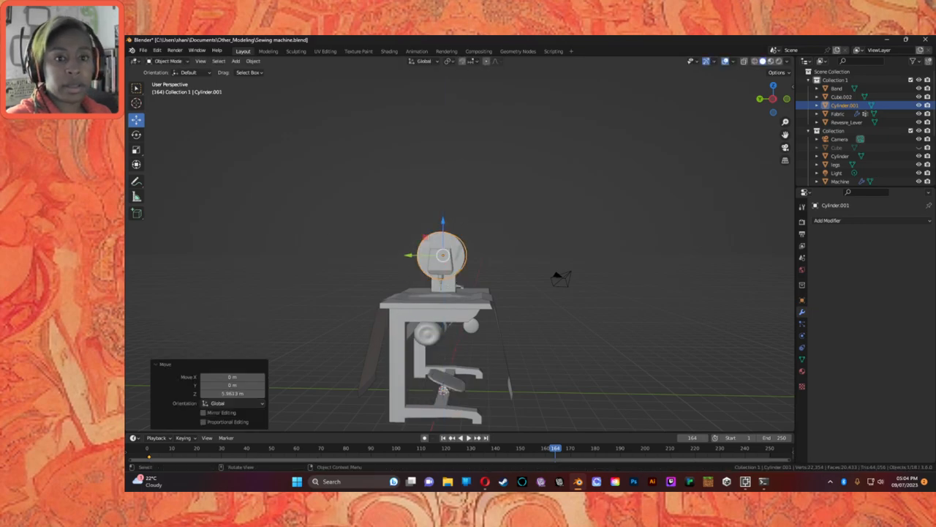
Scale the cylinder down, with a last scaling of 0.771, and move it along Y and Z toward the lever's rounded end.
click(137, 149)
drag(475, 230, 422, 249)
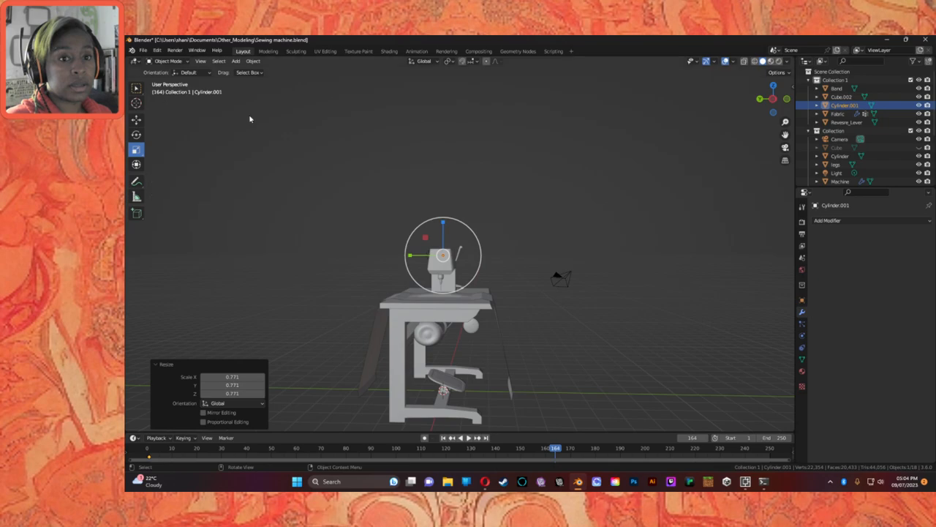
click(137, 120)
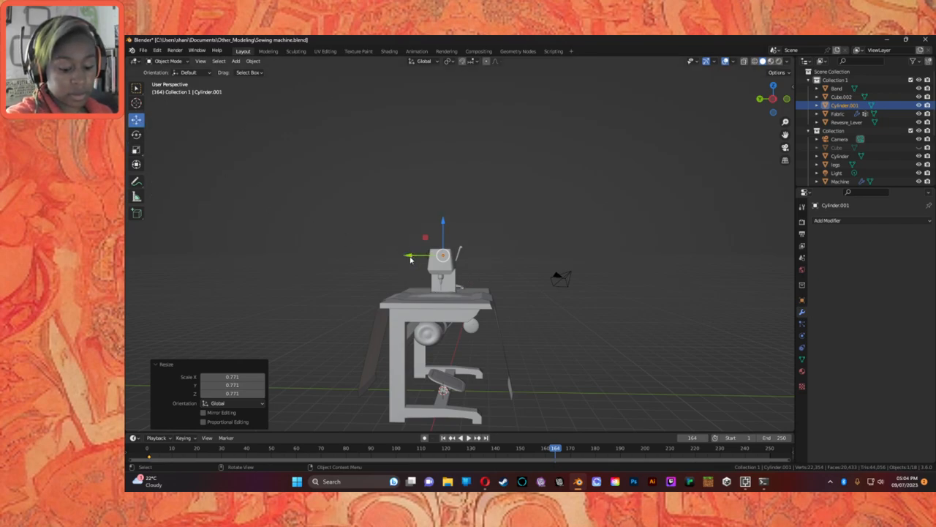
drag(410, 259, 474, 230)
scroll(484, 243, up, 5)
Scale the cylinder by 0.399 and then by about 1.112 to size it for a hole in the lever's end.
click(136, 149)
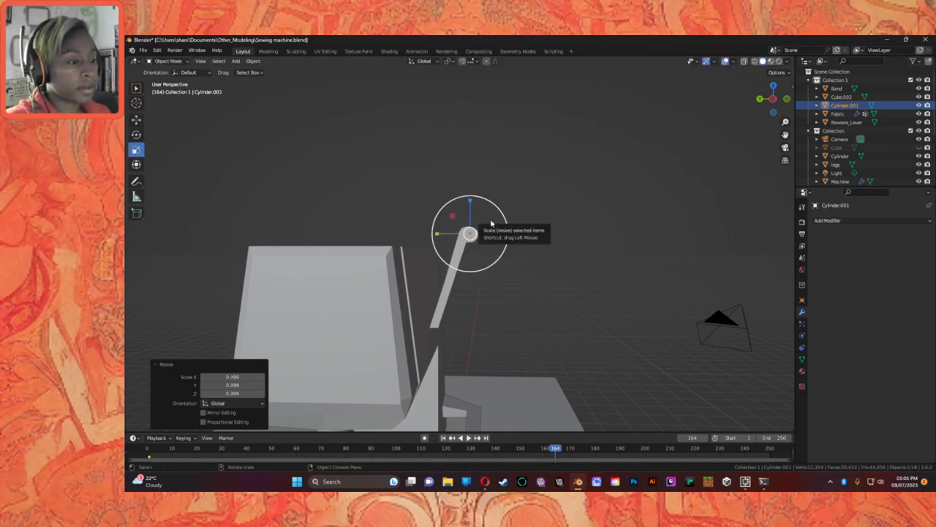
scroll(489, 228, up, 3)
middle_drag(522, 218, 485, 219)
drag(502, 214, 505, 212)
Move the cylinder along X until it passes through the lever's rounded end, with a last shift of about 0.037 m.
click(136, 120)
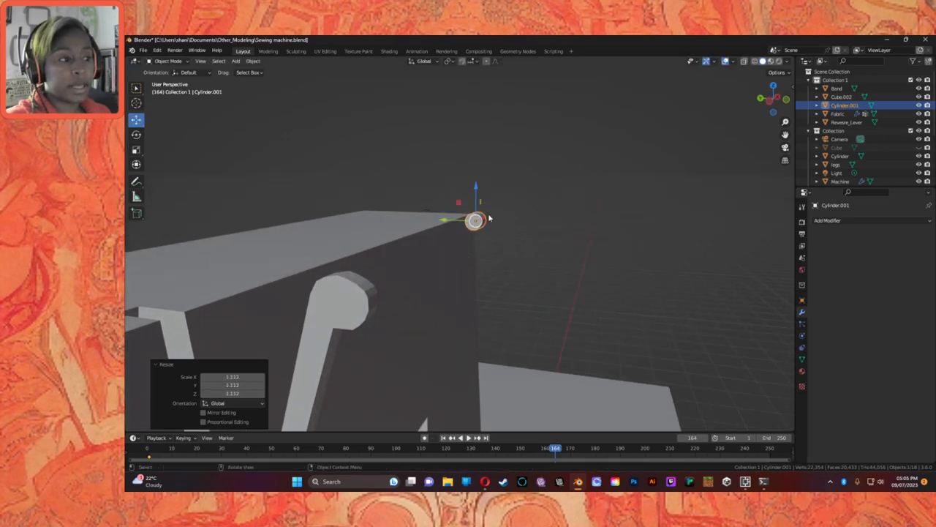
drag(484, 220, 351, 300)
middle_drag(352, 300, 397, 296)
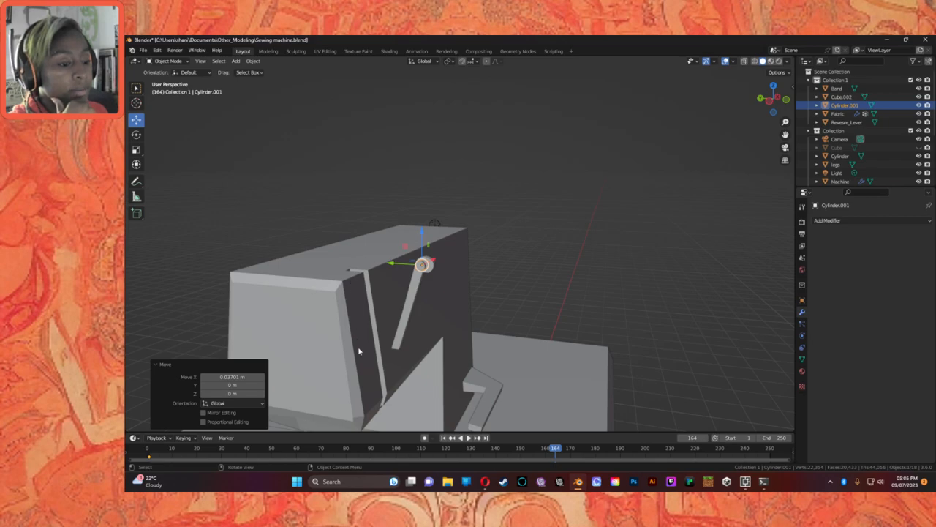
Centre the cylinder in the lever's rounded end by moving it about -0.025 m on Y, 0.007 m on Z and 0.006 m on Y.
scroll(382, 389, down, 3)
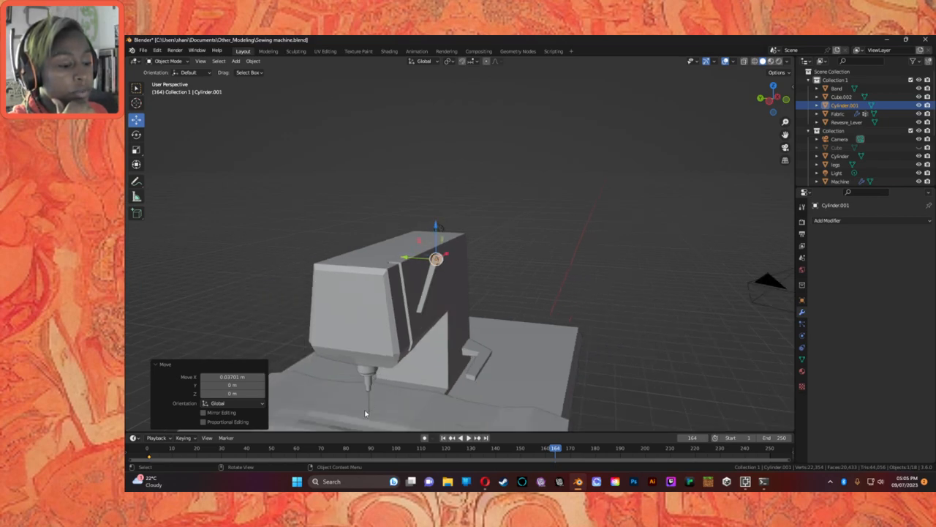
scroll(461, 279, up, 6)
middle_drag(417, 297, 417, 267)
scroll(352, 316, down, 2)
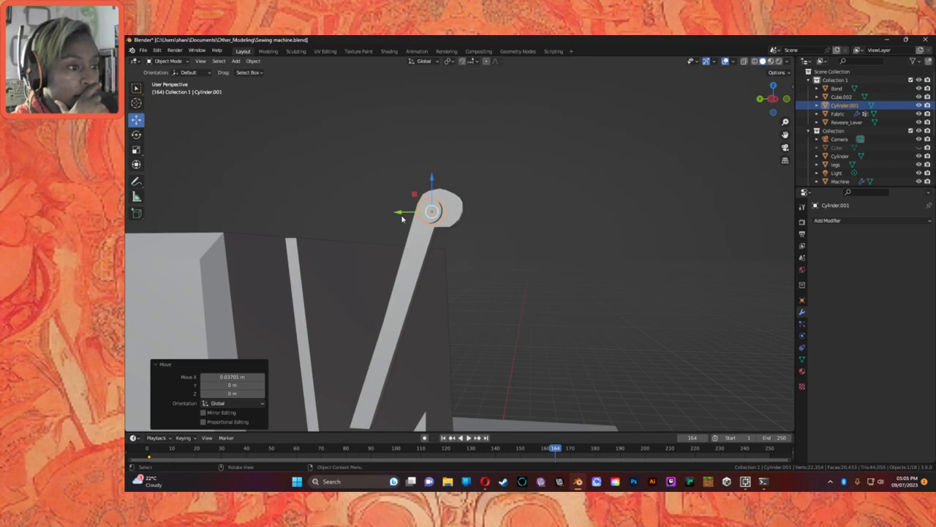
drag(401, 215, 411, 213)
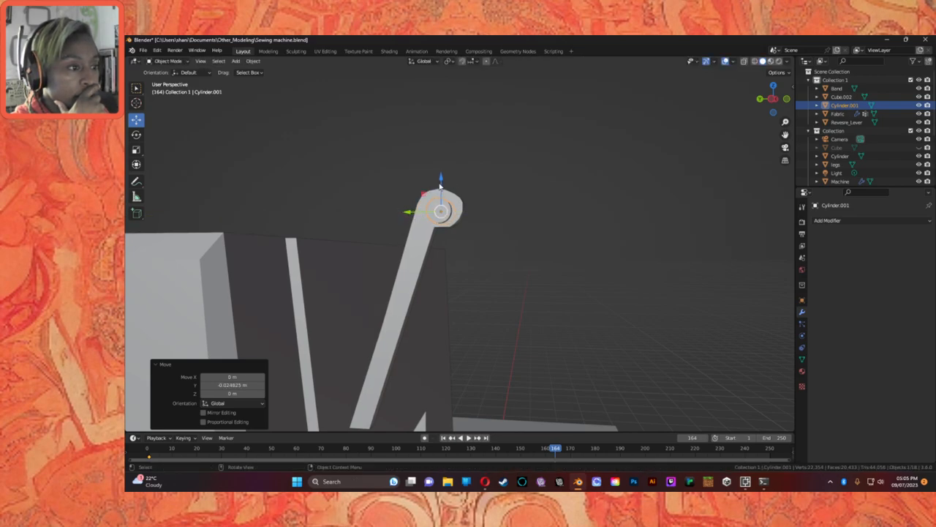
drag(440, 178, 437, 183)
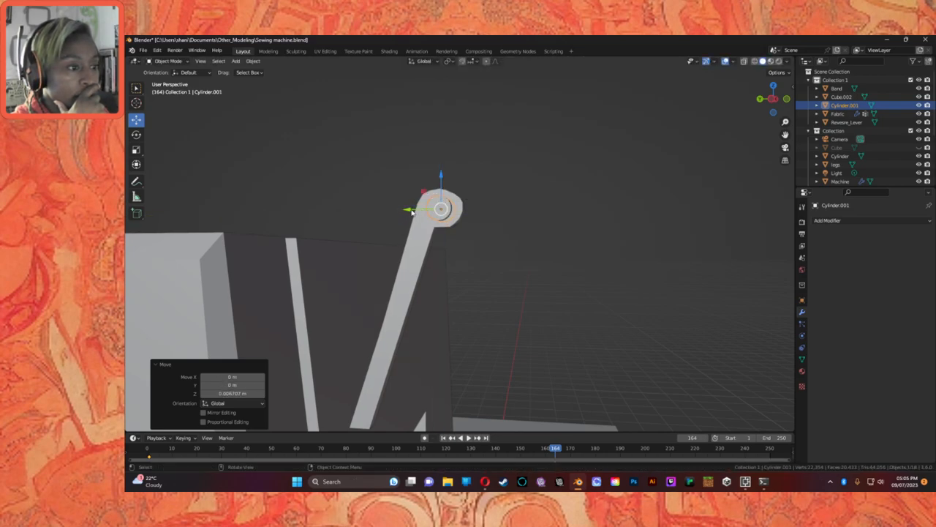
drag(410, 212, 407, 211)
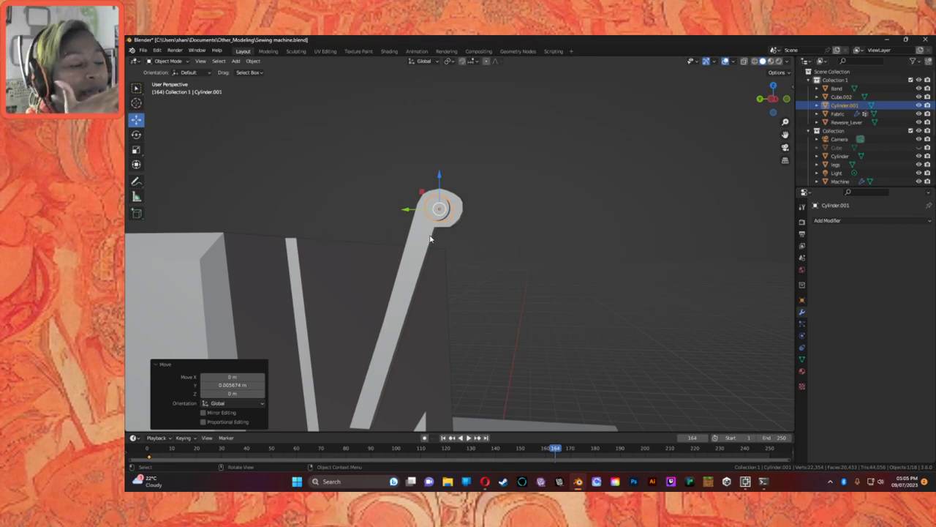
Add a Boolean Difference modifier to the lever with Cylinder.001 as its object and apply it.
click(407, 279)
click(828, 220)
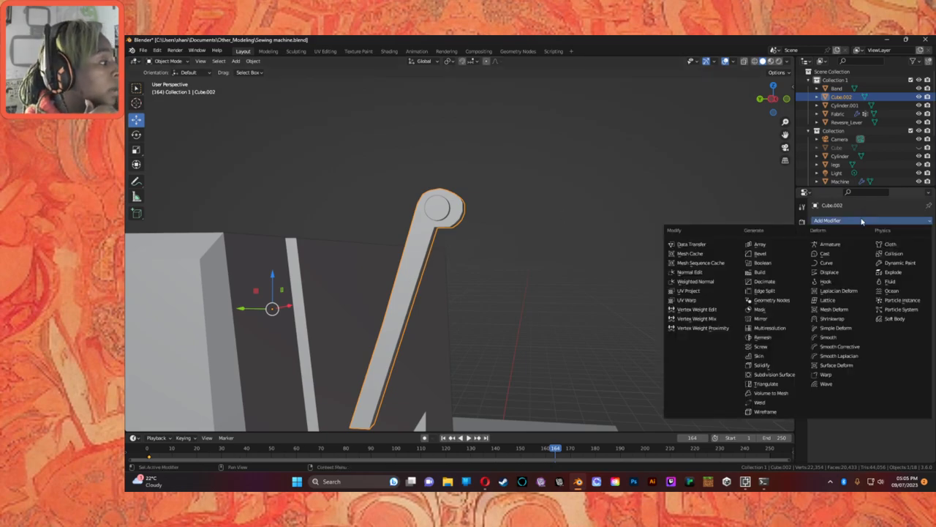
click(787, 252)
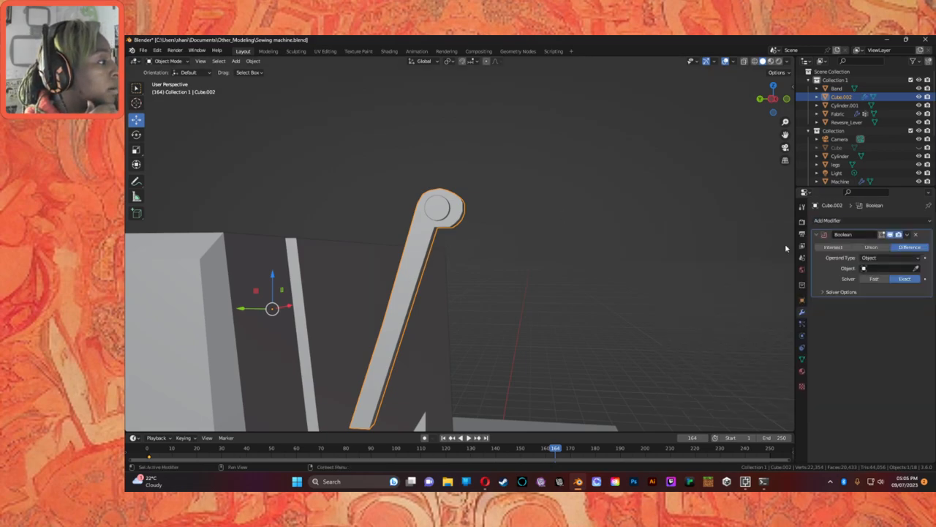
click(916, 268)
click(446, 223)
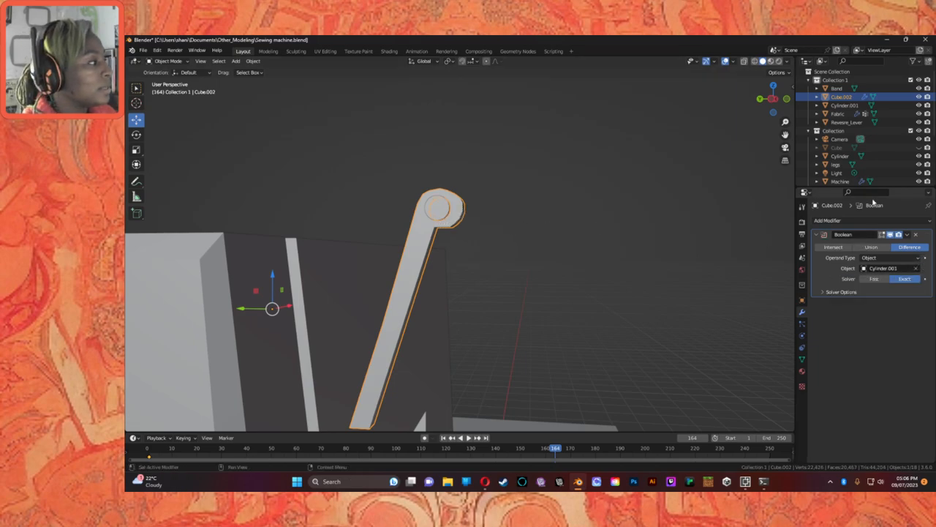
click(907, 234)
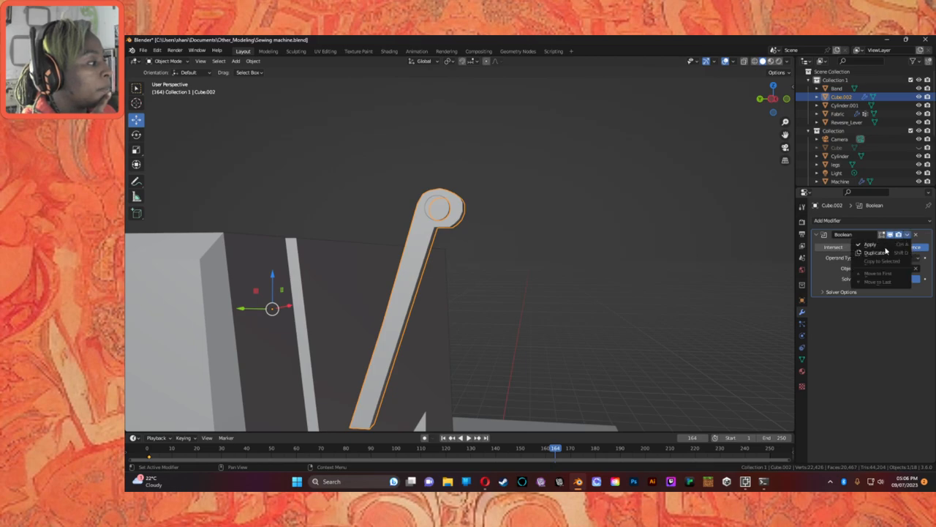
click(871, 244)
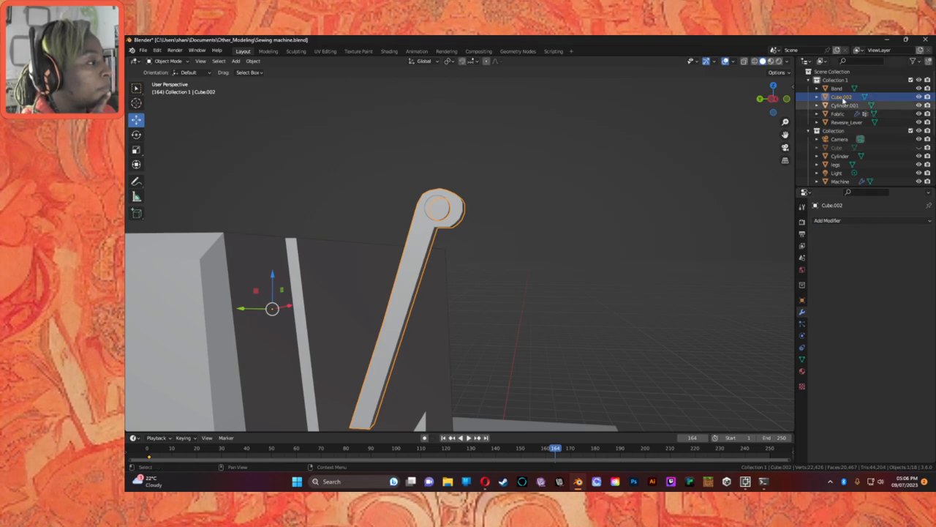
Delete the cutting cylinder Cylinder.001 to leave the hole in the lever's rounded end.
click(844, 106)
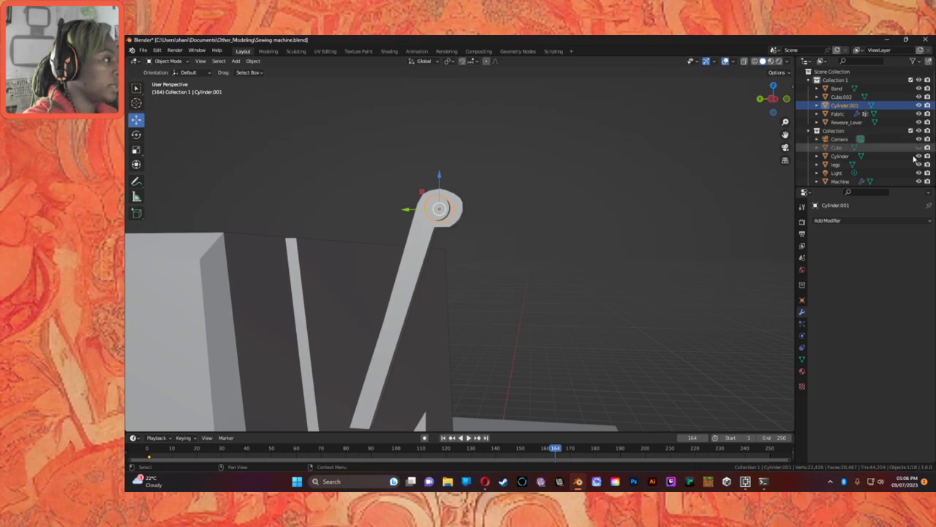
key(Delete)
middle_drag(556, 280, 368, 271)
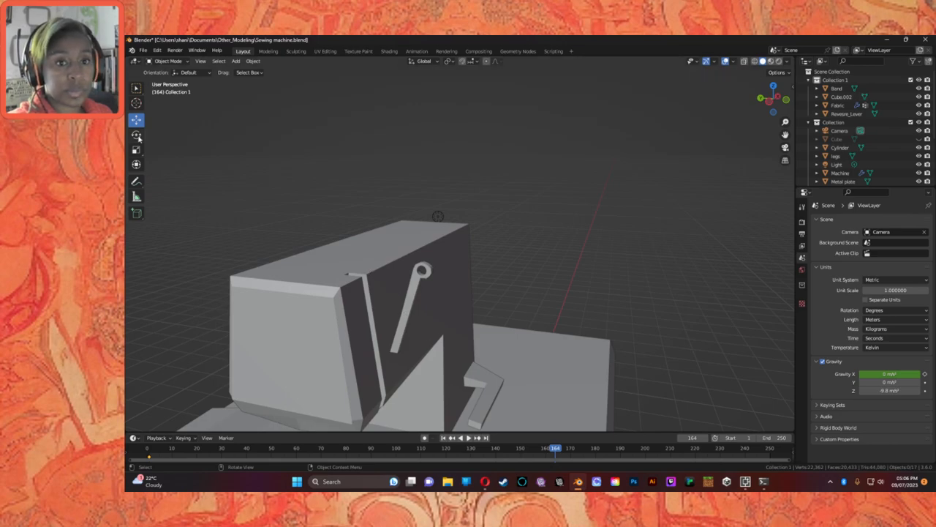
Move the lever about 0.422 m along Y toward the slot in the machine head.
click(423, 272)
drag(329, 300, 323, 319)
middle_drag(323, 319, 342, 327)
scroll(312, 315, up, 3)
Assign the existing material Material.001 to the lever and rename that material Metal_2.
click(802, 371)
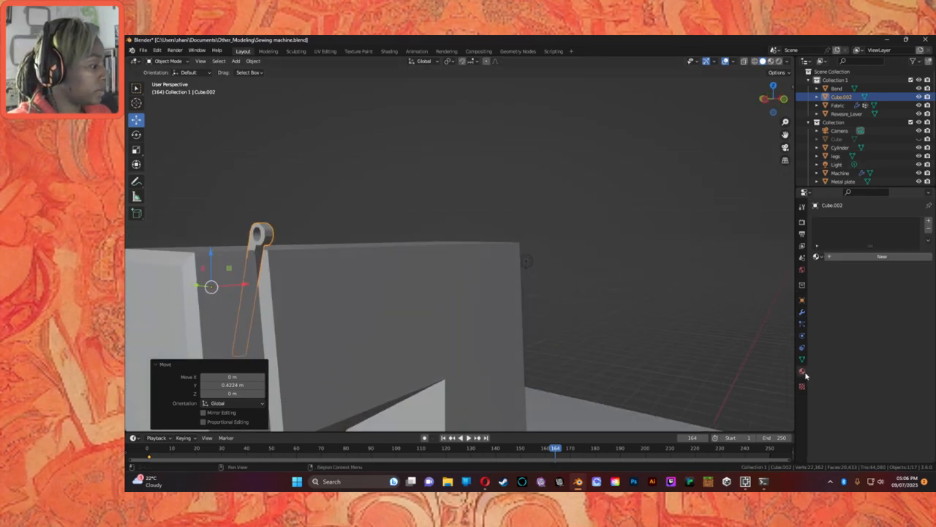
click(817, 256)
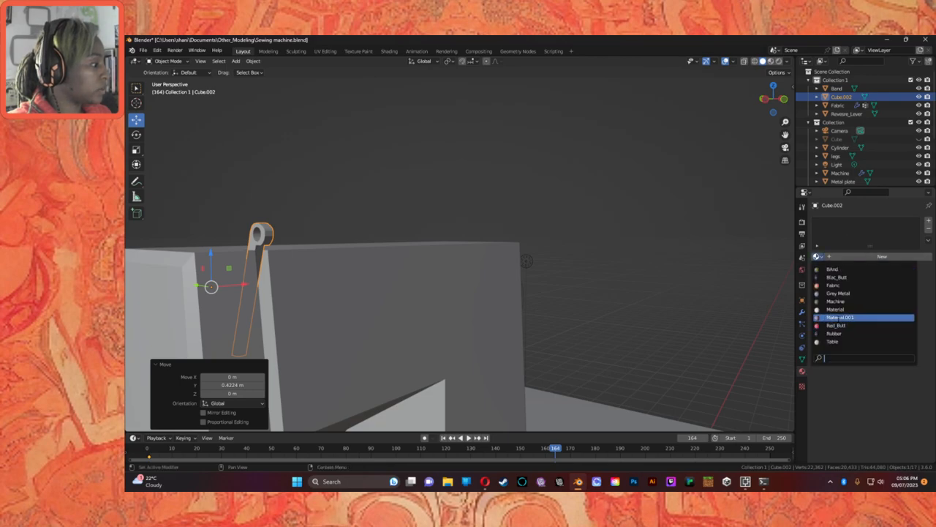
click(842, 317)
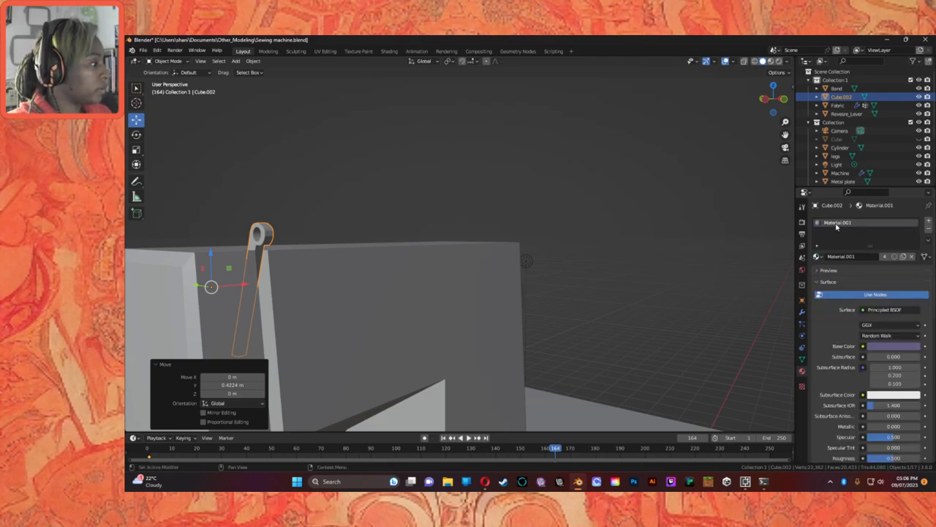
double_click(851, 224)
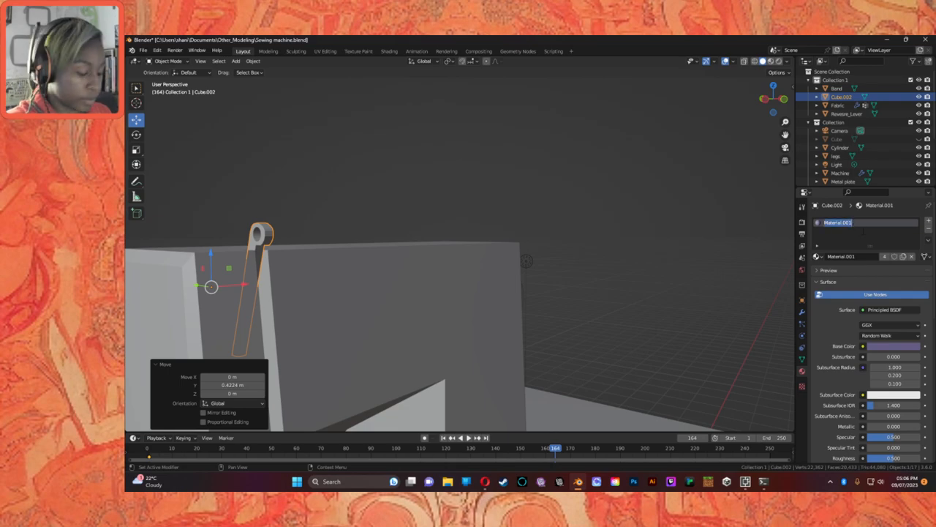
text(Met)
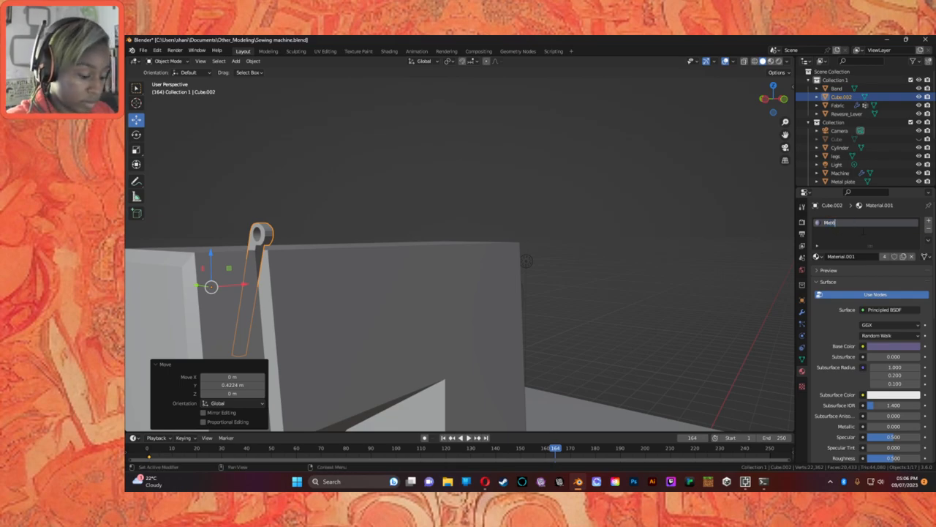
text(al)
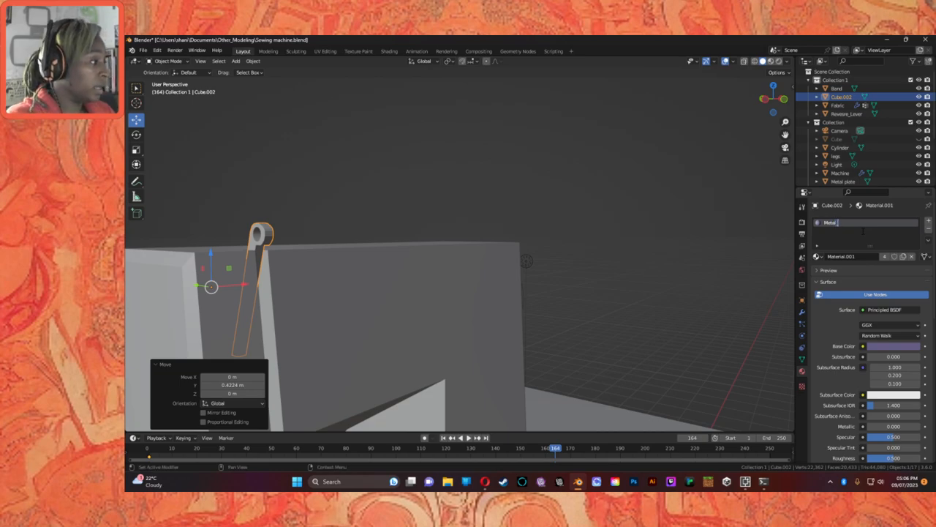
key(Return)
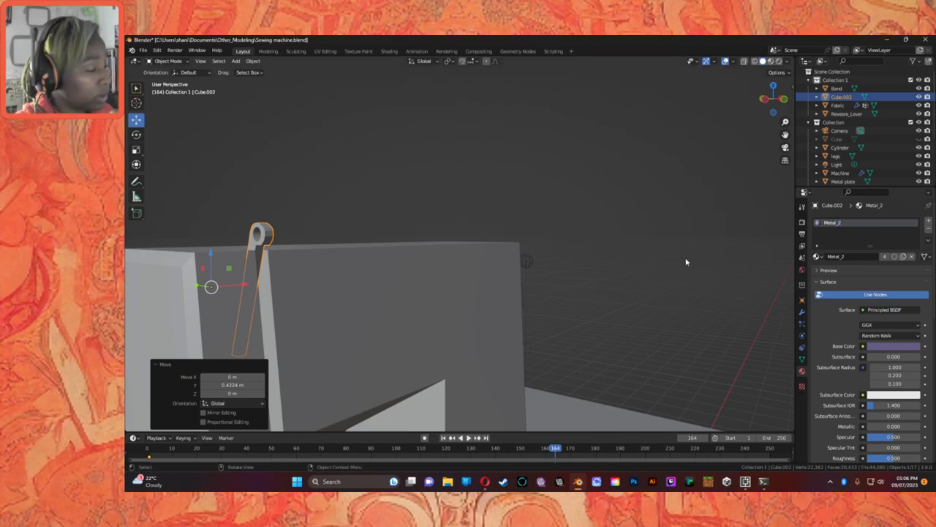
Rotate the lever 15° around the X axis in wireframe display.
click(770, 61)
middle_drag(401, 236, 453, 203)
click(754, 61)
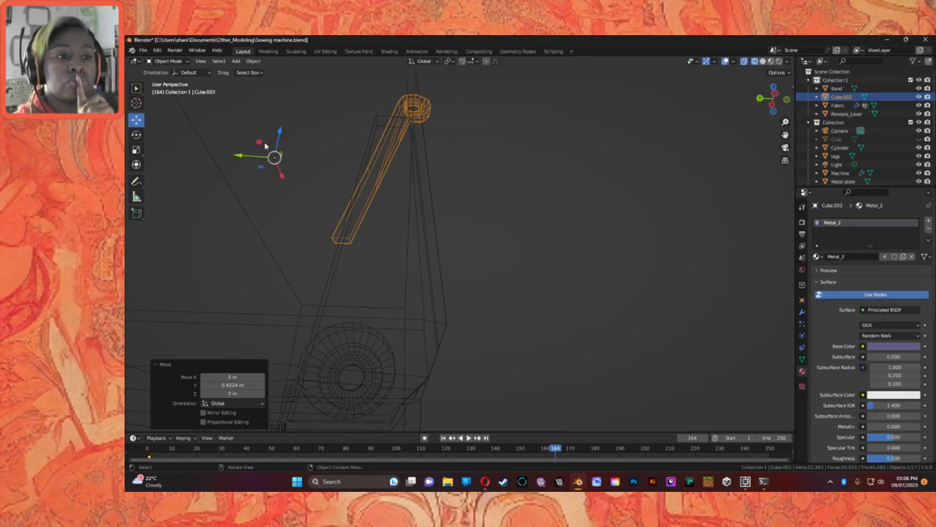
click(140, 133)
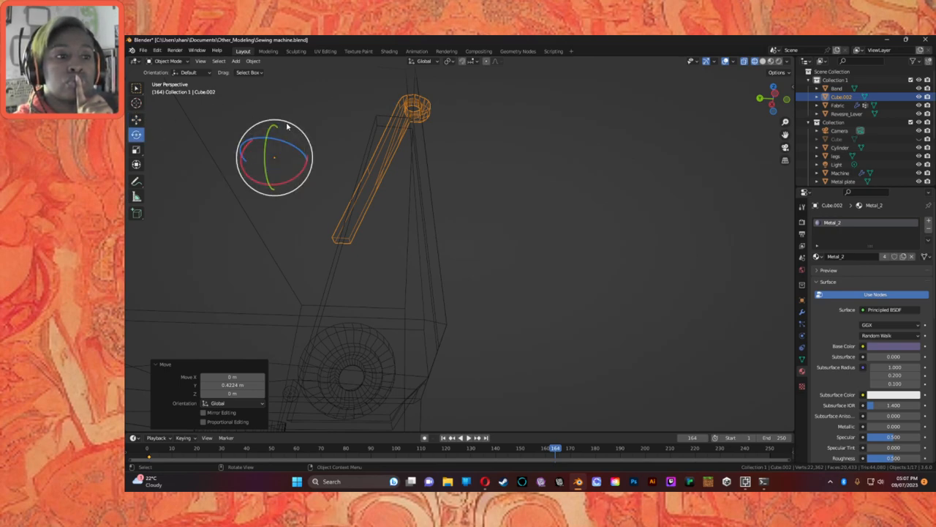
drag(302, 173, 346, 165)
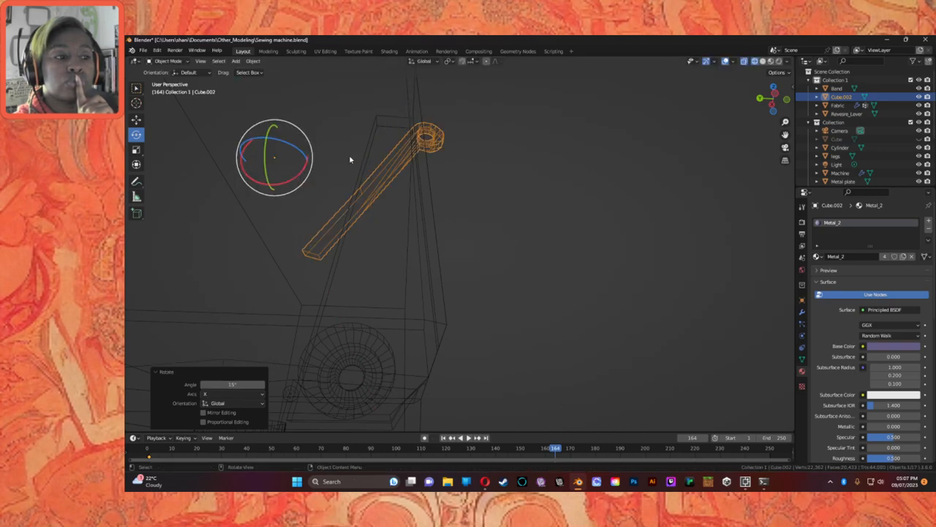
Raise the lever about 0.058 m on Z and make it slightly narrower along the X axis.
middle_drag(391, 191, 434, 256)
click(138, 119)
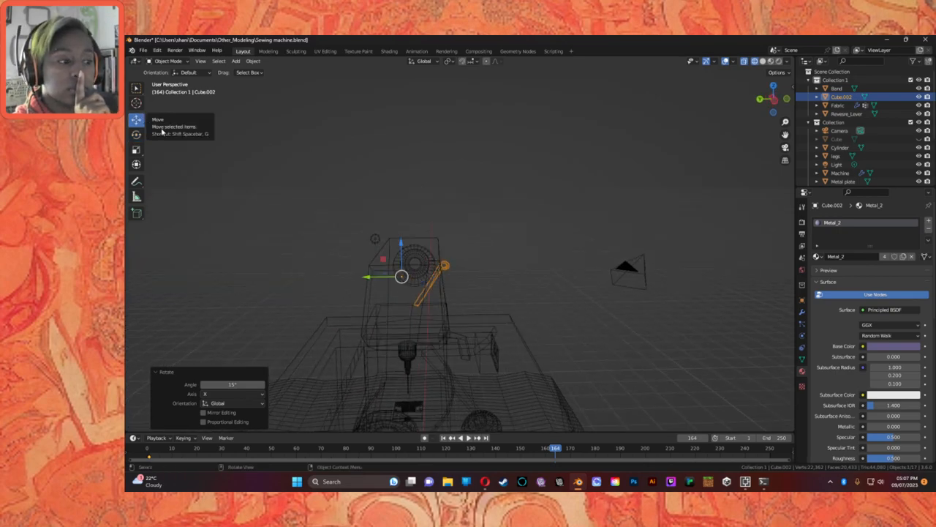
drag(401, 243, 401, 236)
middle_drag(401, 236, 359, 248)
click(138, 149)
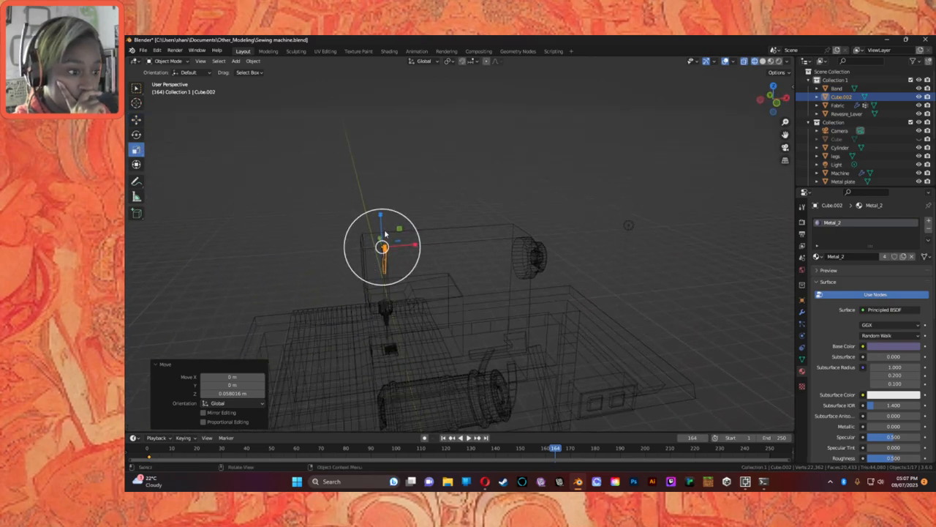
drag(413, 245, 406, 246)
click(358, 292)
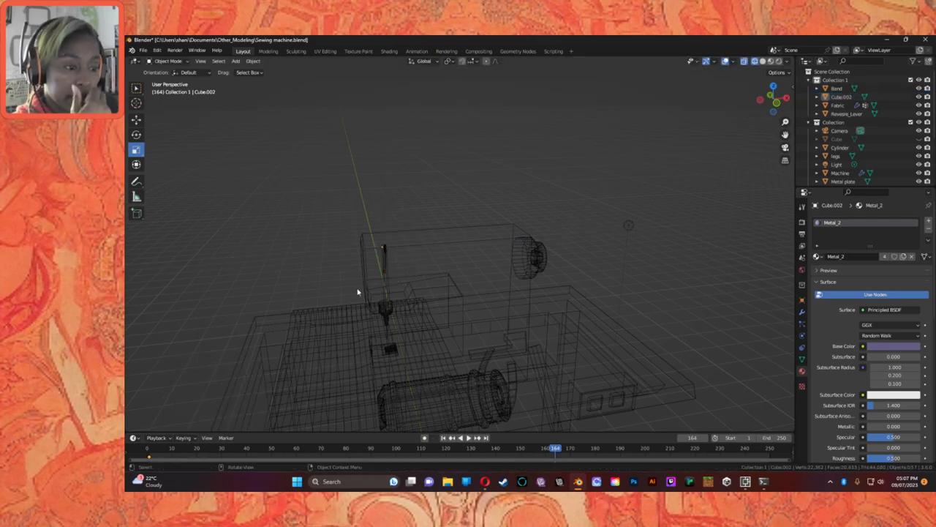
Show the model in material preview and scale the lever uniformly to about 0.686.
scroll(295, 320, up, 4)
mouse_move(295, 320)
middle_down()
mouse_move(244, 313)
mouse_move(286, 324)
mouse_move(295, 316)
middle_up()
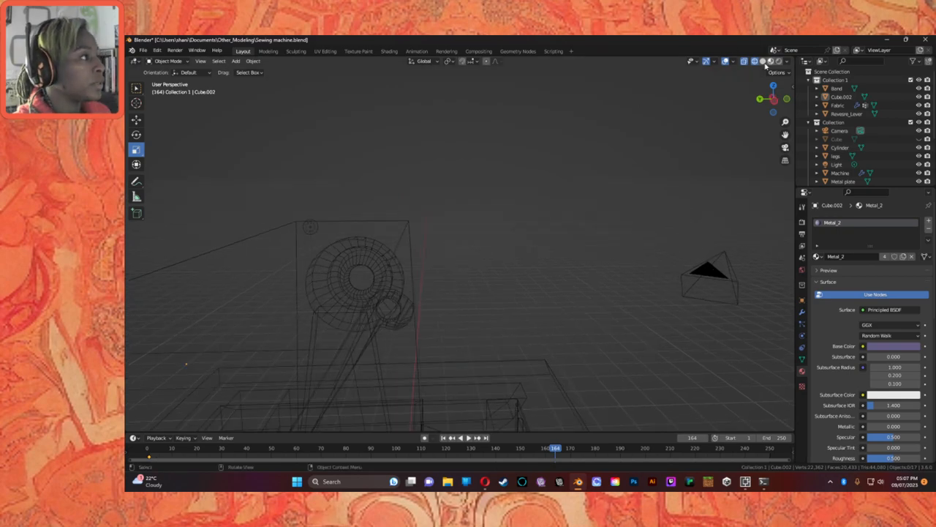
click(763, 61)
mouse_move(575, 240)
middle_down()
mouse_move(480, 303)
mouse_move(405, 317)
mouse_move(427, 311)
middle_up()
click(770, 60)
mouse_move(387, 244)
middle_down()
mouse_move(453, 224)
mouse_move(449, 238)
middle_up()
click(436, 281)
middle_drag(436, 280, 339, 235)
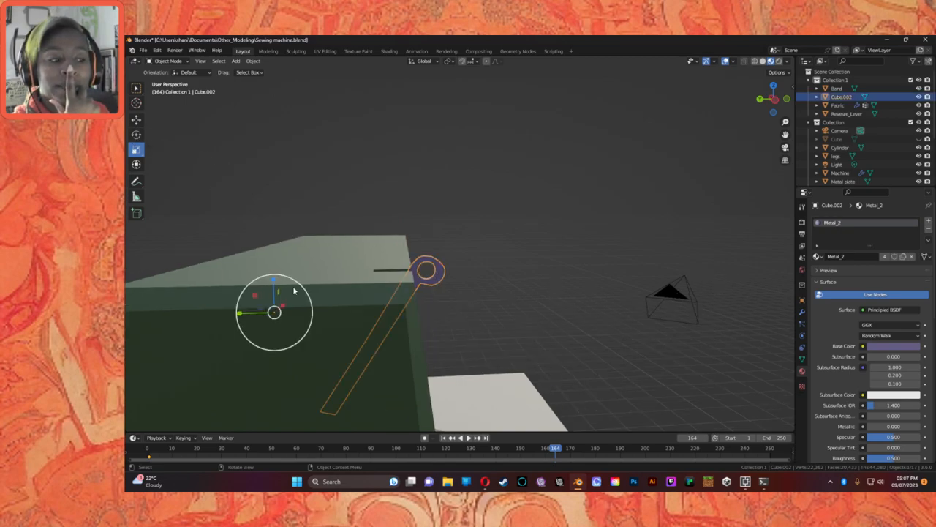
drag(274, 313, 289, 294)
Shift the lever about -0.12 m on Y and raise it about 0.084 m on Z.
click(136, 120)
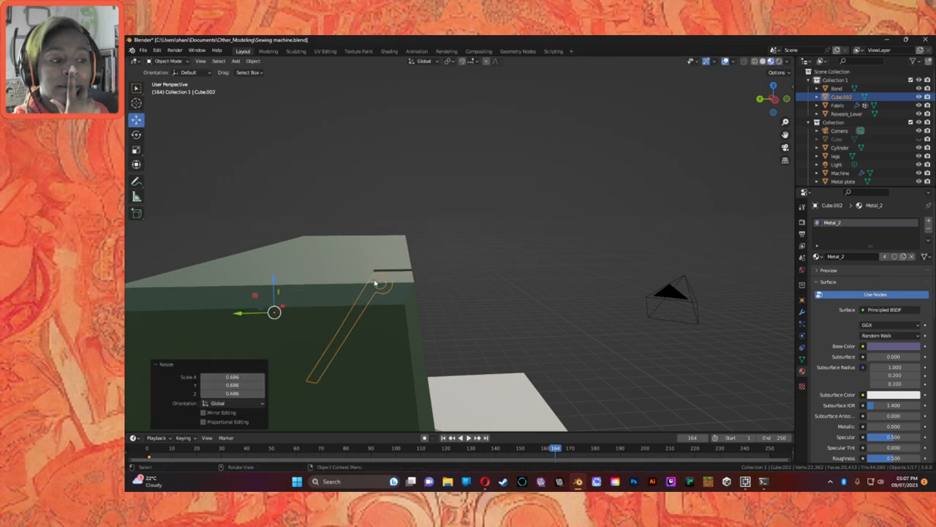
drag(239, 315, 276, 313)
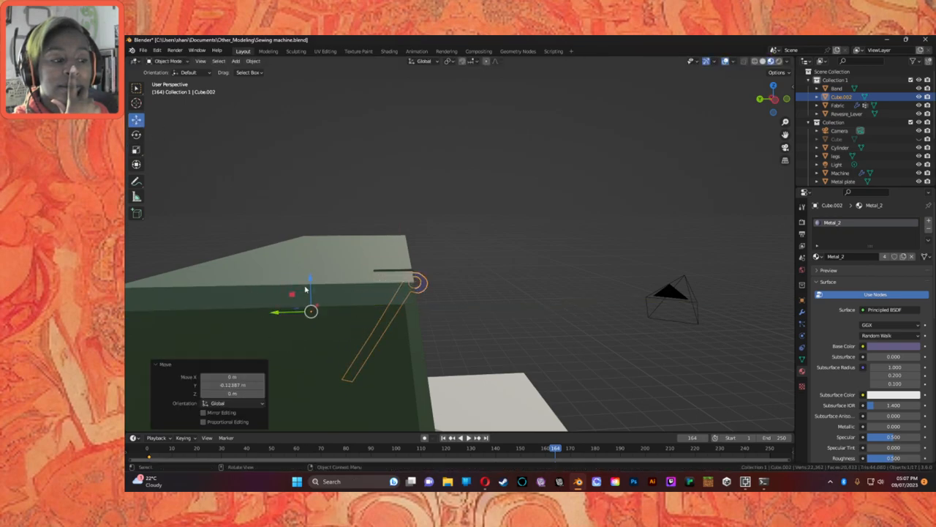
drag(311, 282, 311, 259)
middle_drag(380, 305, 417, 310)
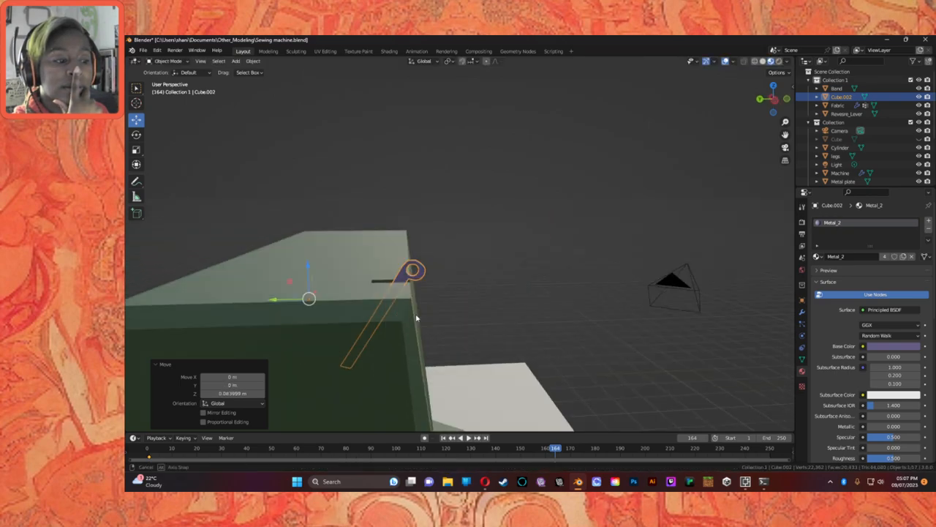
Rotate the lever about 27.3° around the X axis to tilt it closer to horizontal.
click(136, 135)
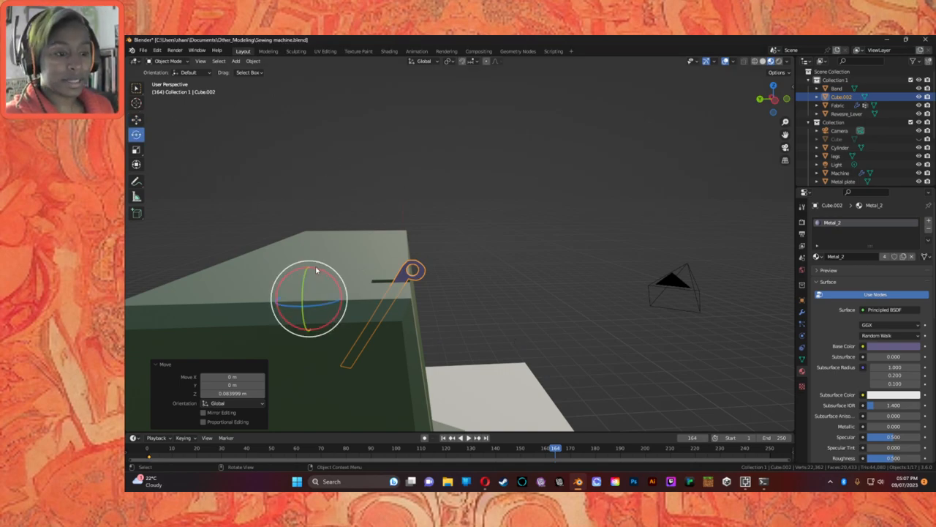
mouse_move(328, 286)
mouse_down()
mouse_move(335, 275)
mouse_move(342, 287)
mouse_up()
key(ctrl+z)
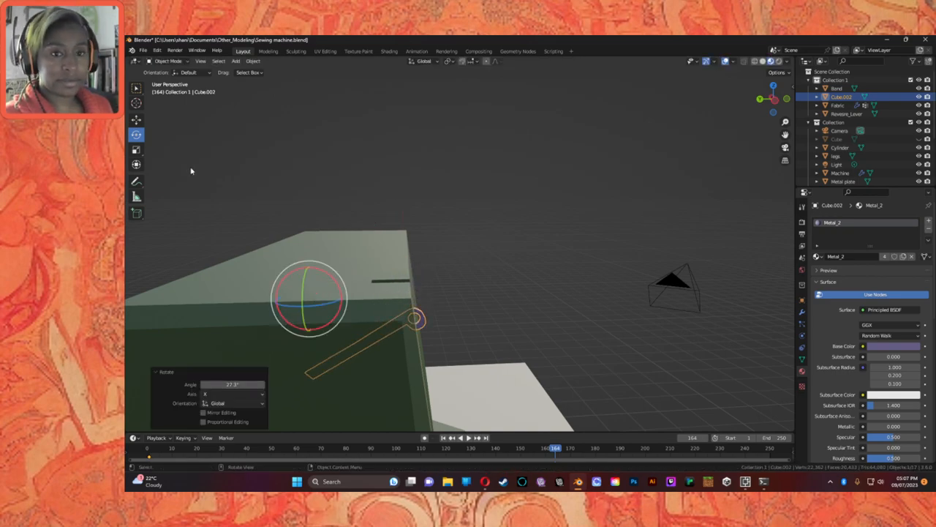
Move the lever along Y toward the front of the slot and raise it about 0.057 m on Z.
click(137, 119)
drag(276, 304, 302, 303)
drag(335, 267, 337, 247)
middle_drag(398, 280, 368, 279)
middle_drag(535, 264, 428, 295)
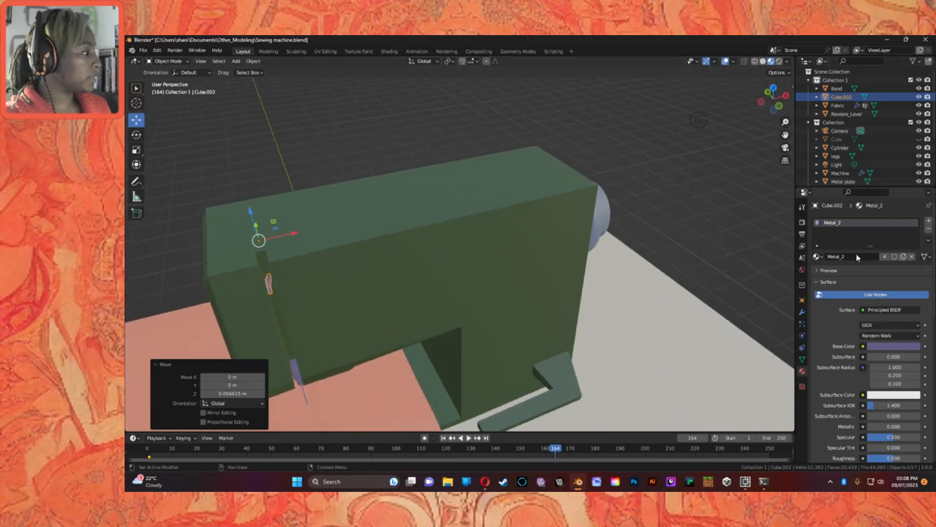
Add a Boolean Difference modifier to the lever with Machine as its object and apply it.
click(803, 313)
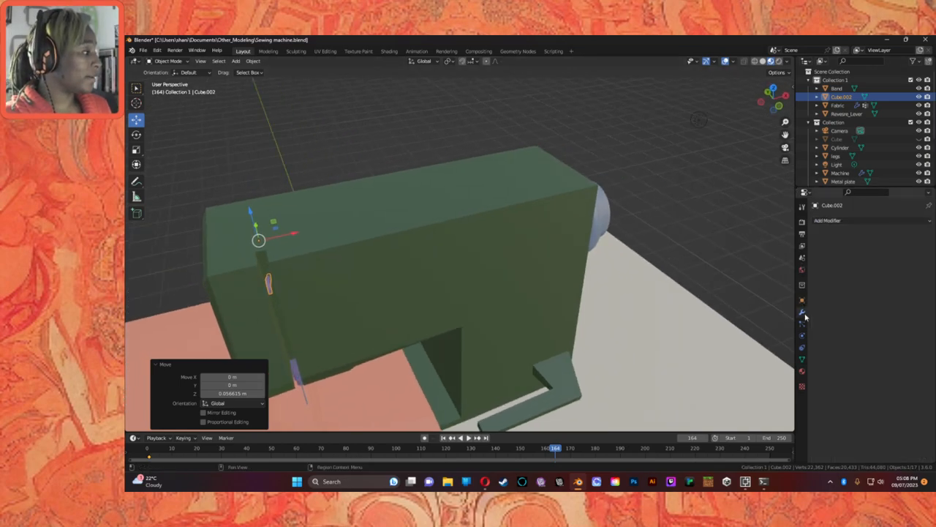
click(847, 220)
click(790, 265)
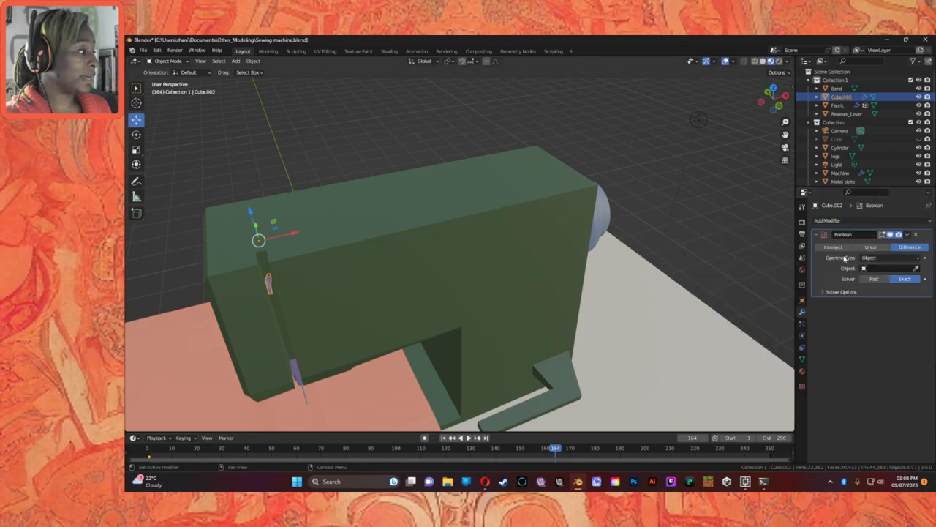
click(915, 267)
click(460, 209)
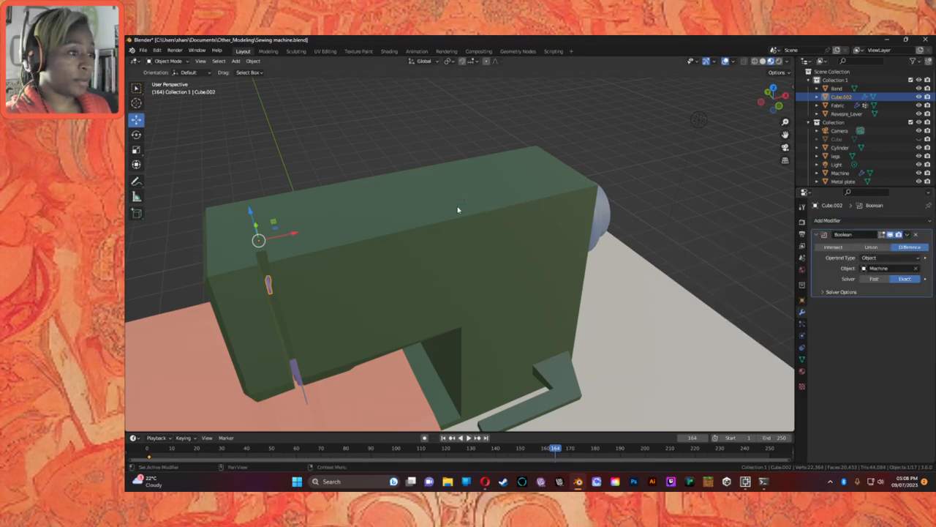
click(908, 235)
click(909, 235)
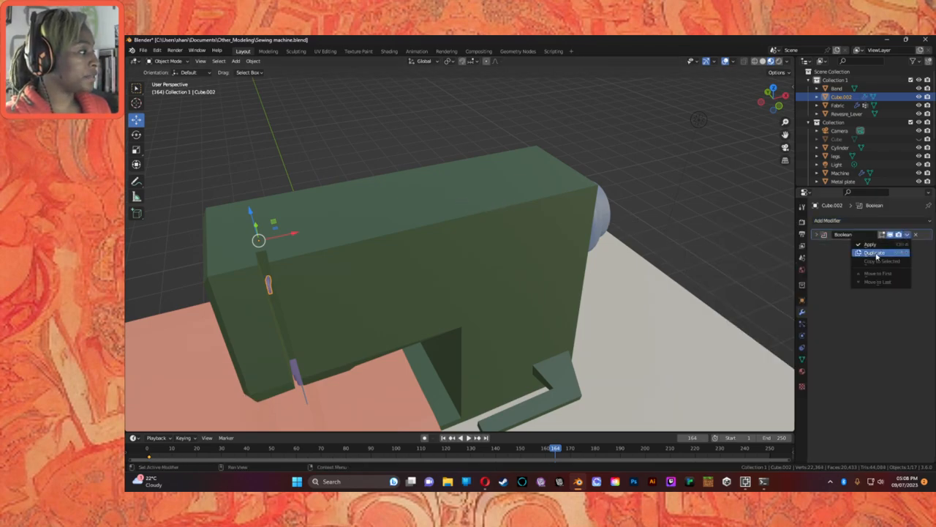
click(878, 251)
Rename the lever object TakeUP and move it, the reverse lever and the band from Collection 1 into Collection.
middle_drag(300, 313, 432, 261)
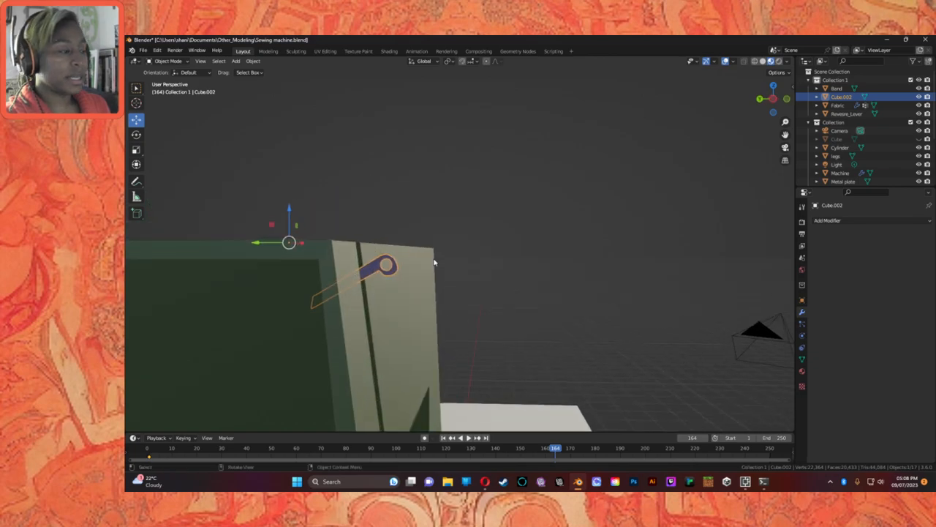
double_click(841, 96)
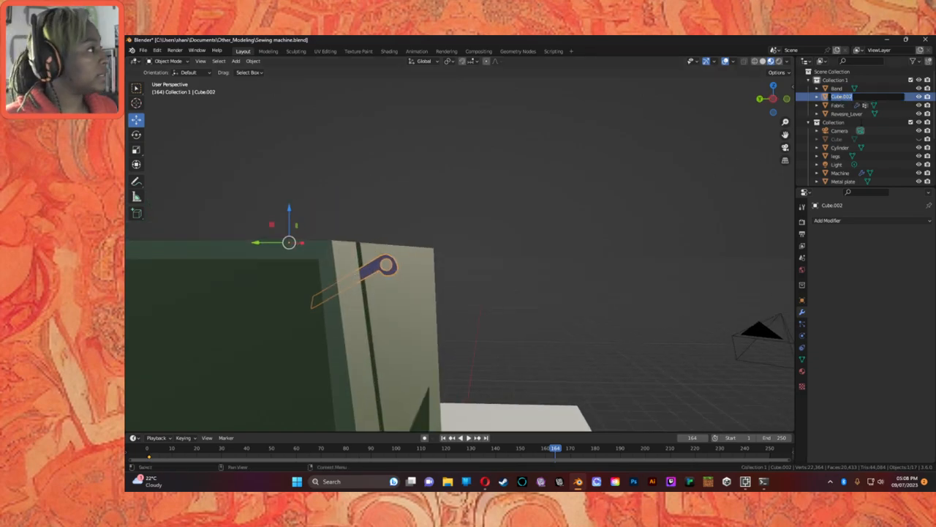
text(T)
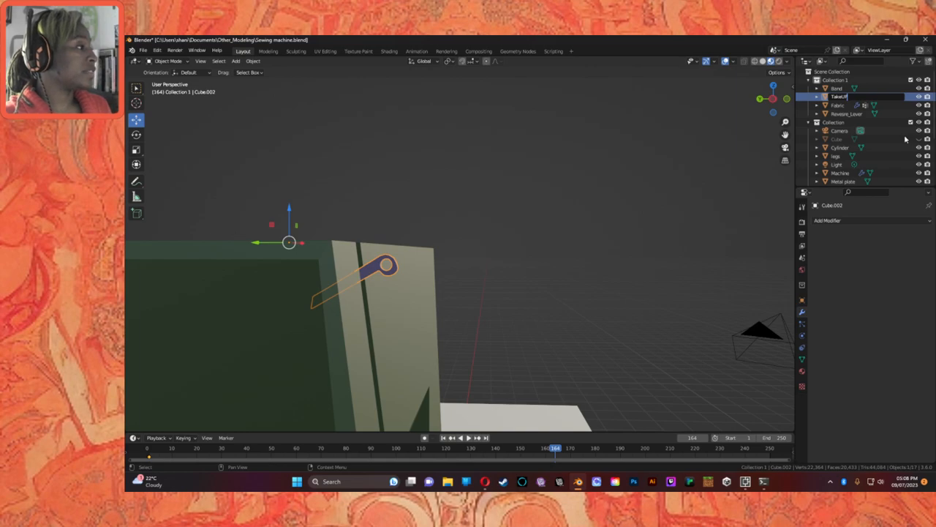
text(akeUP)
key(Return)
drag(839, 114, 839, 147)
drag(842, 89, 844, 138)
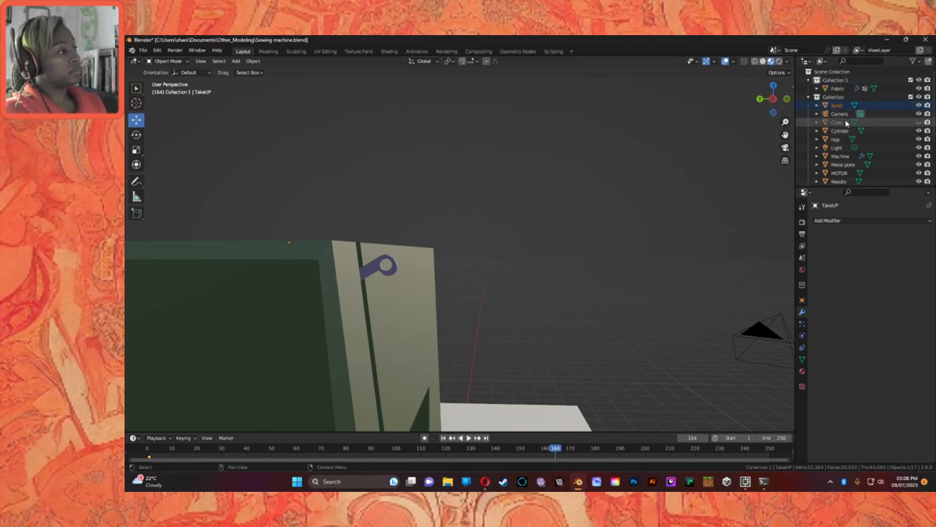
Create a new collection under Scene Collection and move the camera and the light into it.
right_click(831, 73)
click(831, 75)
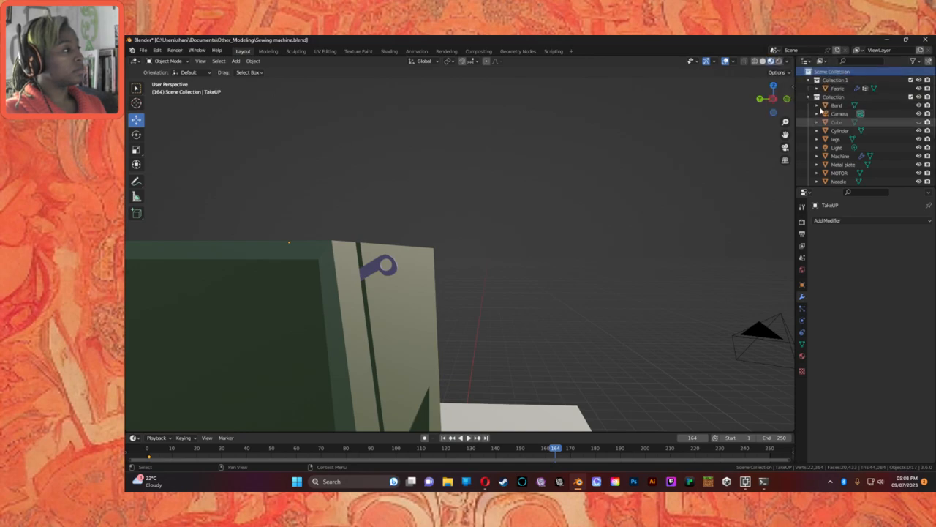
scroll(856, 161, down, 4)
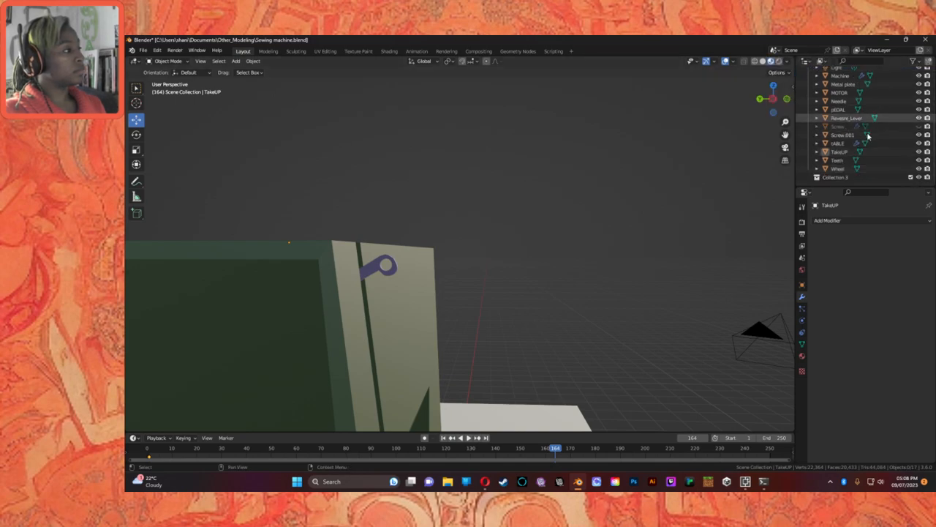
scroll(868, 136, up, 4)
drag(838, 101, 829, 180)
scroll(834, 109, up, 1)
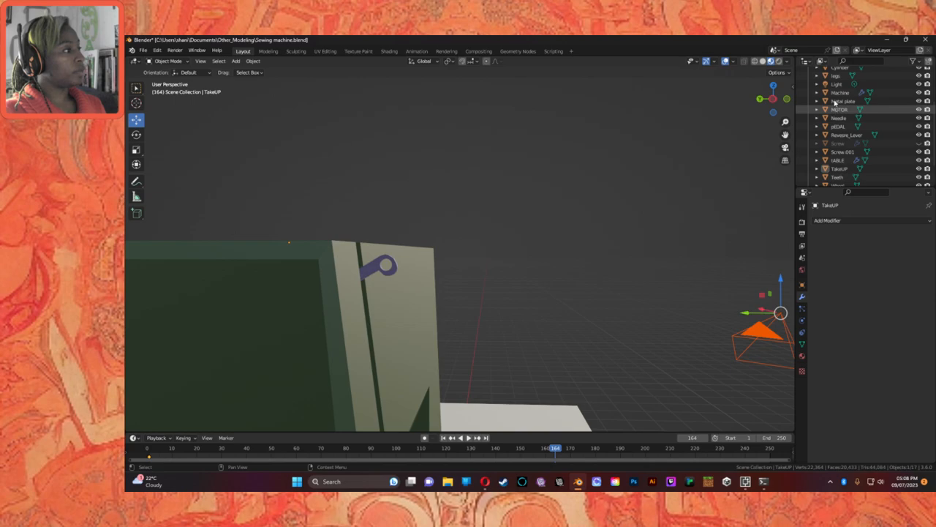
drag(835, 85, 823, 174)
click(809, 169)
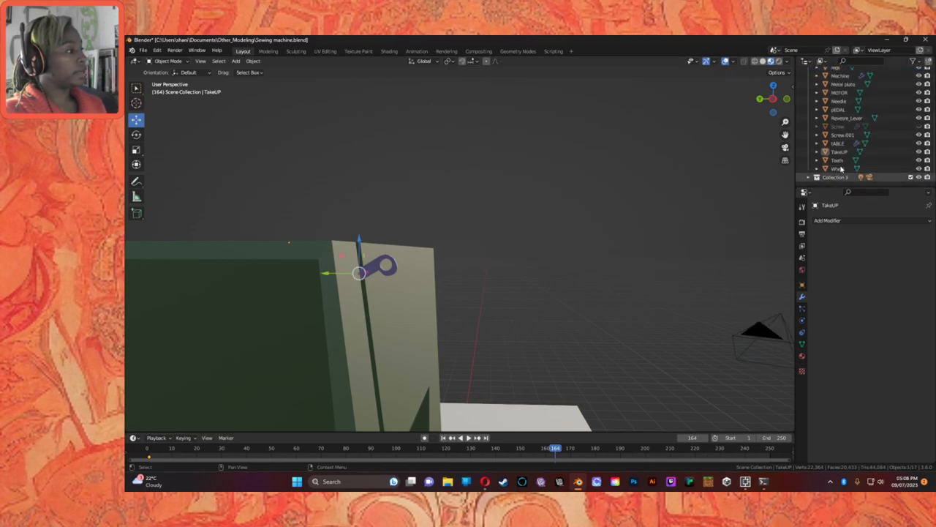
scroll(856, 162, up, 4)
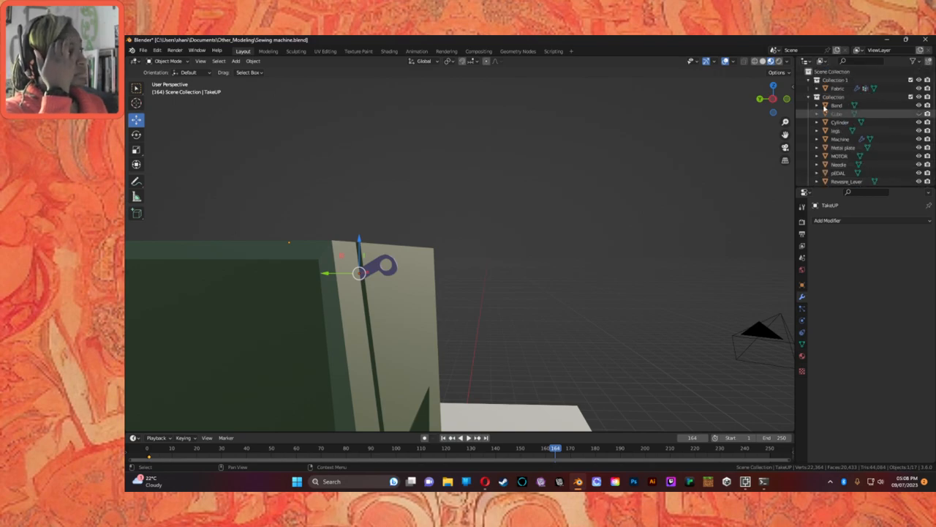
middle_drag(455, 273, 495, 260)
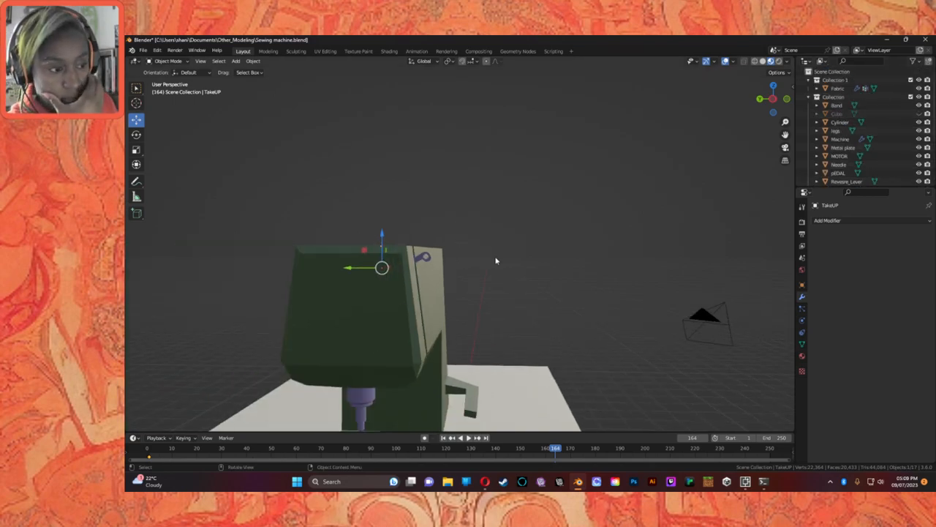
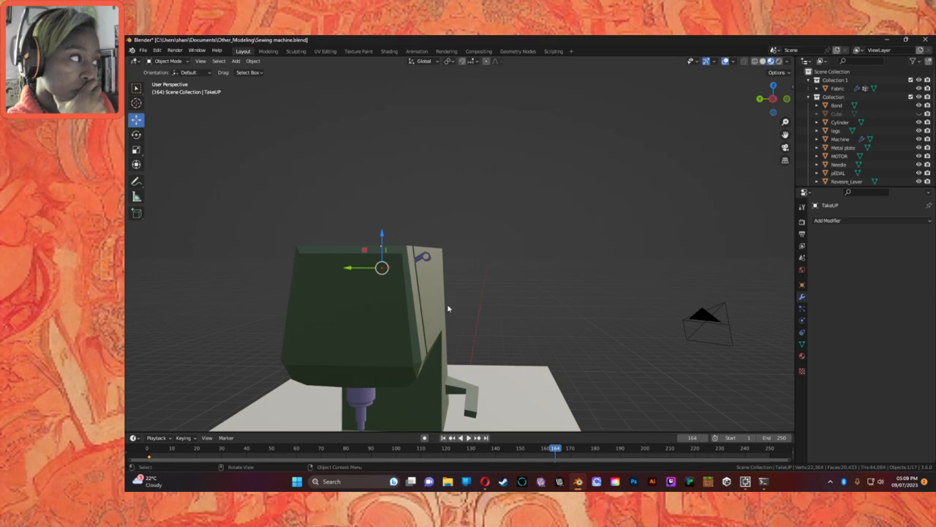
Paste a copy of the reverse lever and move the copy into Collection alongside the original.
scroll(449, 343, up, 6)
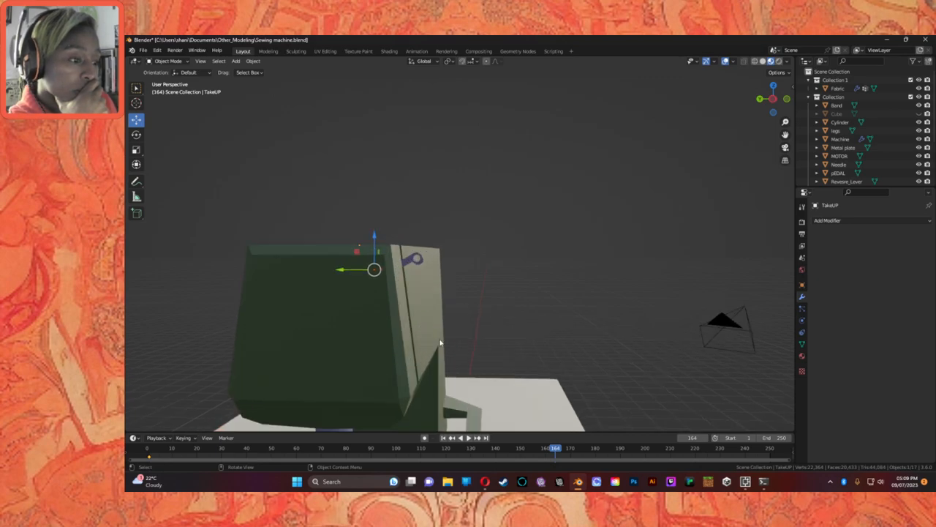
scroll(450, 359, down, 1)
scroll(314, 355, up, 2)
scroll(322, 363, down, 1)
scroll(321, 360, down, 8)
middle_drag(460, 376, 492, 376)
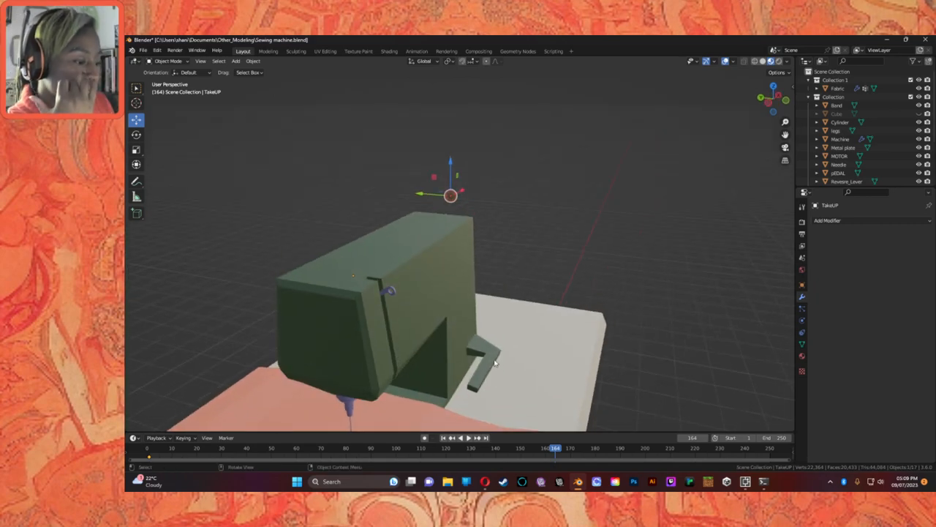
click(495, 362)
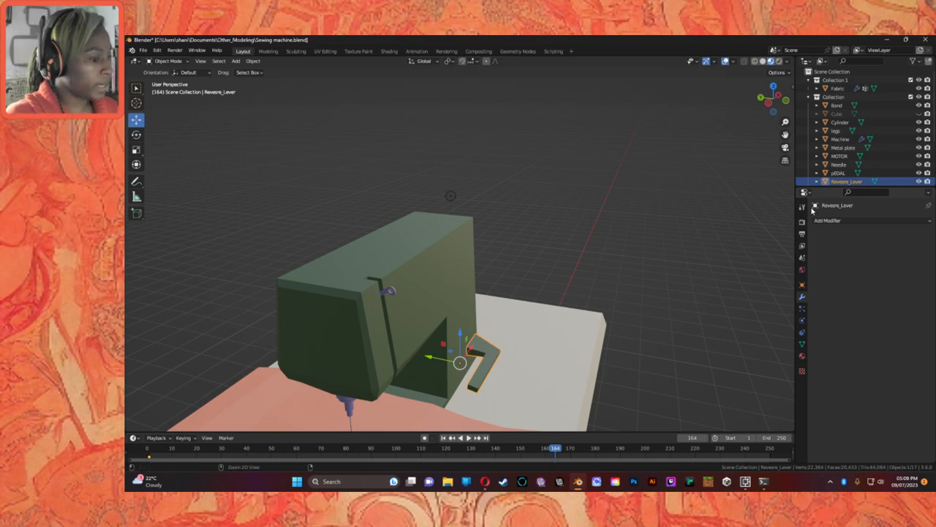
scroll(841, 184, down, 3)
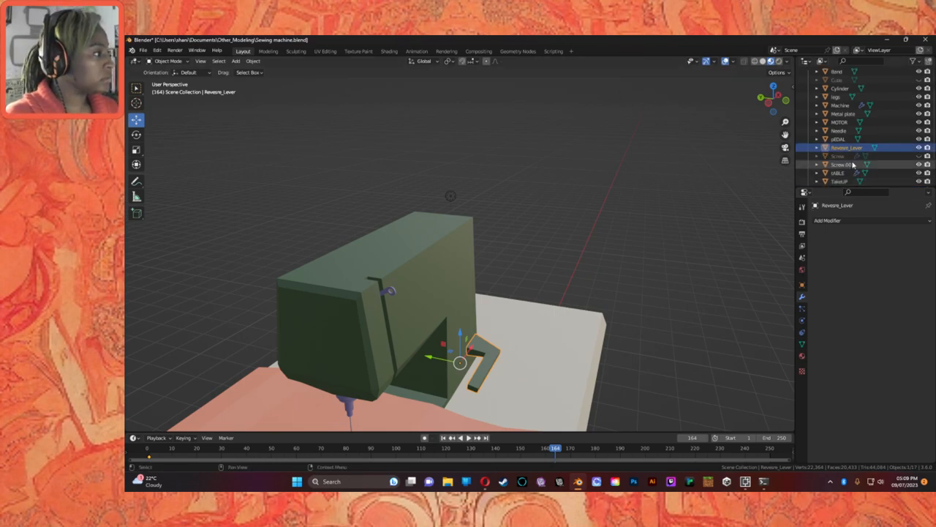
key(ctrl+v)
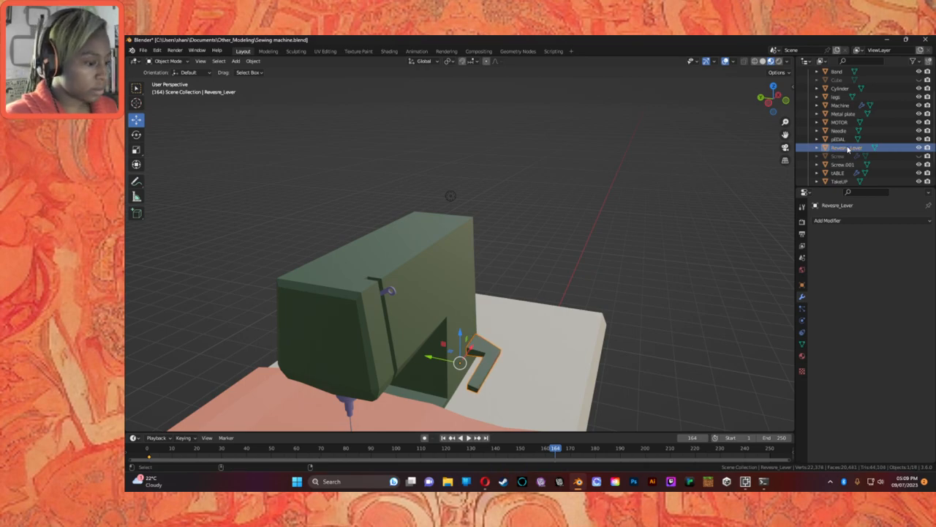
scroll(875, 164, down, 3)
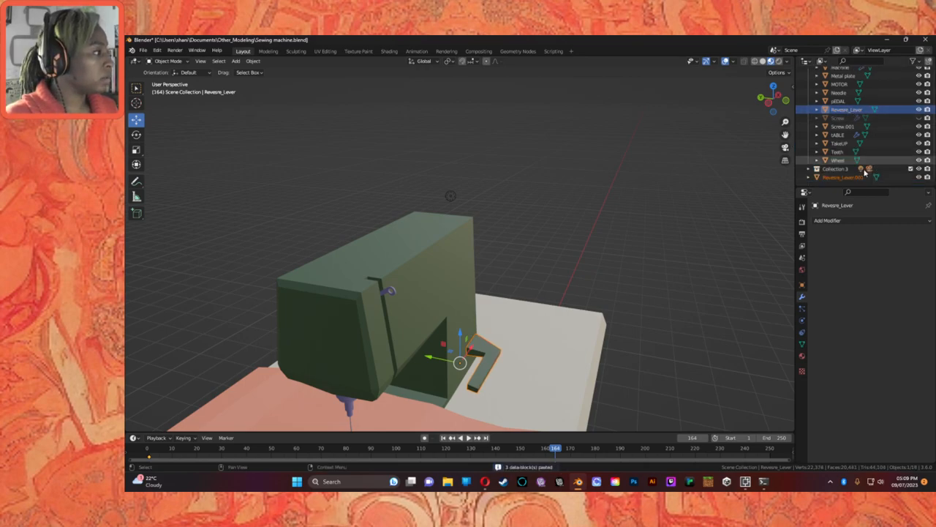
click(845, 178)
drag(845, 177, 841, 121)
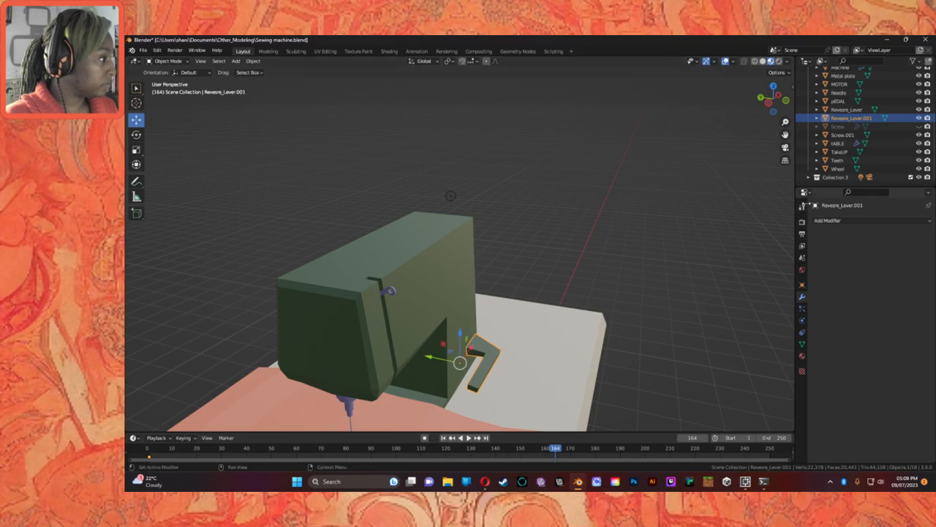
Rename the copied reverse lever Hook.
click(802, 207)
click(794, 222)
click(802, 222)
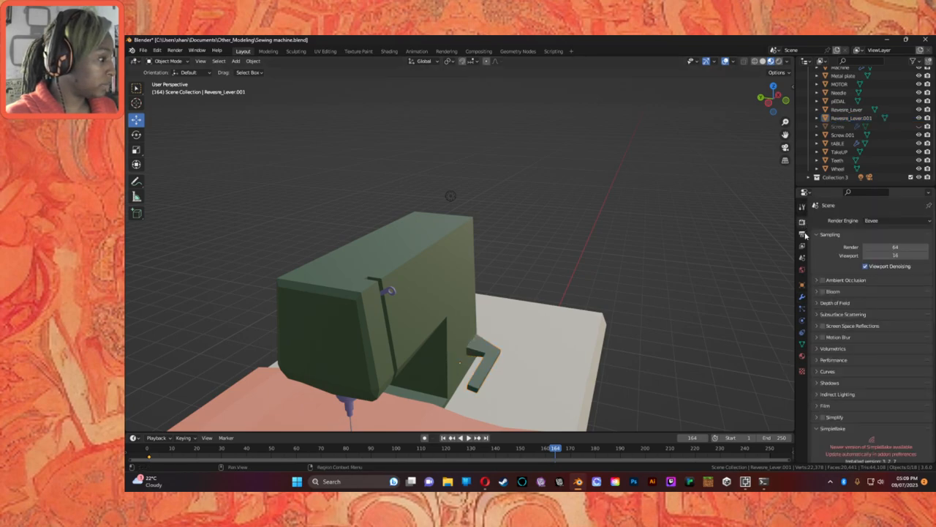
double_click(850, 118)
scroll(850, 118, up, 1)
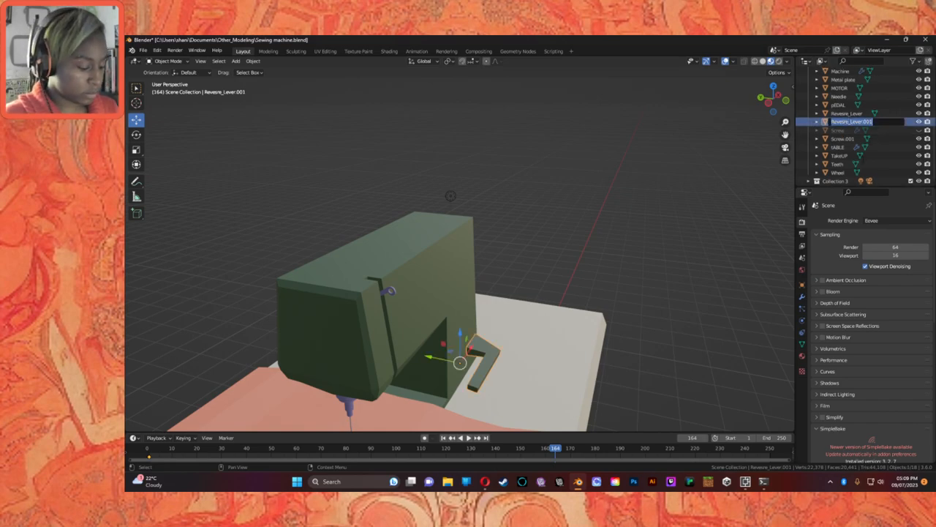
text(H)
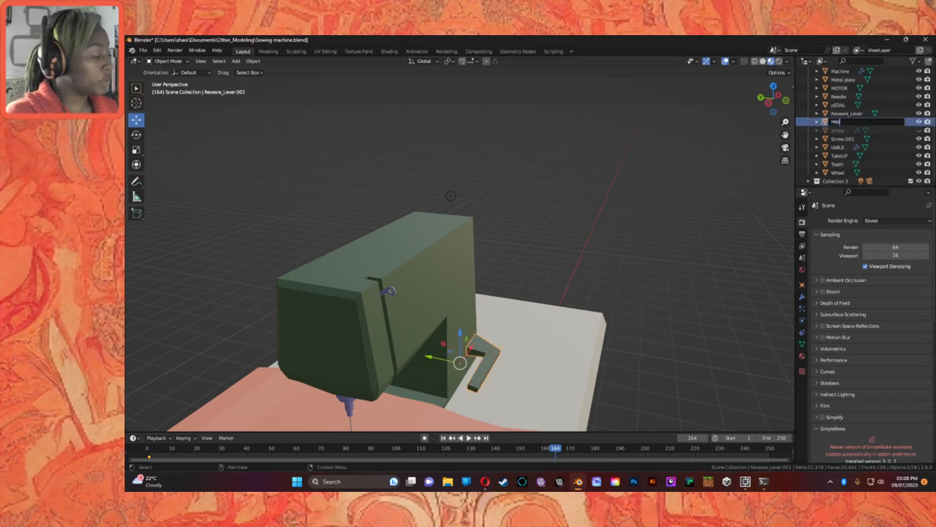
text(ook)
key(Return)
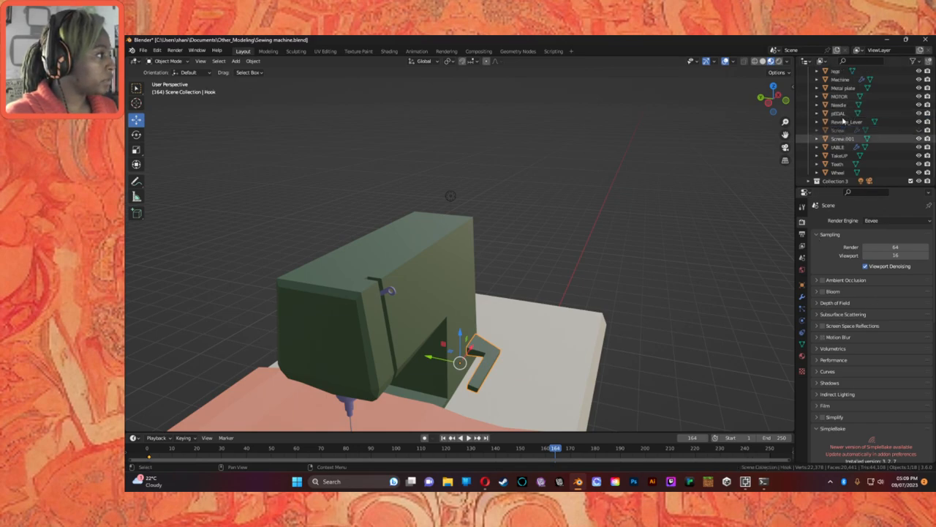
scroll(868, 130, up, 2)
scroll(868, 129, up, 2)
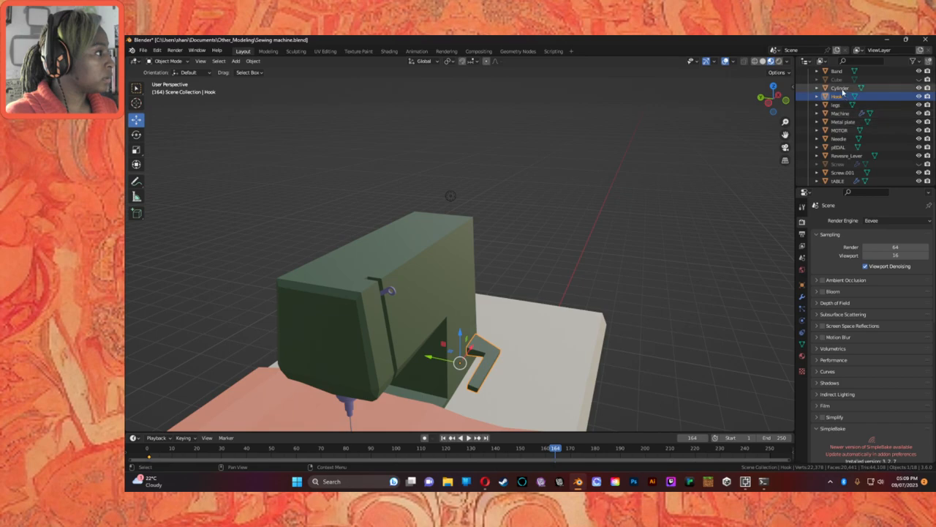
Set the hook's X rotation to 0° in its object transform properties.
click(803, 234)
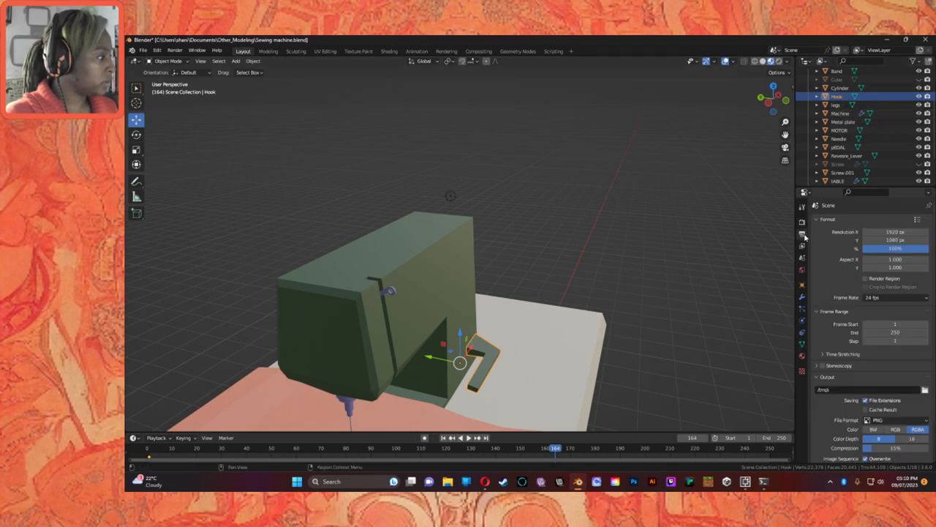
click(802, 247)
click(803, 257)
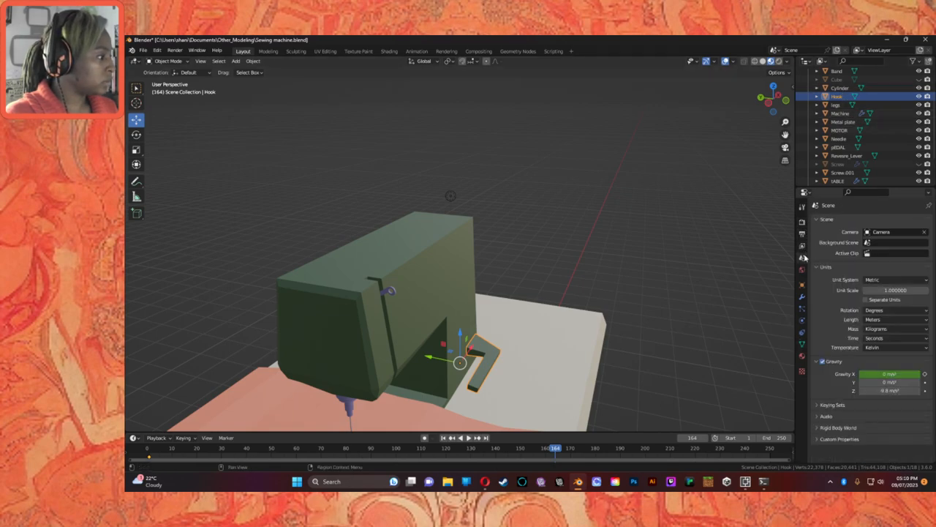
click(802, 270)
click(802, 285)
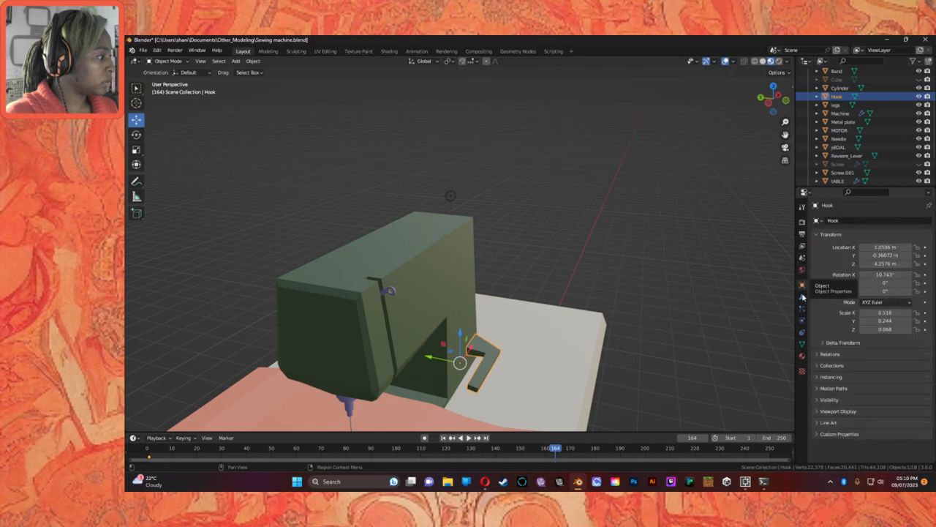
click(887, 274)
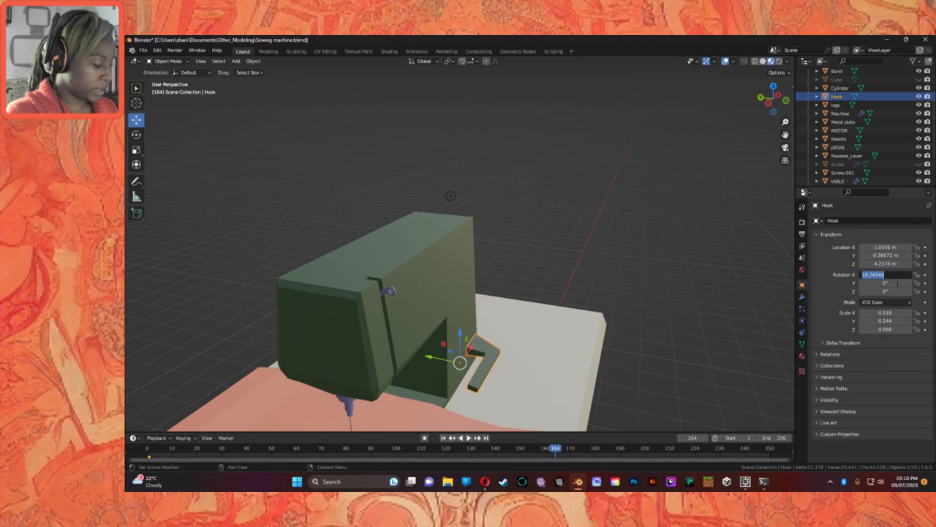
text(0)
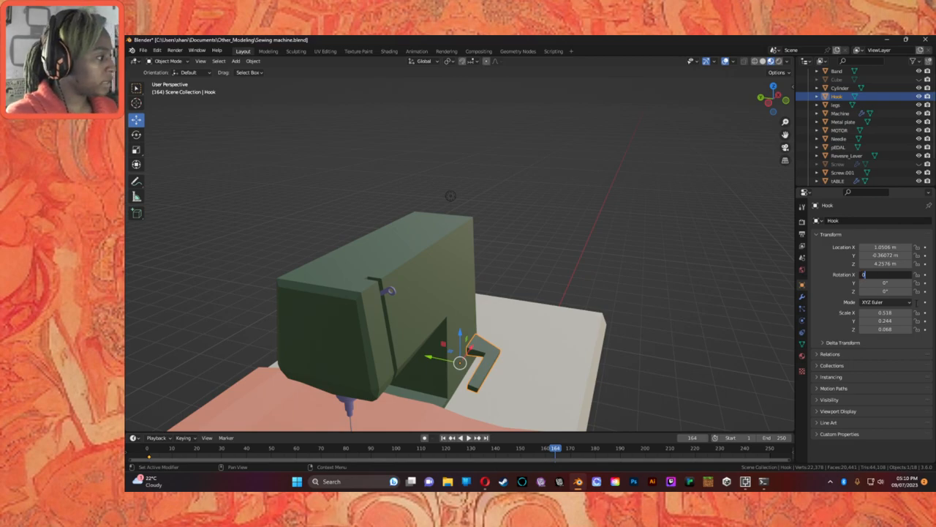
key(Return)
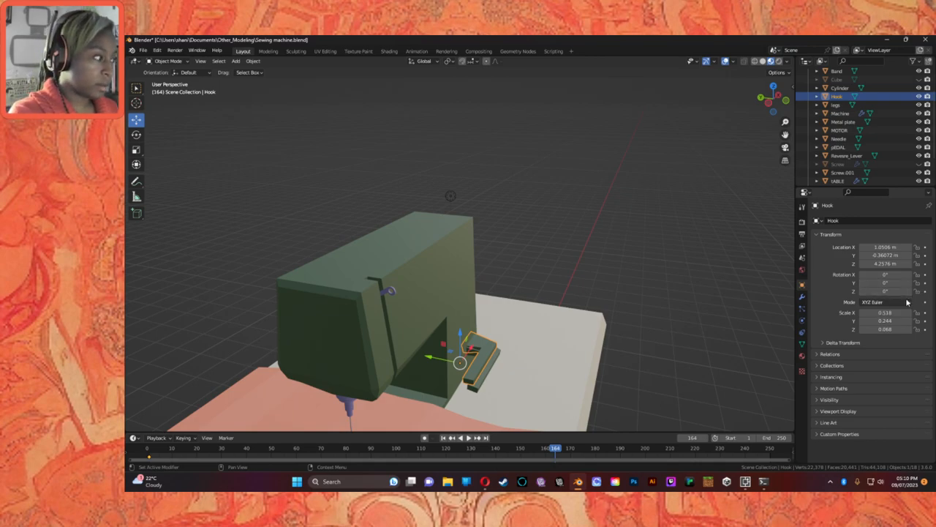
Try a Z rotation of 180° on the hook and reset it to 0°.
click(886, 283)
click(889, 291)
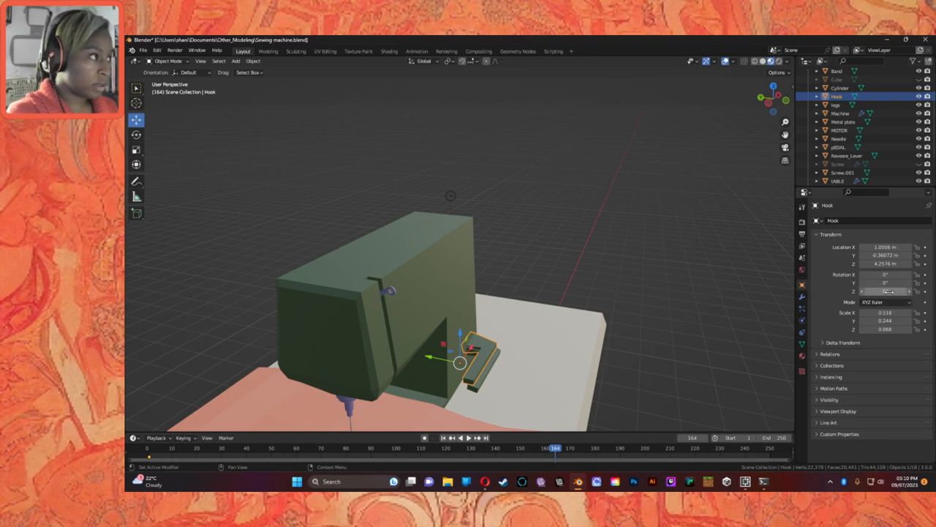
click(889, 291)
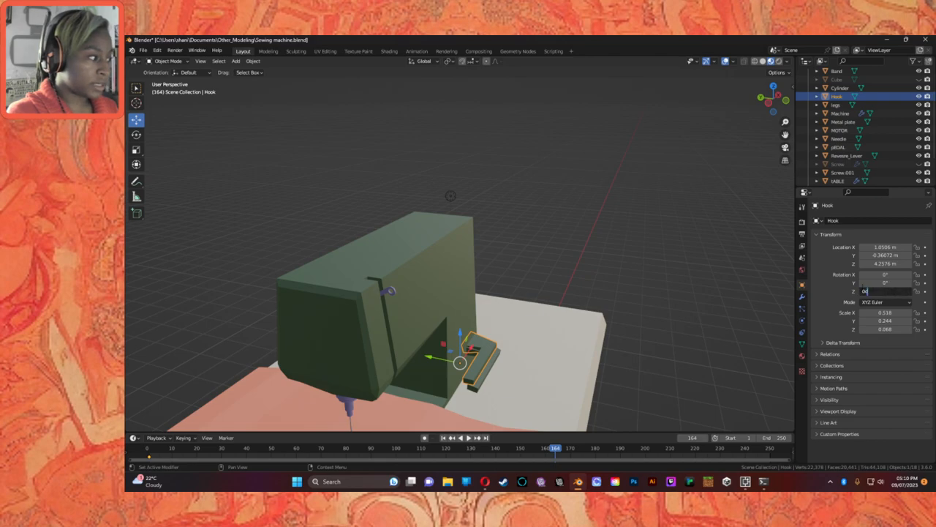
text(180)
key(Return)
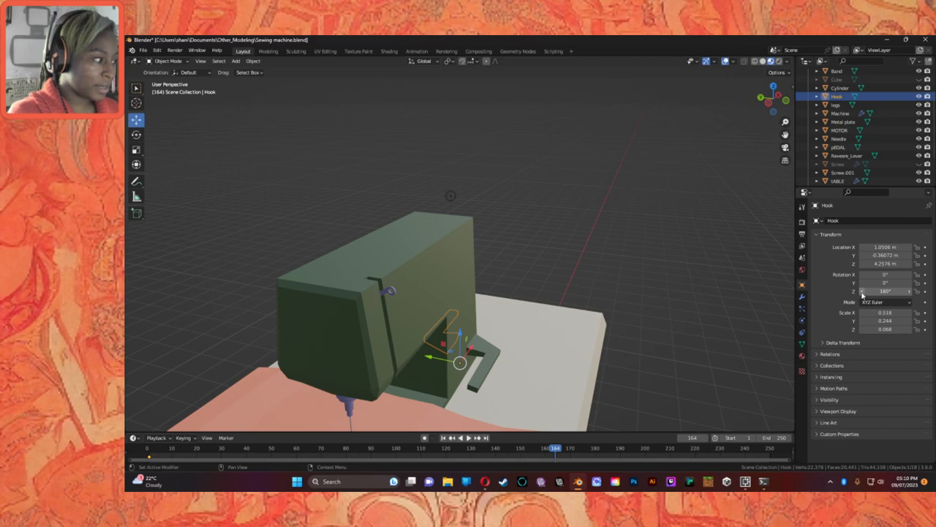
click(863, 291)
text(0)
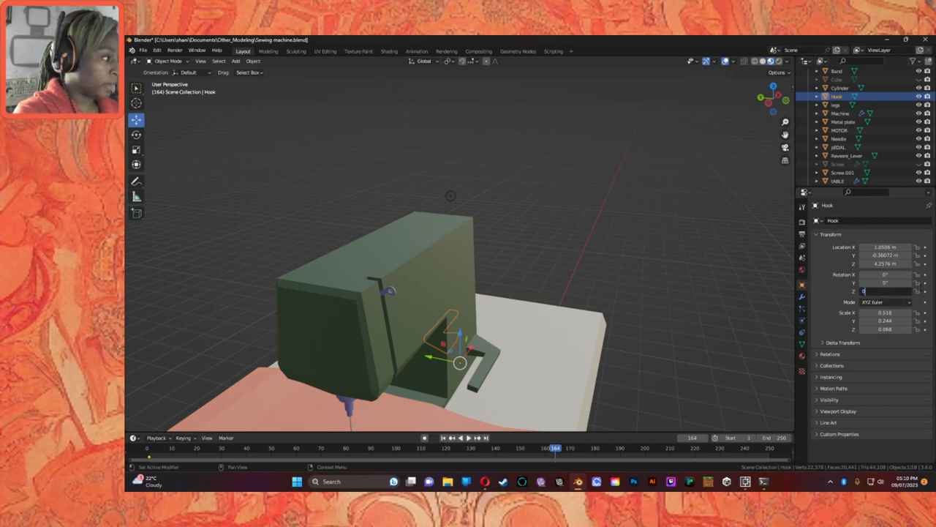
key(Return)
Try a Y rotation of 100° on the hook and replace it with -100°.
click(893, 285)
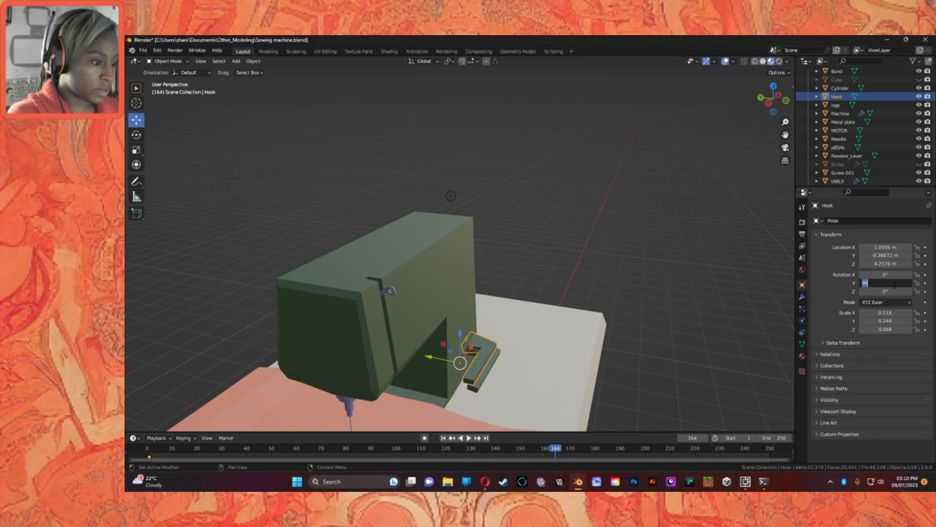
text(100)
key(Tab)
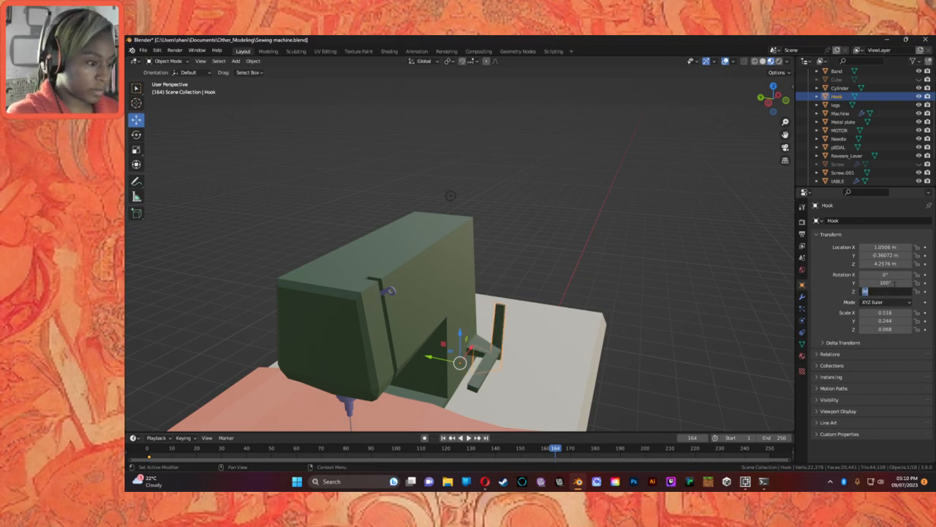
click(870, 284)
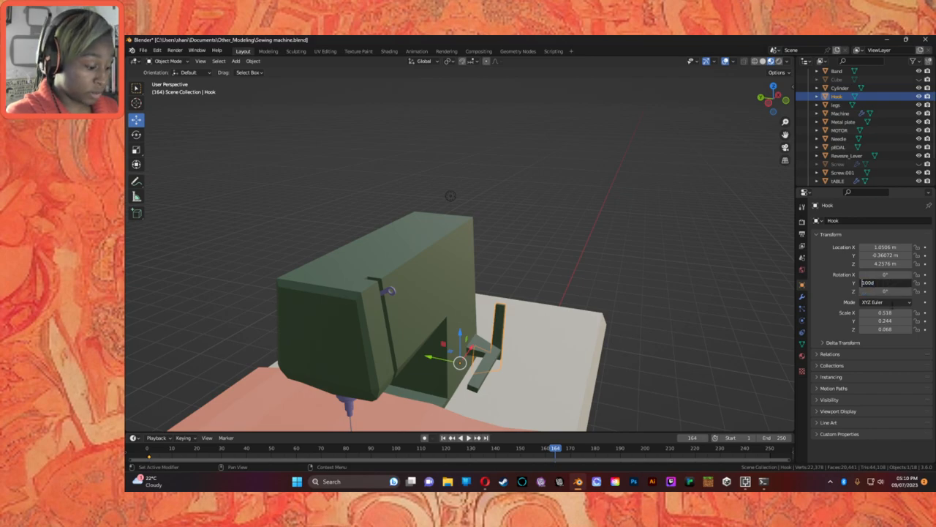
text(-100)
key(Return)
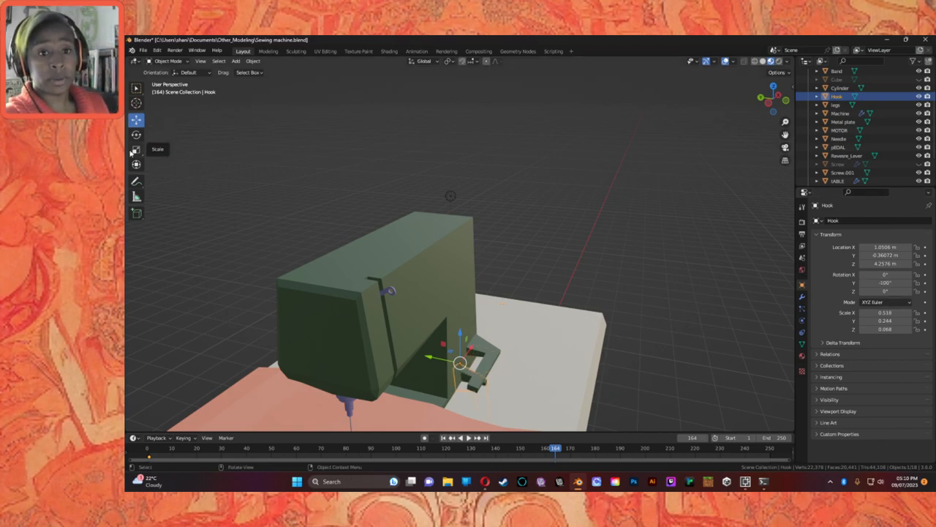
Scale the hook down uniformly by about 0.363, raise it and move it about -1.497 m on X toward the machine head.
click(136, 150)
drag(470, 349, 469, 371)
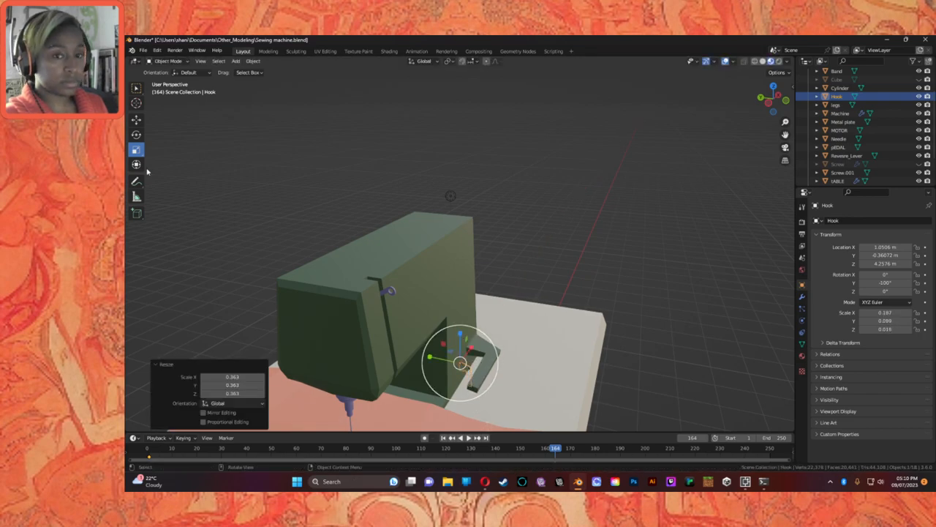
click(136, 119)
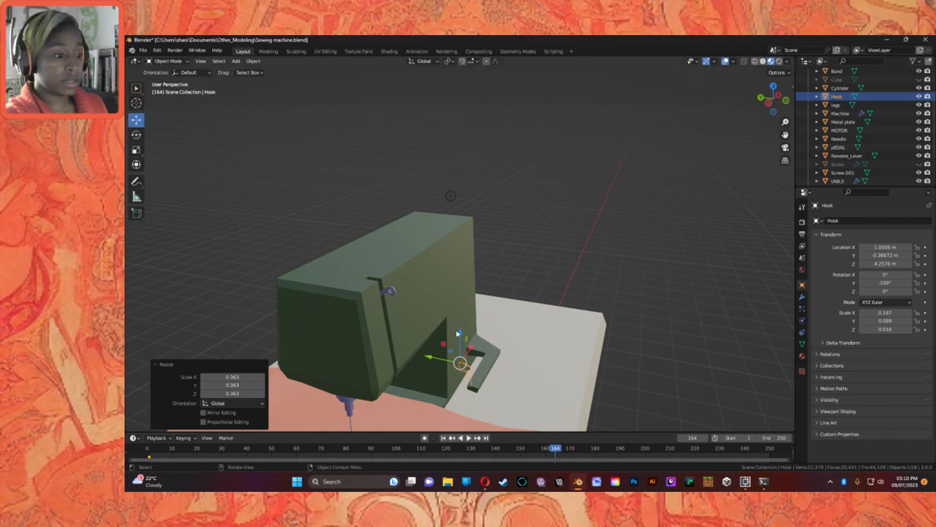
drag(460, 333, 391, 343)
middle_drag(390, 343, 395, 315)
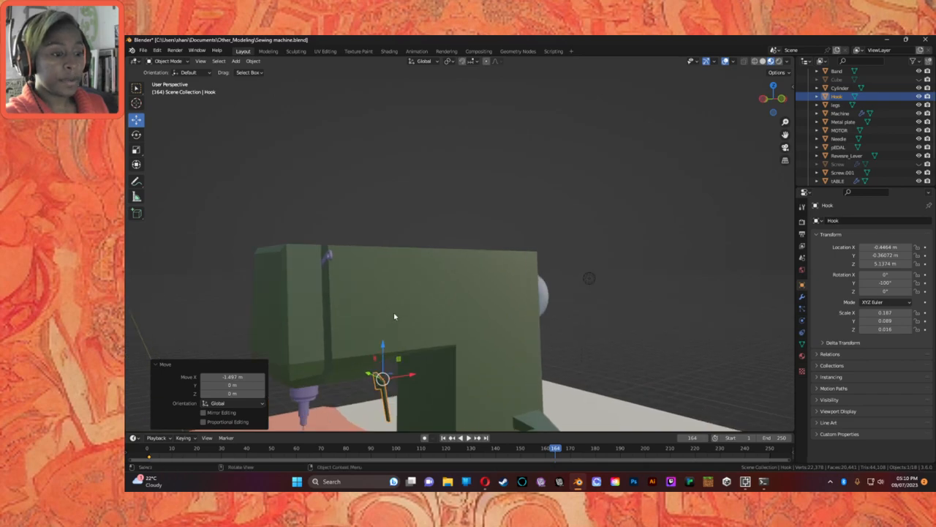
Position the hook on the machine's front face beside the take-up slot, at about X -0.779, Y -0.462, Z 5.447 m.
drag(382, 345, 414, 329)
middle_drag(414, 329, 360, 358)
drag(448, 322, 398, 320)
middle_drag(399, 320, 356, 344)
drag(324, 355, 405, 351)
middle_drag(404, 351, 439, 182)
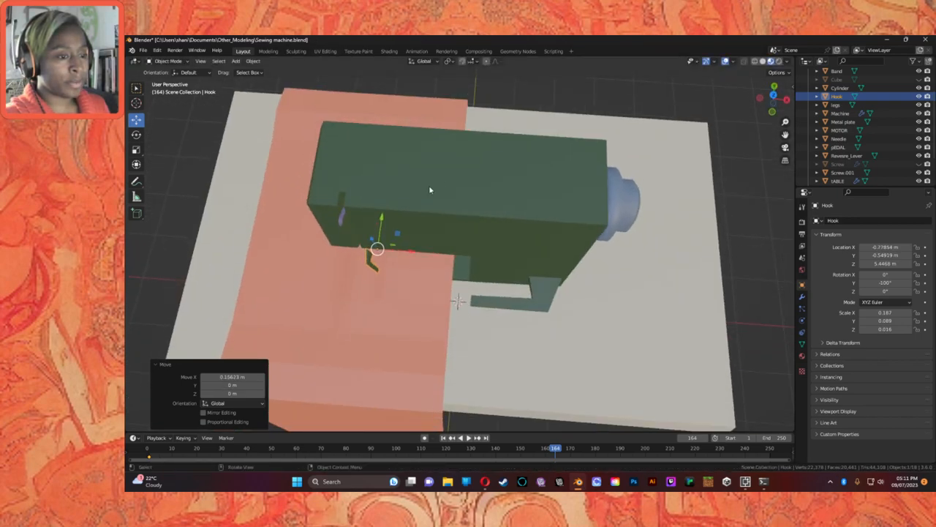
drag(381, 217, 374, 207)
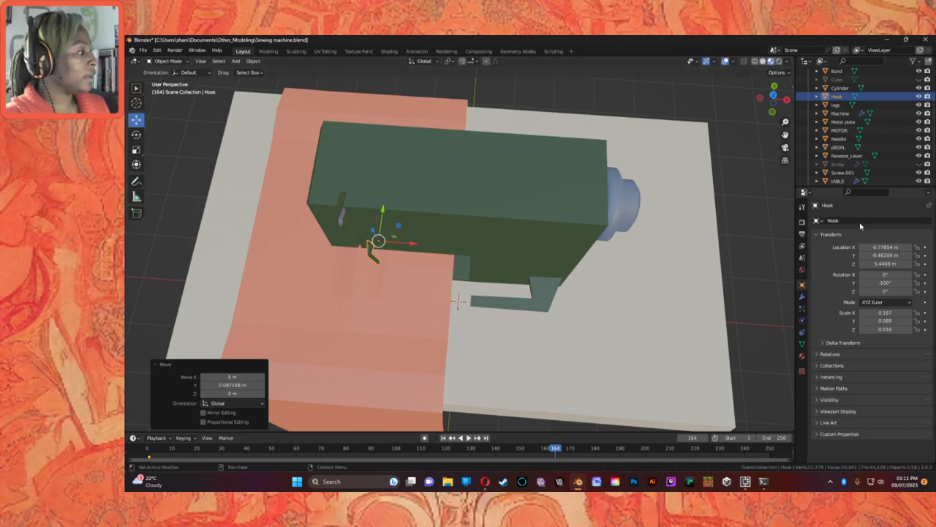
Replace the hook's material with Metal_2 and inspect the hook up close against the machine's front face.
click(802, 356)
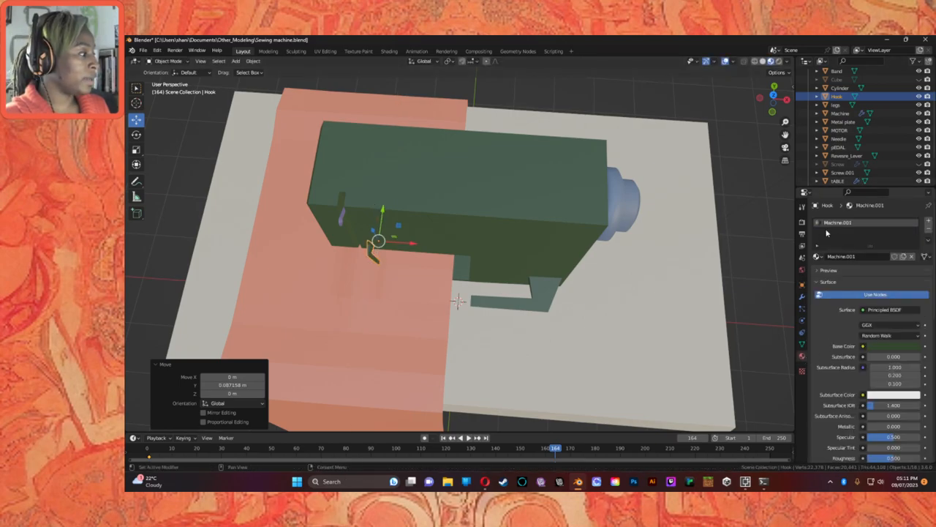
click(817, 256)
click(835, 325)
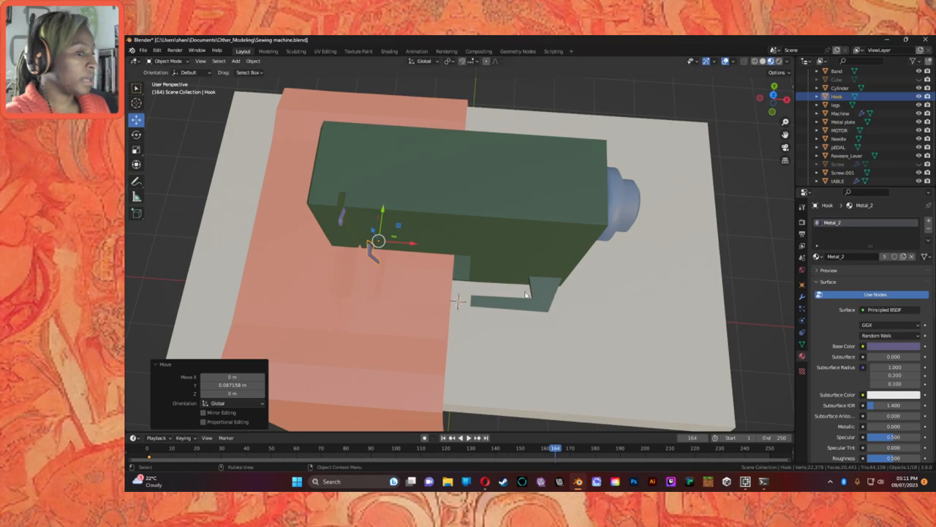
middle_drag(408, 275, 408, 400)
middle_drag(443, 356, 527, 132)
scroll(468, 216, up, 3)
middle_drag(474, 227, 413, 173)
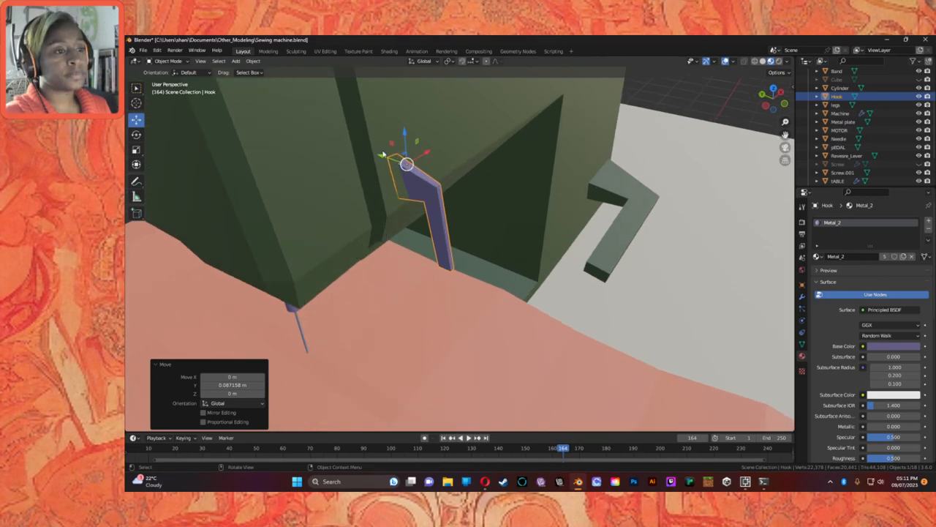
Scale the hook down uniformly by 0.652 and reposition it on the machine's front face beside the take-up slot.
drag(404, 134, 370, 131)
click(137, 164)
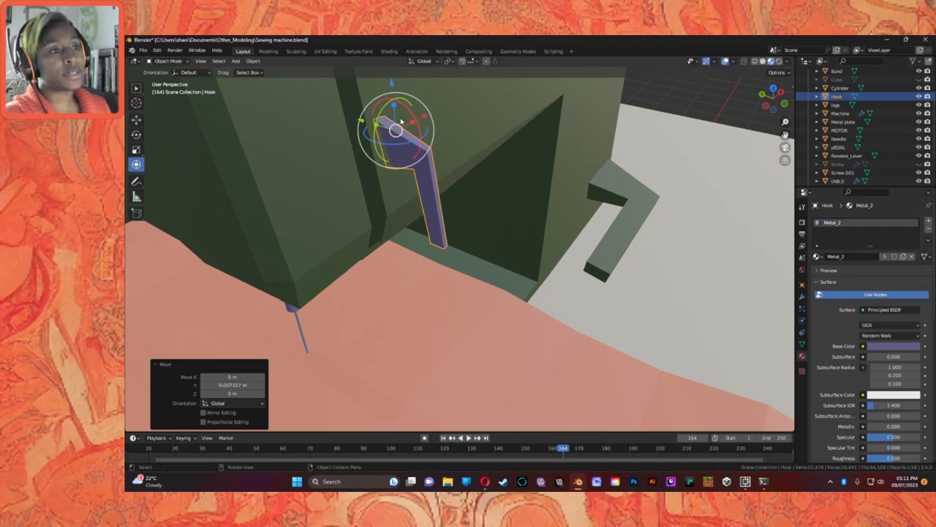
click(136, 149)
mouse_move(419, 106)
mouse_down()
mouse_move(412, 102)
mouse_move(409, 120)
mouse_up()
click(135, 119)
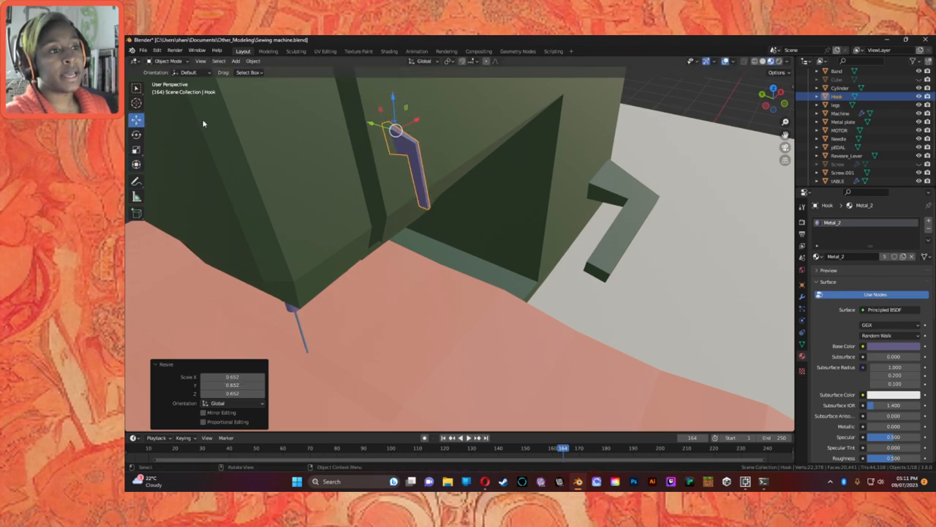
drag(391, 107, 411, 130)
middle_drag(411, 130, 325, 68)
In Edit Mode, select the hook's lower end face and raise it about 0.065 m along Z to shorten the hook.
click(196, 63)
click(184, 64)
click(184, 63)
click(169, 80)
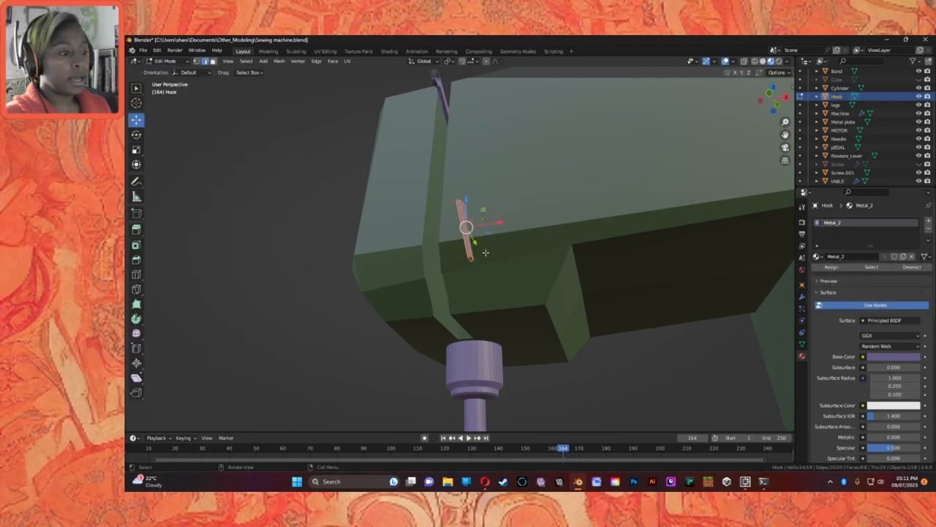
click(473, 256)
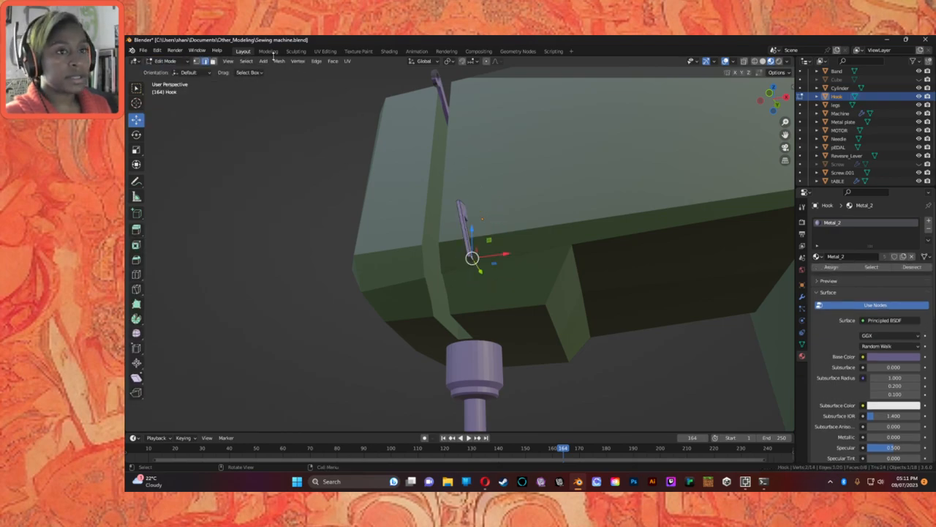
click(213, 60)
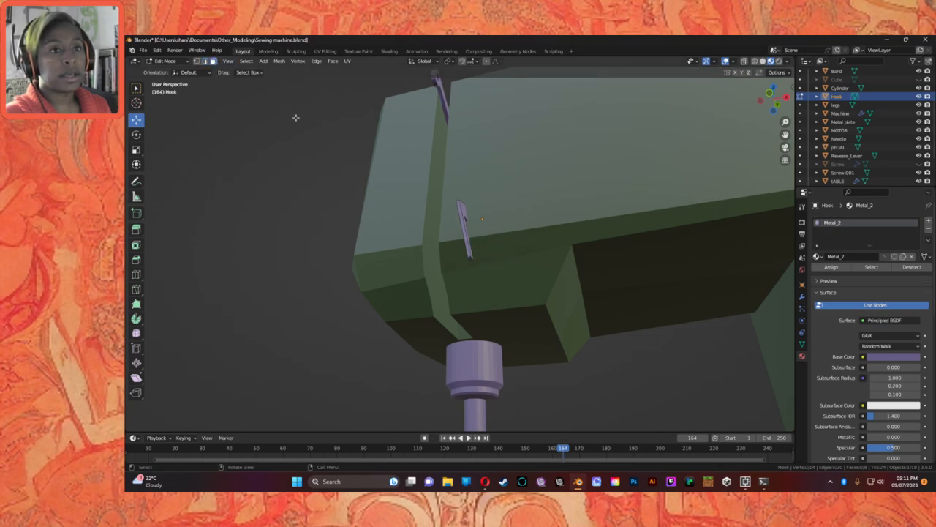
click(469, 258)
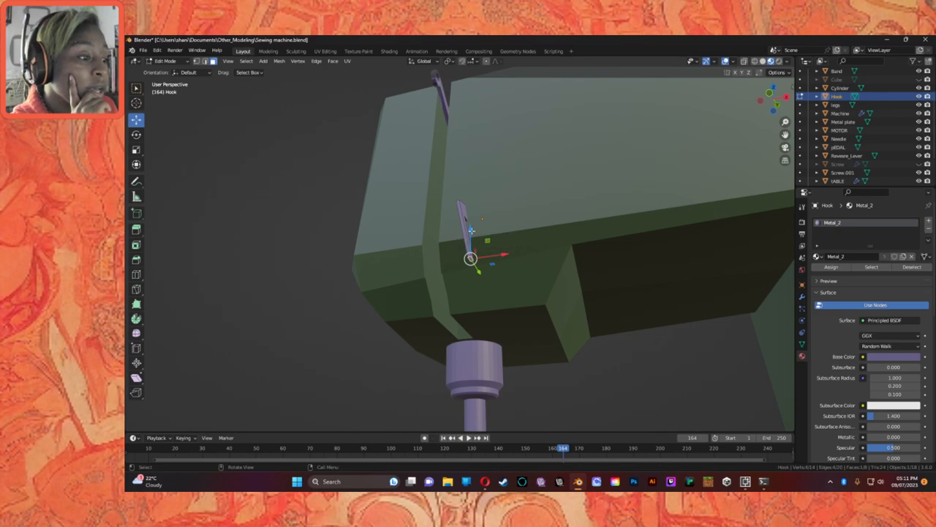
key(g)
key(z)
click(461, 212)
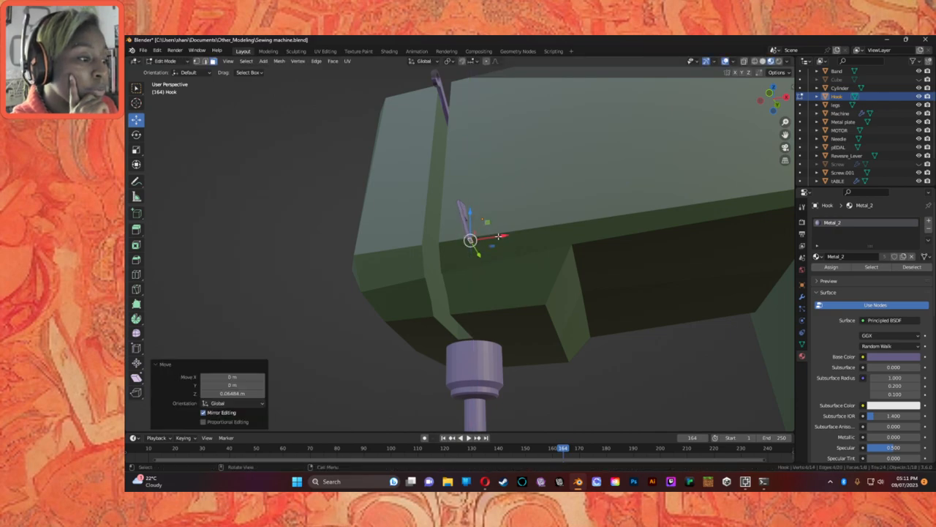
Shift the hook's lower end face about -0.023 m on X and scale it to 0.779 along Y.
key(g)
key(x)
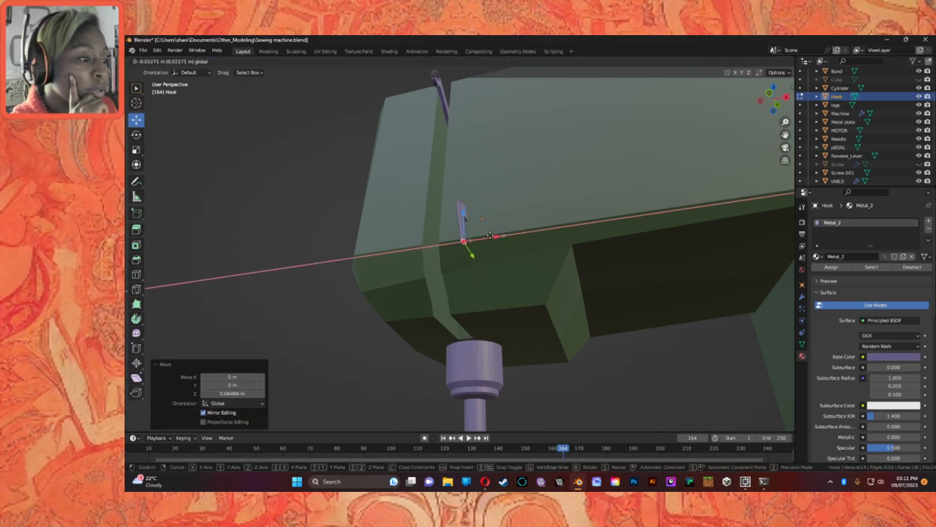
click(465, 233)
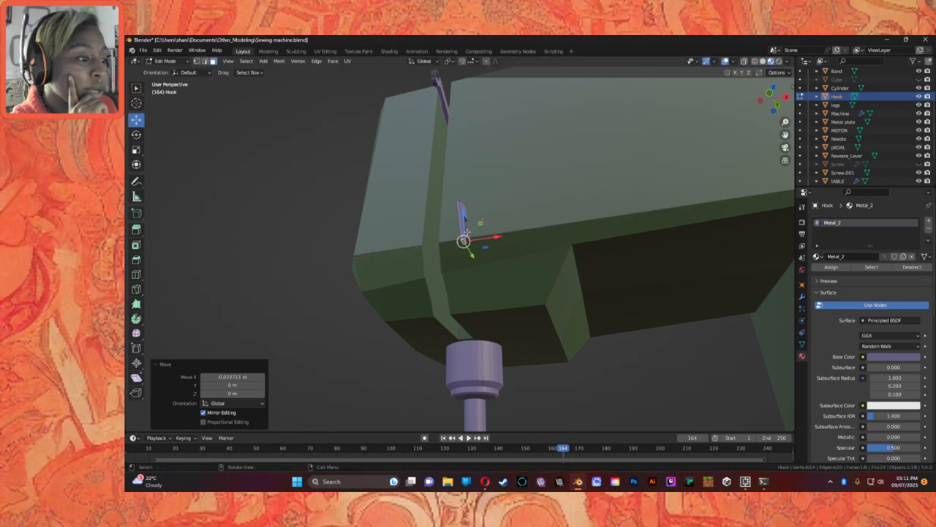
click(137, 150)
drag(472, 255, 469, 250)
middle_drag(471, 247, 505, 246)
drag(498, 238, 493, 236)
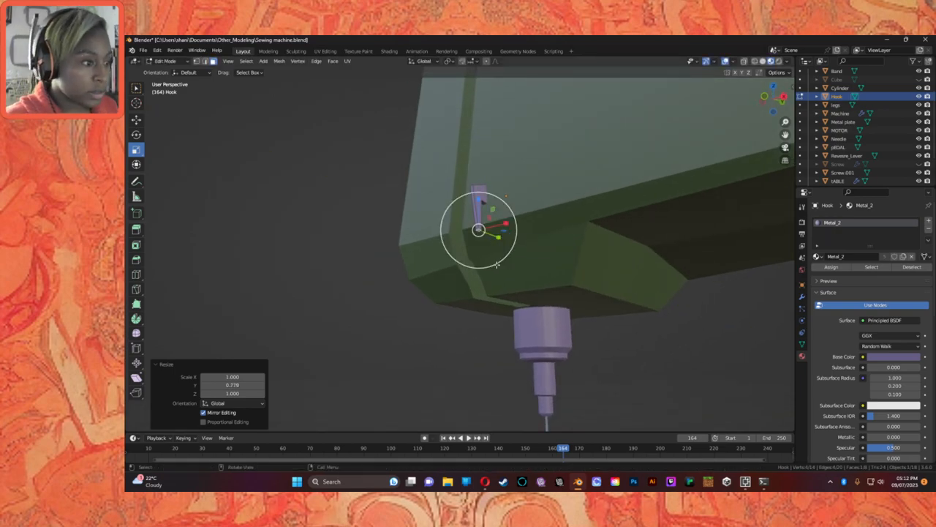
Extrude the hook's lower end face about 0.016 m along its normal and narrow the new end slightly along X.
key(g)
key(z)
key(z)
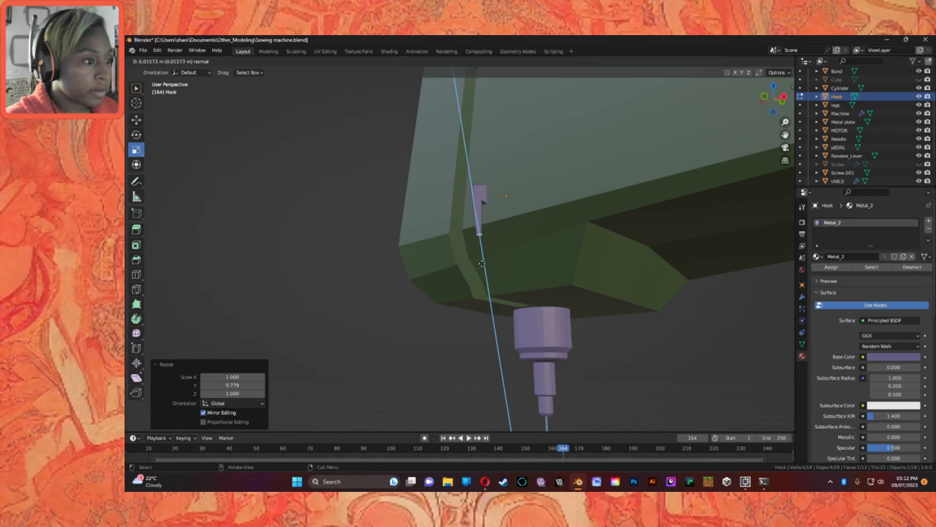
click(484, 262)
drag(498, 240, 496, 231)
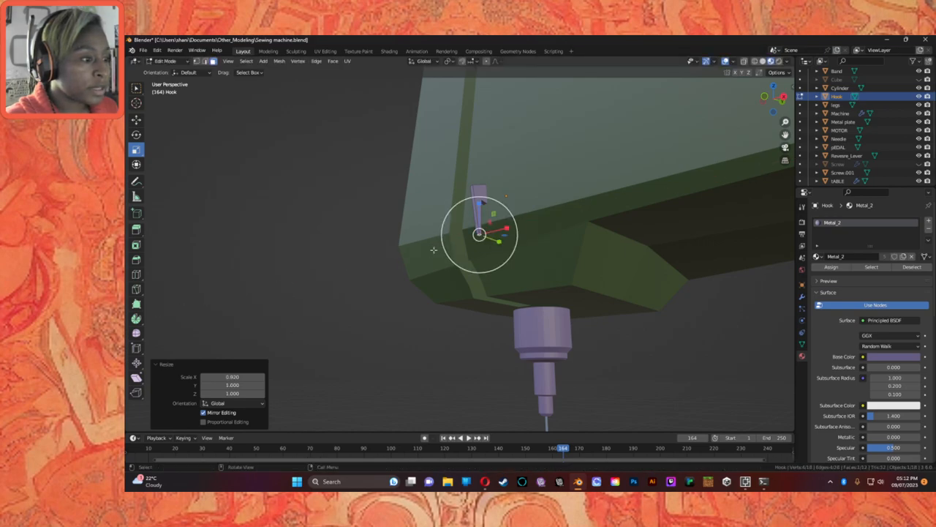
middle_drag(355, 273, 437, 318)
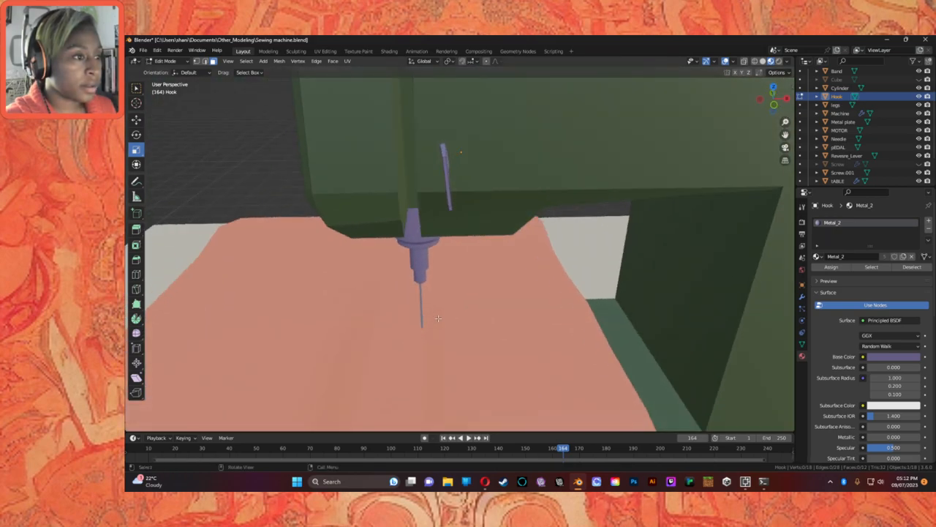
Add a Boolean modifier set to Difference to the hook, with Machine as the operand object.
click(447, 169)
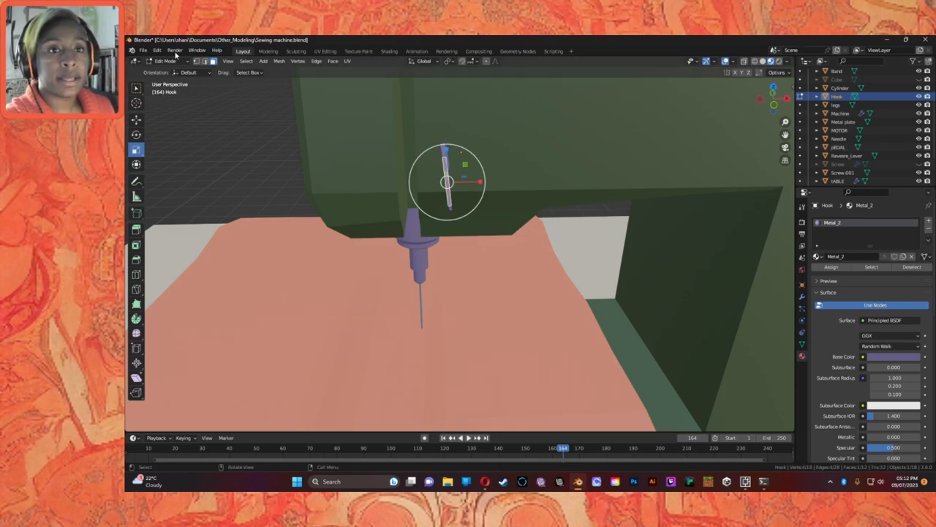
click(164, 61)
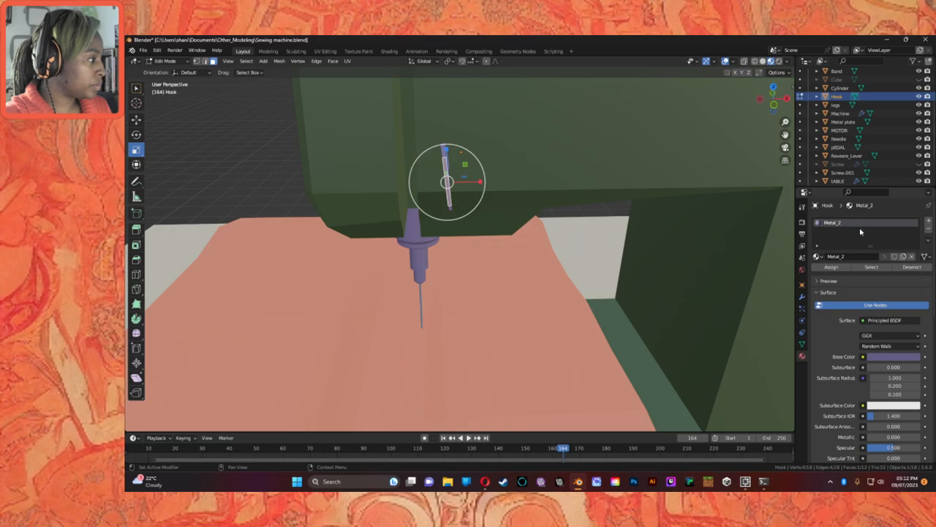
click(801, 296)
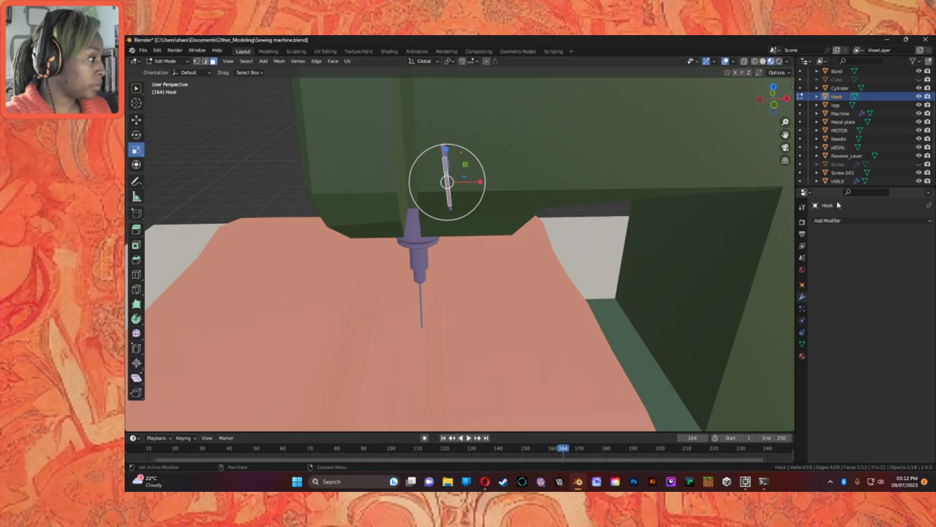
click(870, 221)
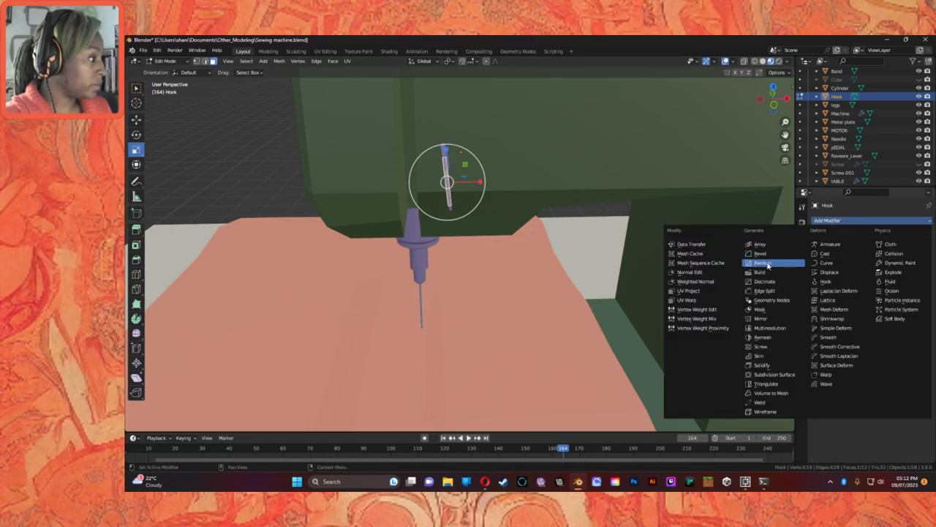
click(762, 263)
click(917, 270)
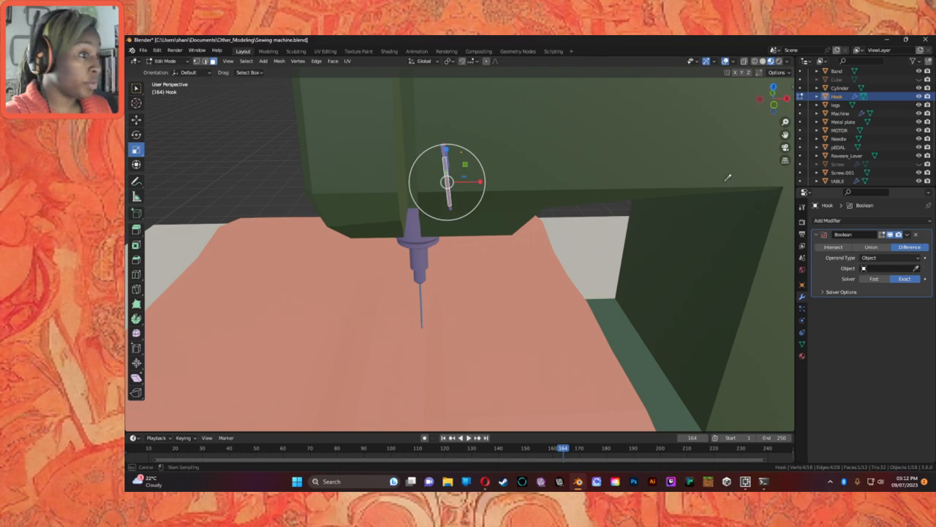
click(559, 155)
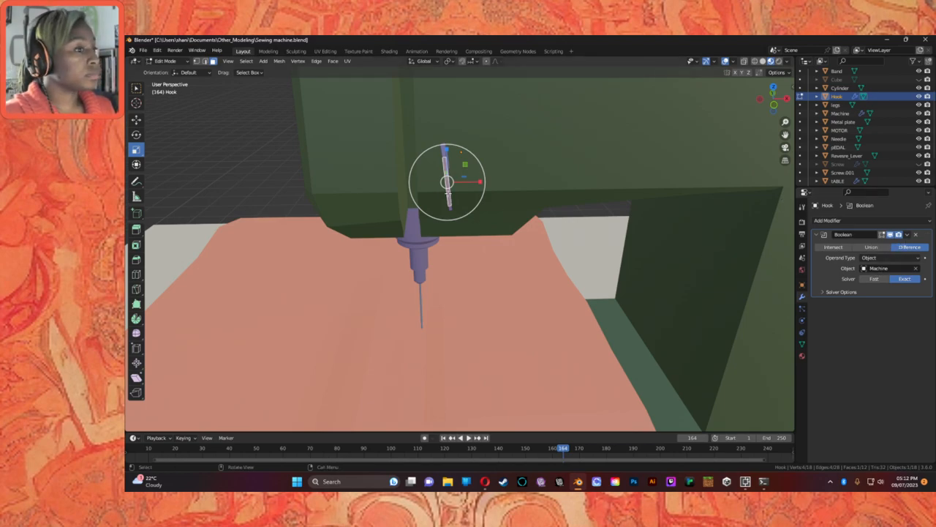
Return to Object Mode and apply the hook's Boolean modifier.
middle_drag(535, 218, 482, 223)
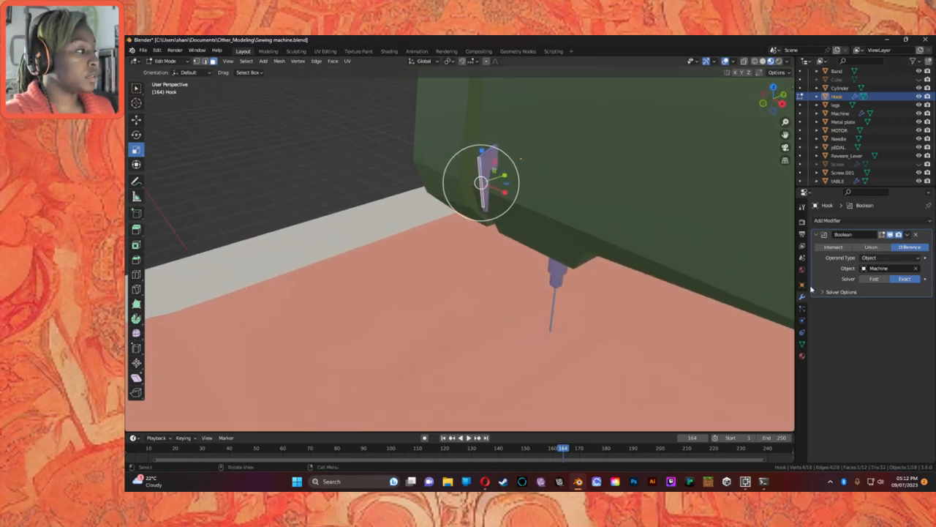
click(909, 234)
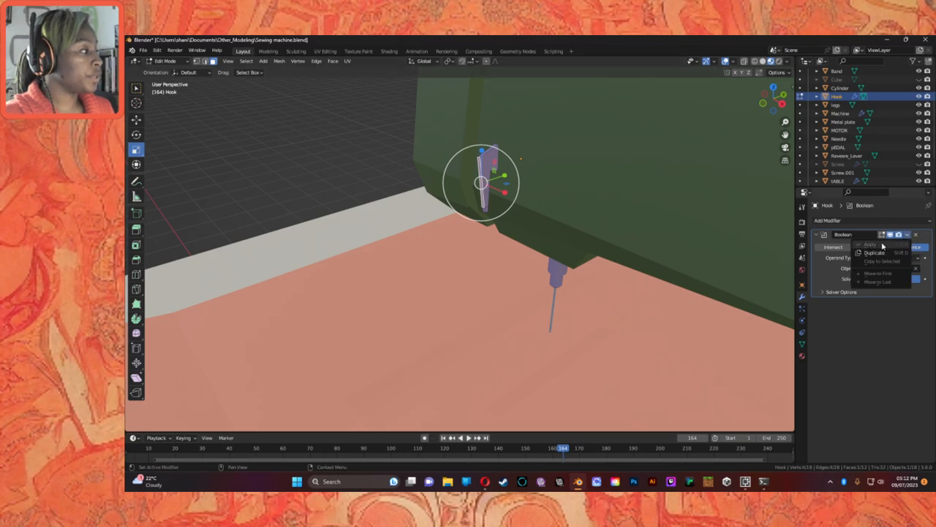
click(163, 61)
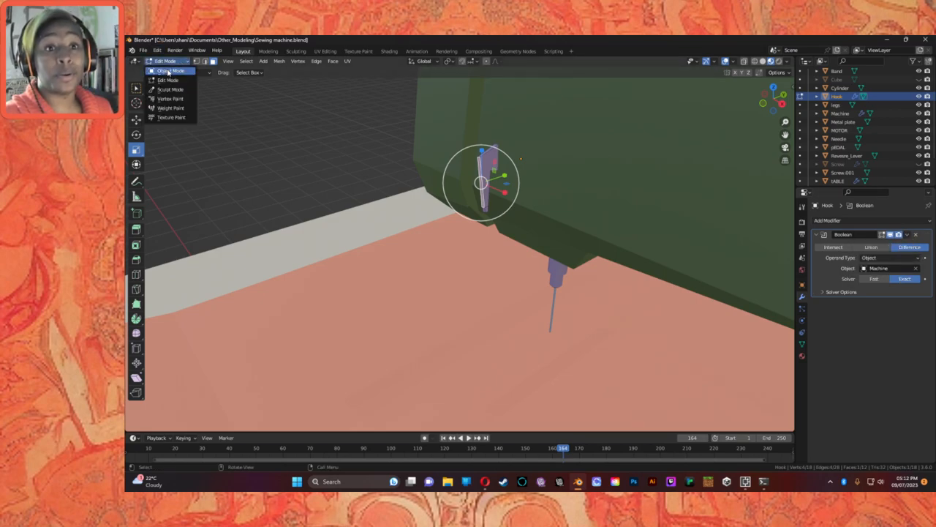
click(168, 73)
click(907, 234)
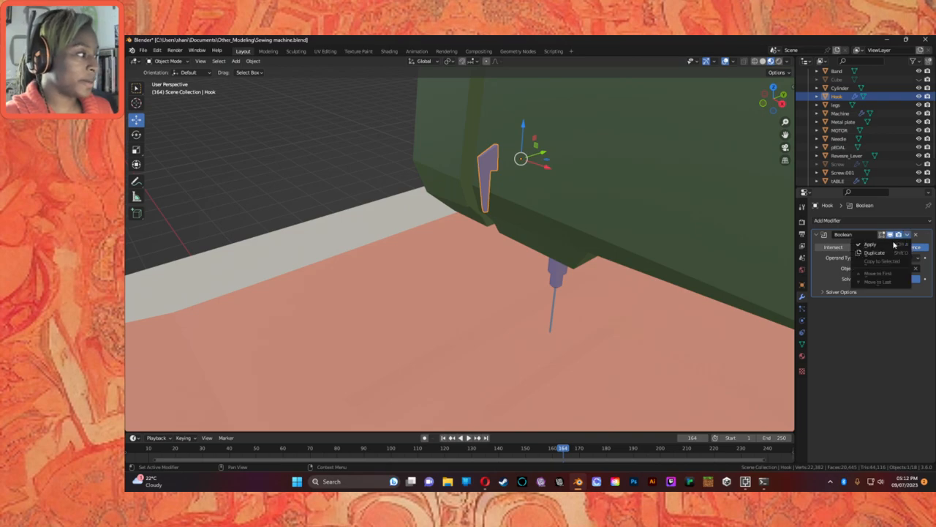
click(882, 247)
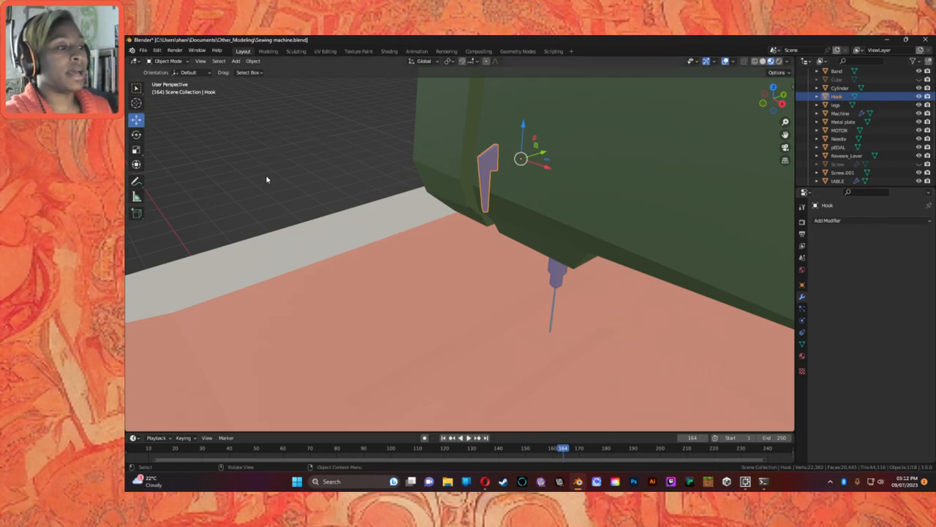
Examine the sewing machine from several angles and distances, checking how the hook sits beside the take-up slot.
middle_drag(336, 150, 298, 203)
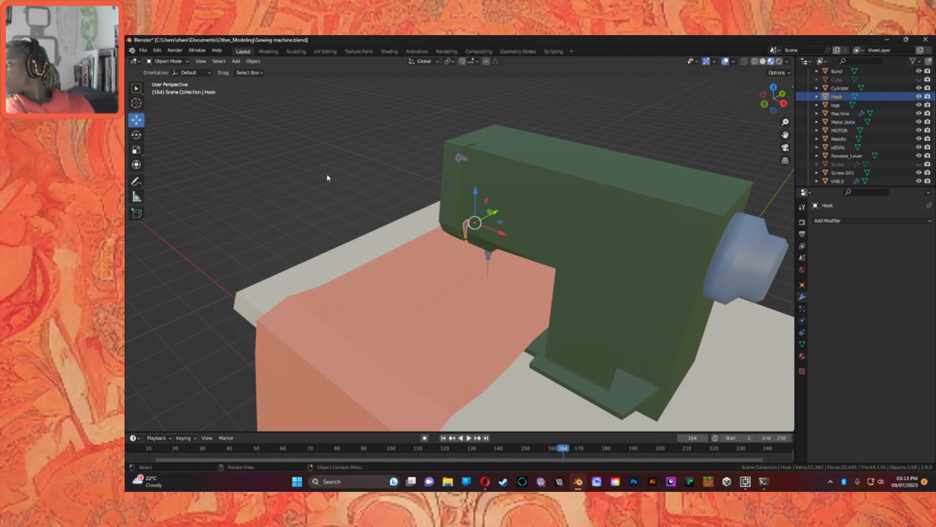
middle_drag(366, 203, 460, 215)
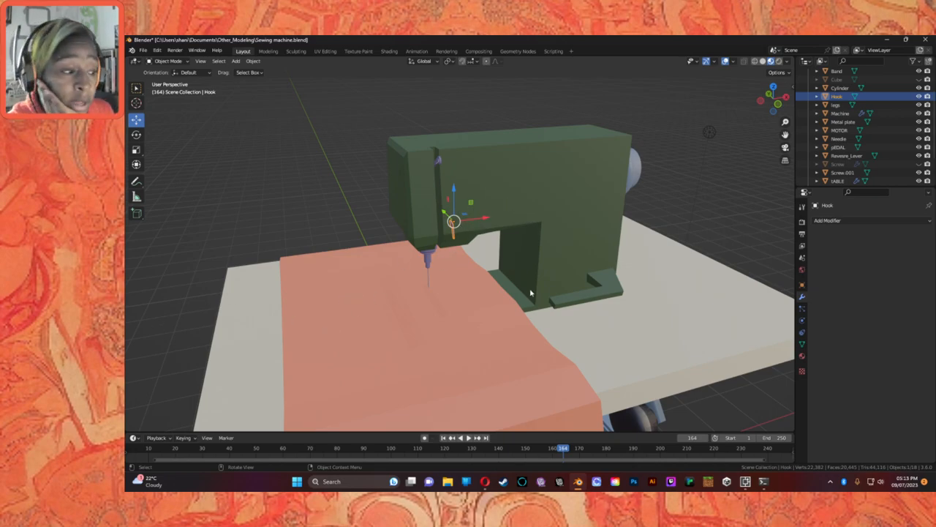
middle_drag(554, 338, 527, 320)
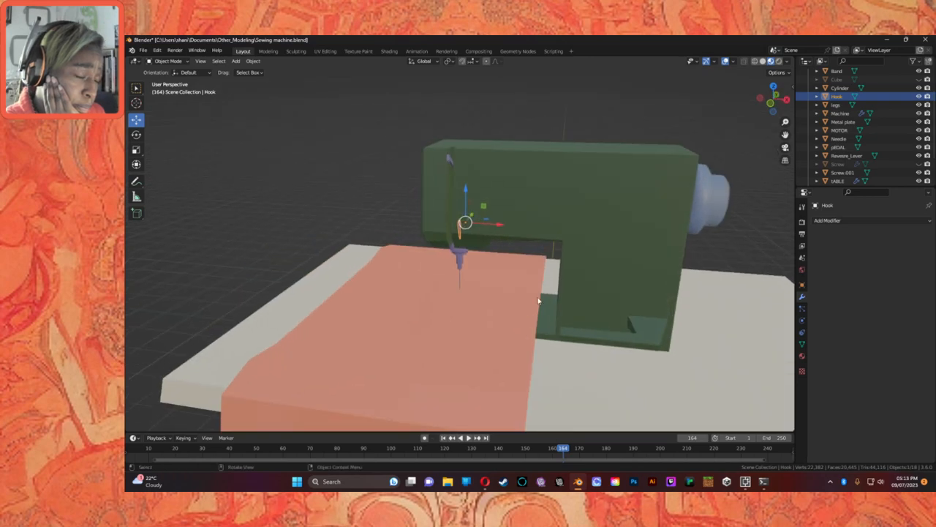
scroll(542, 289, up, 4)
scroll(521, 190, down, 1)
middle_drag(520, 190, 529, 218)
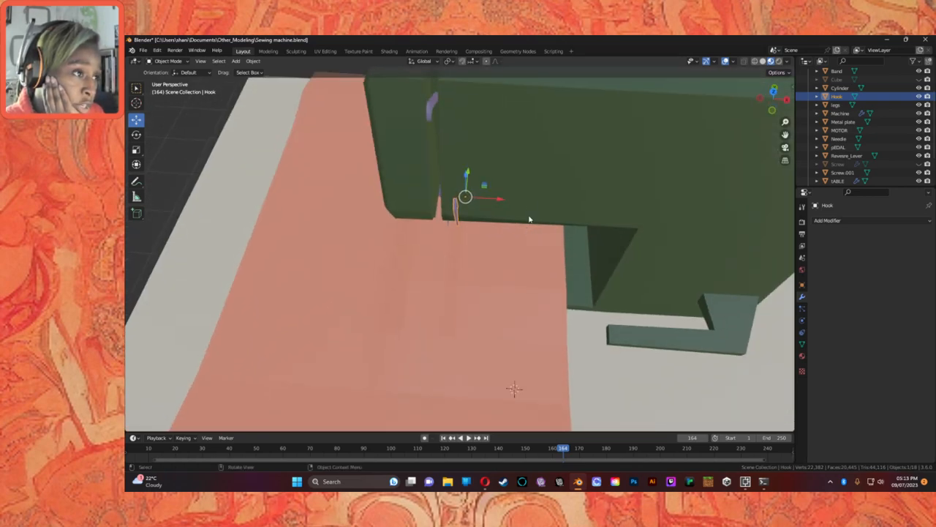
scroll(529, 213, down, 4)
scroll(533, 199, up, 1)
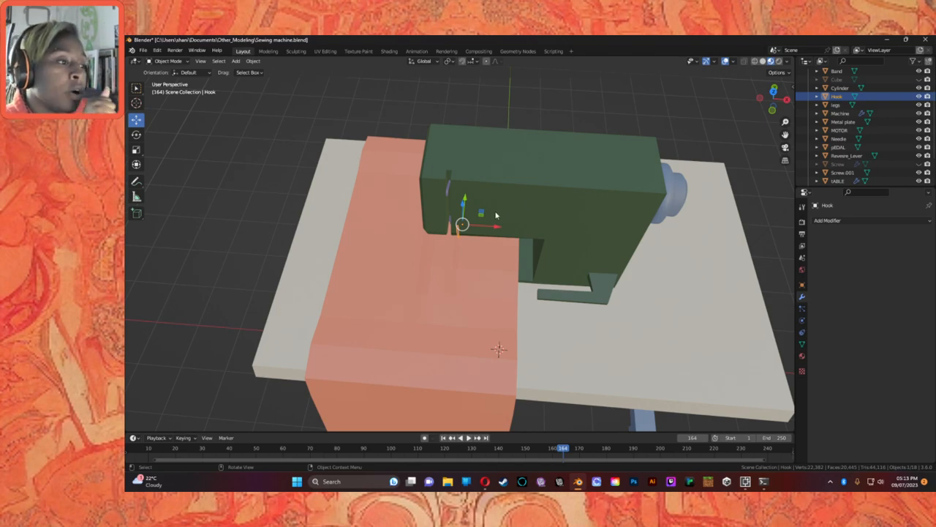
scroll(498, 212, down, 2)
scroll(508, 183, up, 6)
mouse_move(511, 176)
middle_down()
mouse_move(522, 142)
mouse_move(495, 182)
middle_up()
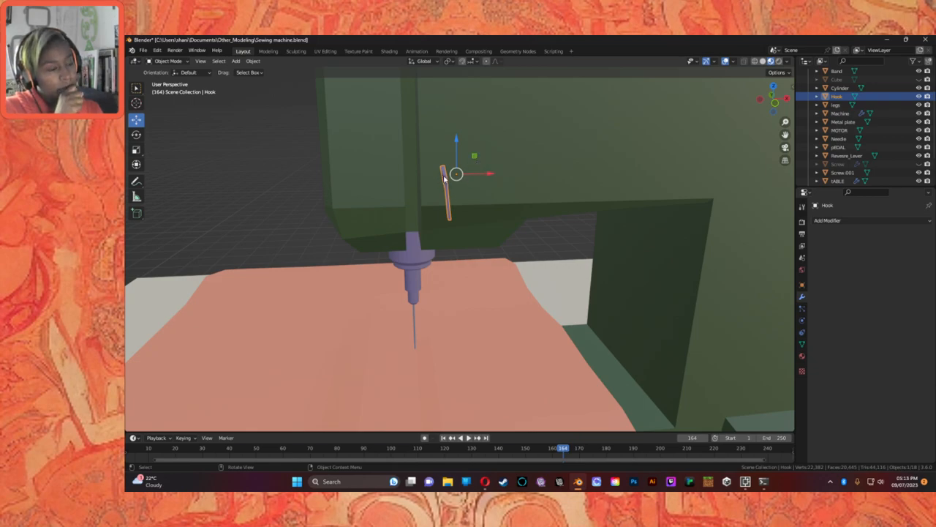
Duplicate the hook in place and rotate the copy about -83.5° around the Y axis.
key(ctrl+c)
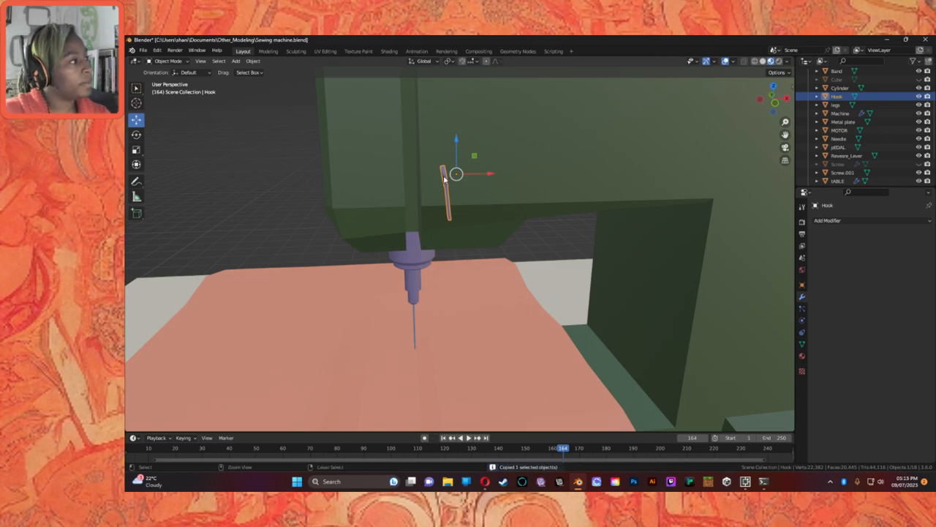
key(ctrl+v)
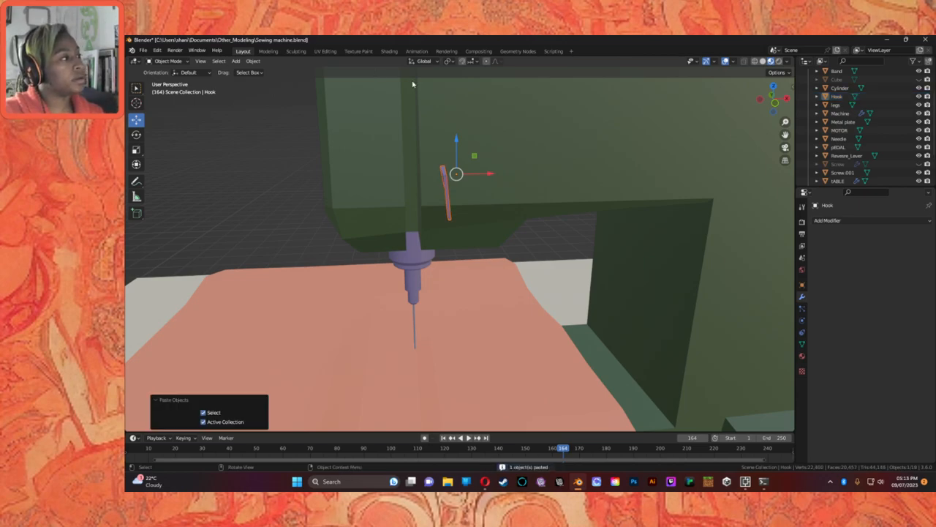
scroll(846, 174, down, 2)
drag(844, 179, 834, 144)
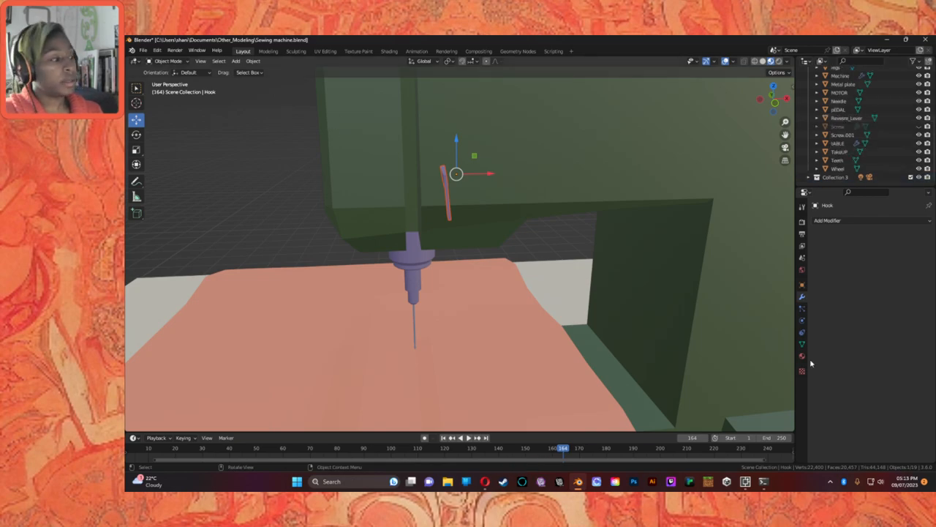
click(136, 134)
drag(481, 157, 448, 156)
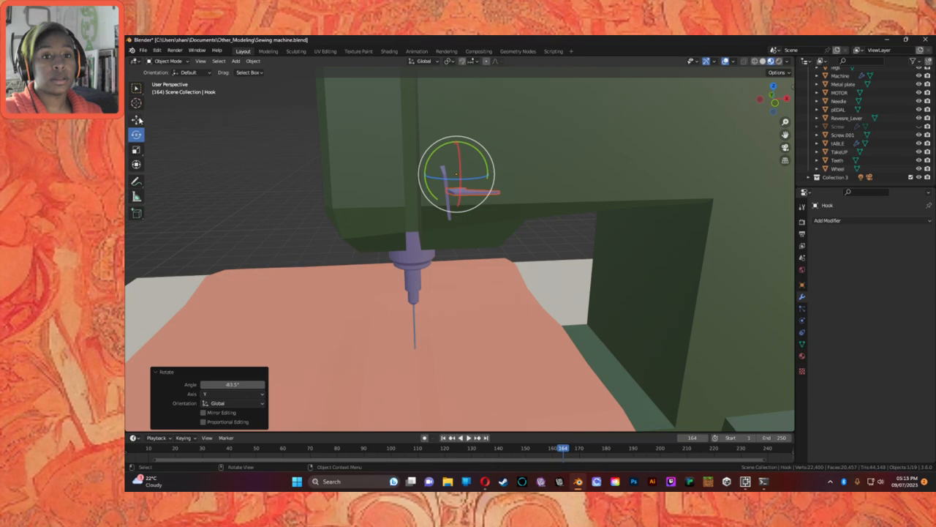
Raise the rotated hook copy above the original and move it about 0.065 m on X.
click(136, 119)
drag(455, 139, 455, 98)
drag(492, 134, 514, 139)
scroll(513, 152, up, 2)
middle_drag(514, 151, 472, 267)
middle_drag(464, 187, 493, 215)
middle_drag(500, 176, 468, 154)
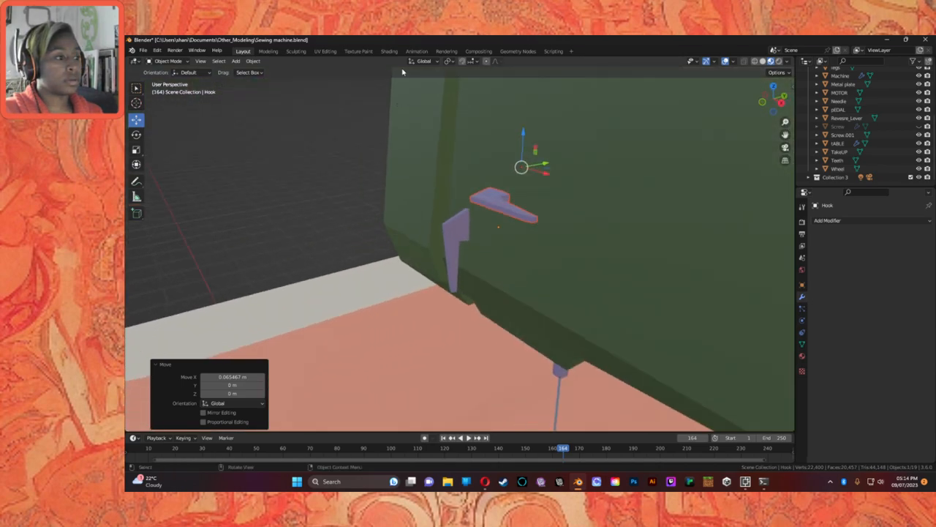
Edit both hooks in edge selection with wireframe shading and move the rotated copy's tip back along X.
click(167, 61)
click(169, 77)
drag(569, 204, 509, 236)
click(533, 230)
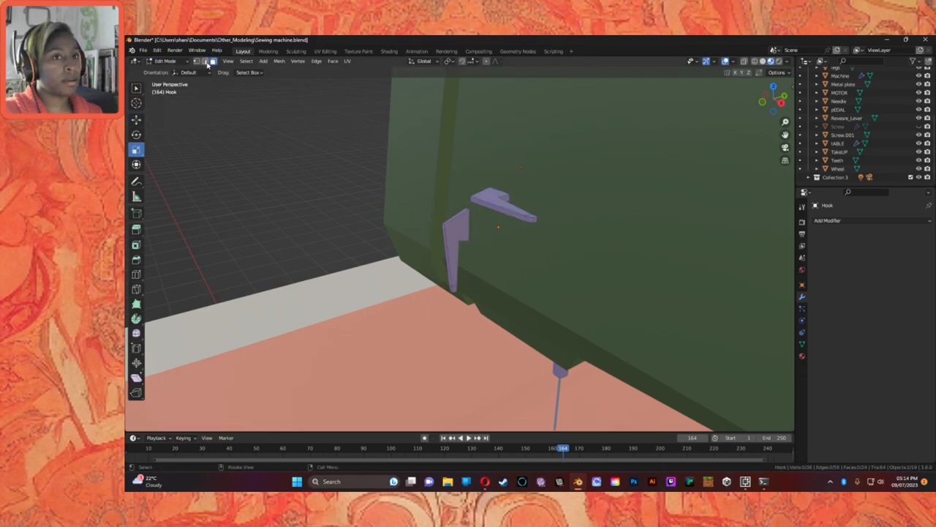
click(754, 62)
drag(564, 201, 517, 234)
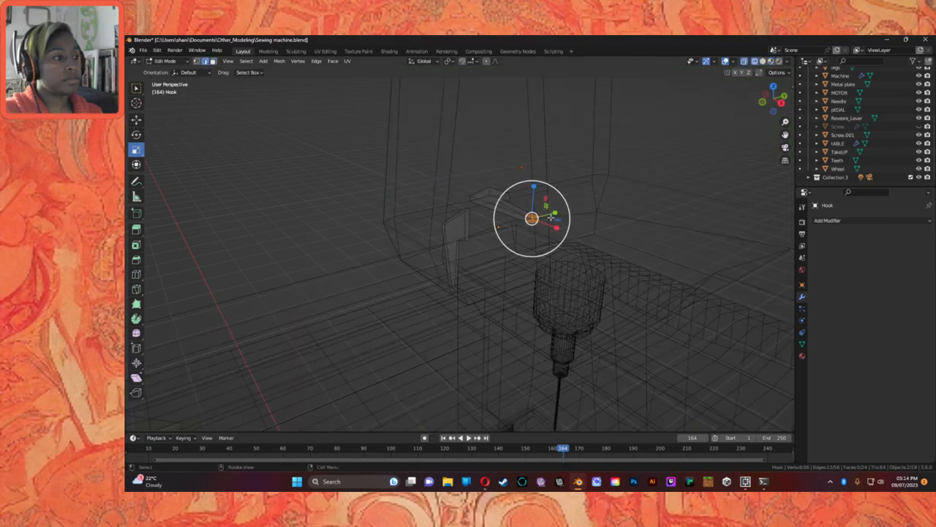
click(136, 120)
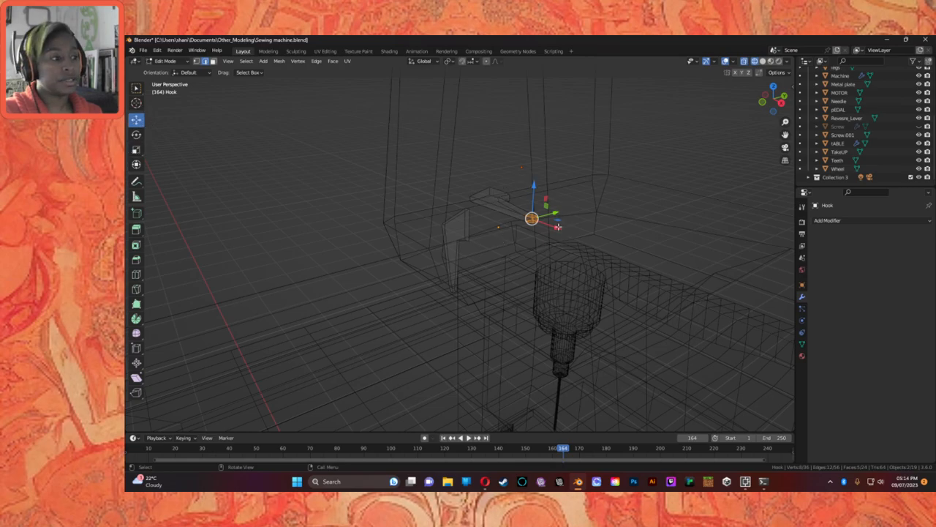
drag(557, 228, 515, 199)
Move a single edge of the rotated hook copy about -0.0146 m on X.
click(497, 199)
middle_drag(540, 212, 518, 223)
drag(518, 224, 538, 268)
middle_drag(538, 268, 525, 240)
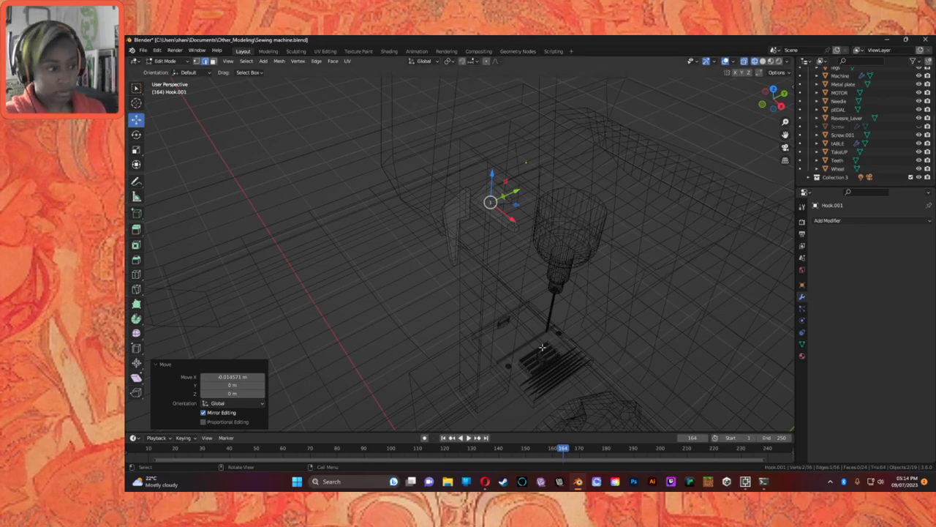
Select the vertical edges at the rotated hook copy's tip and shift them along Y, ending with a move of about 0.0059 m.
middle_drag(518, 317, 460, 318)
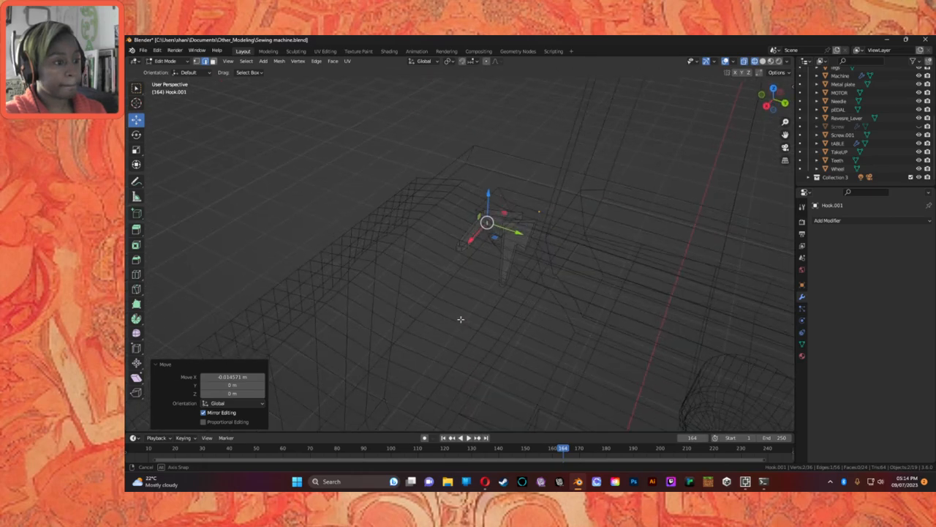
shift+right_click(460, 249)
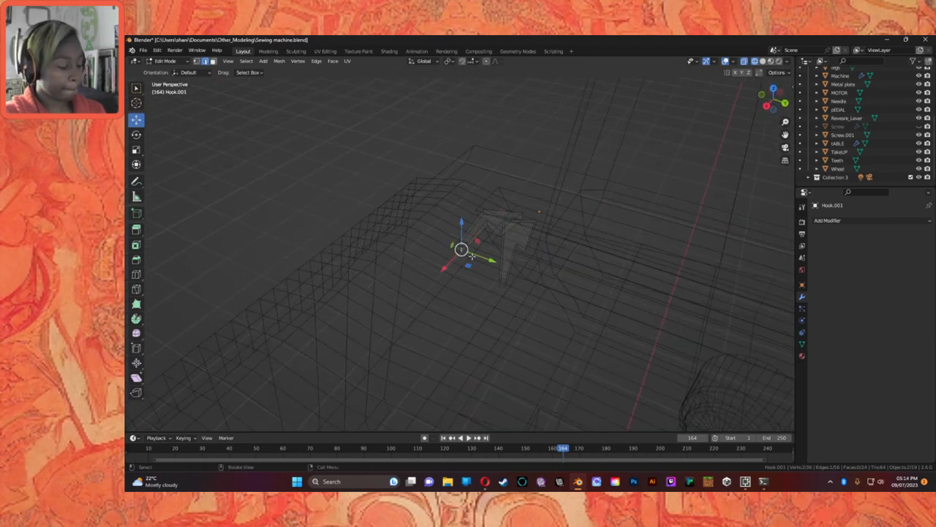
scroll(468, 251, up, 3)
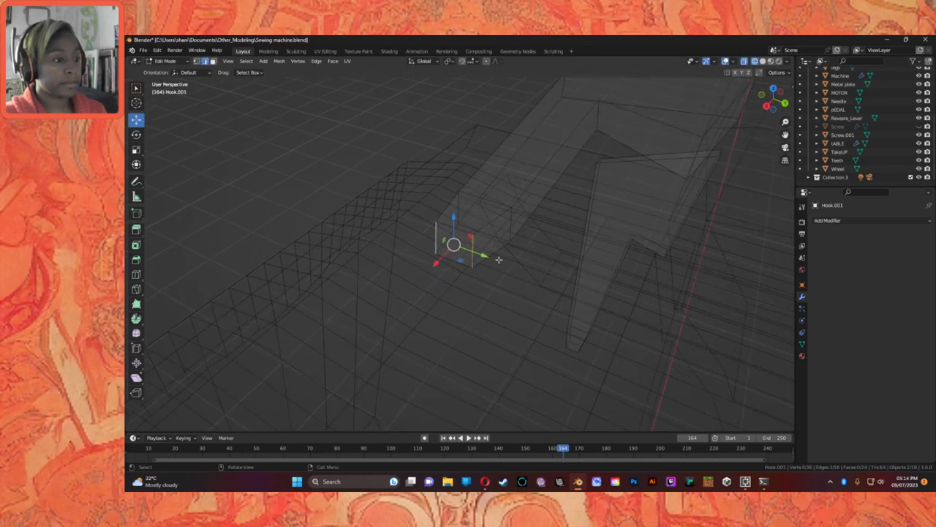
drag(489, 257, 519, 251)
key(ctrl+z)
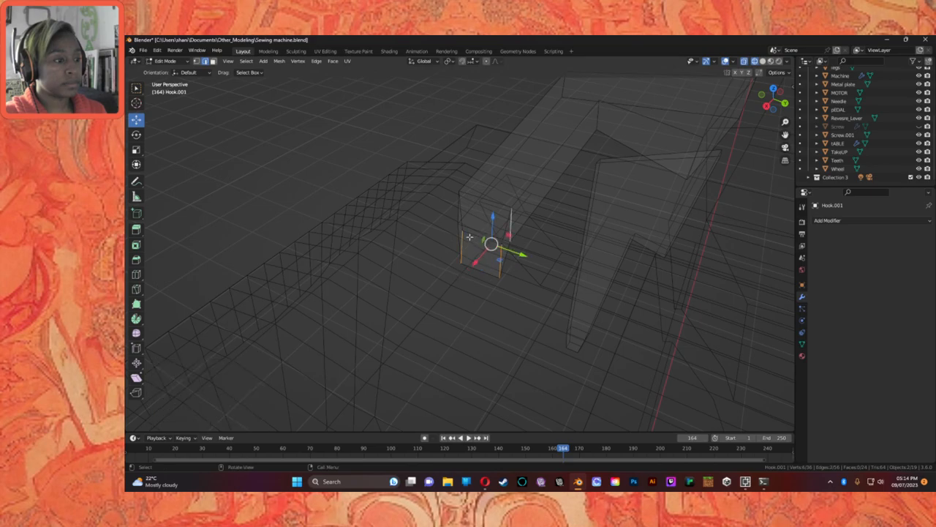
mouse_move(524, 257)
mouse_down()
mouse_move(512, 251)
mouse_move(541, 252)
mouse_up()
key(ctrl+z)
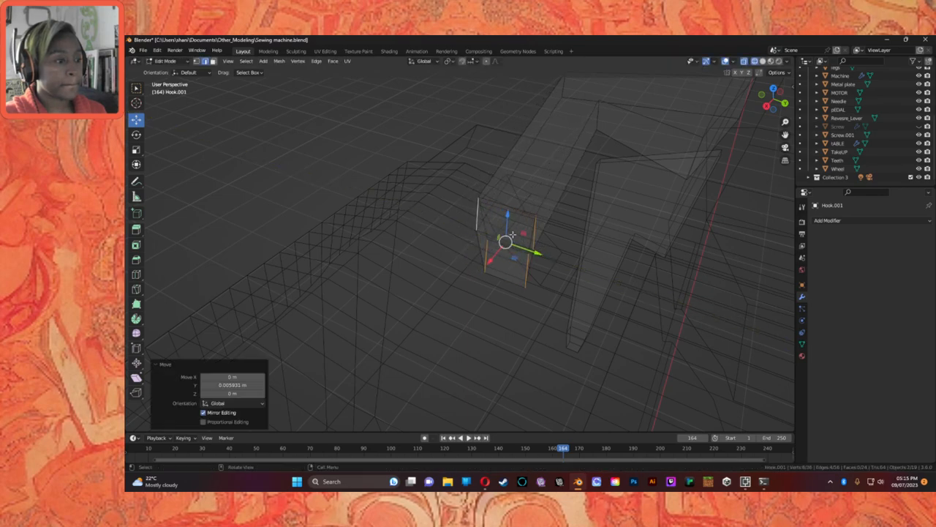
Undo a trial edge move on the original hook and move the rotated copy's rear edge about 0.0139 m on X.
scroll(538, 293, down, 3)
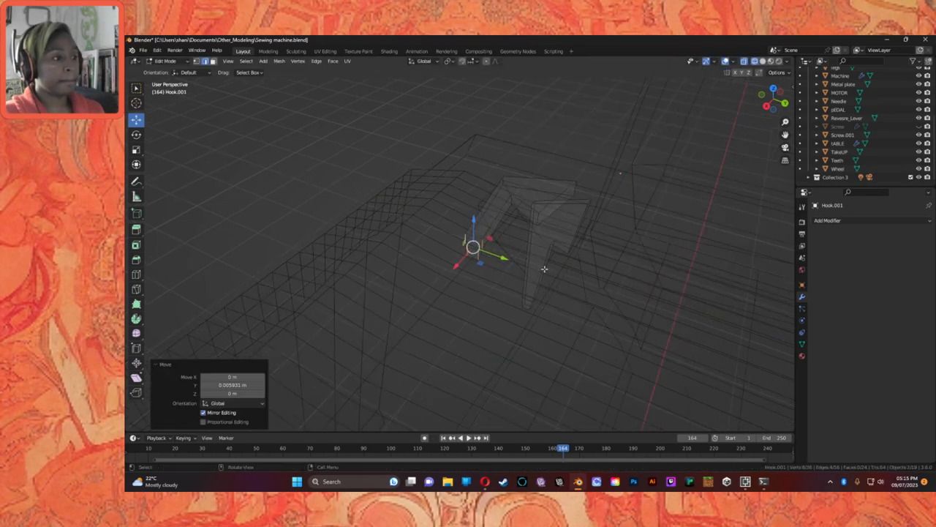
click(573, 189)
drag(604, 196, 573, 228)
click(590, 202)
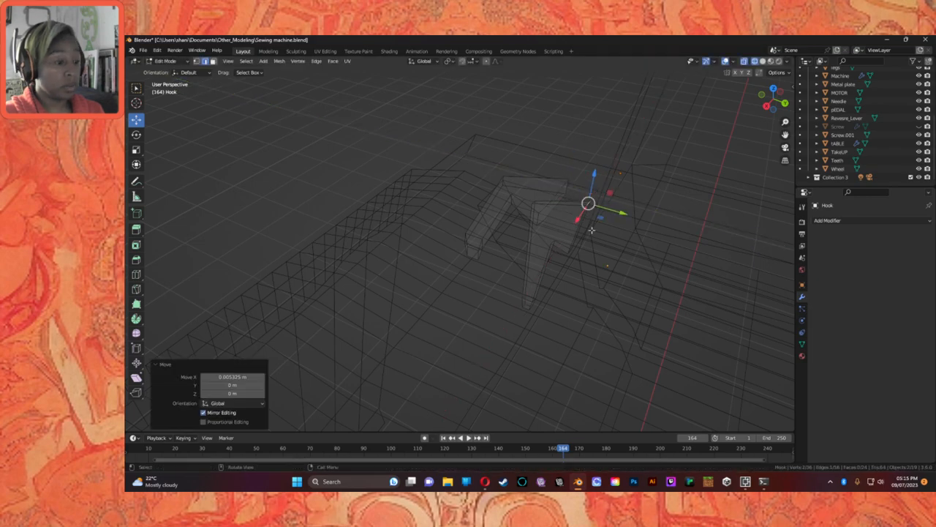
key(ctrl+z)
click(567, 202)
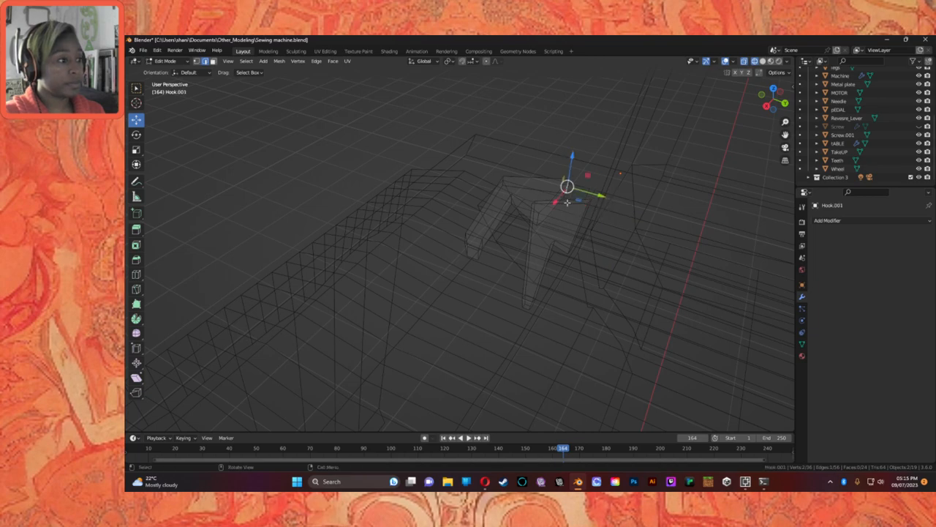
drag(556, 203, 550, 209)
Return to Object Mode, select only the rotated hook copy and reopen it in Edit Mode.
middle_drag(604, 226, 659, 224)
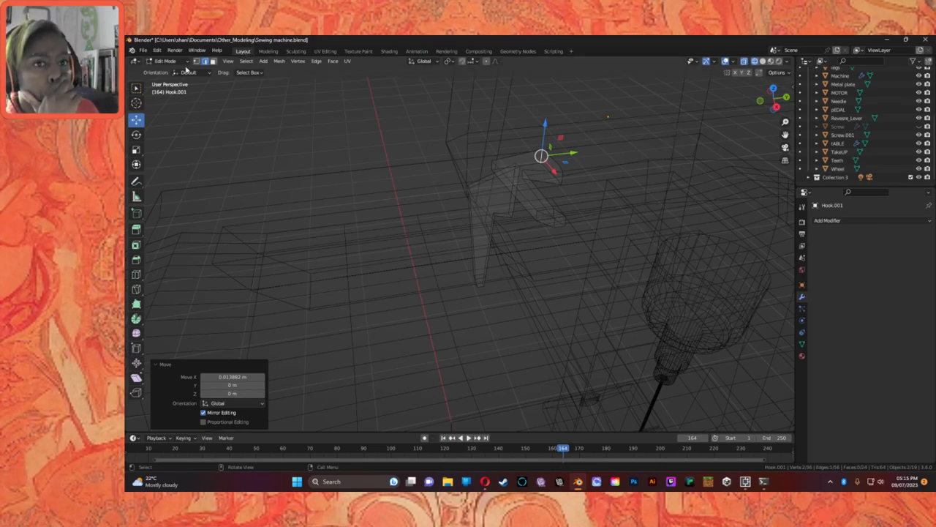
click(175, 61)
click(168, 73)
click(511, 201)
click(529, 173)
click(538, 169)
click(168, 62)
click(173, 82)
Shorten the hook copy by pulling its tip back, and move the edge at its outer bend inward along Y.
scroll(468, 196, up, 2)
middle_drag(468, 198, 564, 191)
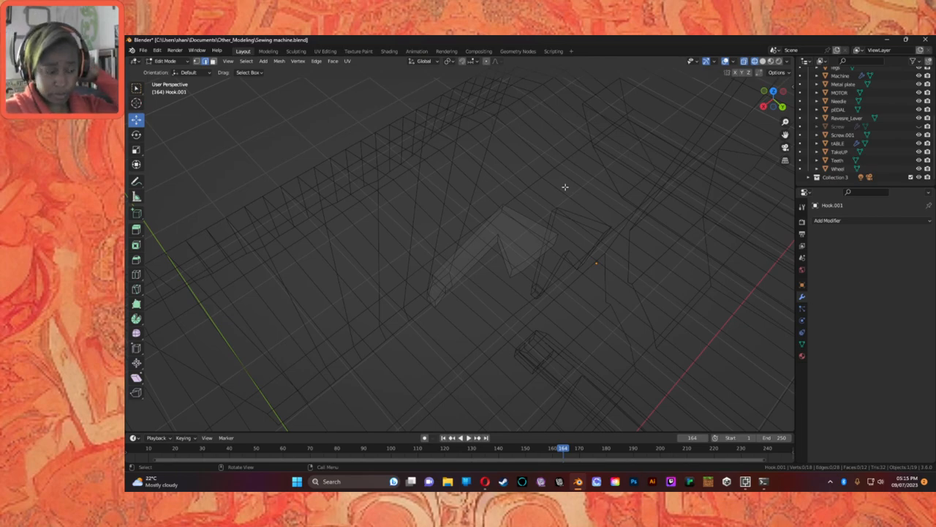
drag(423, 260, 466, 335)
drag(409, 314, 480, 285)
click(502, 207)
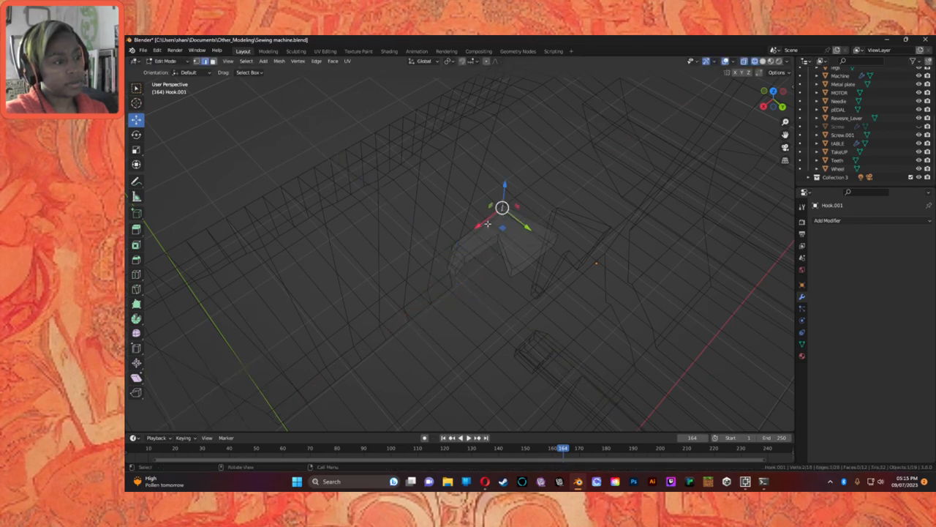
drag(485, 225, 507, 244)
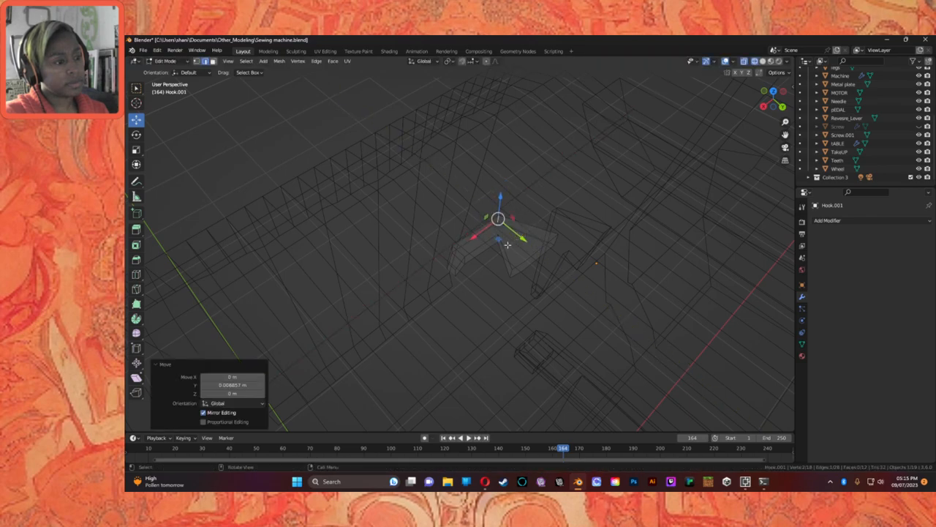
Move the two rear corner edges of the hook copy along X and Y to make its base shorter and more compact.
click(510, 274)
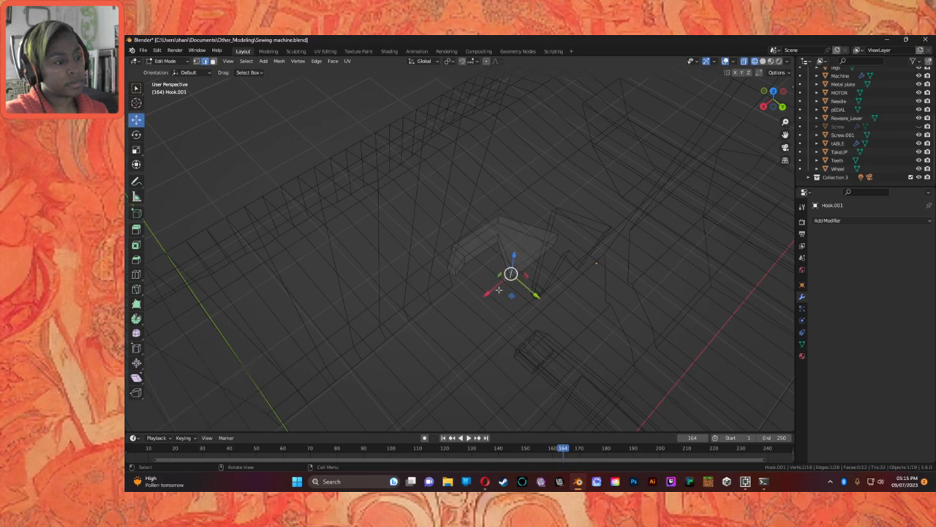
mouse_move(487, 293)
mouse_down()
mouse_move(515, 272)
mouse_move(495, 285)
mouse_up()
middle_drag(494, 285, 528, 249)
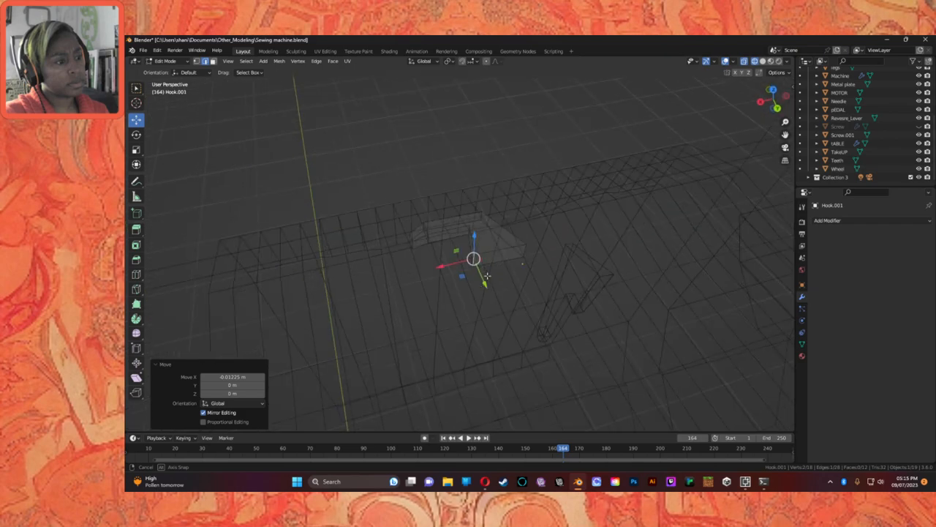
click(523, 255)
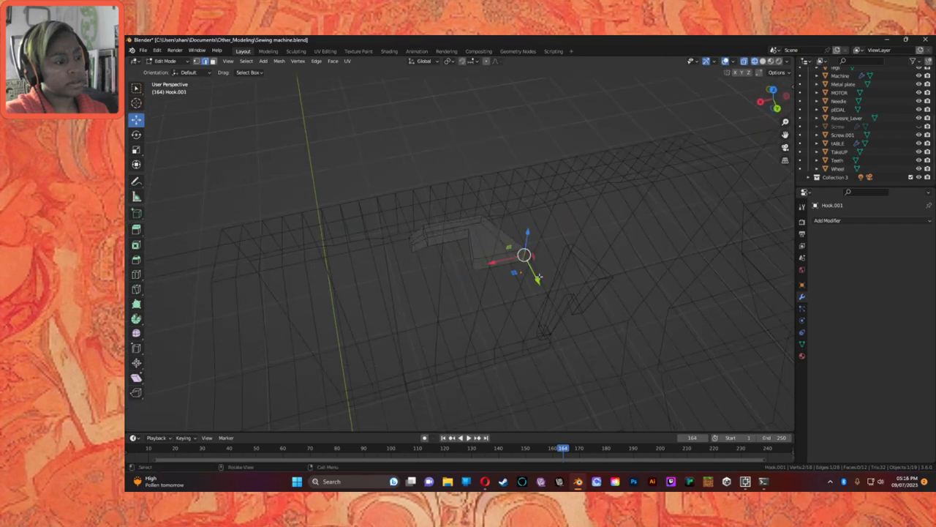
drag(490, 263, 478, 268)
click(512, 259)
click(542, 276)
drag(533, 288, 449, 242)
drag(497, 288, 490, 275)
Switch to face selection and extrude the hook copy's base face about 0.0049 m, adding a second short extrusion of about 0.003 m.
key(alt+a)
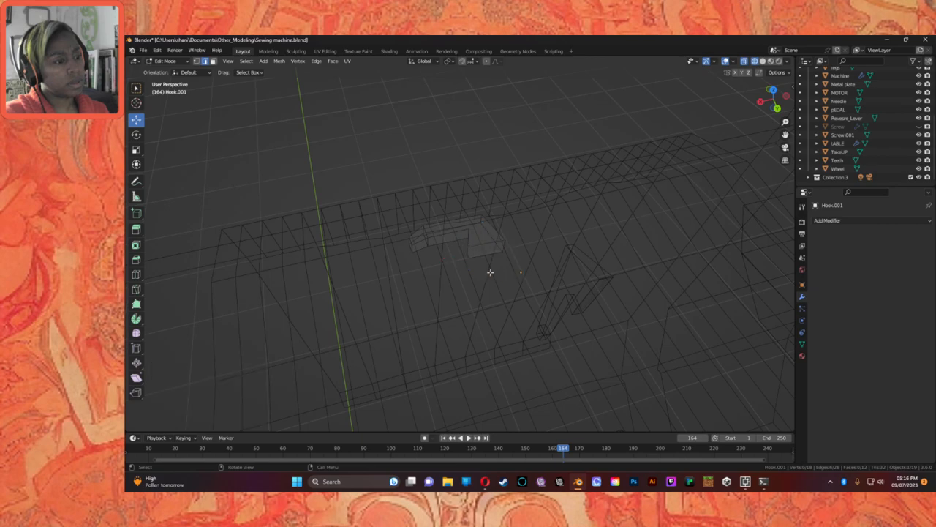
click(481, 253)
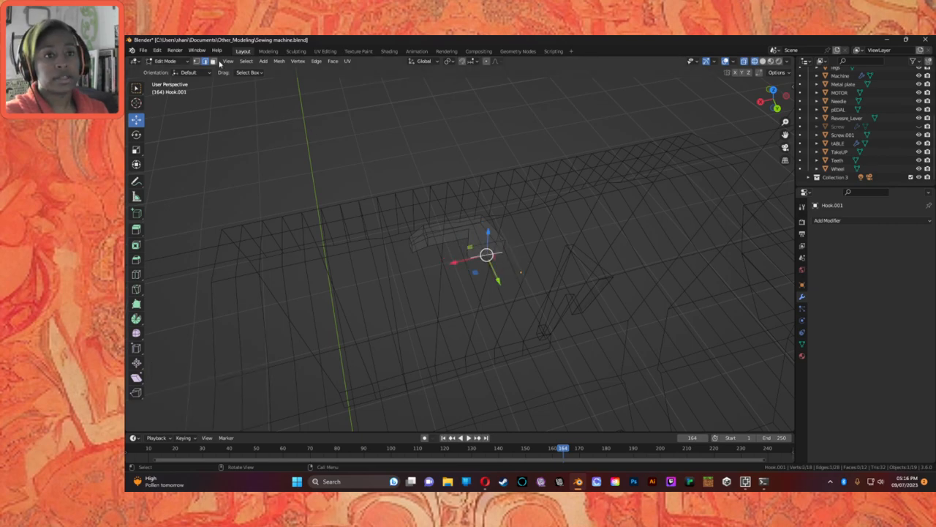
click(212, 60)
click(487, 246)
key(e)
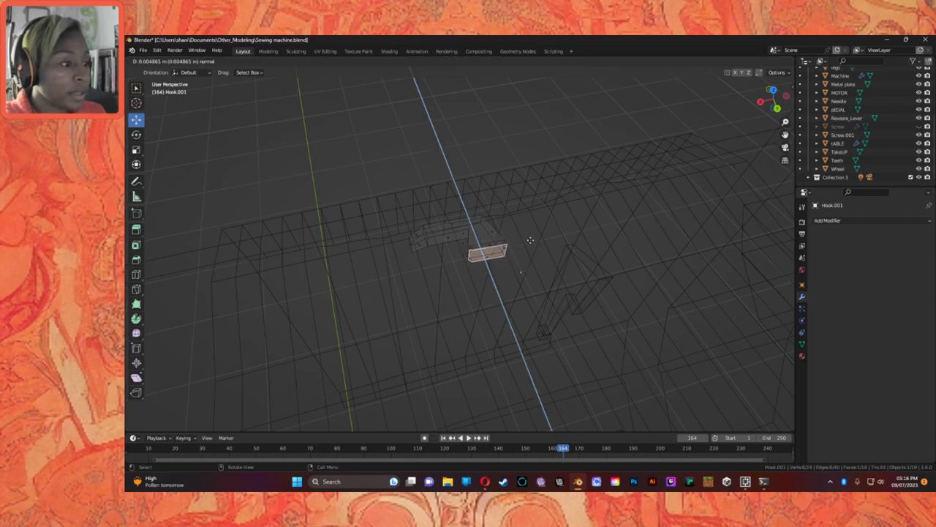
click(531, 240)
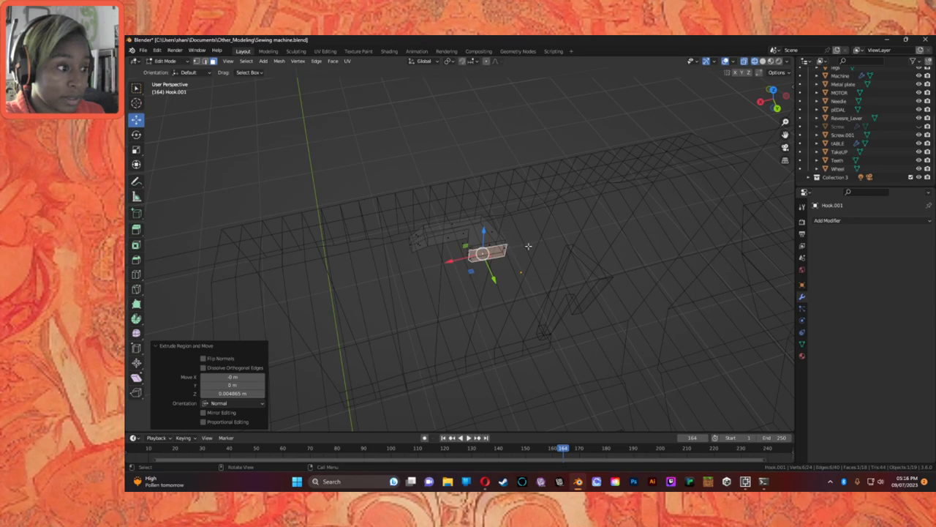
key(e)
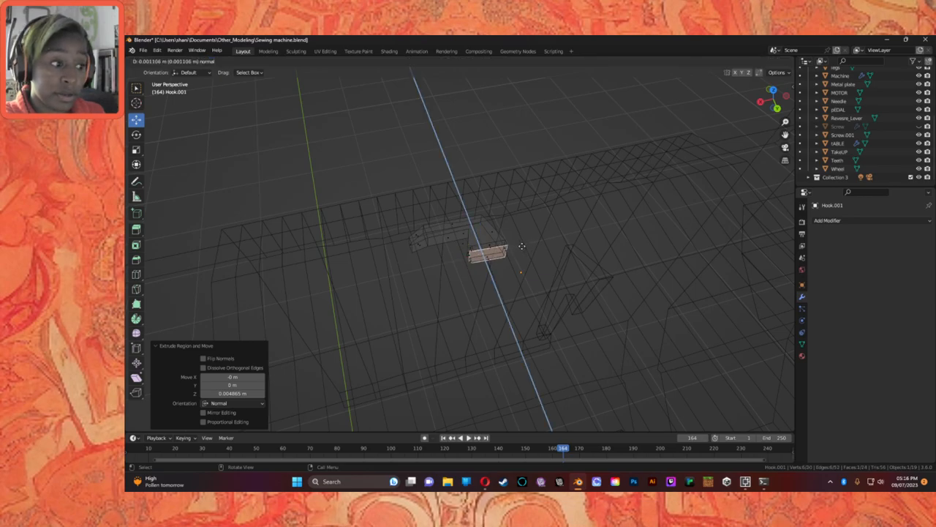
click(521, 247)
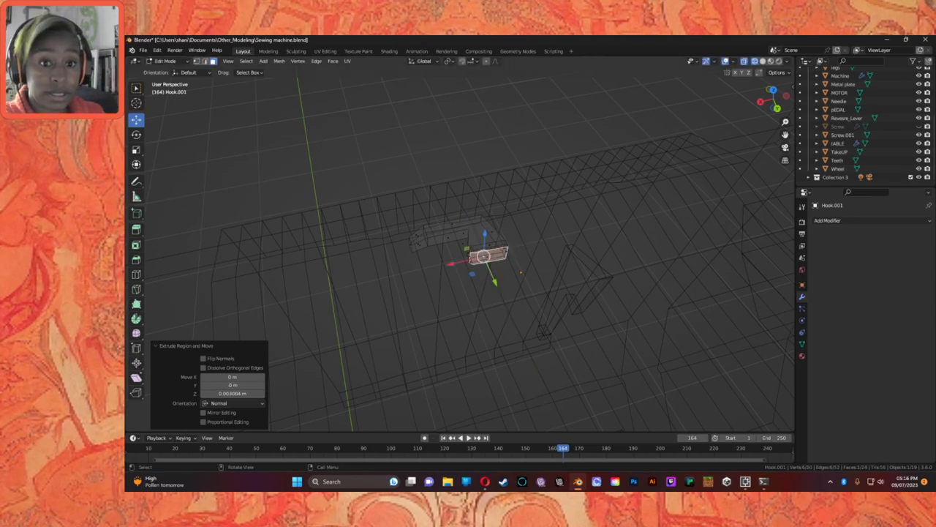
Scale the extruded base face up by 1.918 and move it about 0.0023 m on Y.
click(135, 150)
drag(509, 248, 539, 259)
middle_drag(539, 259, 631, 272)
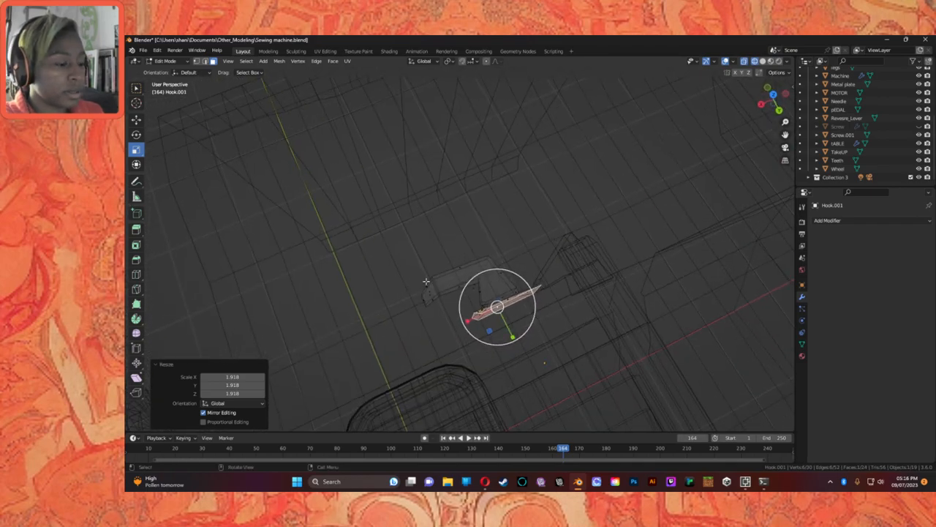
click(136, 119)
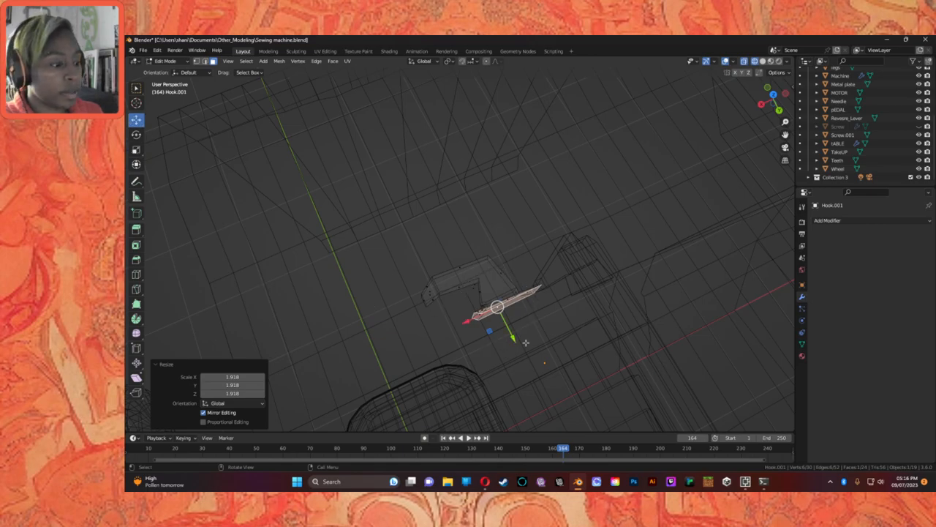
drag(513, 339, 518, 340)
Extrude the enlarged base face about 0.004 m and scale the new face up further.
key(g)
key(z)
key(z)
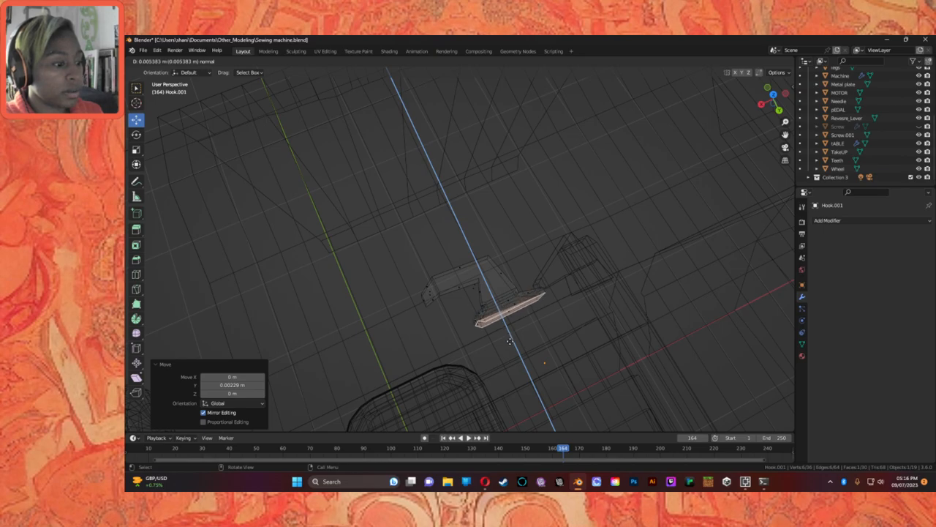
click(511, 339)
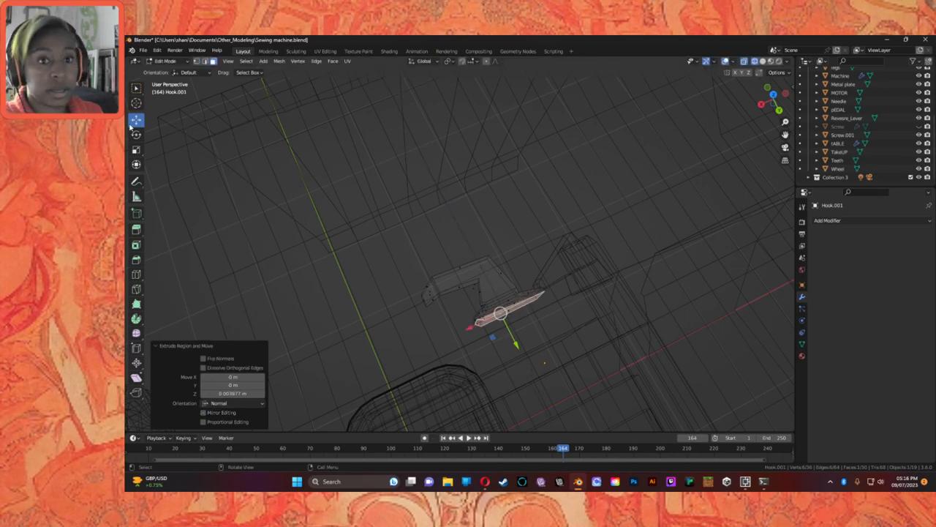
click(136, 149)
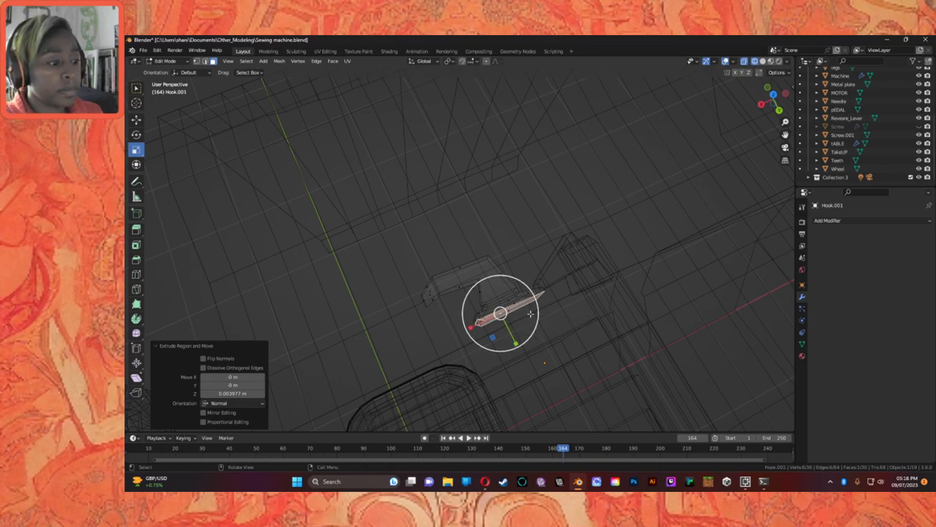
key(s)
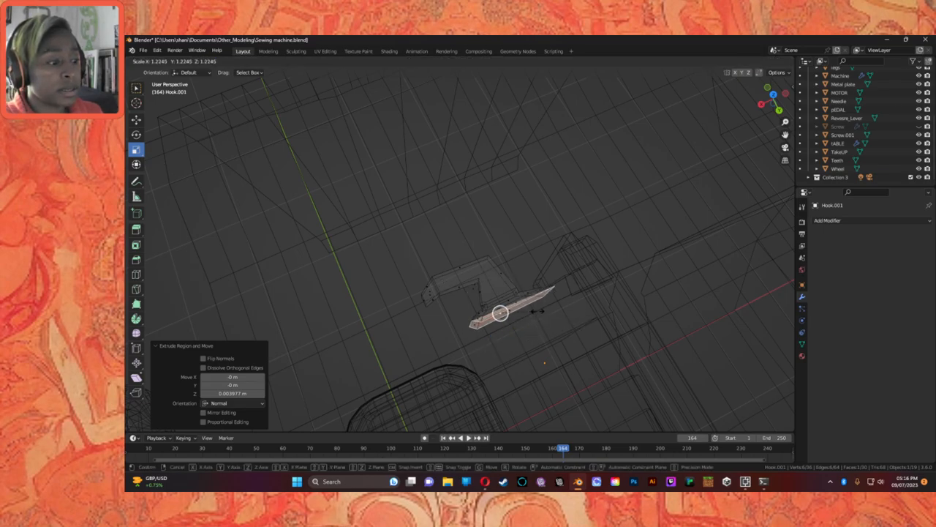
click(538, 311)
click(564, 310)
Extrude the hook copy's flared base face about 0.0065 m to thicken the mounting plate.
middle_drag(551, 307, 497, 293)
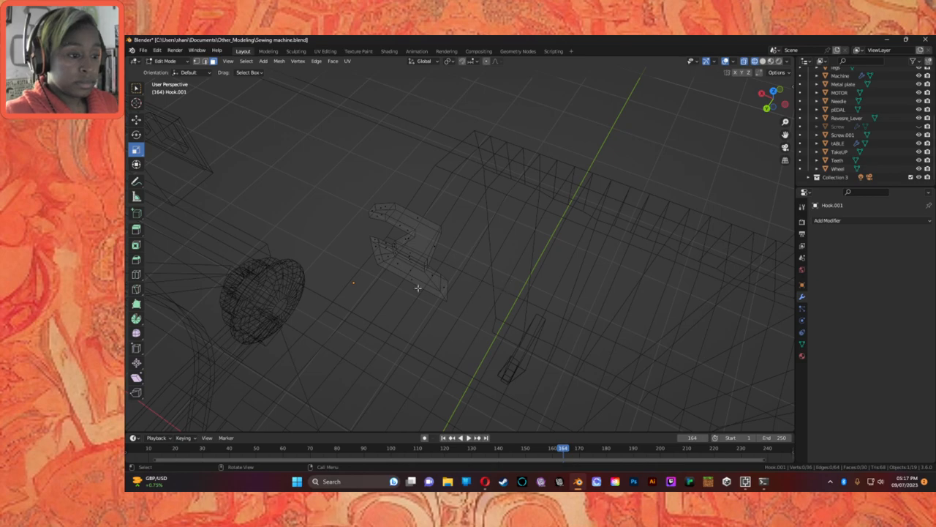
middle_drag(417, 274, 417, 246)
click(423, 223)
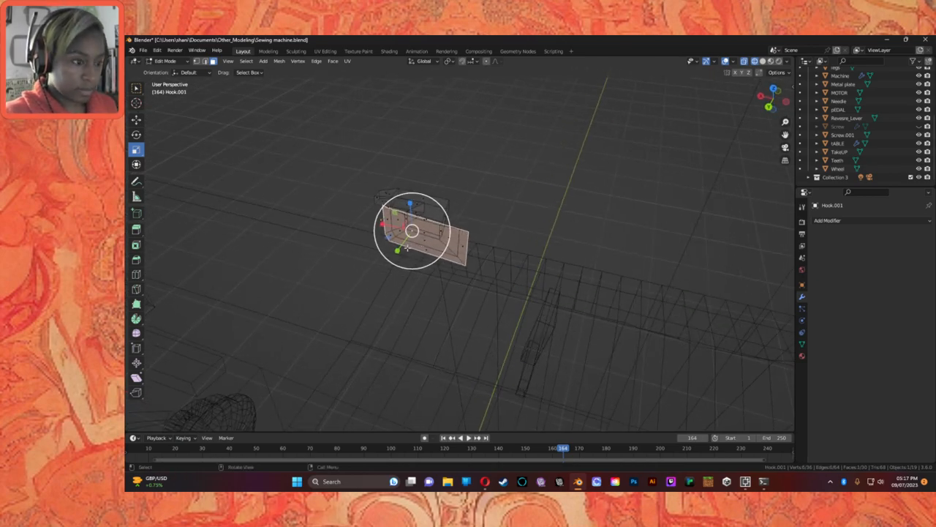
key(e)
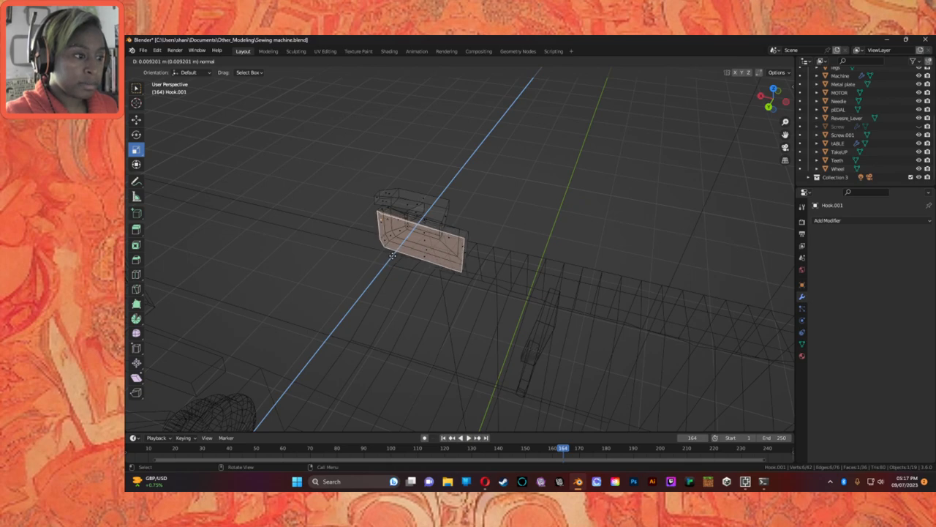
click(394, 254)
middle_drag(468, 251, 372, 235)
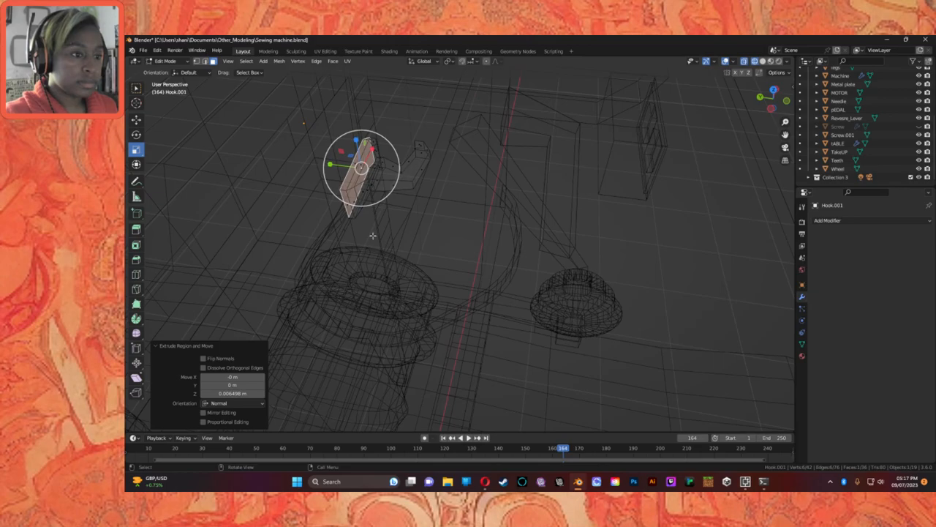
Try to move the small side face of the hook copy's mounting plate about 0.0088 m on X.
click(348, 206)
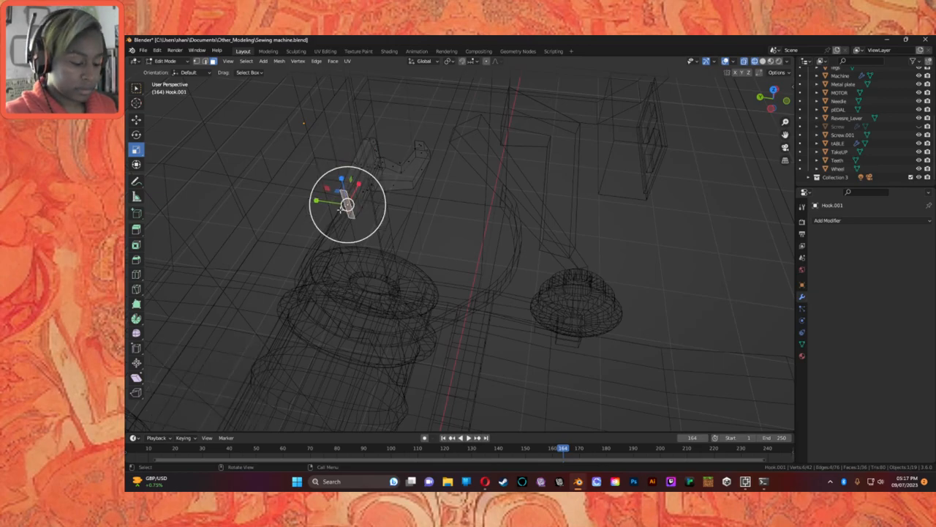
click(136, 119)
drag(358, 185, 363, 180)
middle_drag(363, 180, 369, 161)
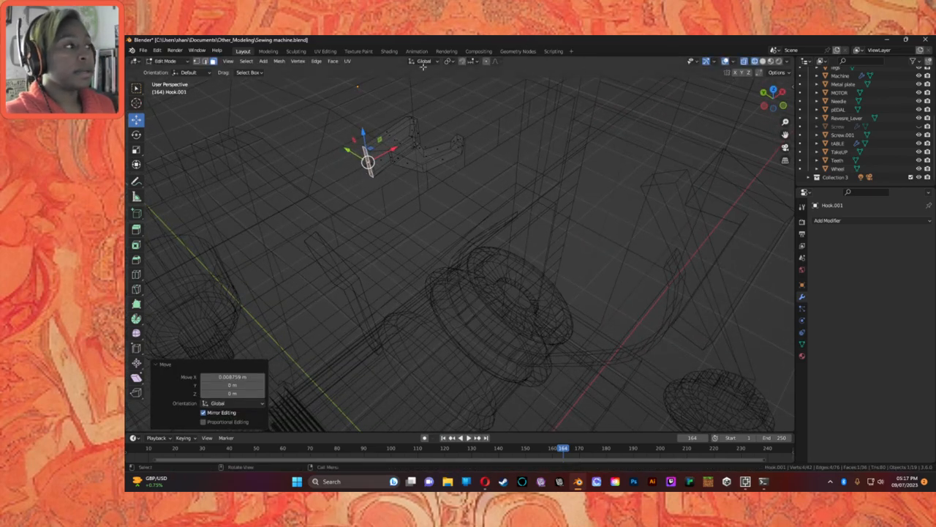
click(775, 64)
mouse_move(503, 152)
middle_down()
mouse_move(447, 142)
mouse_move(585, 164)
mouse_move(575, 162)
middle_up()
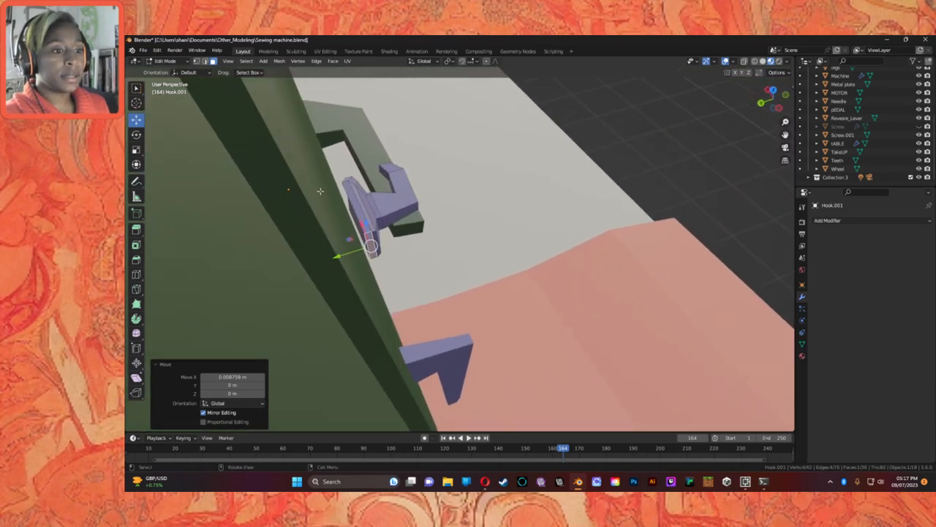
key(ctrl+z)
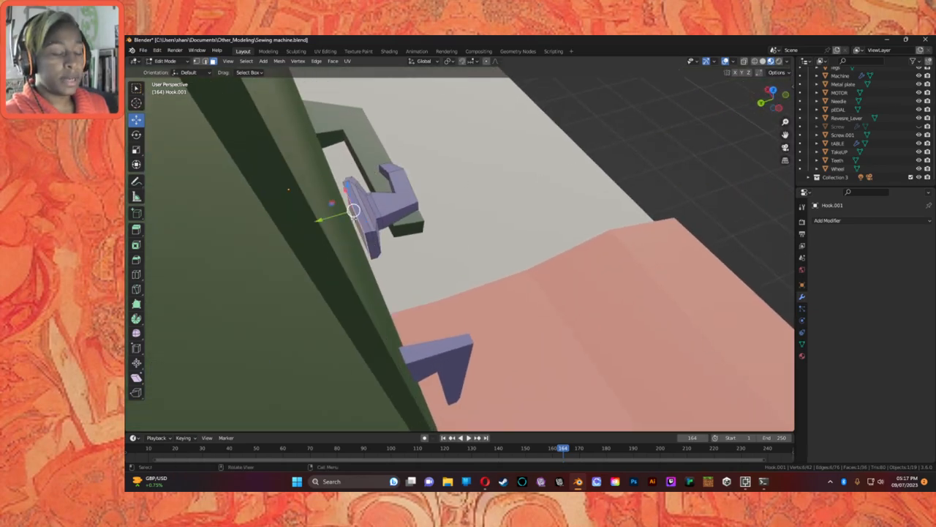
Extrude the hook copy's base face about 0.0081 m and move the new face about -0.0018 m on Y.
key(e)
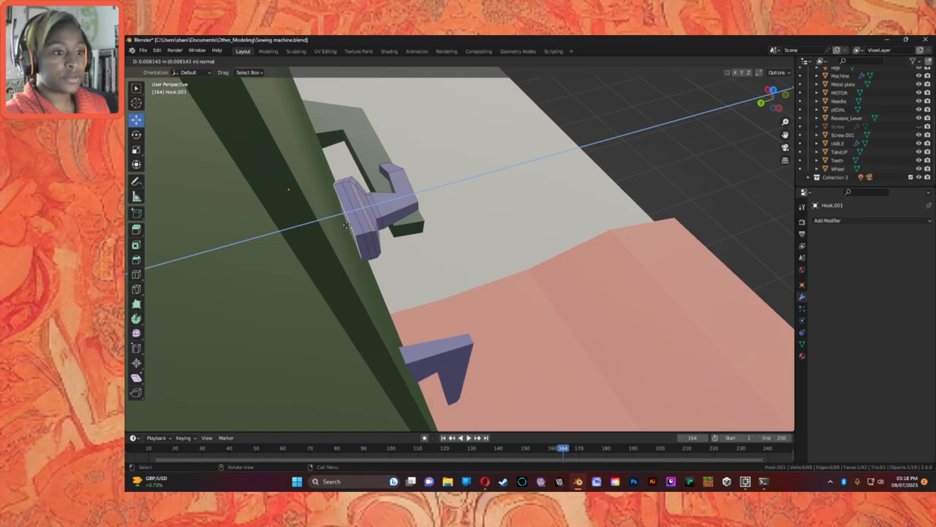
click(345, 225)
key(g)
key(y)
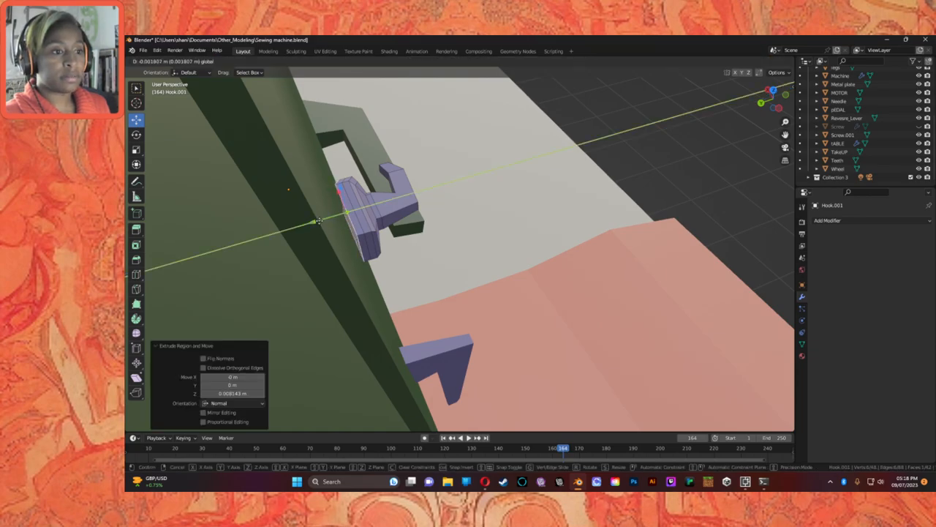
click(318, 220)
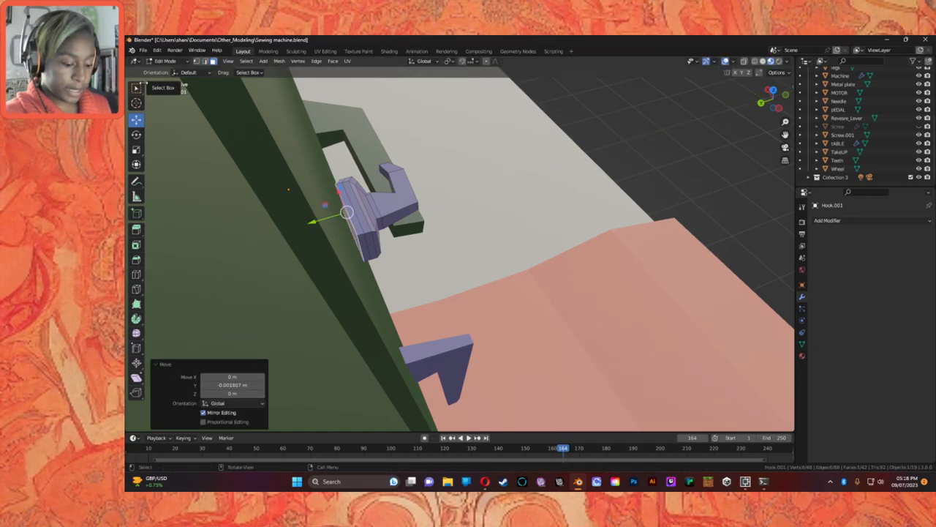
Select the hook copy's entire mesh and move it about 0.0131 m on Y into the machine body.
key(a)
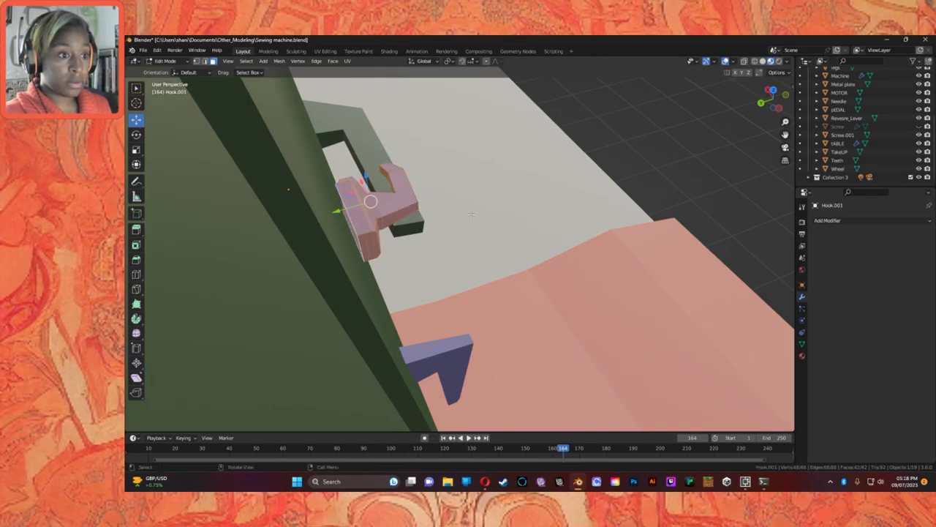
key(g)
key(y)
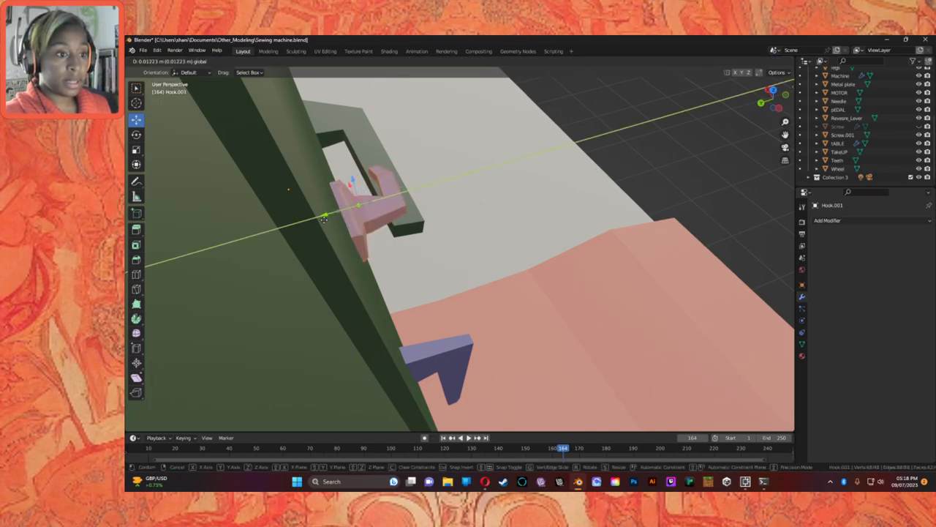
click(323, 220)
middle_drag(323, 219, 303, 204)
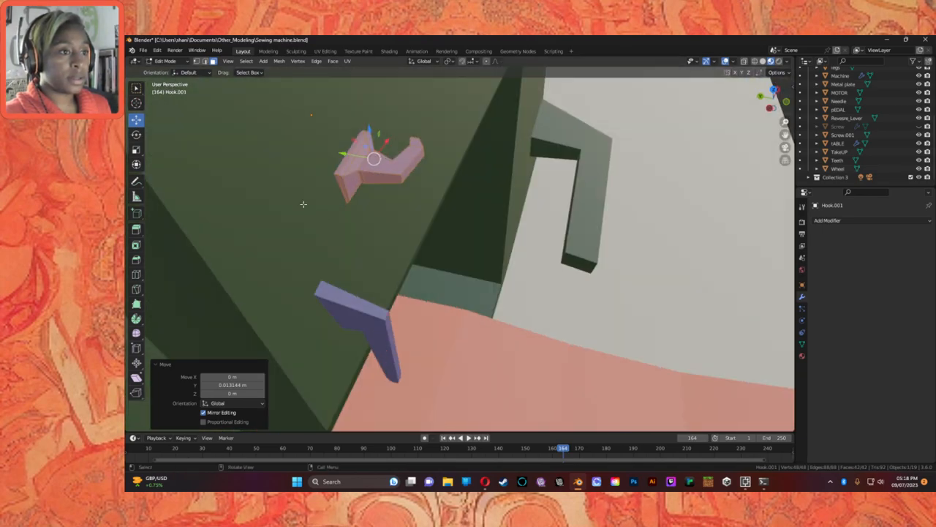
Return to Object Mode and set the hook copy's Y rotation to -180°.
click(136, 134)
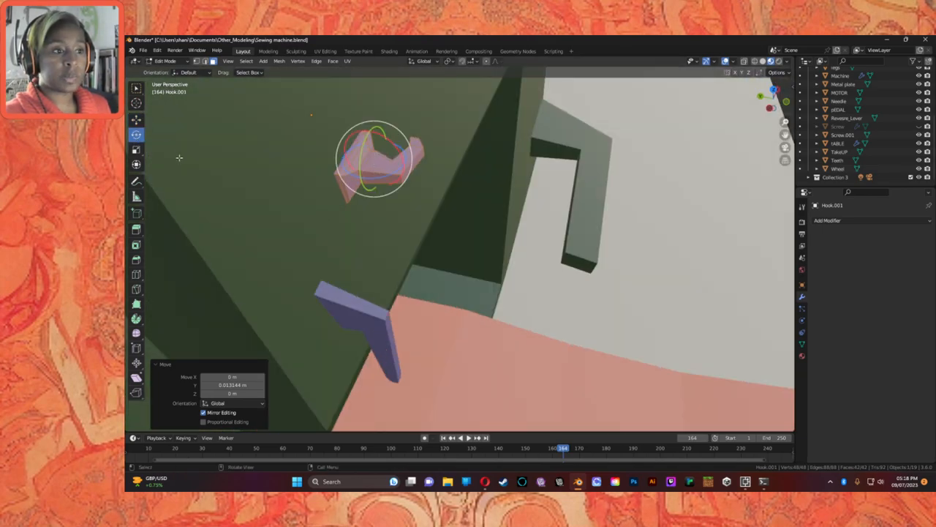
click(801, 206)
click(816, 242)
click(165, 61)
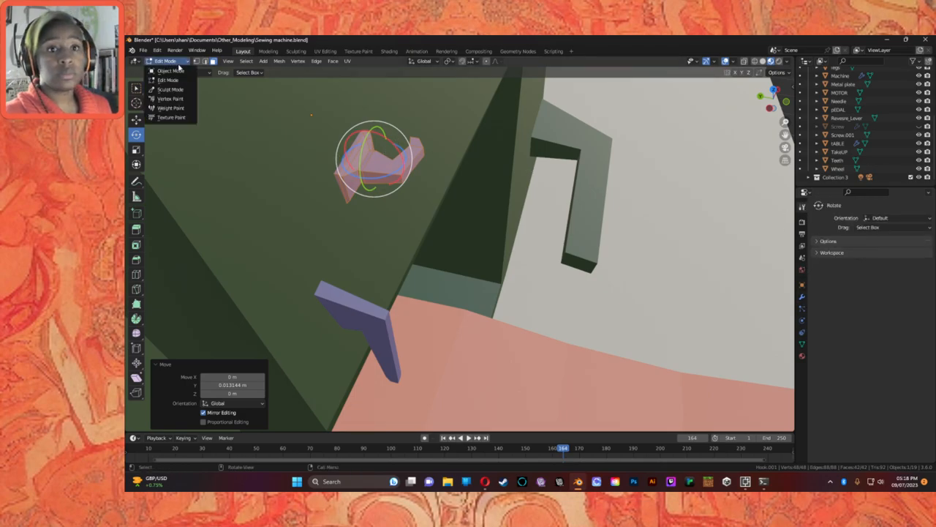
click(172, 71)
click(802, 284)
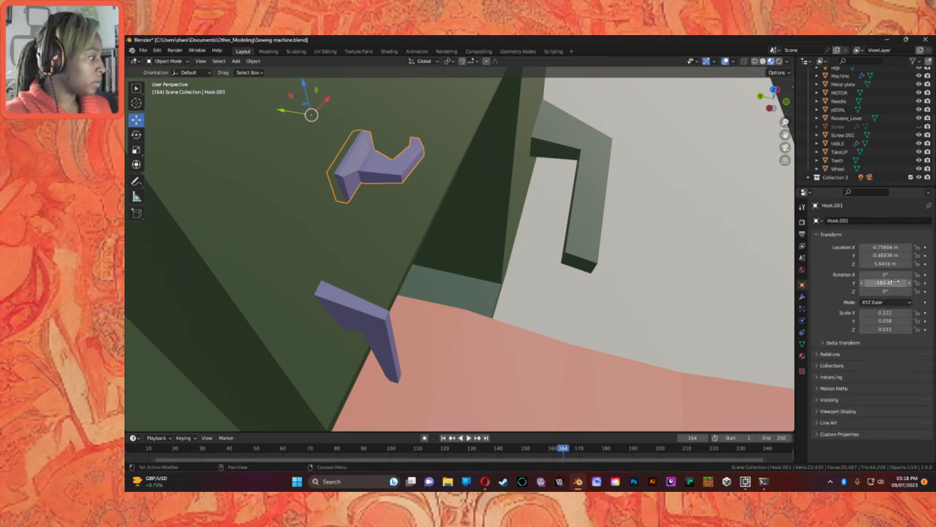
click(884, 282)
drag(875, 282, 886, 282)
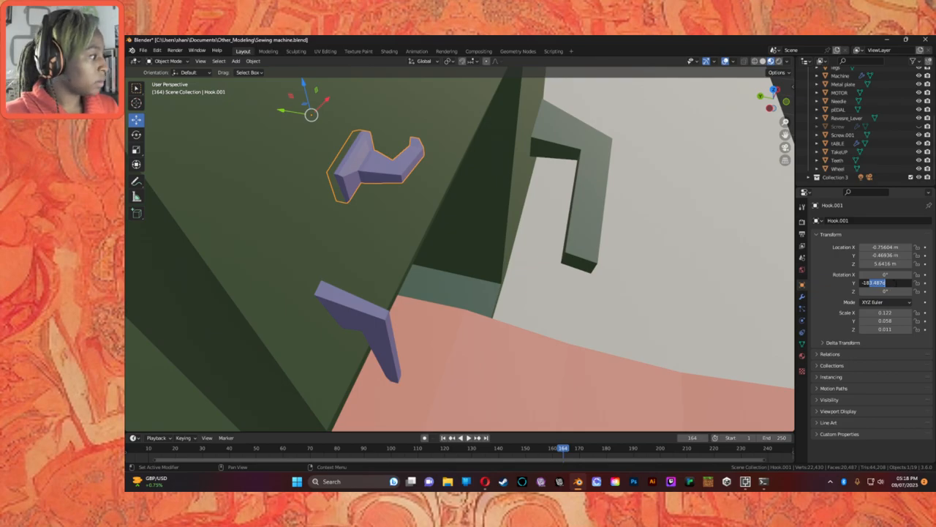
text(0)
key(Return)
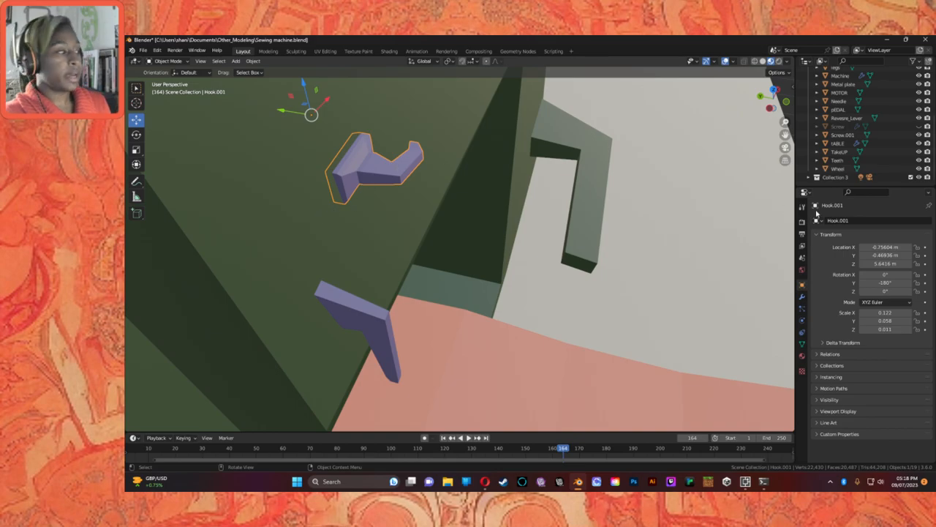
Add a Boolean Difference modifier to the hook copy with Machine as its object, and apply it.
click(802, 296)
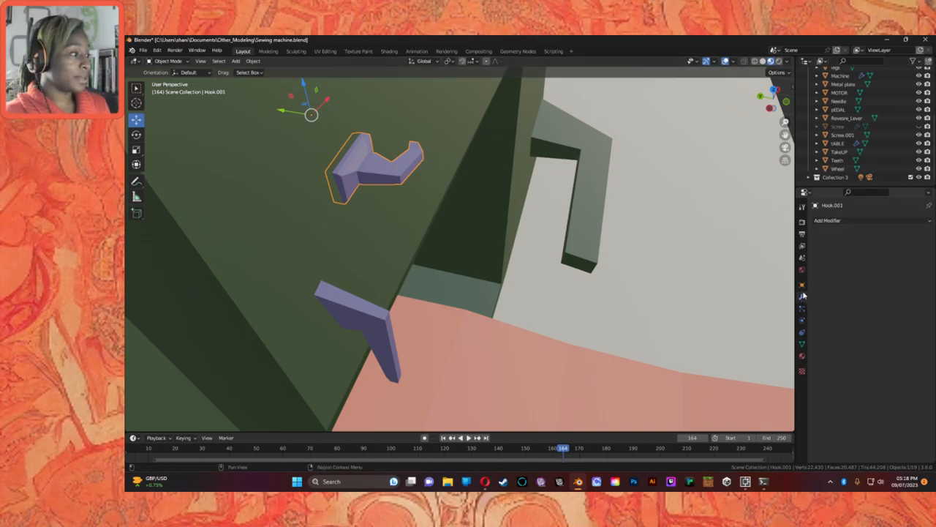
click(828, 221)
click(762, 263)
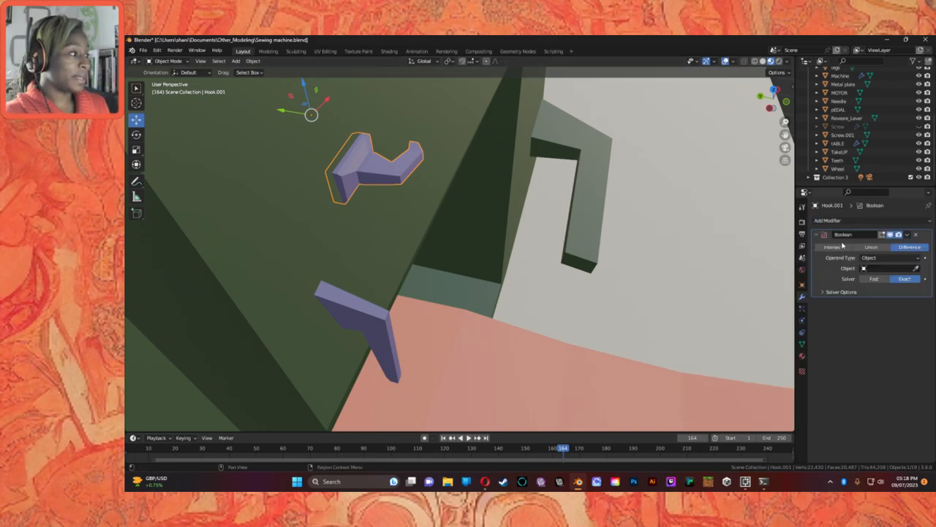
click(917, 264)
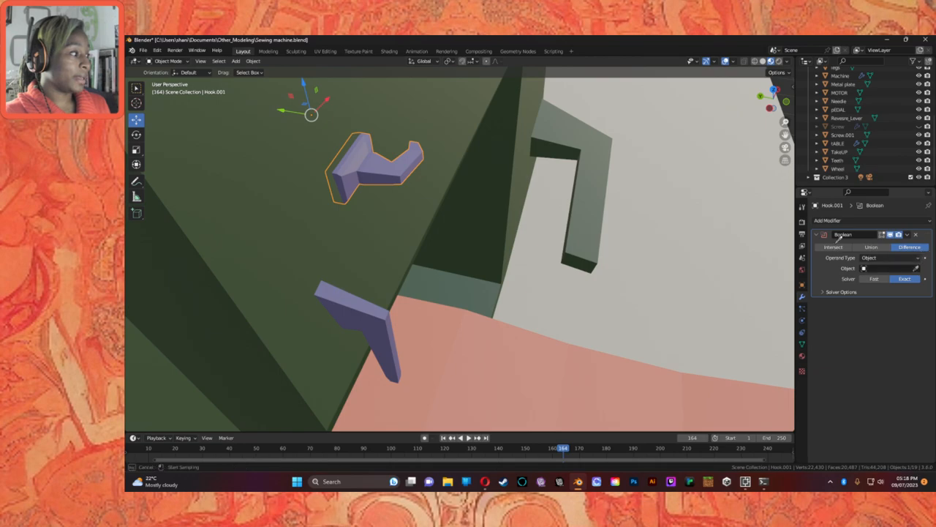
click(329, 121)
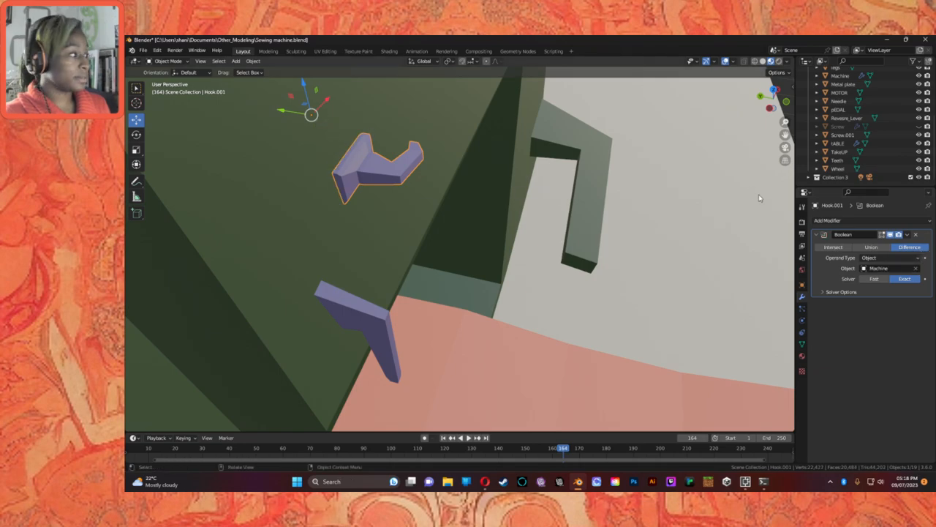
click(907, 234)
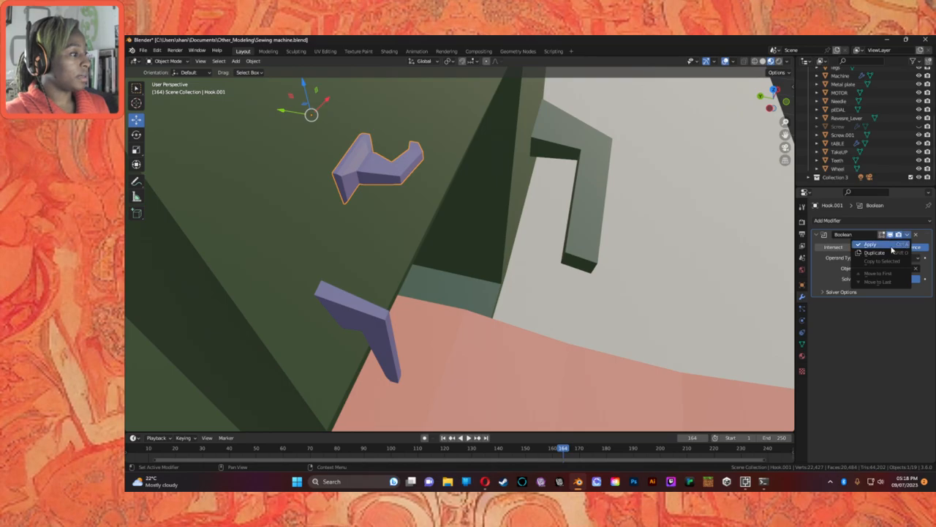
click(878, 244)
Rotate the hook copy about 2.75° around the global Y axis and deselect it.
middle_drag(378, 227, 342, 195)
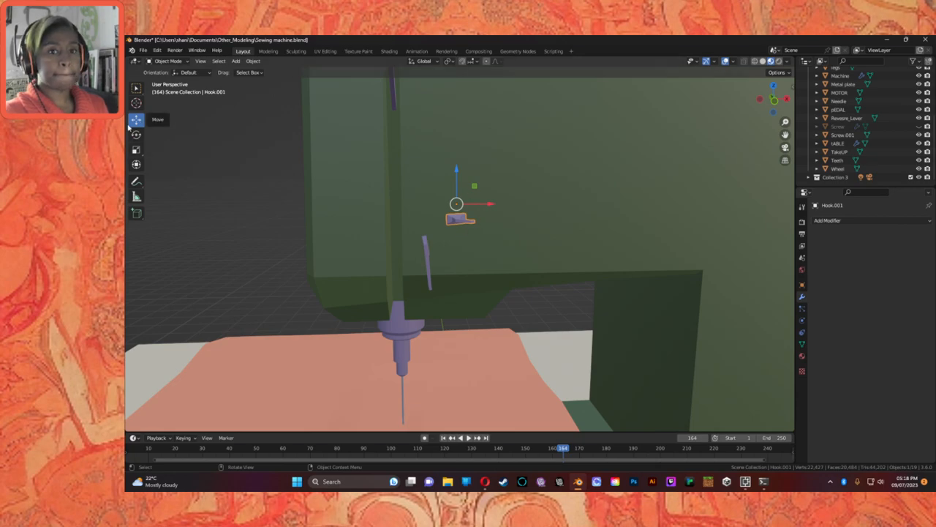
click(136, 134)
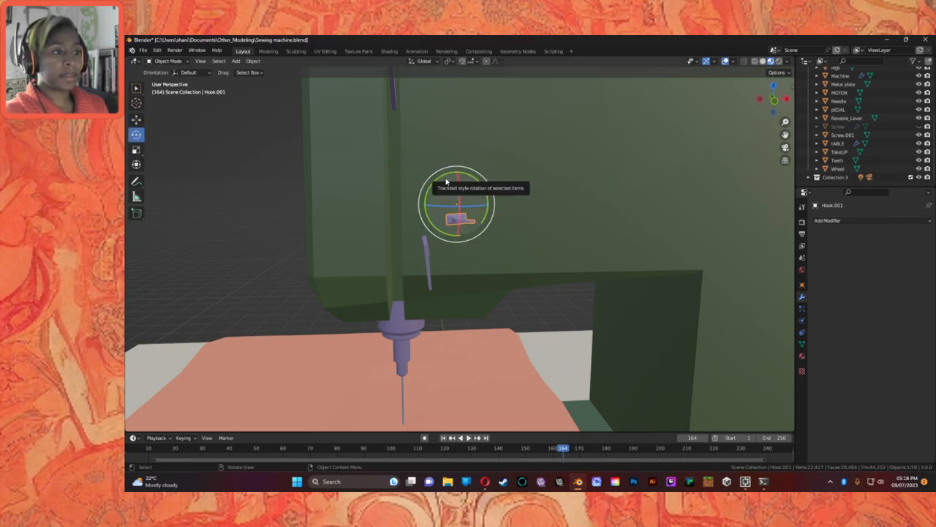
drag(457, 202, 454, 184)
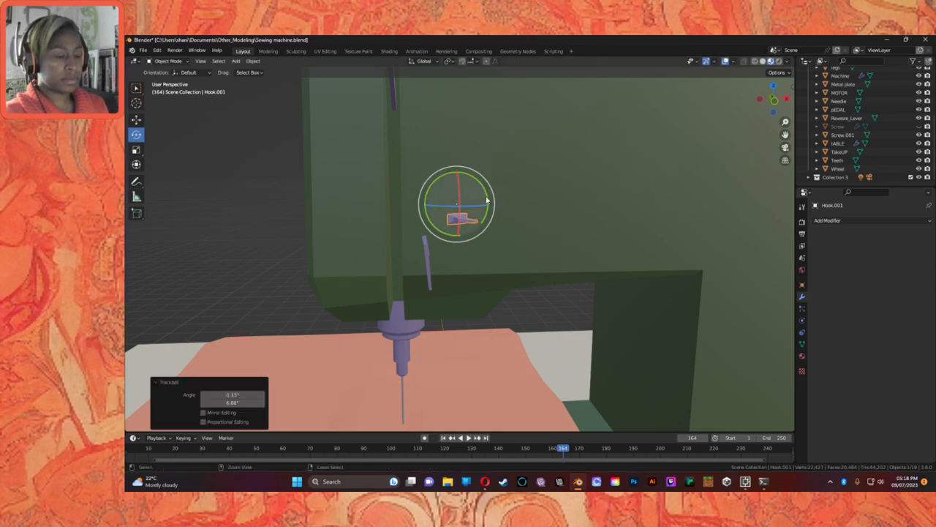
key(ctrl+z)
drag(436, 181, 436, 180)
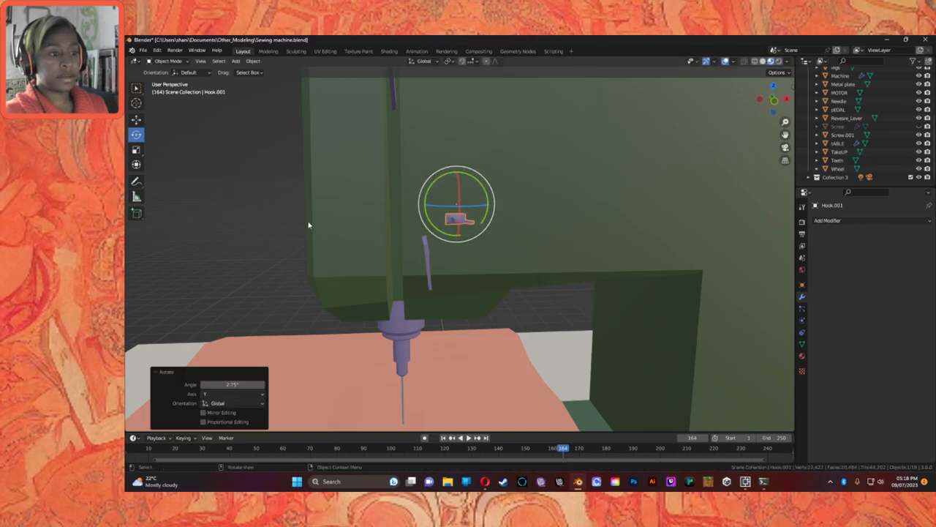
click(210, 223)
Rotate the original thread hook slightly around the global Y axis to straighten it, and deselect it.
click(428, 241)
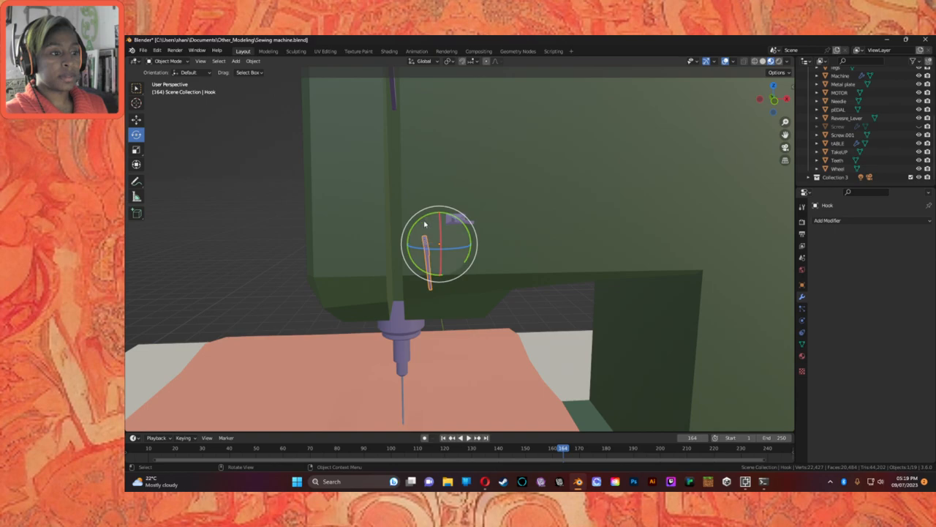
drag(429, 217, 434, 213)
click(188, 253)
middle_drag(188, 253, 421, 144)
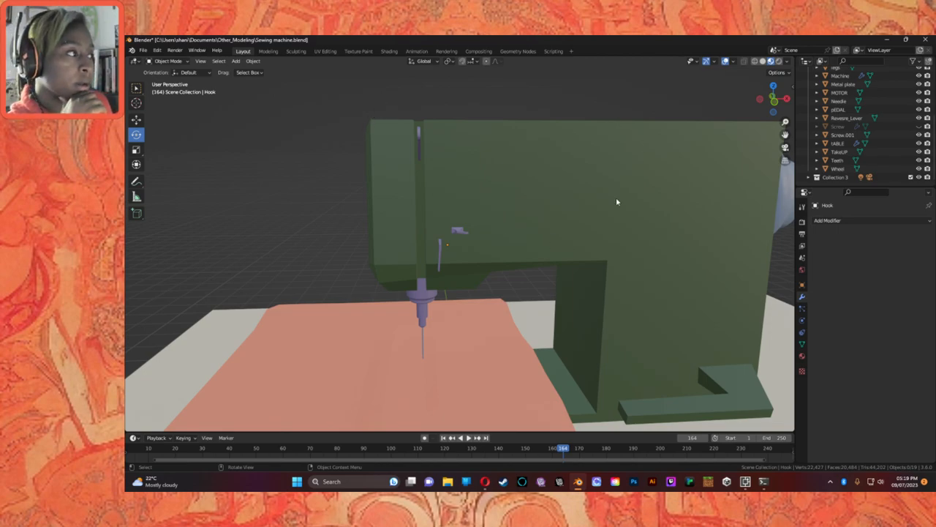
scroll(721, 182, down, 5)
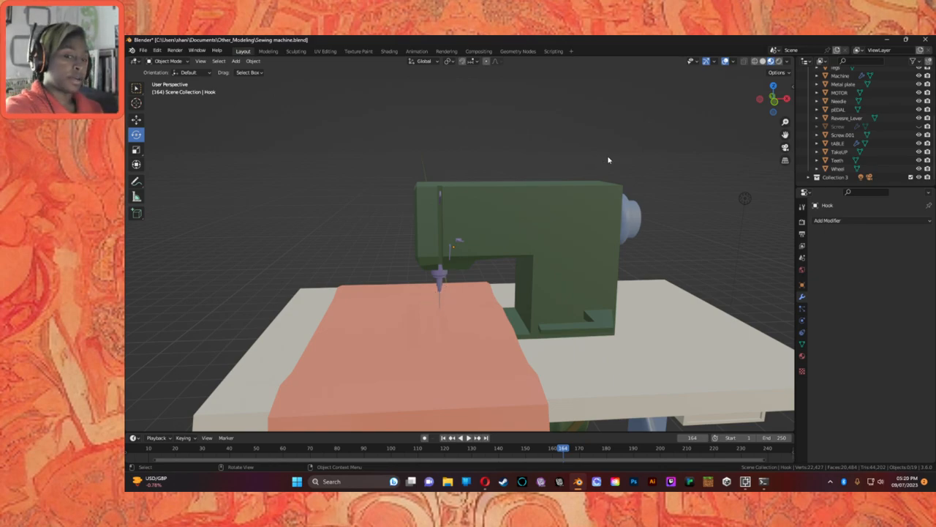
scroll(515, 236, up, 8)
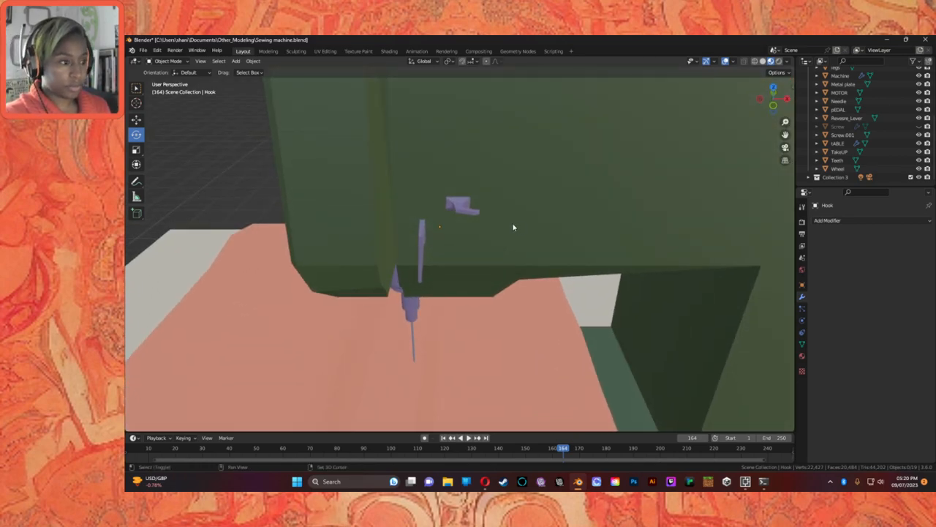
middle_drag(512, 226, 458, 269)
scroll(523, 265, down, 3)
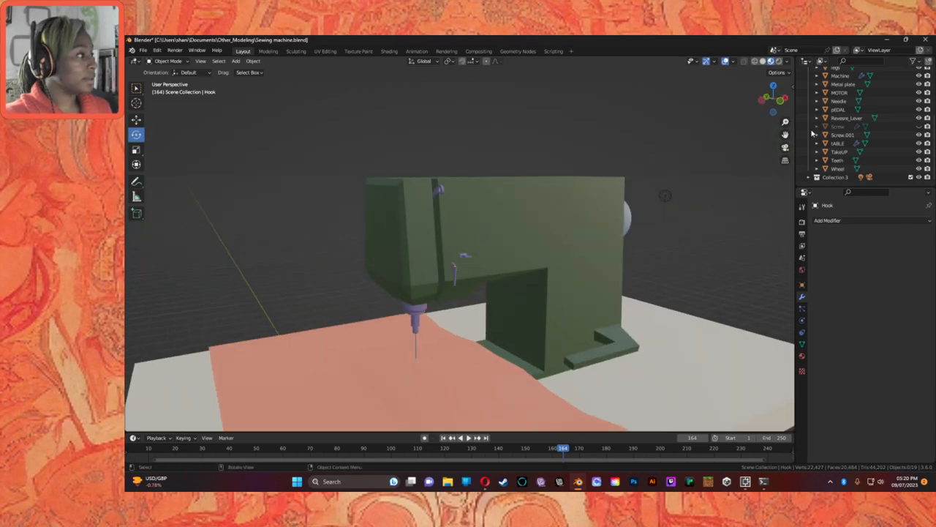
Duplicate the original Hook object by copying and pasting it, and select the new copy.
click(846, 118)
key(ctrl+c)
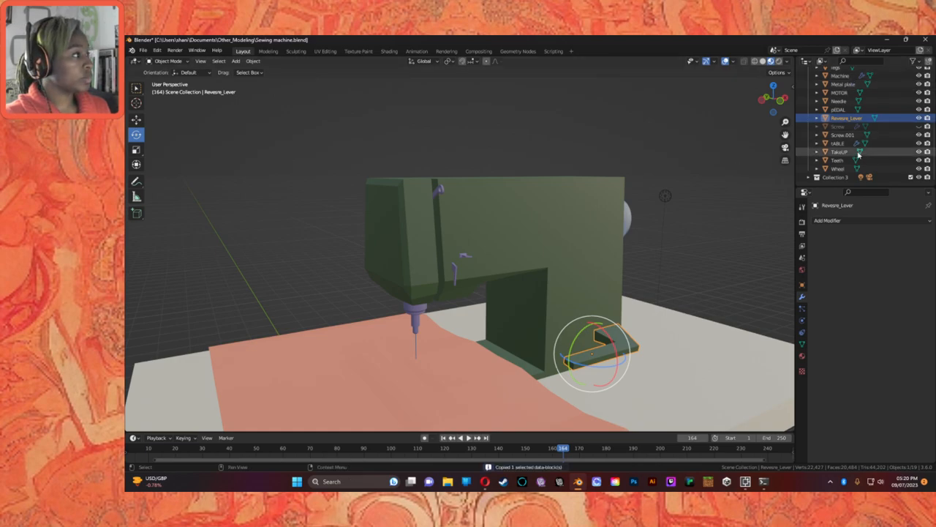
scroll(840, 108, up, 2)
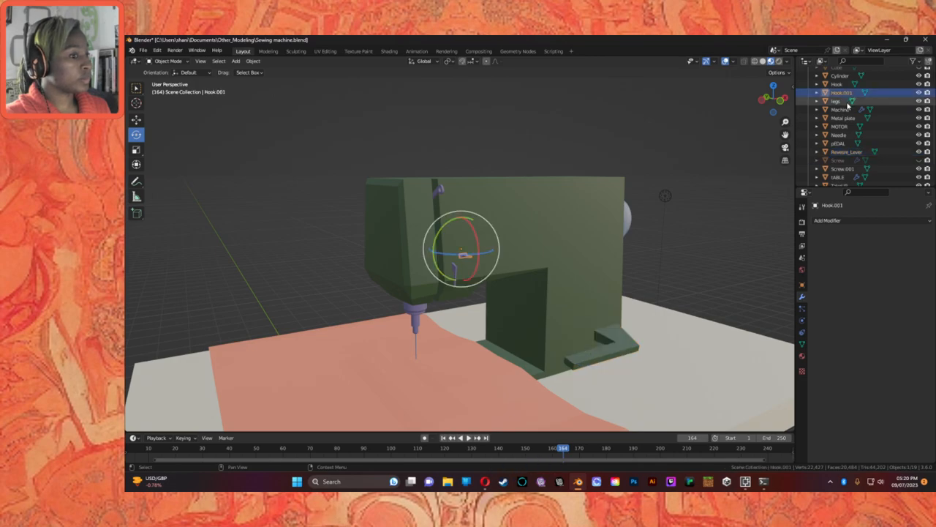
click(837, 85)
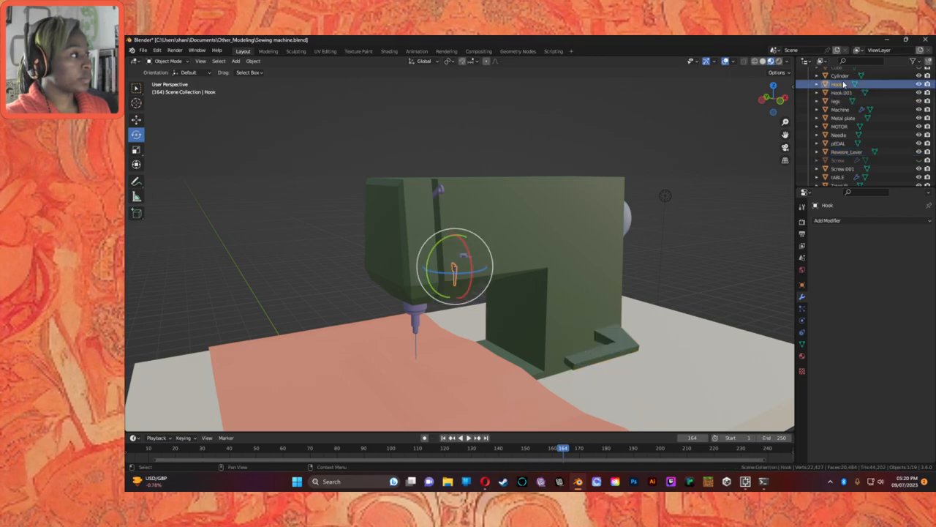
key(ctrl+v)
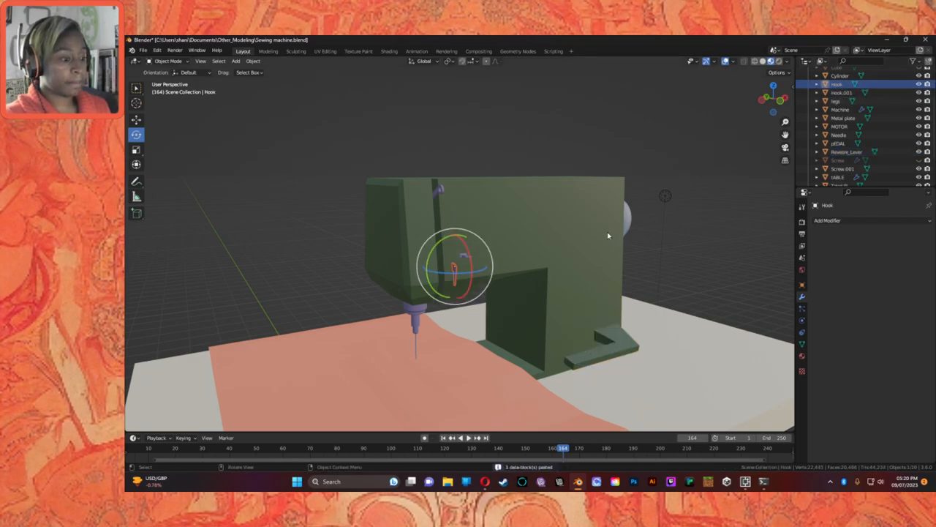
scroll(841, 132, down, 3)
drag(834, 177, 831, 78)
scroll(841, 101, up, 2)
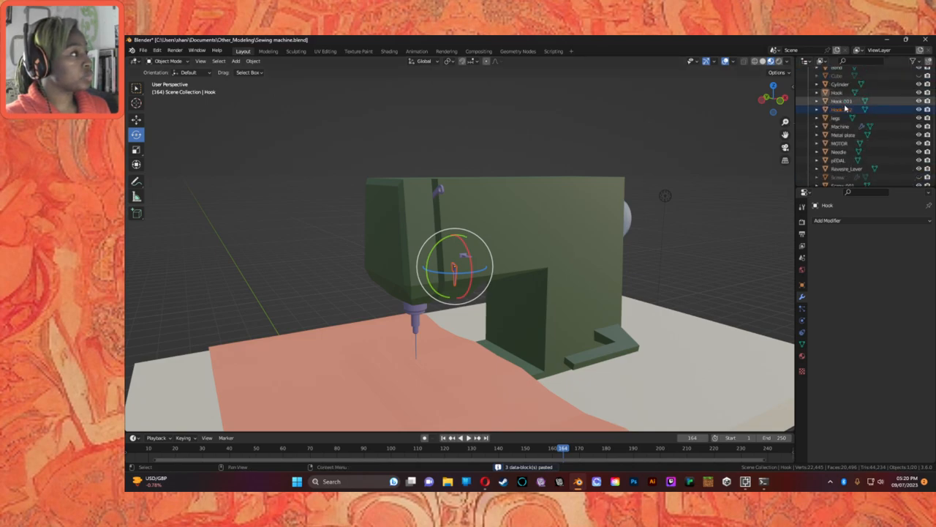
click(840, 110)
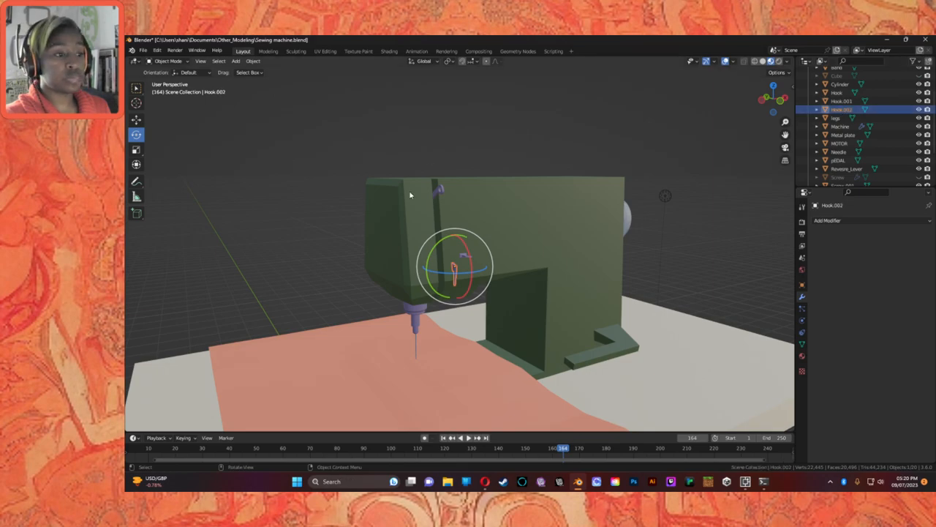
Set the new hook copy's Y rotation to 0° in its object transform.
click(804, 285)
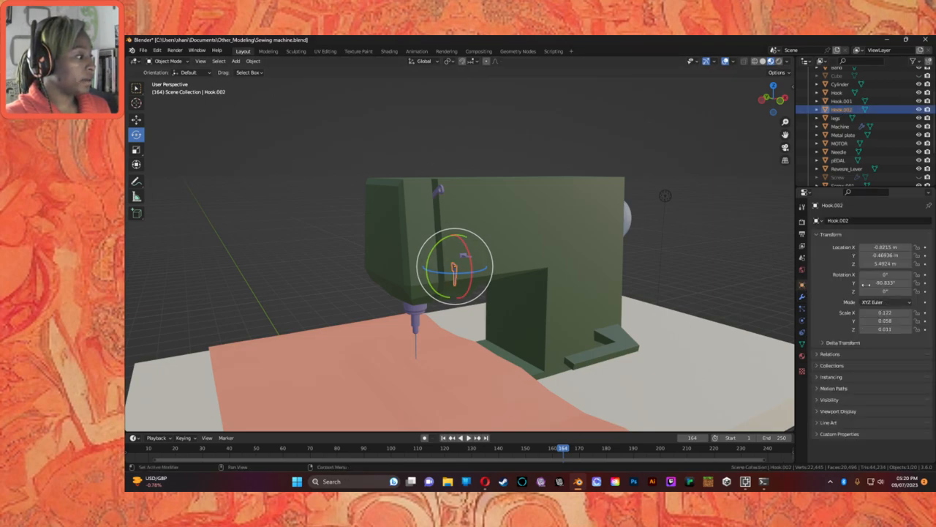
click(803, 296)
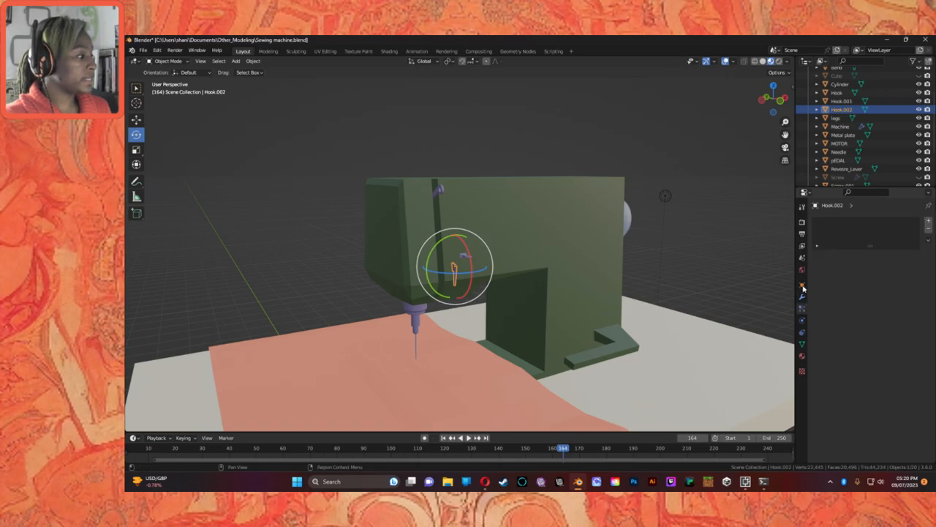
click(803, 272)
click(805, 258)
click(802, 233)
click(803, 256)
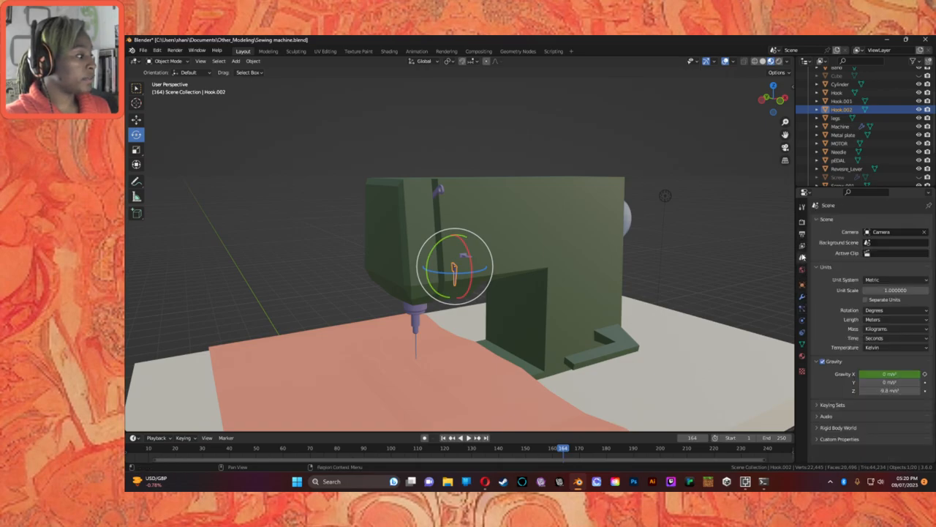
click(803, 298)
click(803, 285)
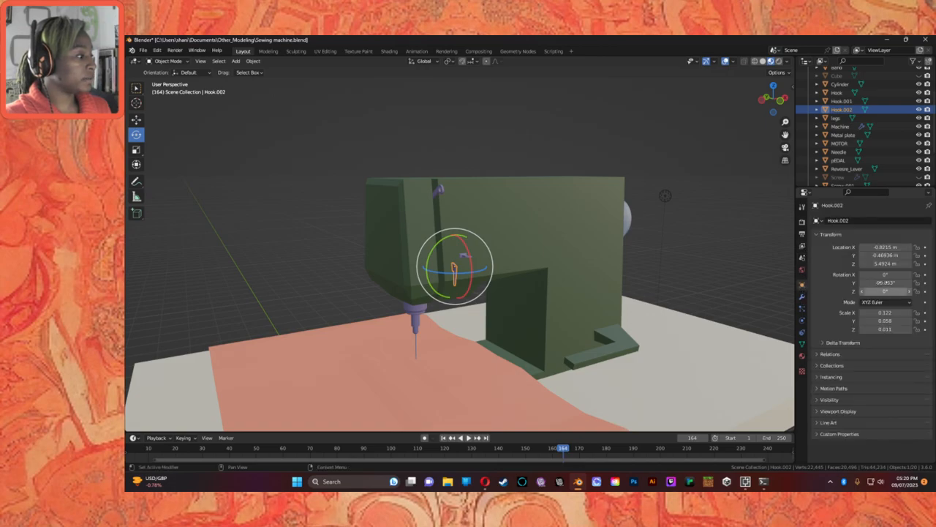
click(886, 282)
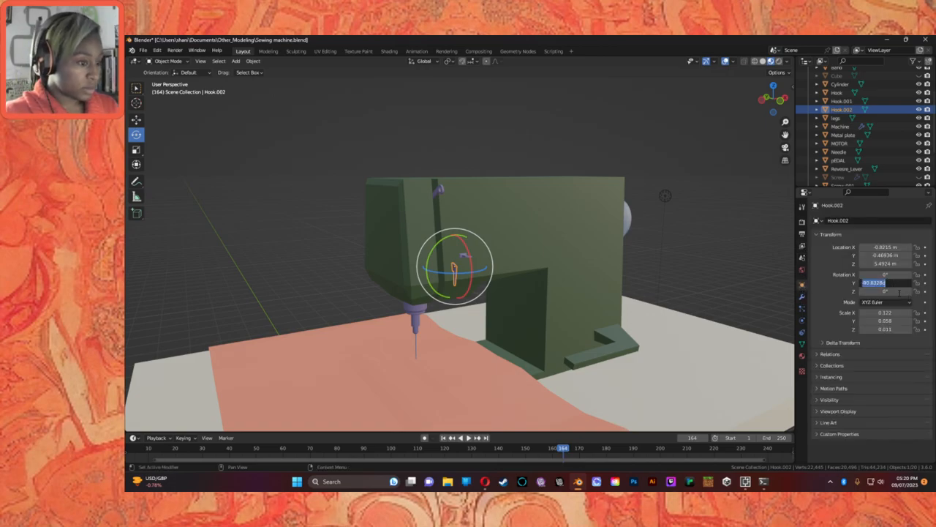
text(0)
key(Tab)
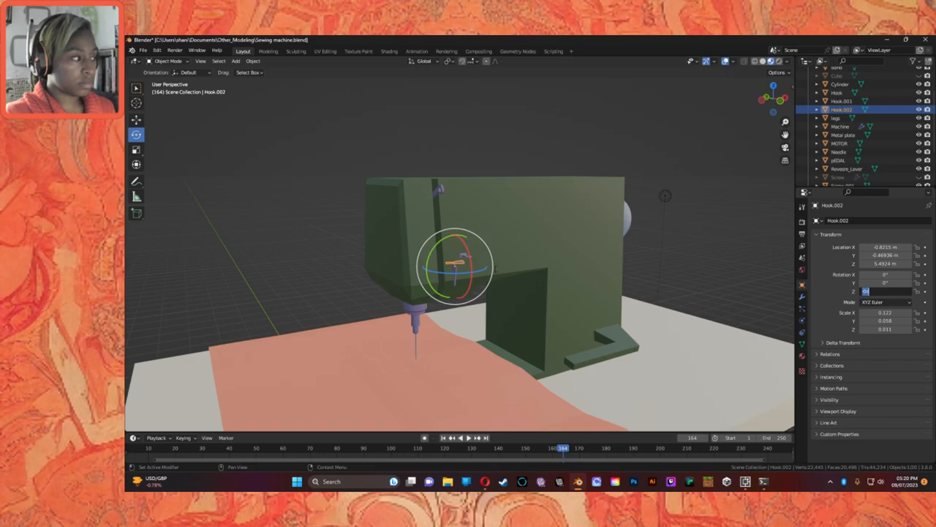
key(Return)
alt+scroll(452, 277, up, 4)
alt+scroll(452, 278, down, 4)
scroll(452, 278, up, 10)
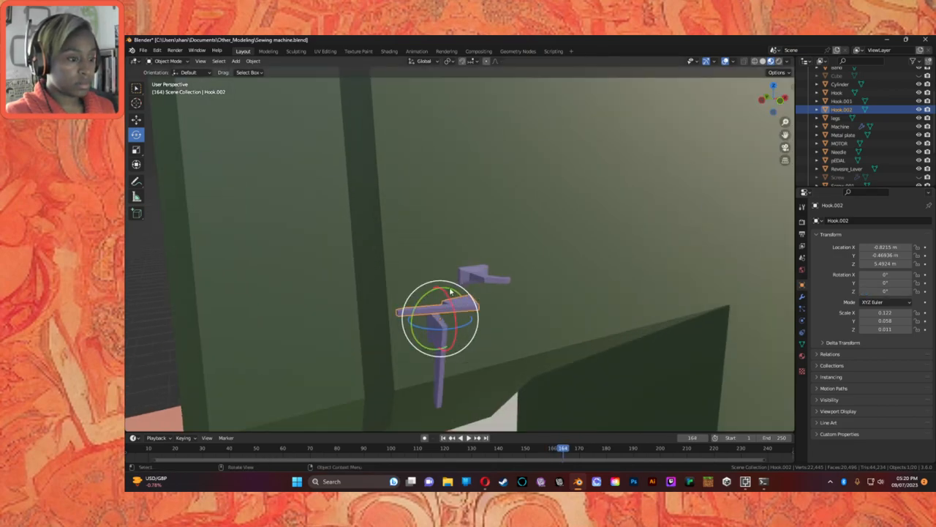
Set the hook copy's Y rotation to 180°, and rotate it about -23.4° around the global Y axis.
click(885, 282)
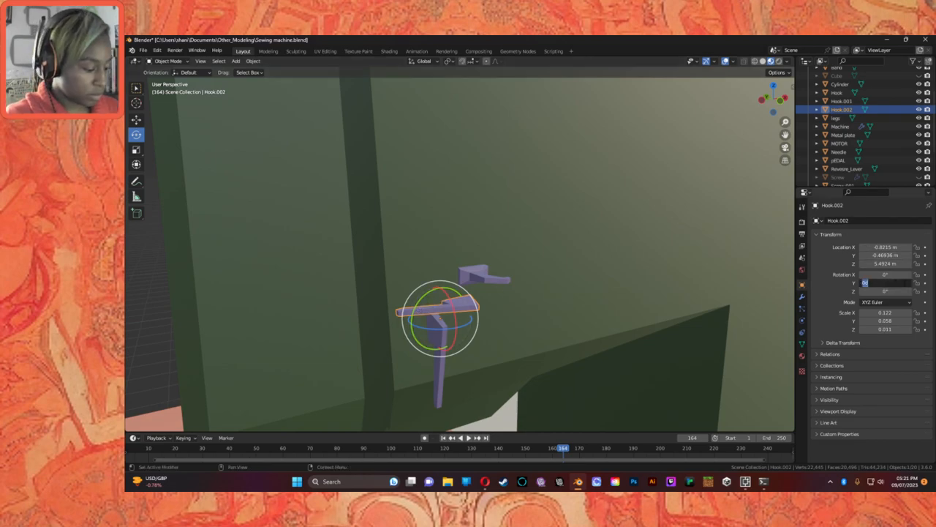
text(18)
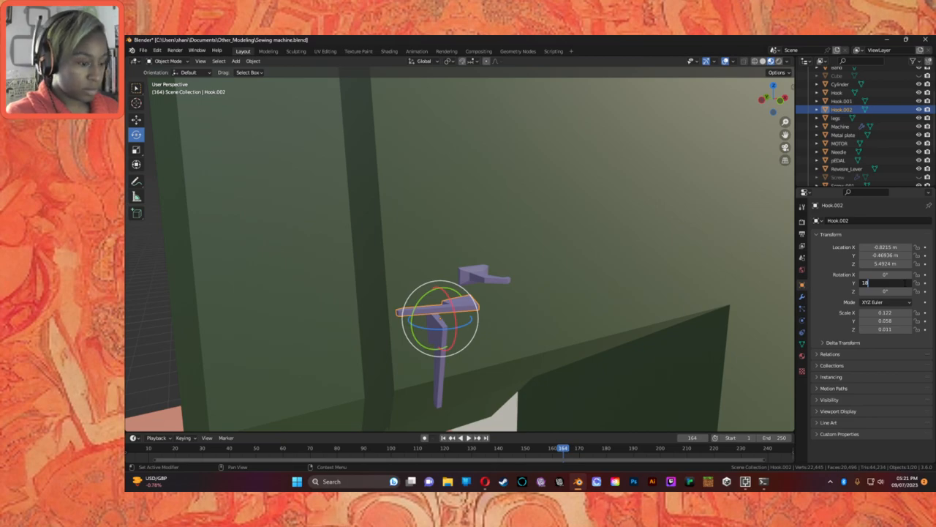
text(0)
key(Tab)
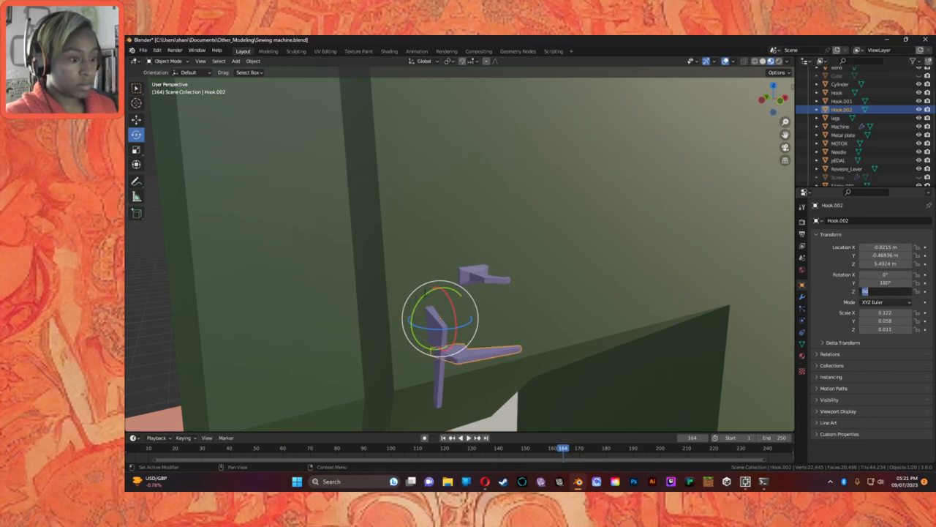
key(Return)
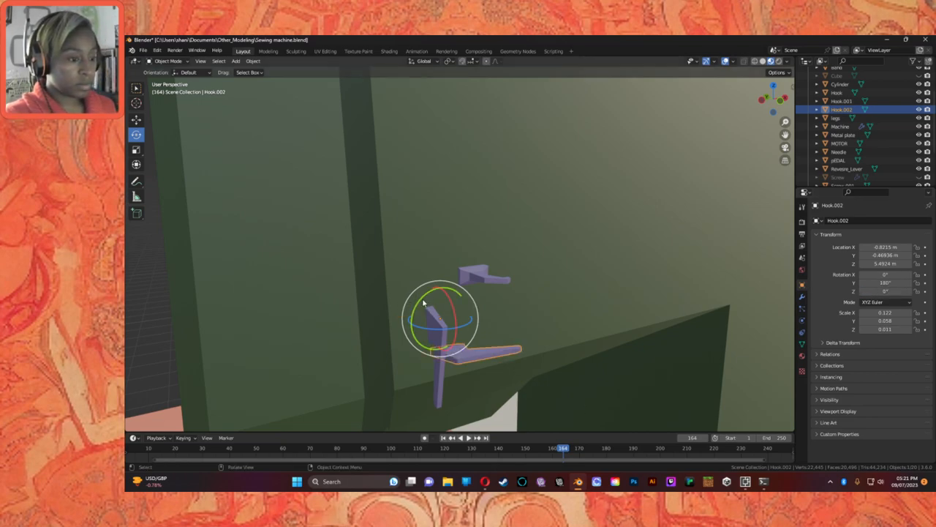
drag(428, 296, 429, 307)
middle_drag(527, 315, 412, 289)
In Edit Mode, move the hook copy's entire mesh up and along the X axis to the machine body's upper edge.
click(137, 119)
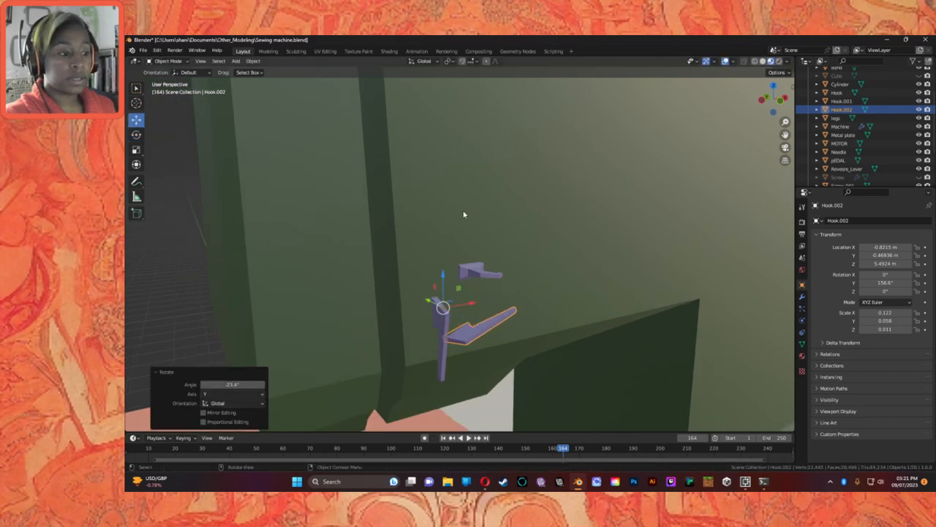
scroll(457, 212, down, 5)
click(169, 61)
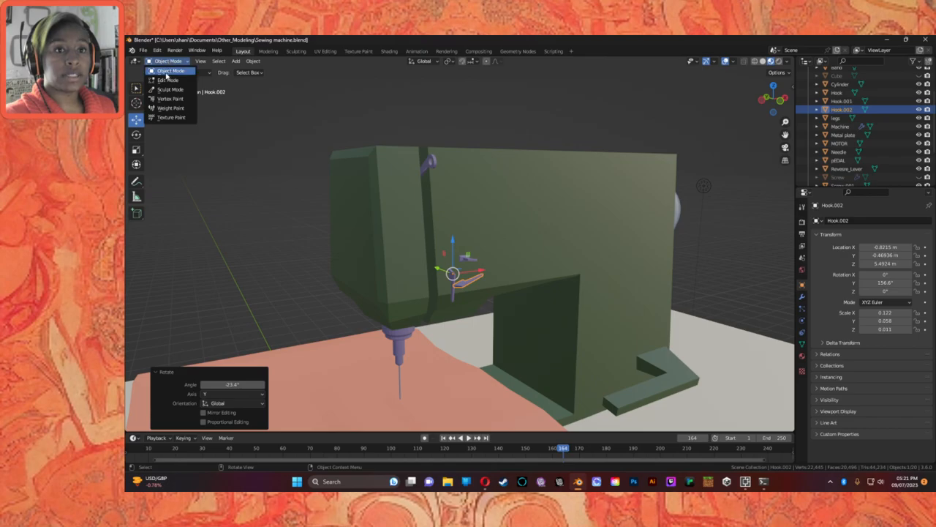
click(168, 76)
key(a)
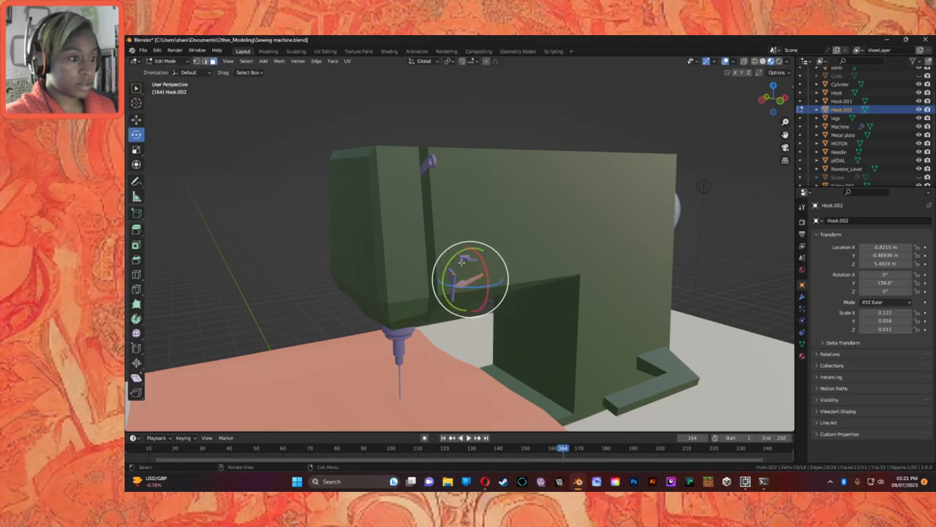
click(138, 121)
drag(469, 241, 545, 168)
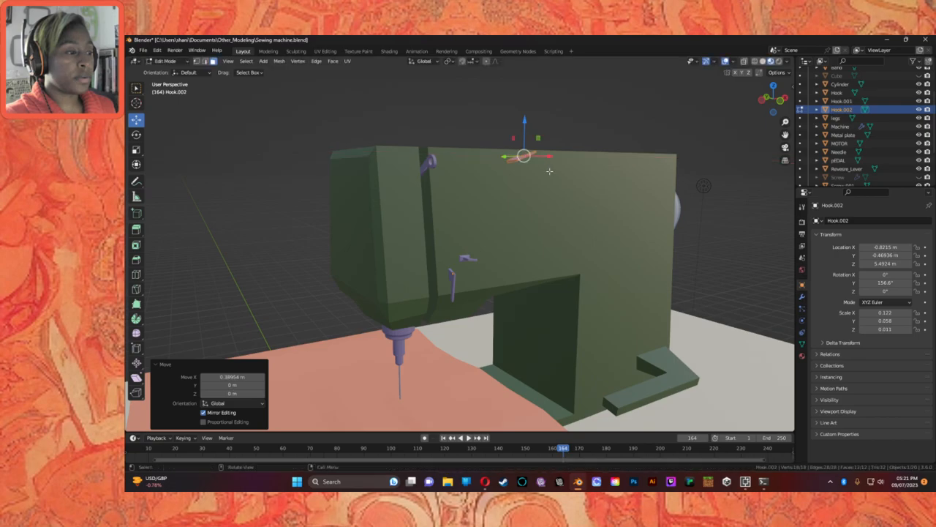
Move the hook mesh about 0.092 m along Y against the machine body and fine-tune its height just below the top edge.
scroll(544, 167, up, 5)
middle_drag(541, 167, 392, 116)
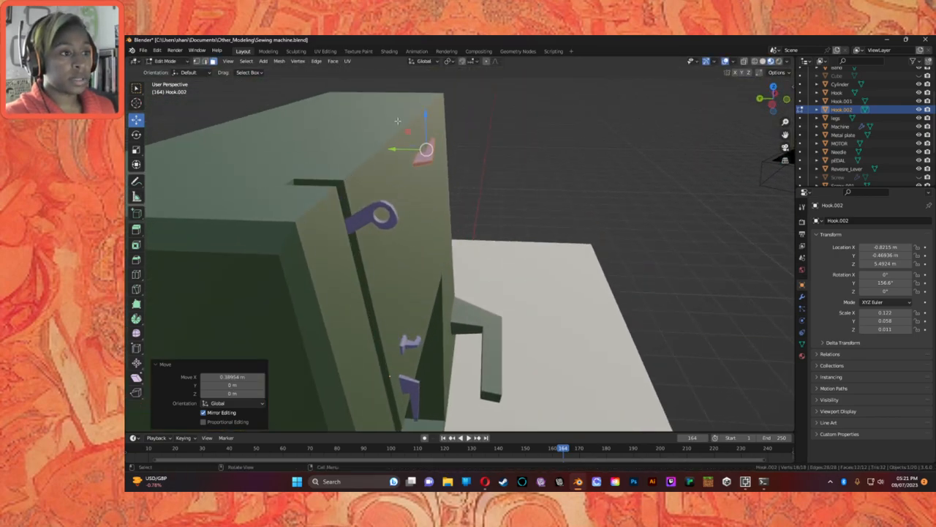
drag(425, 118, 425, 95)
middle_drag(454, 127, 484, 136)
drag(354, 126, 330, 132)
middle_drag(352, 136, 323, 139)
scroll(376, 116, up, 3)
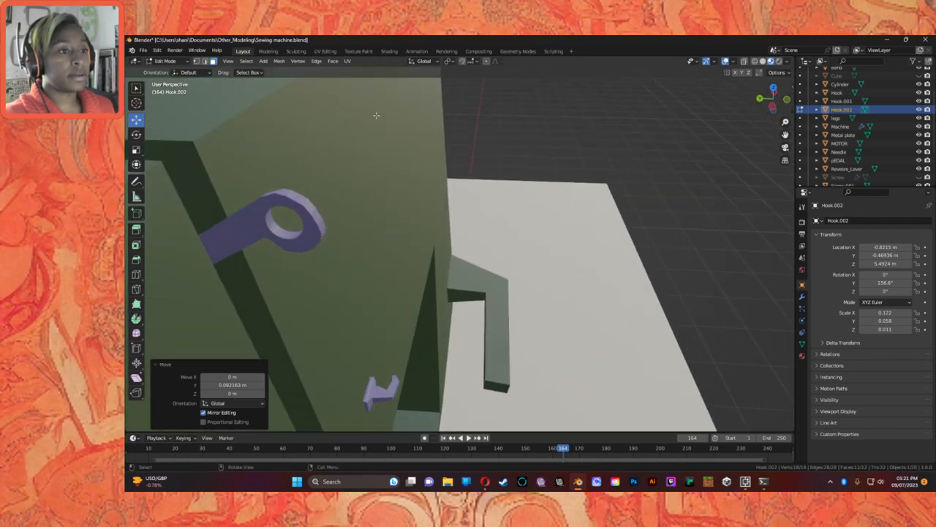
shift+middle_drag(387, 155, 436, 238)
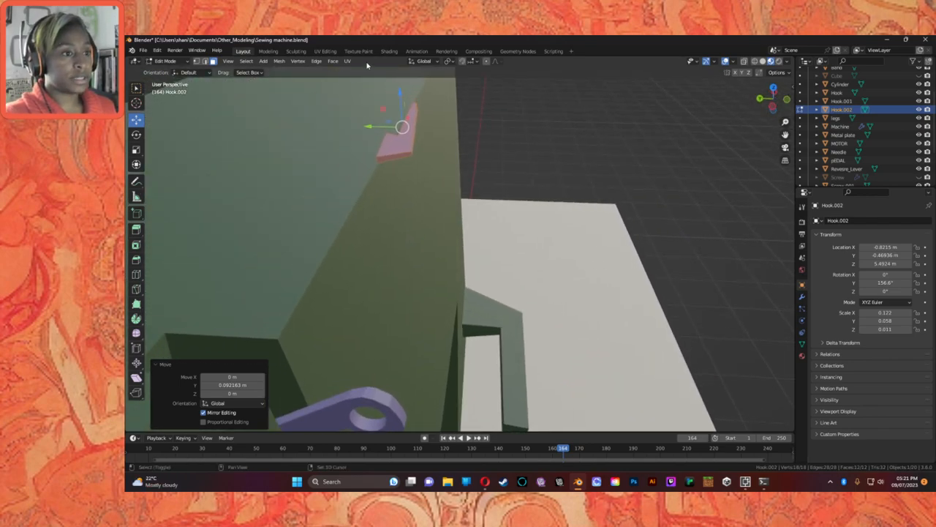
drag(400, 93, 398, 117)
mouse_move(399, 117)
middle_down()
mouse_move(428, 122)
mouse_move(407, 115)
mouse_move(402, 127)
middle_up()
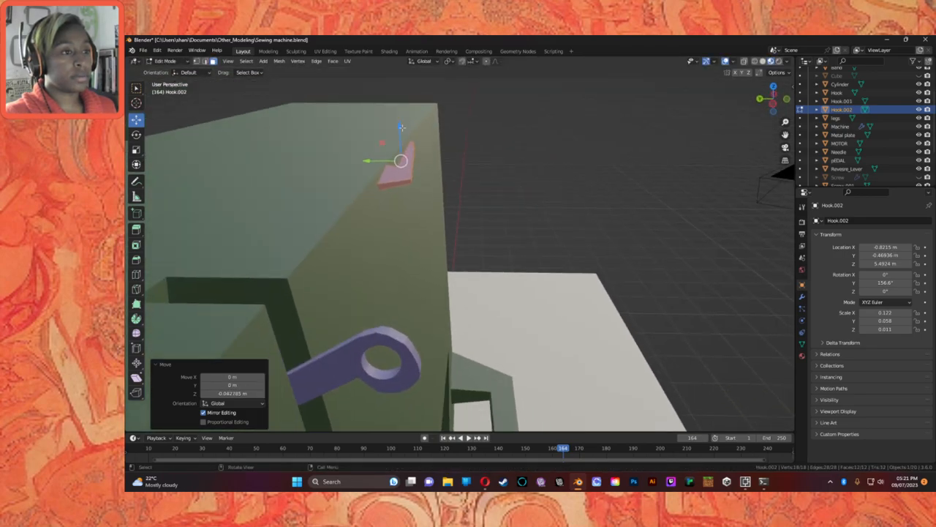
drag(400, 125, 400, 129)
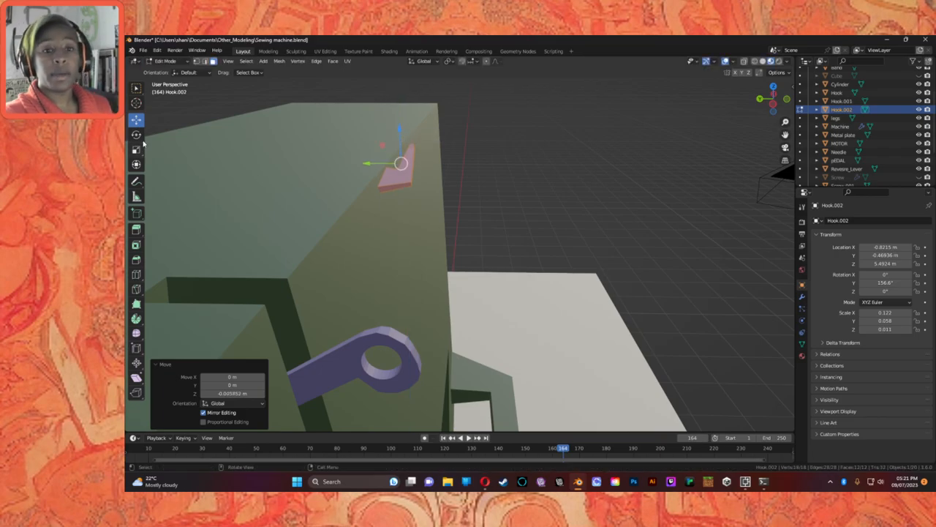
Extrude the hook's short end face about 0.049 m into the machine body.
click(376, 188)
middle_drag(380, 188, 405, 224)
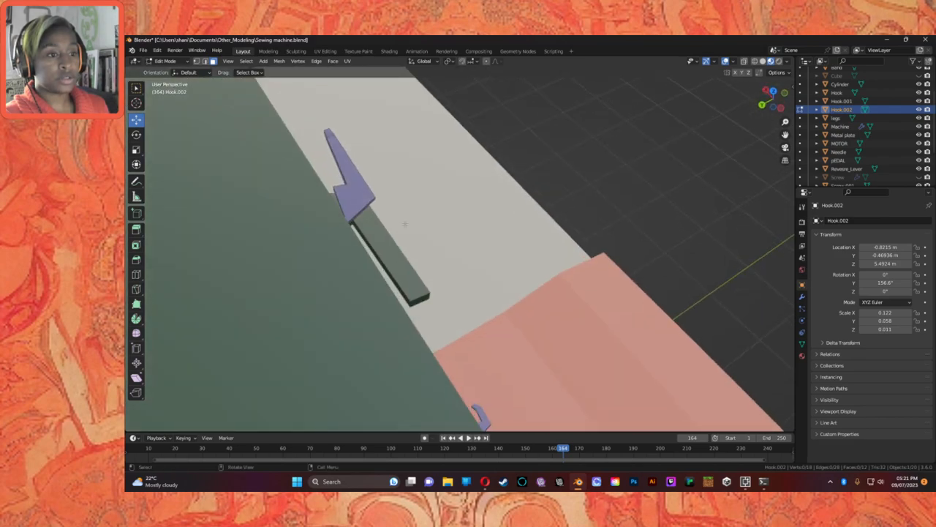
click(338, 199)
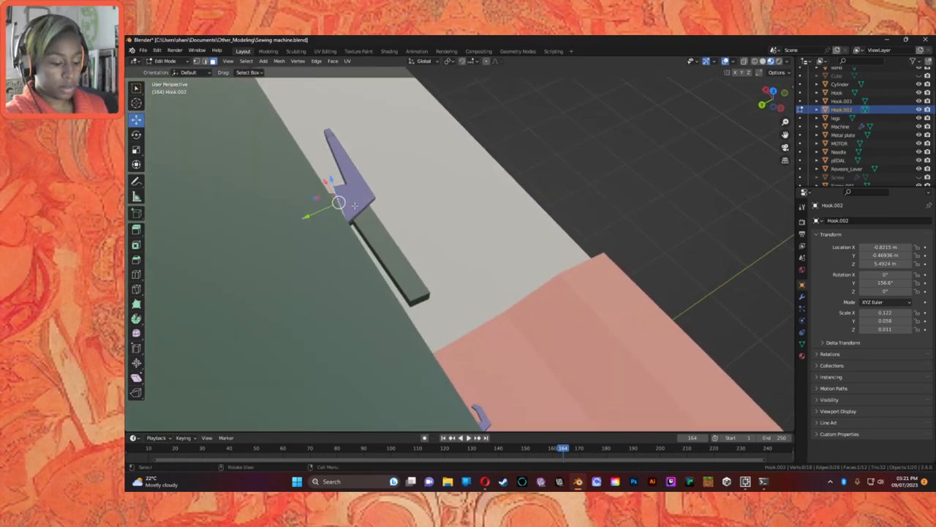
key(e)
click(201, 174)
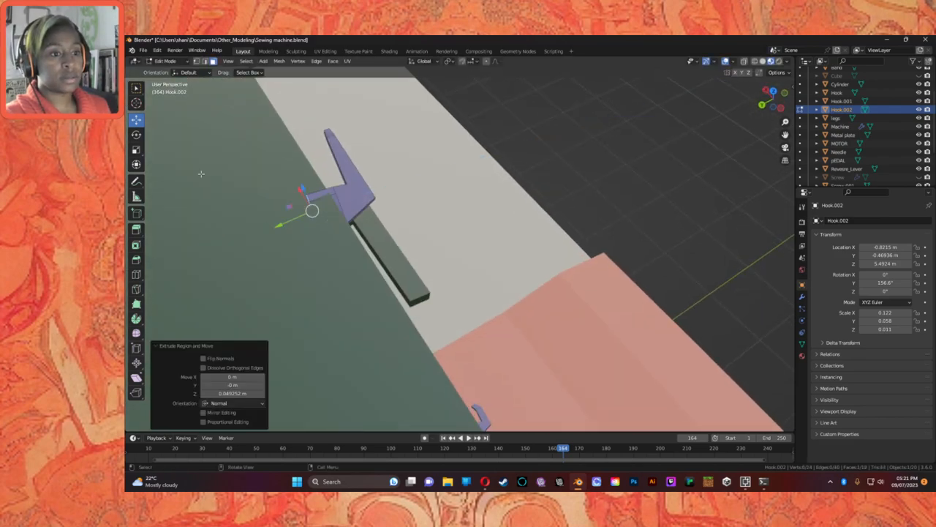
Select the hook's entire mesh and lower it very slightly along the Z axis.
key(a)
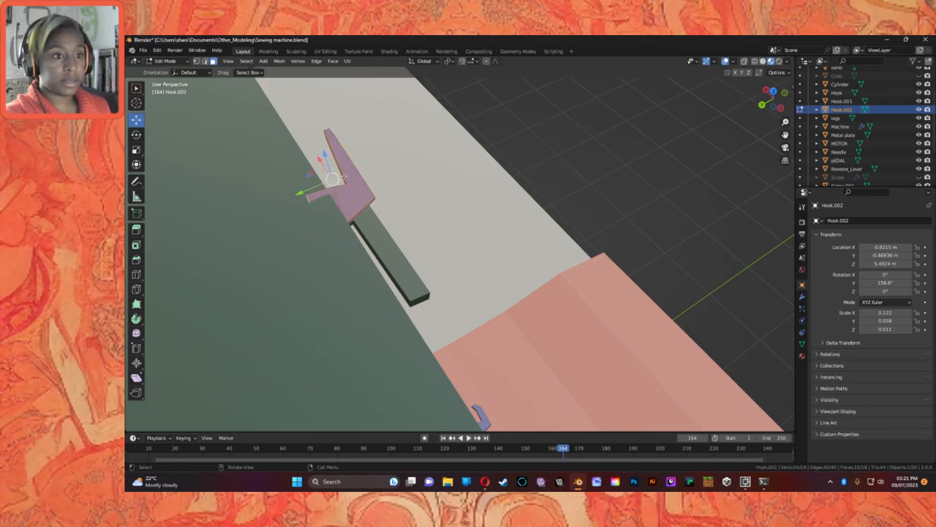
middle_drag(319, 159, 321, 134)
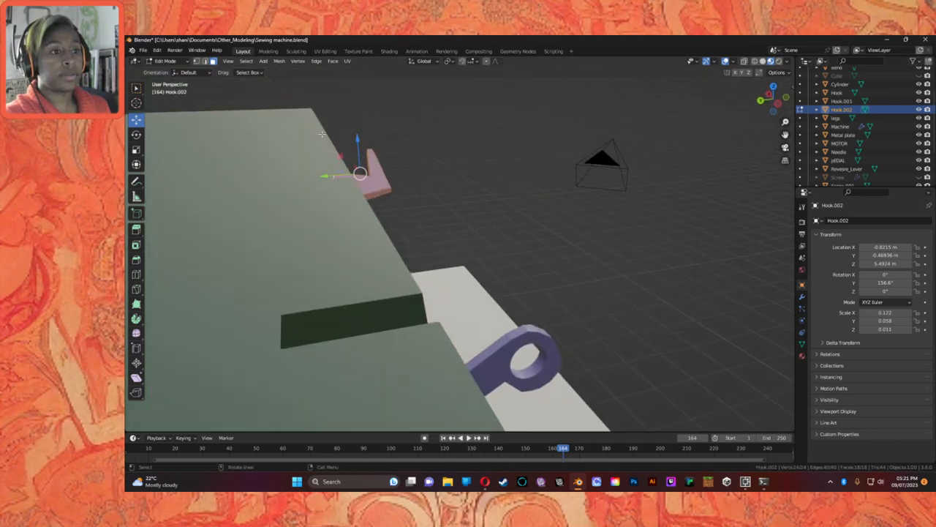
drag(356, 137, 357, 141)
middle_drag(356, 141, 370, 134)
drag(458, 122, 500, 156)
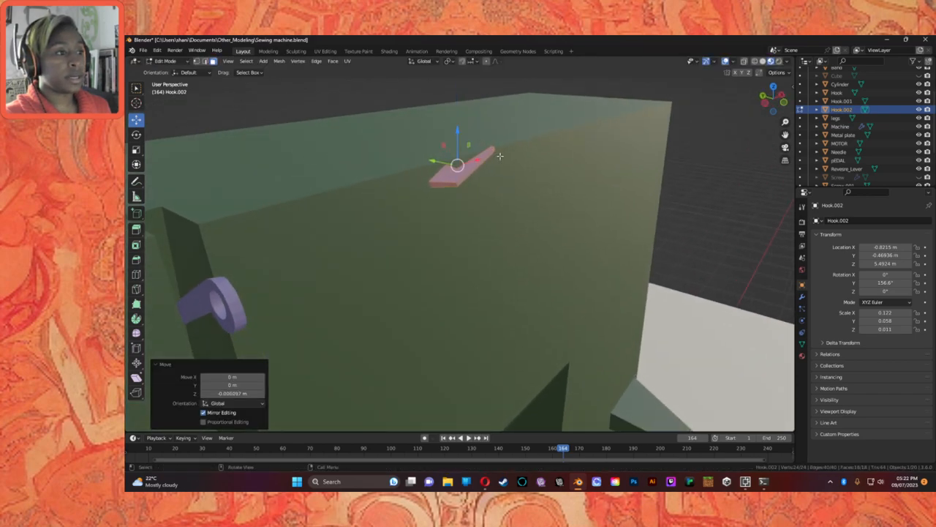
Select the tip of the hook's long arm in wireframe display and scale it by about 2.213 along the Y axis.
click(495, 160)
middle_drag(494, 159, 500, 179)
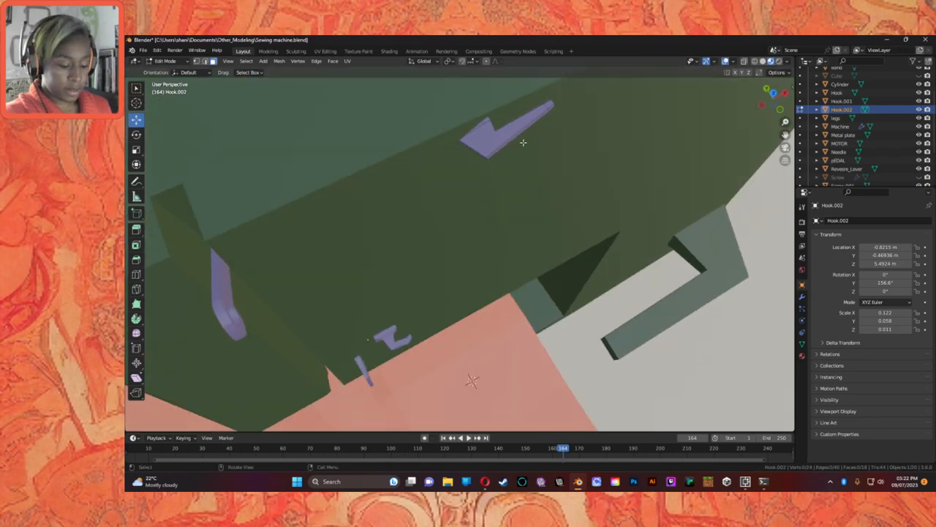
middle_drag(562, 119, 561, 118)
drag(548, 104, 592, 135)
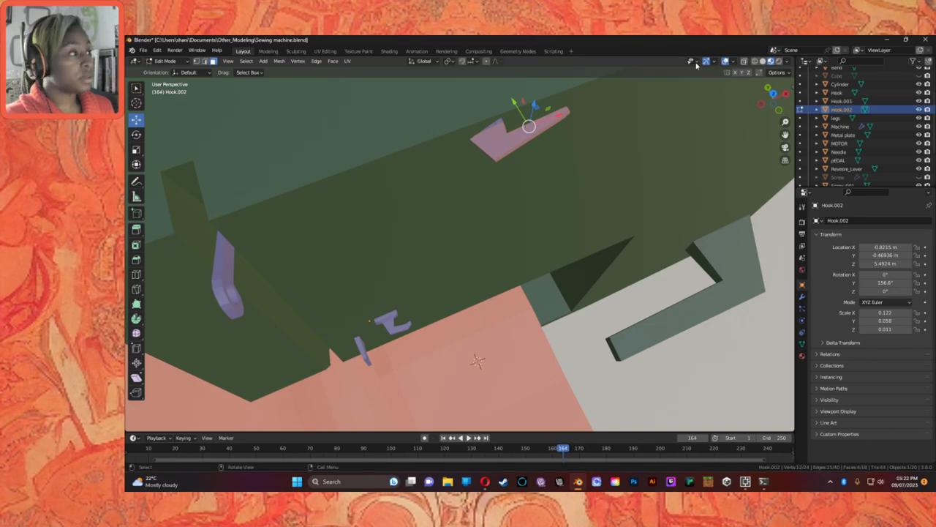
click(754, 61)
click(560, 101)
drag(533, 100, 597, 131)
click(136, 150)
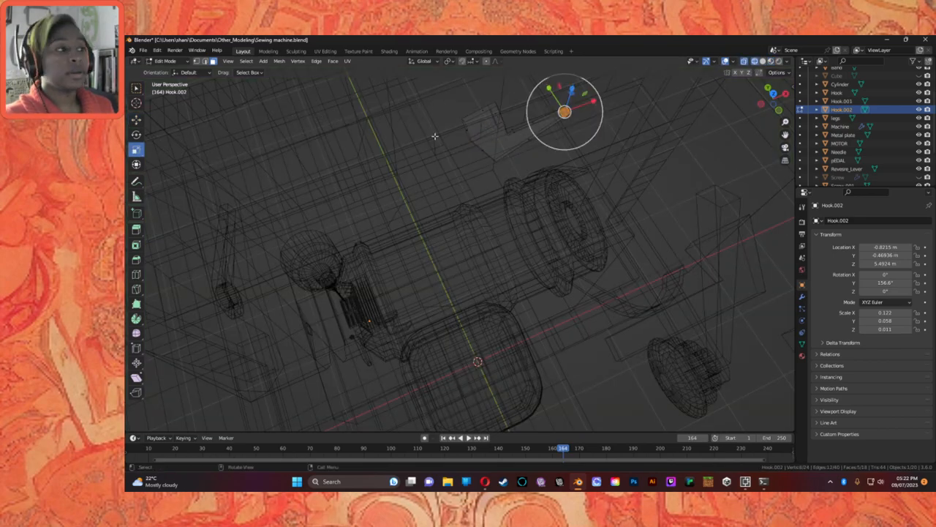
drag(548, 90, 549, 86)
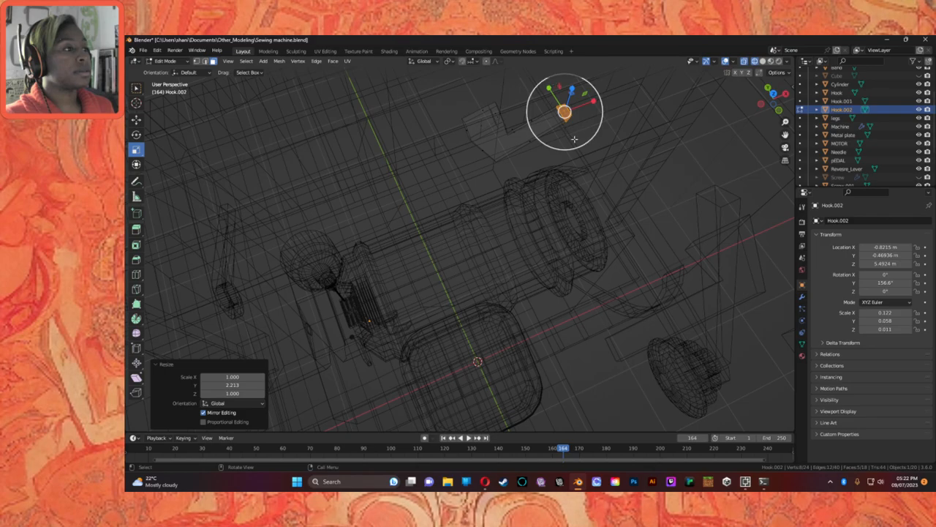
In solid display, extrude the end face of the hook's long arm slightly outward and scale it to about 0.844 along Z.
click(581, 168)
middle_drag(581, 167, 539, 224)
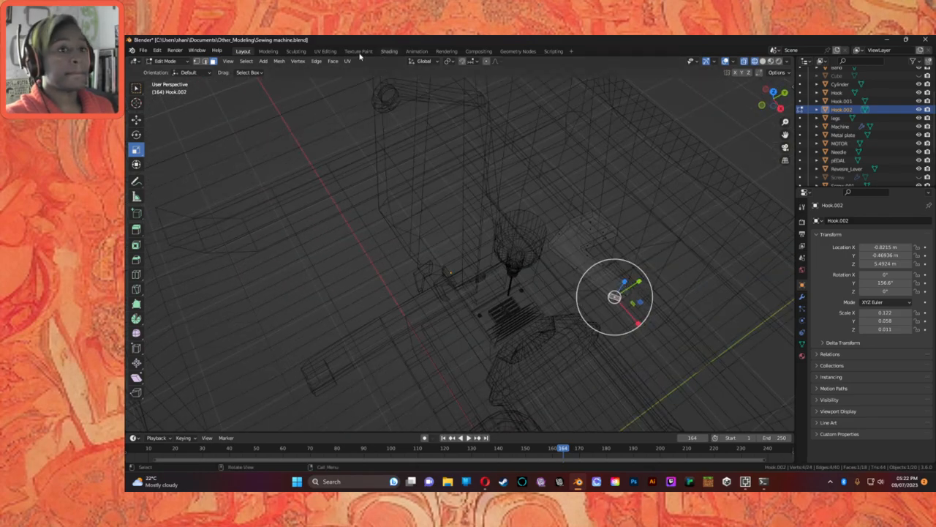
click(763, 61)
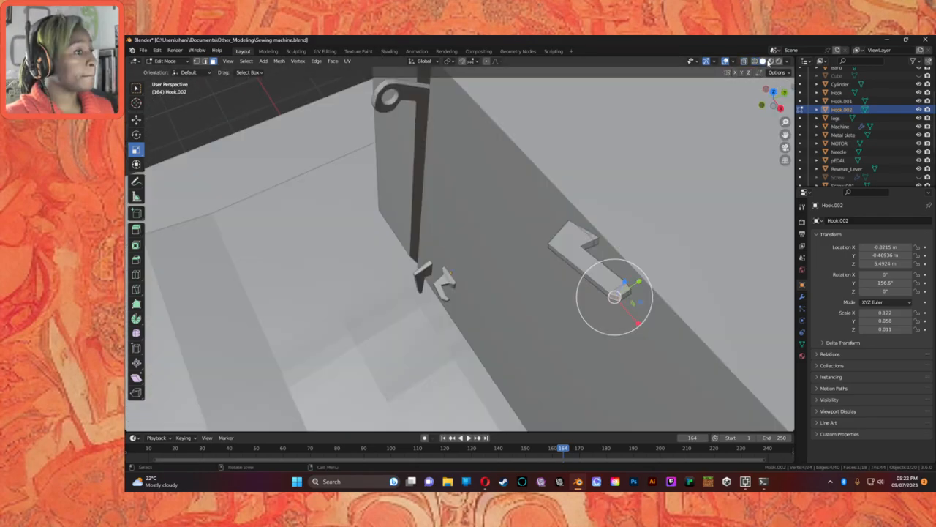
click(614, 307)
click(623, 295)
key(e)
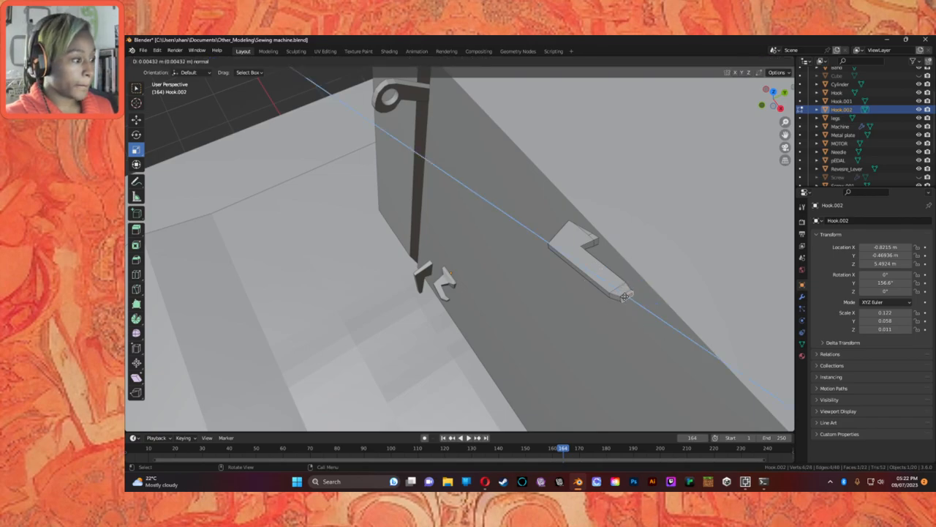
click(627, 297)
drag(654, 281, 635, 294)
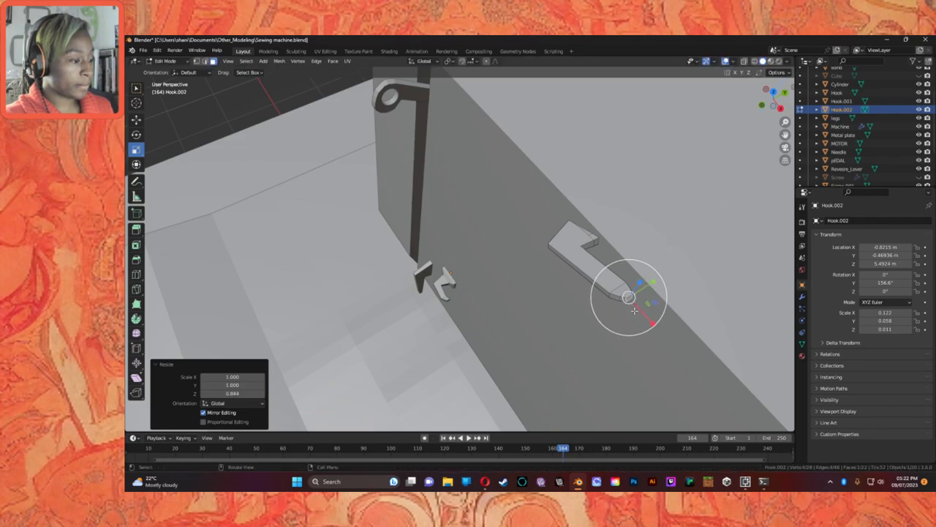
scroll(634, 311, up, 3)
scroll(661, 310, down, 1)
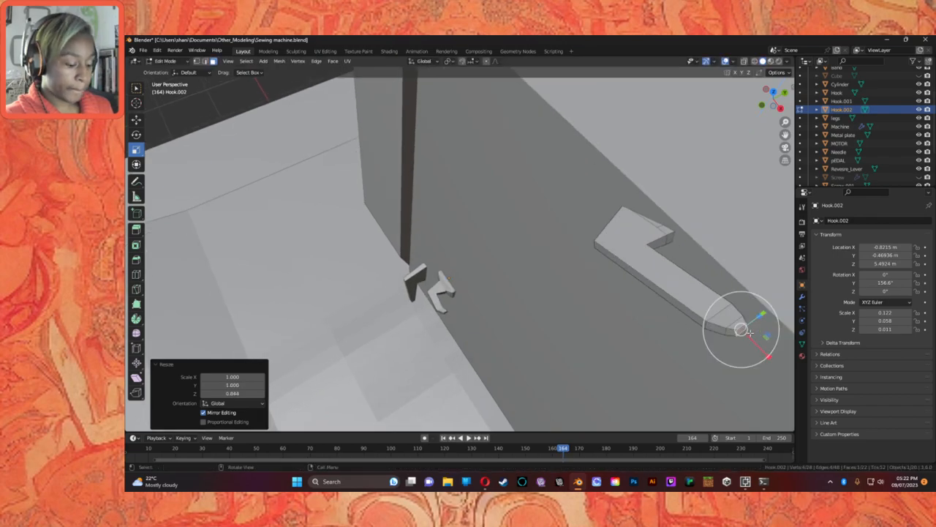
Extrude the end face of the hook's long arm about 0.003 m outward, narrow it along Y and scale it by 0.374 along Z.
key(g)
key(z)
key(z)
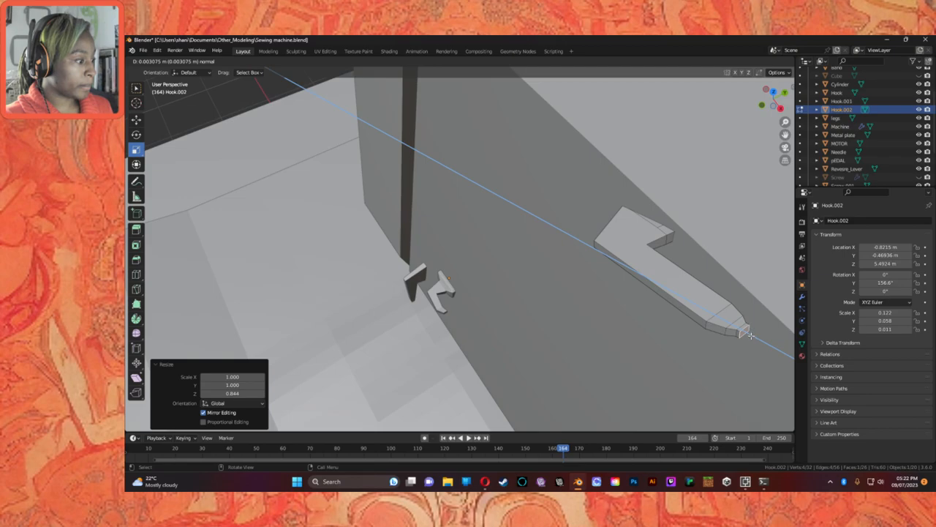
click(750, 335)
middle_drag(769, 323, 710, 395)
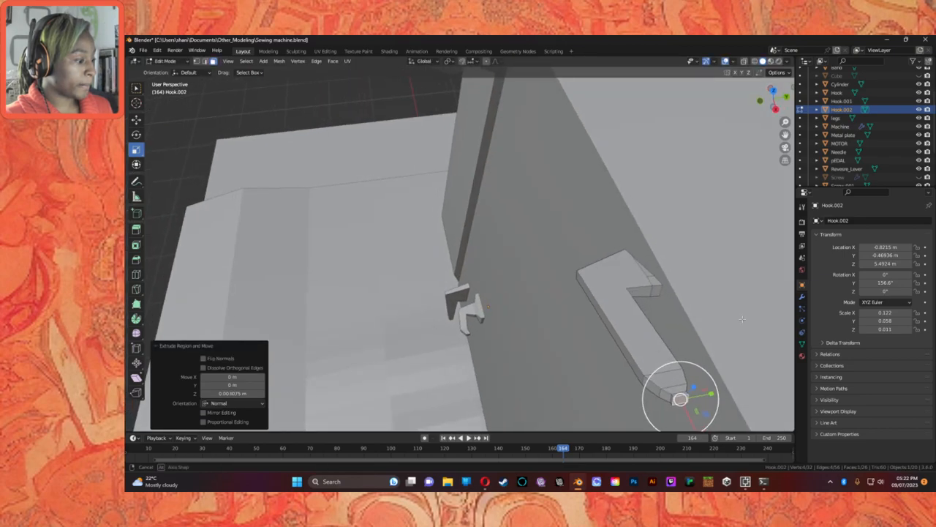
drag(711, 395, 688, 405)
middle_drag(691, 411, 682, 379)
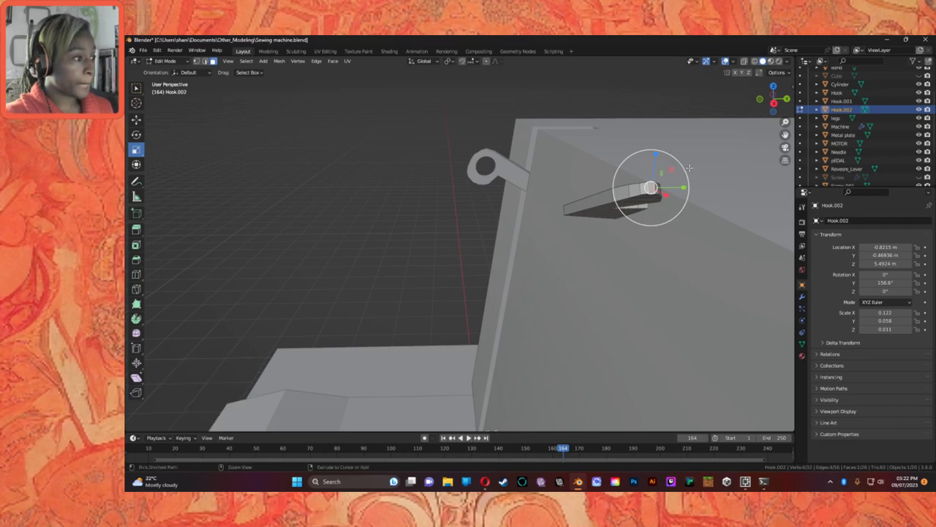
drag(655, 158, 655, 172)
middle_drag(665, 207, 406, 158)
Rotate the tip face of the hook's long arm about 30° around the Y axis.
click(137, 136)
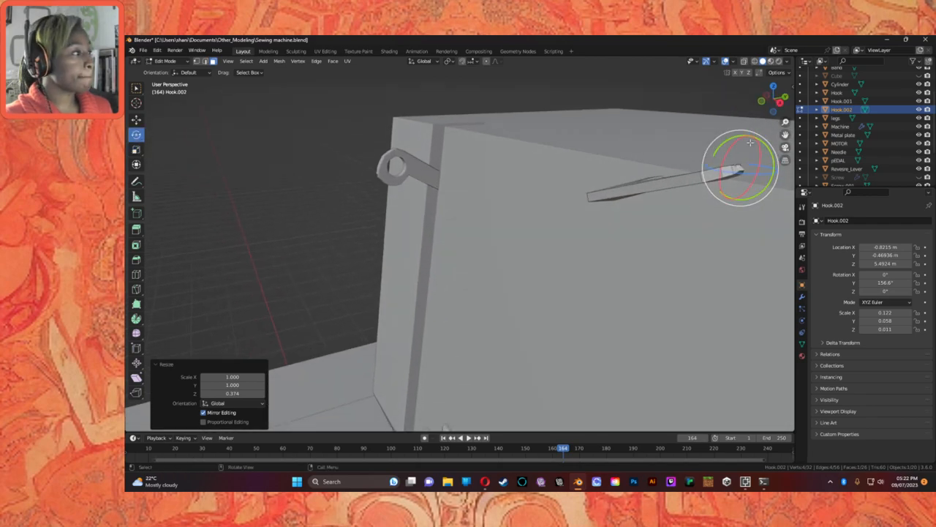
drag(766, 145, 769, 164)
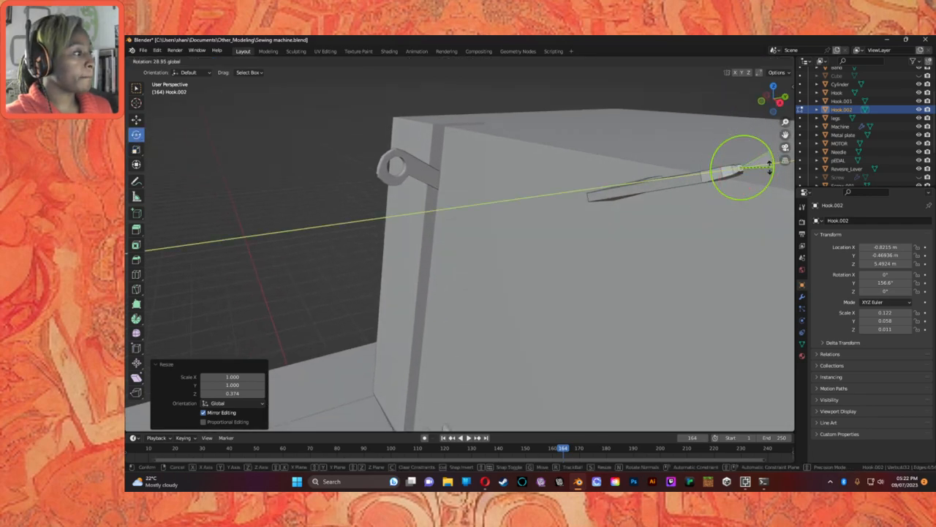
click(770, 169)
key(Tab)
middle_drag(747, 228, 458, 251)
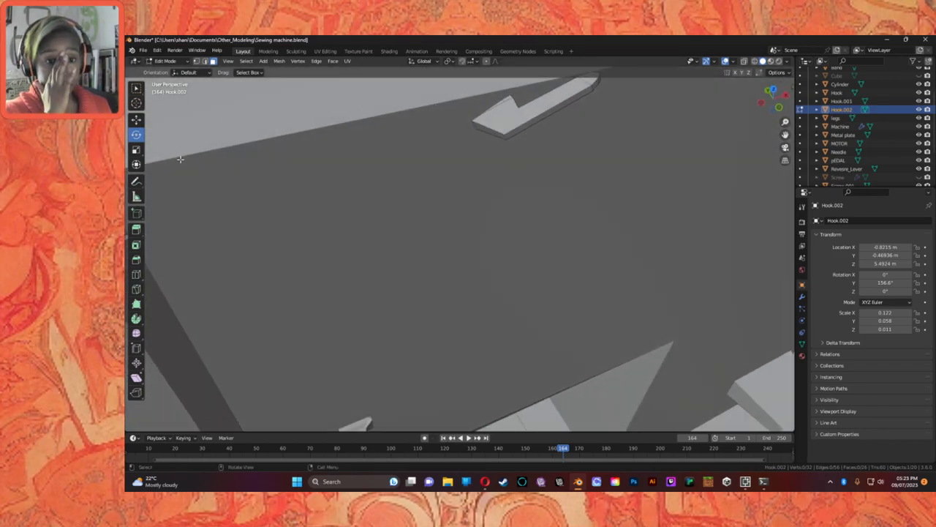
Switch to Object Mode and add a cylinder mesh to the scene.
scroll(594, 154, down, 10)
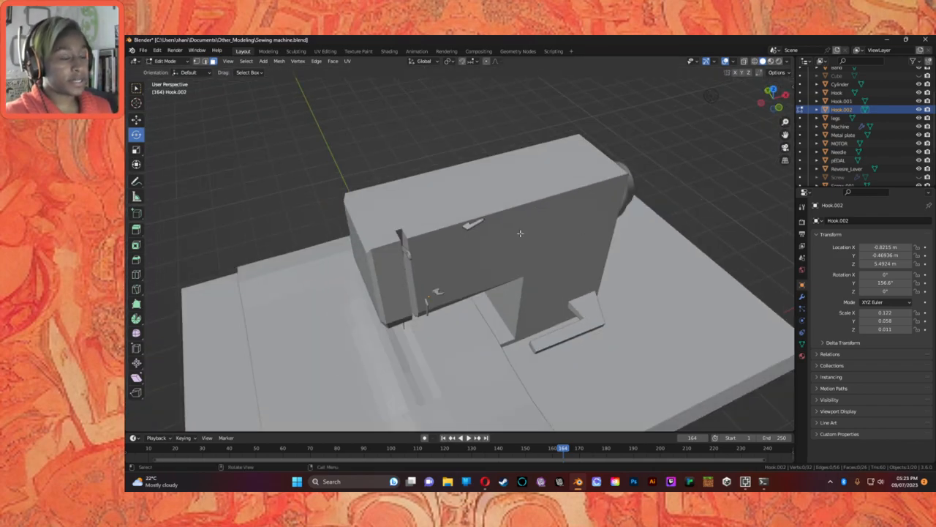
scroll(520, 233, up, 2)
scroll(483, 219, down, 6)
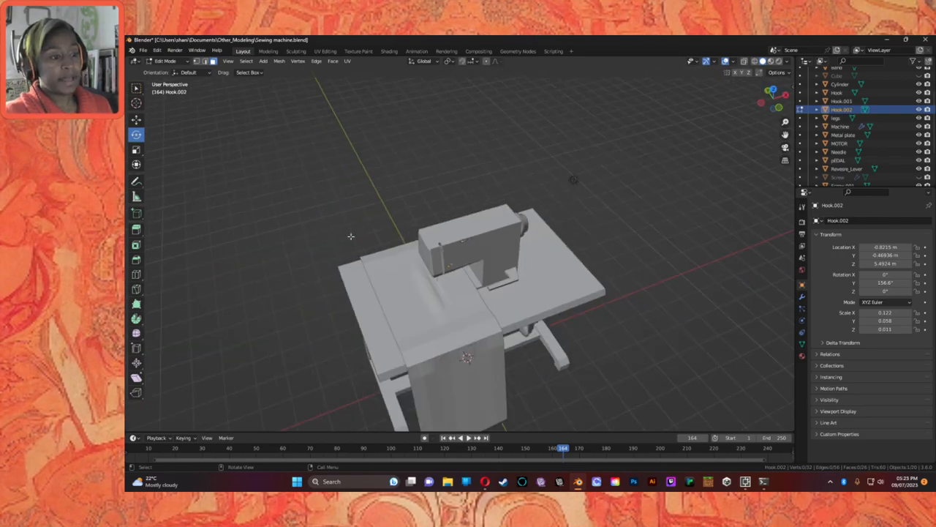
click(167, 61)
click(165, 70)
click(235, 61)
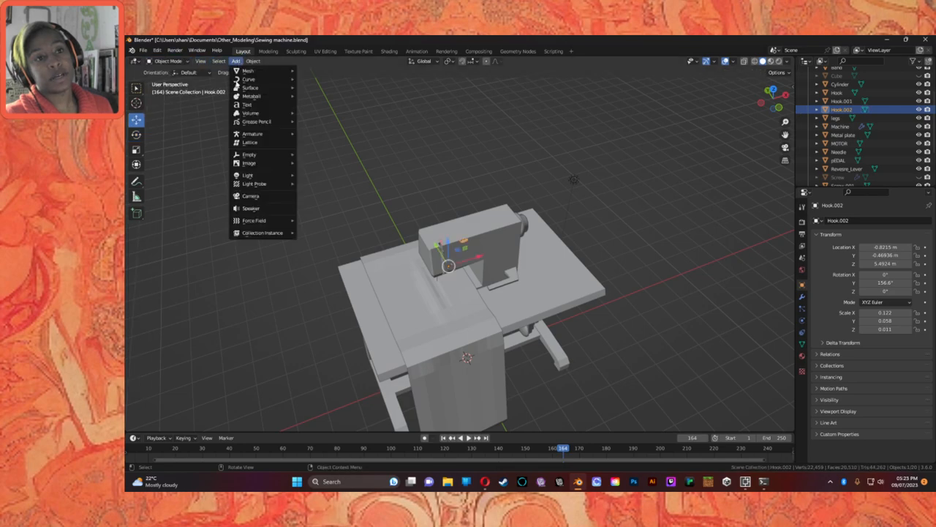
mouse_move(272, 71)
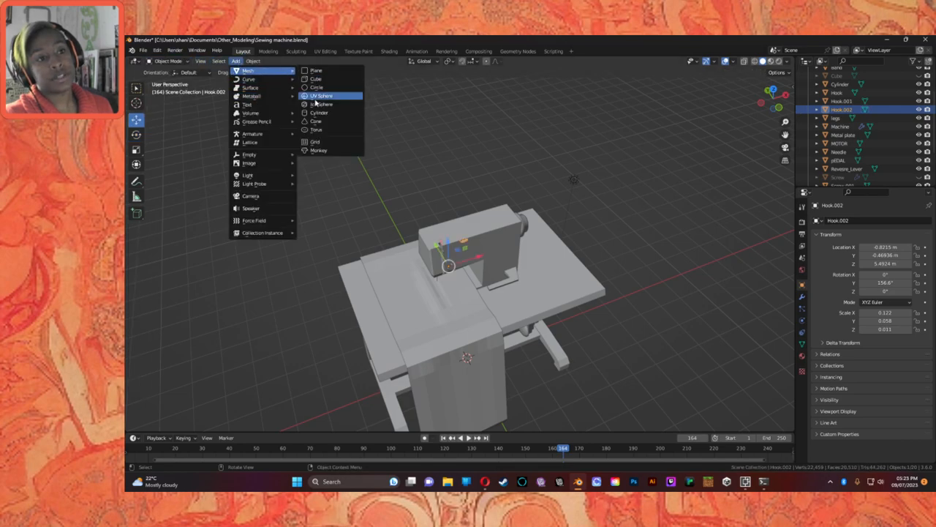
click(319, 112)
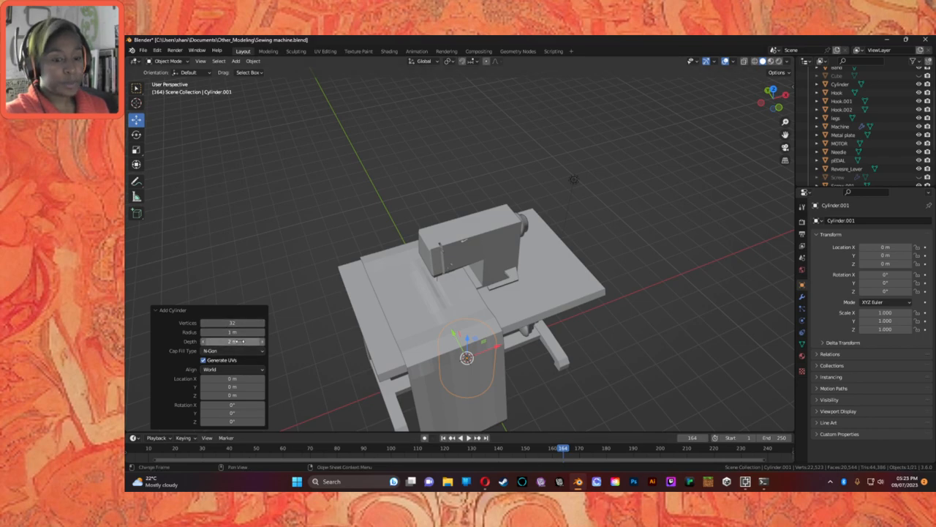
Scale the new cylinder uniformly to about 0.060.
click(137, 133)
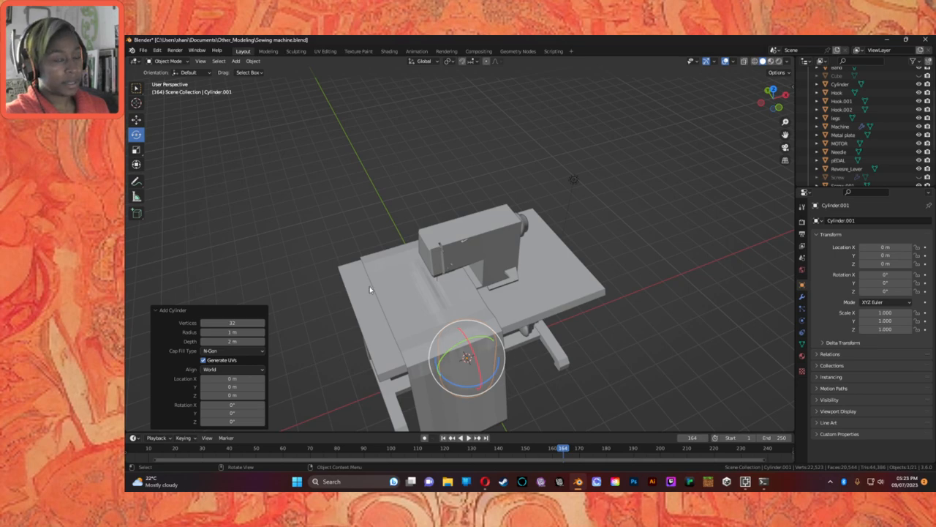
click(136, 119)
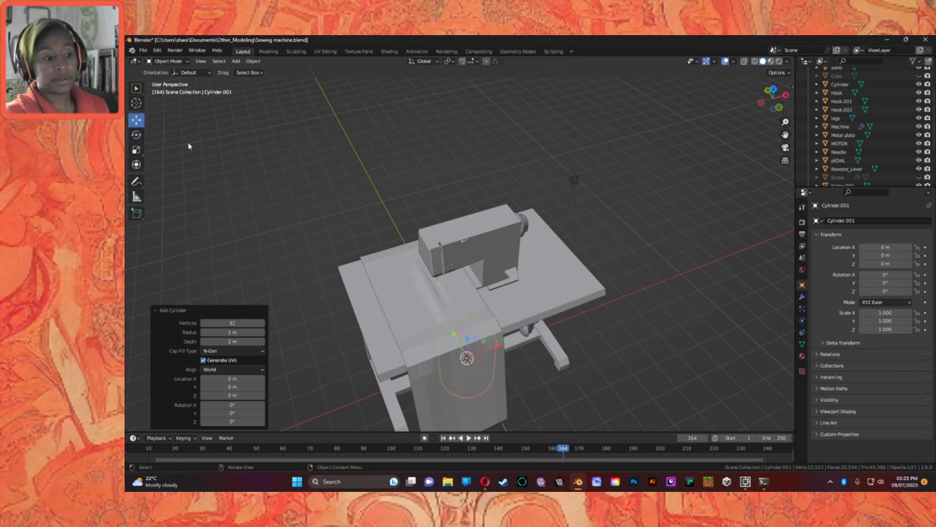
click(136, 151)
drag(495, 374, 468, 357)
click(137, 119)
Reselect the small cylinder and move it up beside the upper hook, to about X -0.387, Y -0.510, Z 6.213 m.
click(464, 343)
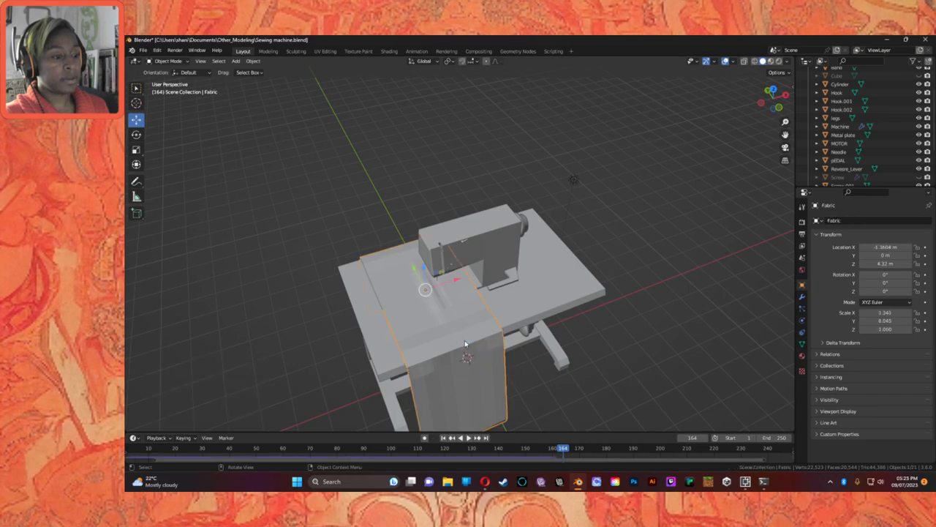
scroll(838, 176, down, 3)
click(839, 178)
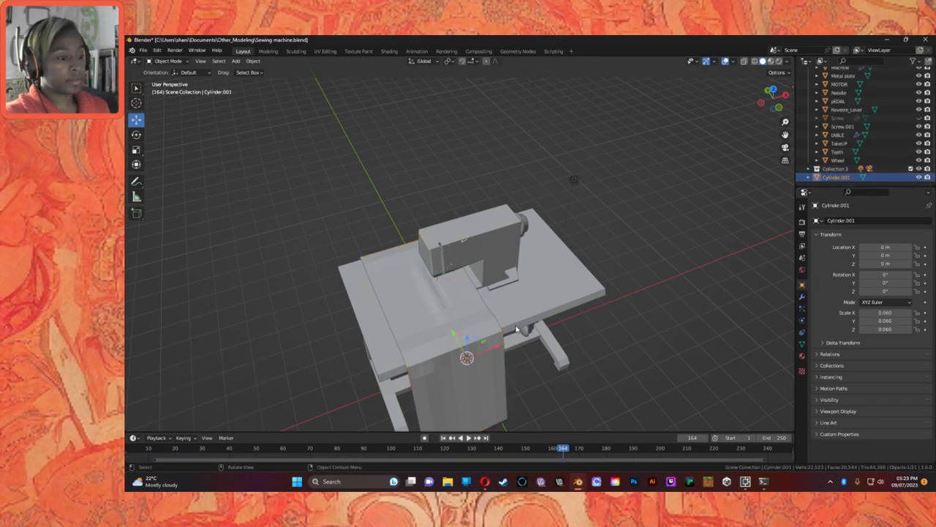
drag(465, 348, 453, 222)
scroll(837, 135, up, 3)
scroll(846, 128, up, 2)
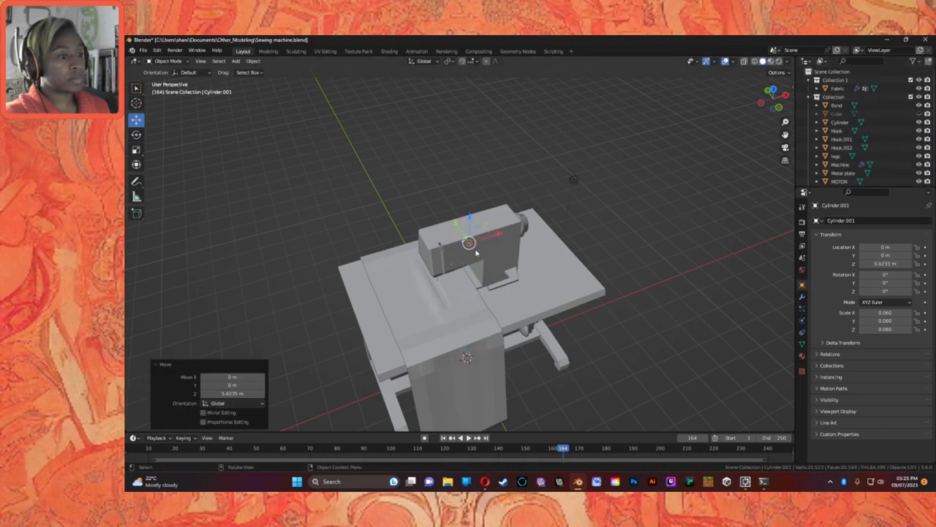
scroll(552, 192, up, 10)
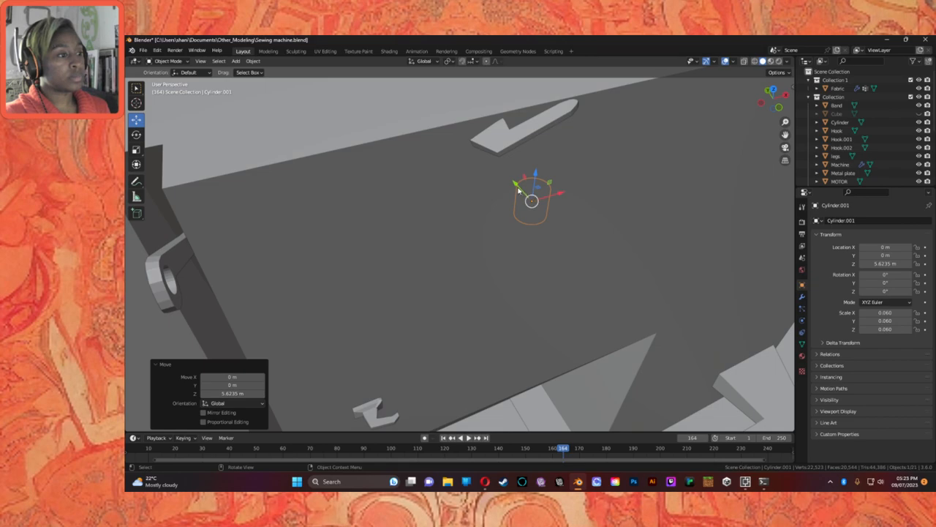
drag(549, 181, 531, 125)
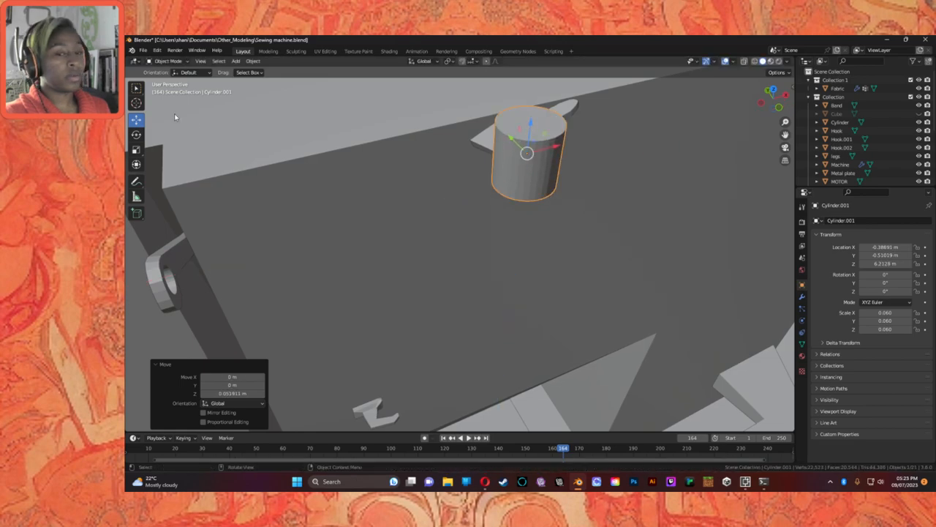
Scale the cylinder uniformly by 0.214 and move it onto the hook's long arm near its rounded tip.
click(136, 150)
drag(540, 165, 527, 153)
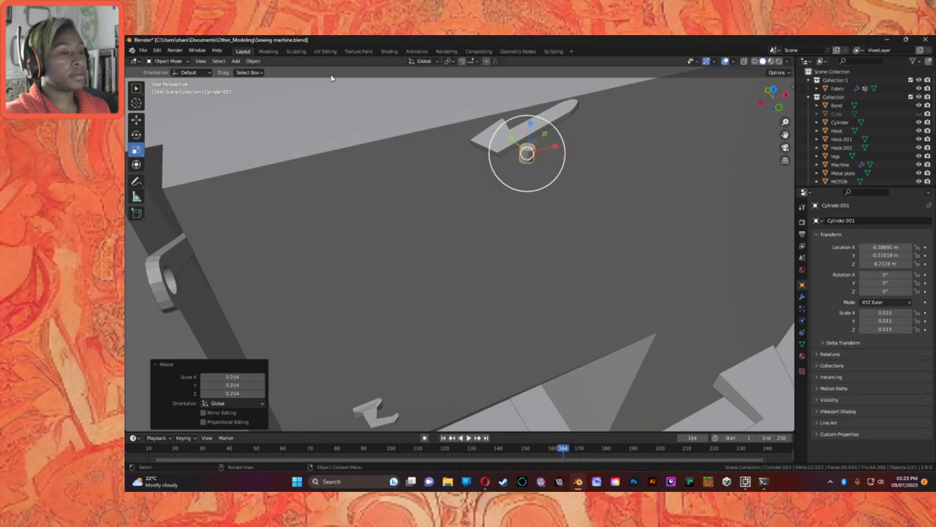
click(136, 119)
middle_drag(595, 149, 576, 204)
drag(559, 130, 552, 102)
drag(601, 144, 633, 129)
middle_drag(633, 129, 598, 121)
drag(601, 125, 604, 97)
middle_drag(604, 97, 590, 189)
drag(576, 156, 577, 162)
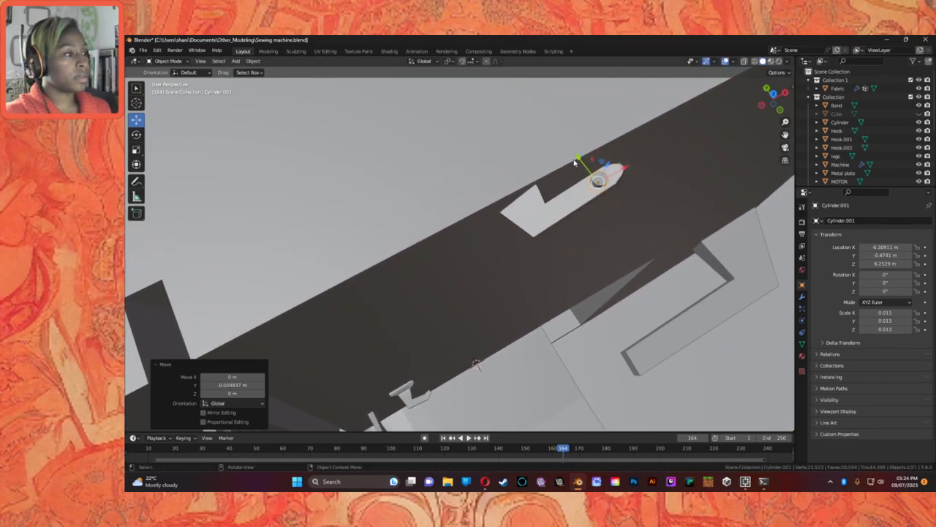
Scale the cylinder uniformly by about 0.754 and rotate it about -19.3° around the Y axis to match the hook's tilt.
click(137, 149)
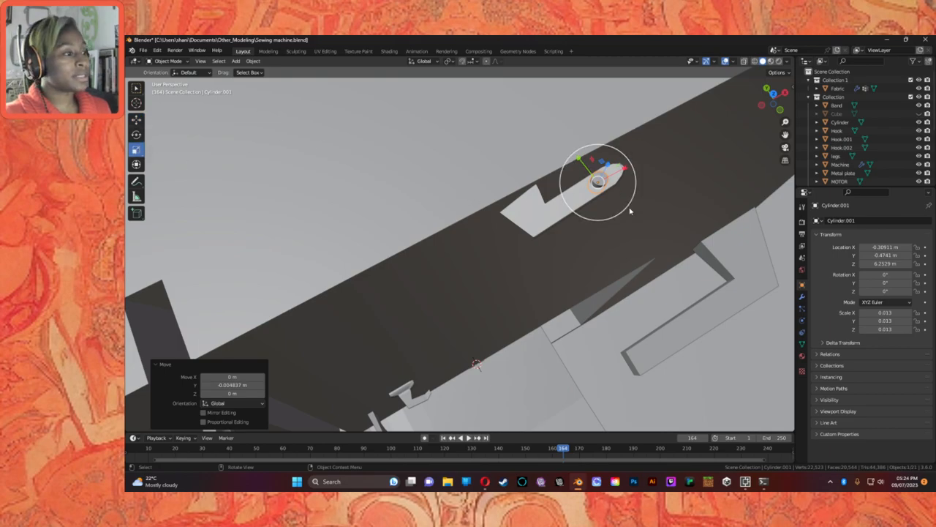
drag(607, 205, 605, 200)
click(137, 134)
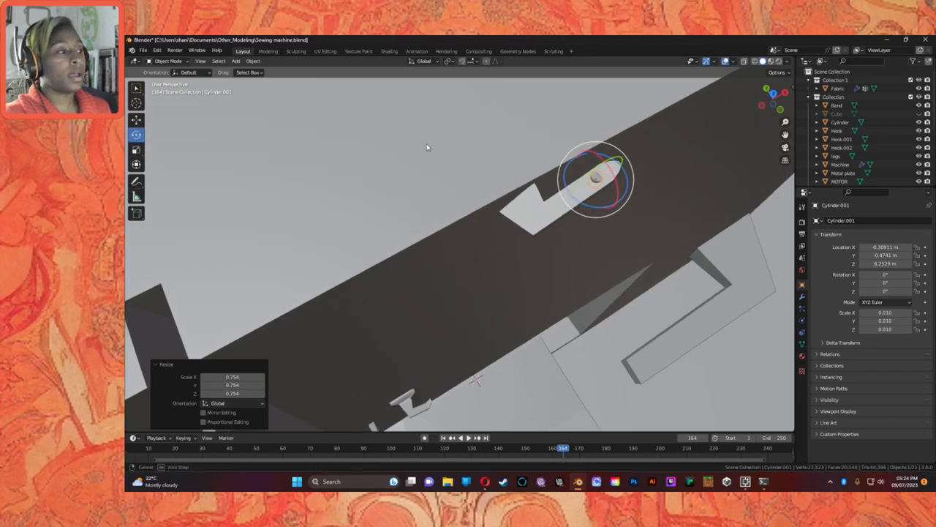
middle_drag(442, 156, 371, 132)
middle_drag(689, 202, 689, 179)
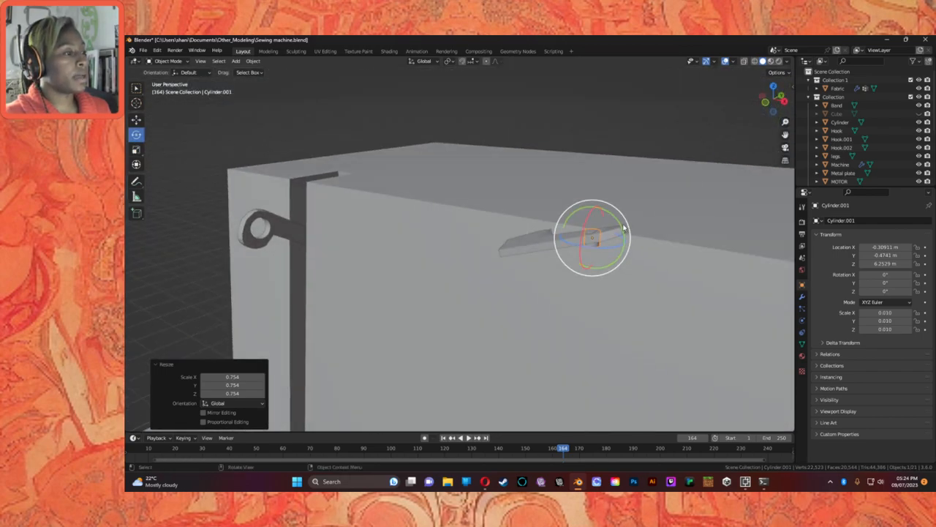
drag(619, 221, 612, 208)
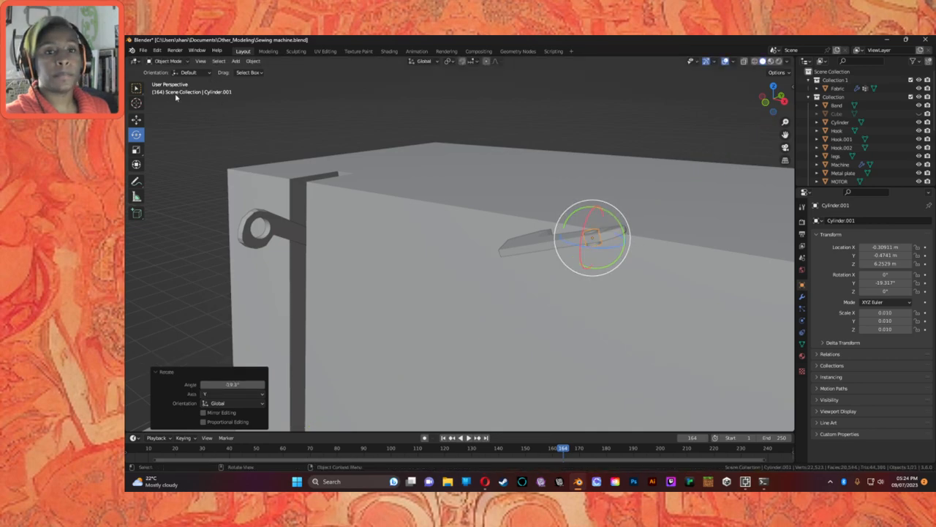
Raise the tilted cylinder about 0.002 m along the Z axis within the hook's arm.
click(136, 119)
drag(596, 206, 596, 204)
middle_drag(596, 205, 630, 262)
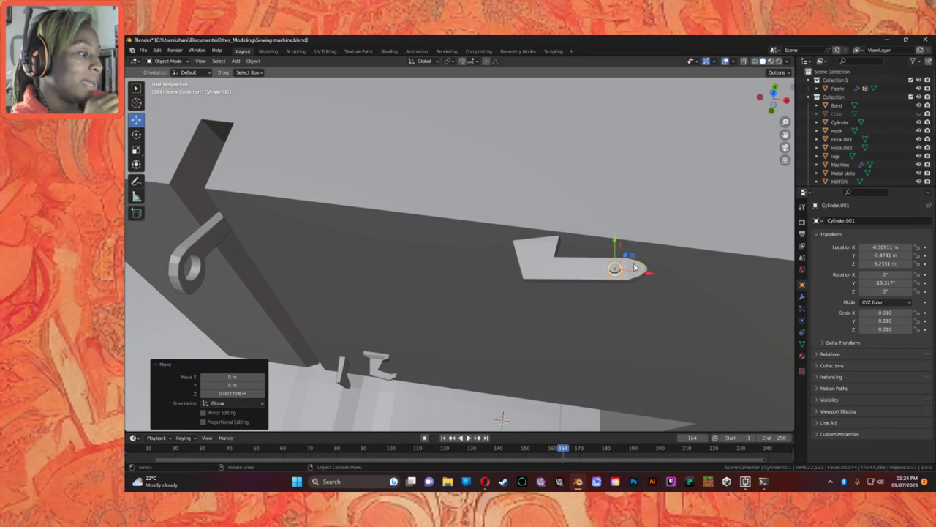
middle_drag(708, 275, 581, 292)
Enlarge the cylinder uniformly by about 1.223 and shift it about -0.0027 m along the Y axis.
click(137, 151)
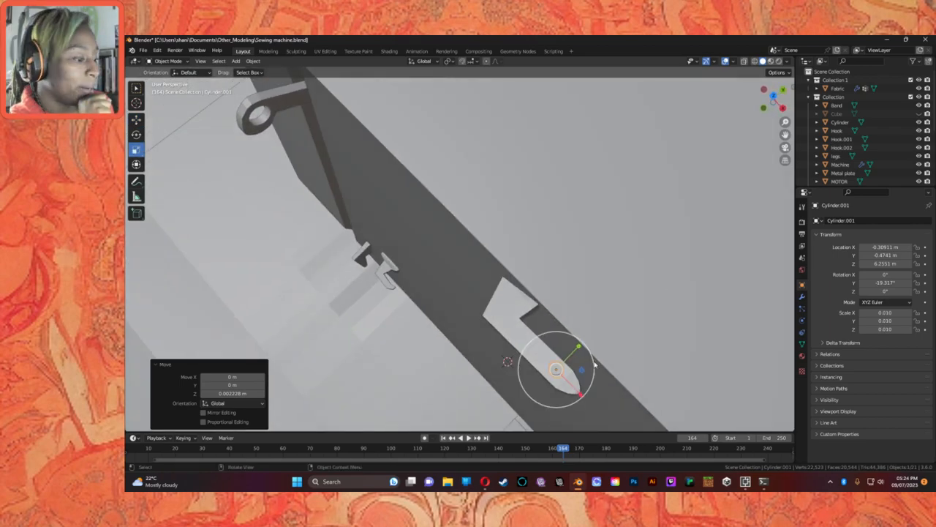
drag(579, 362, 590, 354)
middle_drag(612, 356, 429, 338)
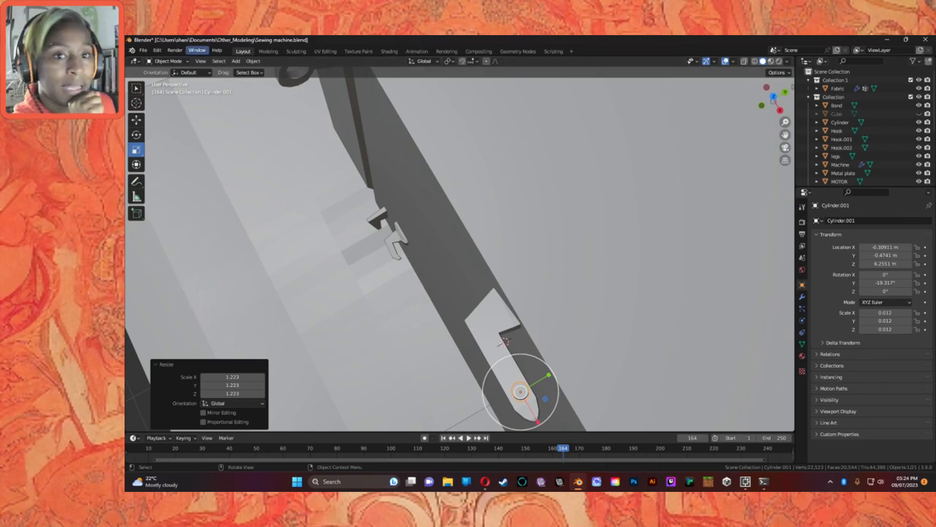
click(137, 119)
drag(550, 379, 547, 376)
middle_drag(547, 376, 637, 259)
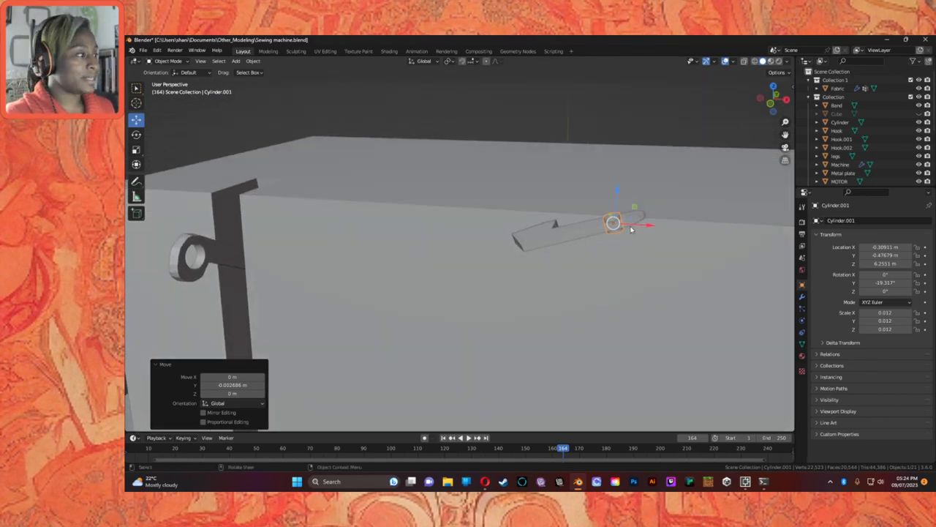
Paste a copy of the cylinder and move it along the hook's arm, next to the first one toward the wide end.
key(ctrl+v)
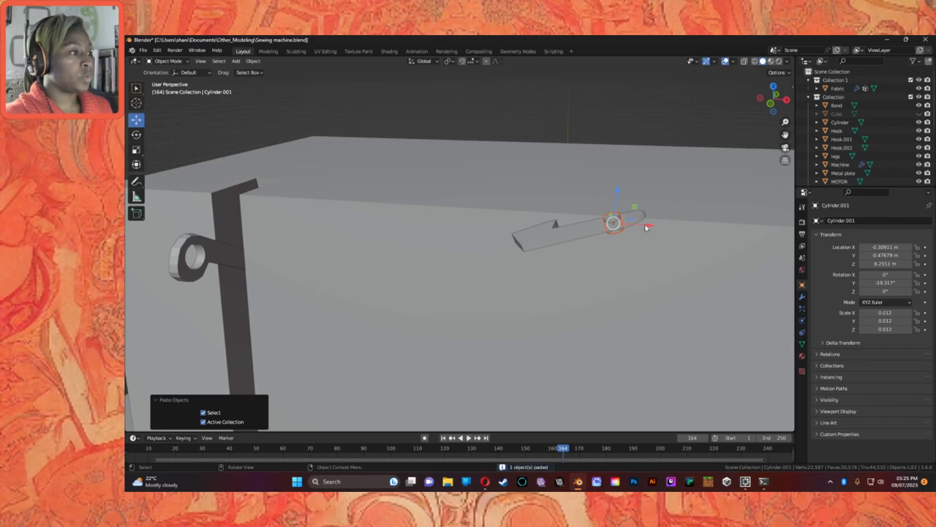
drag(649, 229, 618, 231)
drag(584, 190, 583, 197)
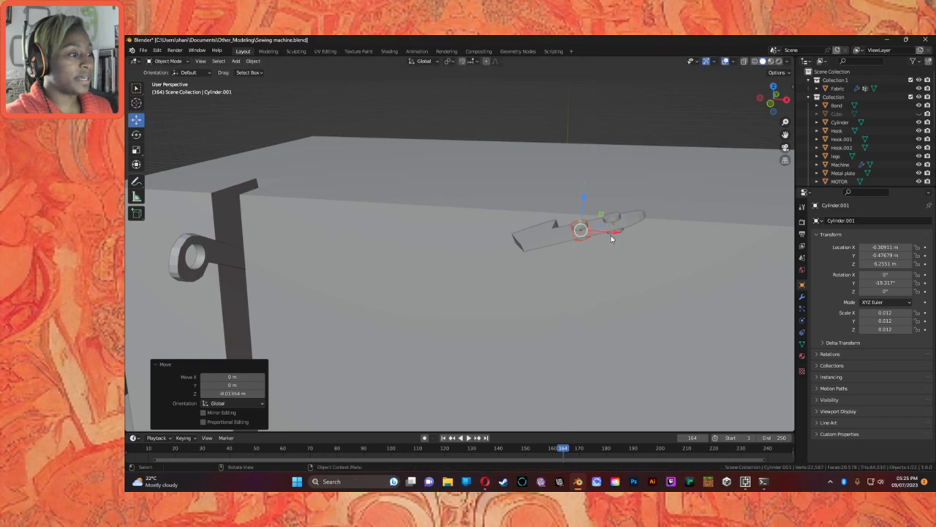
drag(618, 234, 616, 233)
middle_drag(629, 236, 544, 122)
drag(544, 122, 550, 127)
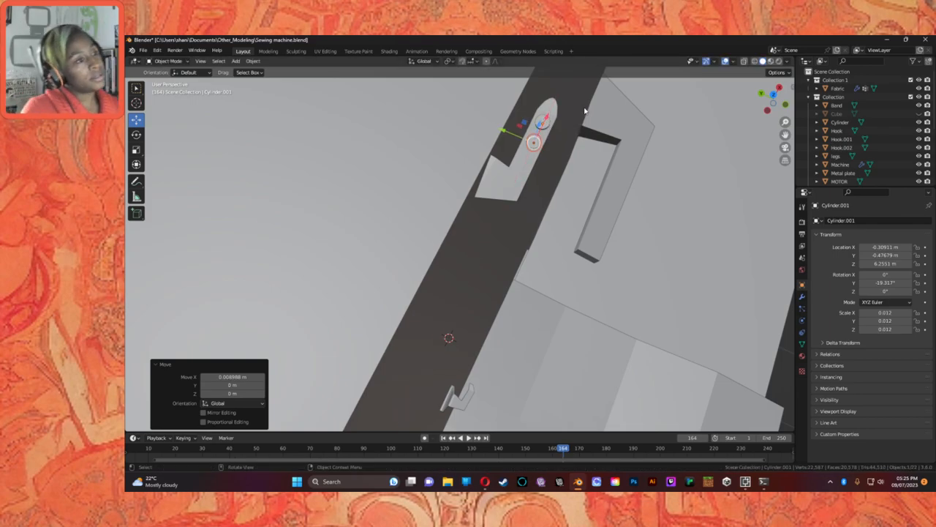
Paste another copy of the cylinder and place it as the third in the row, nearest the hook's wide end.
key(ctrl+v)
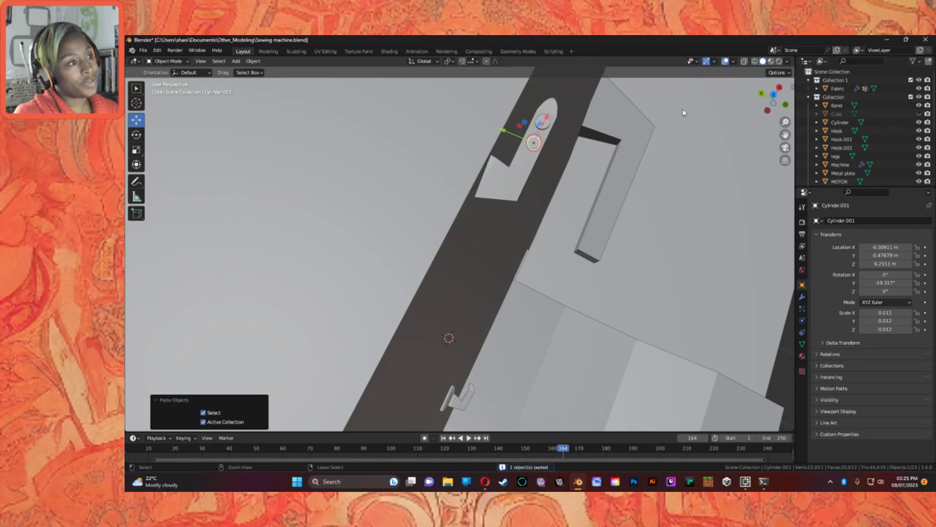
drag(547, 122, 543, 146)
middle_drag(543, 146, 519, 159)
drag(559, 201, 560, 212)
drag(589, 249, 568, 206)
middle_drag(615, 224, 567, 196)
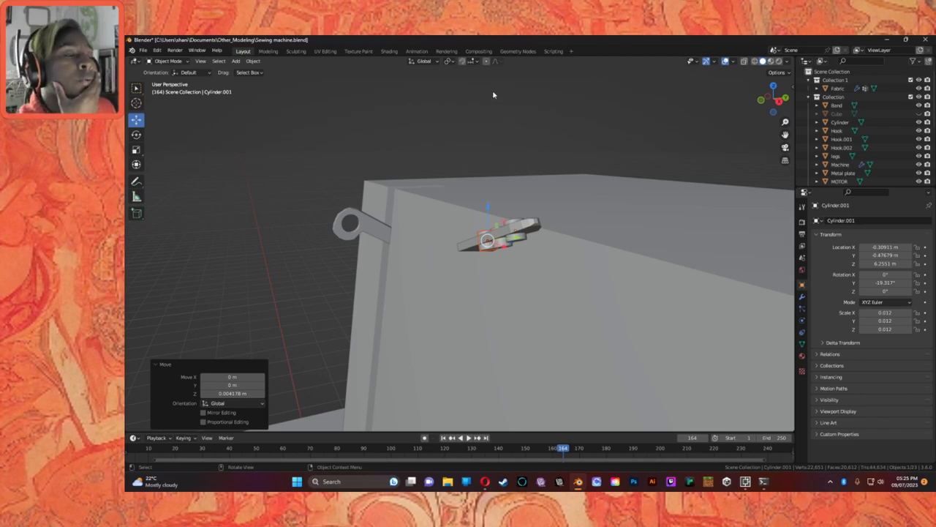
middle_drag(526, 238, 556, 278)
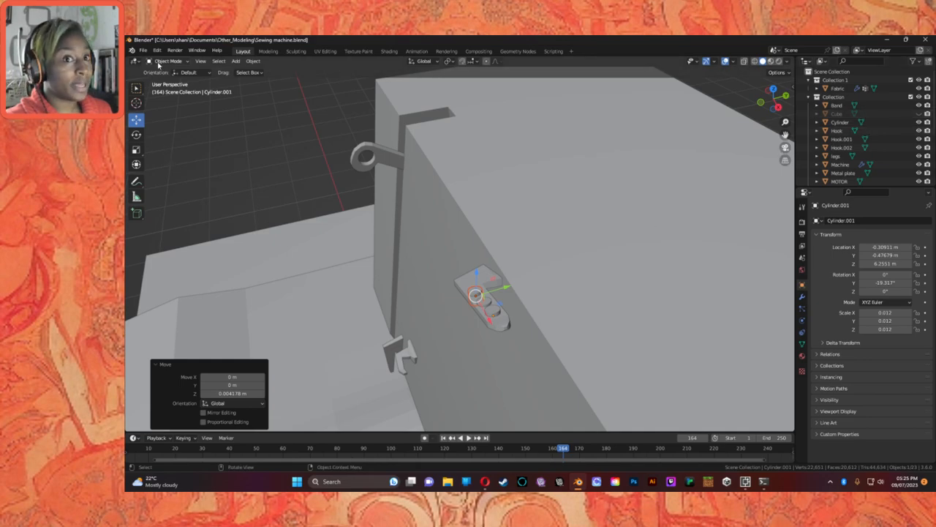
Join the three small cylinders on the hook's arm into a single object.
click(153, 61)
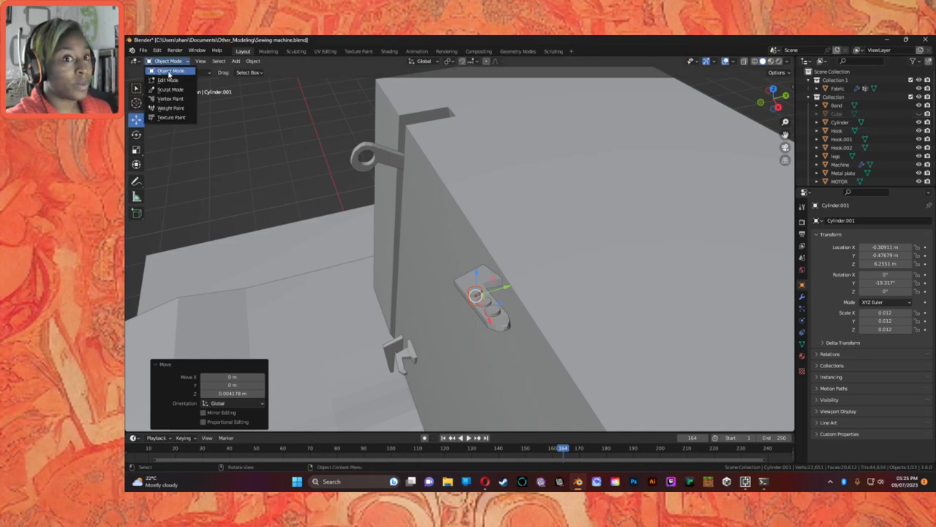
shift+click(489, 306)
shift+click(486, 304)
key(ctrl+j)
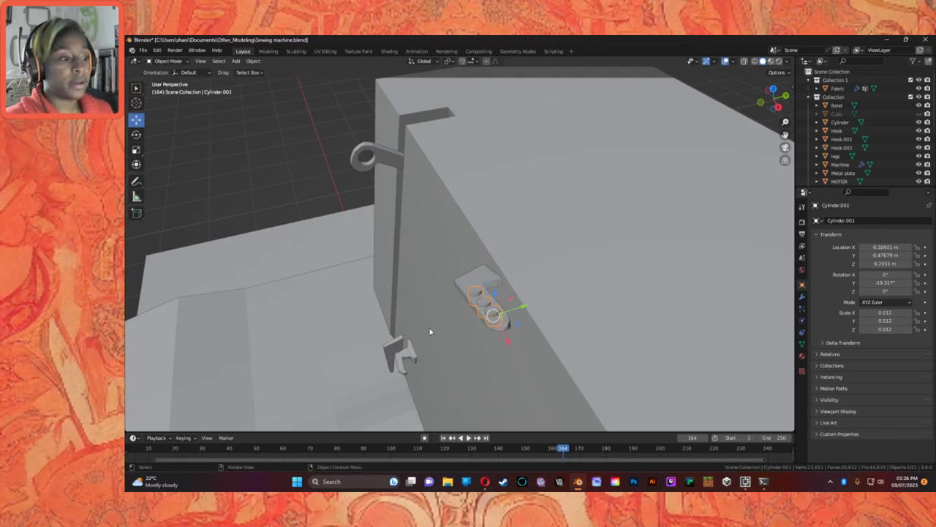
Cut three holes through the hook near the body's top edge with an applied Boolean Difference modifier using the joined cylinders.
click(485, 273)
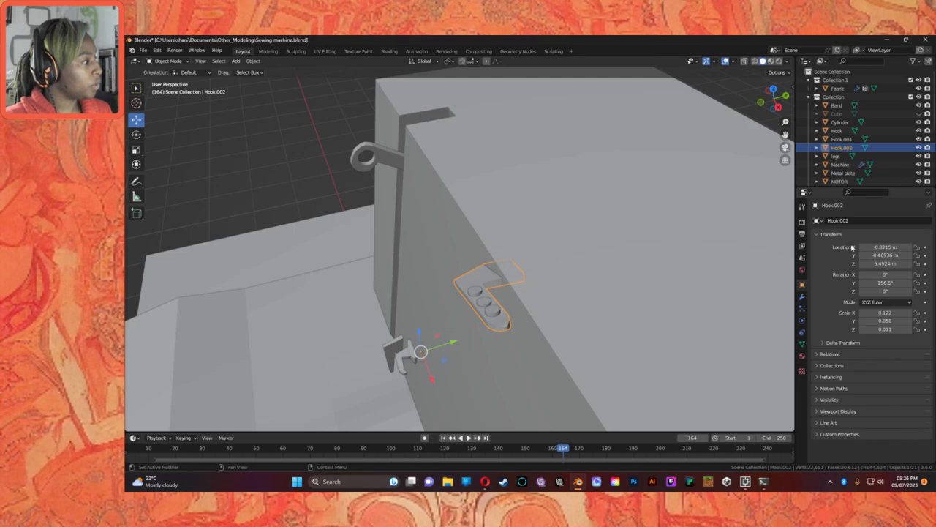
click(801, 297)
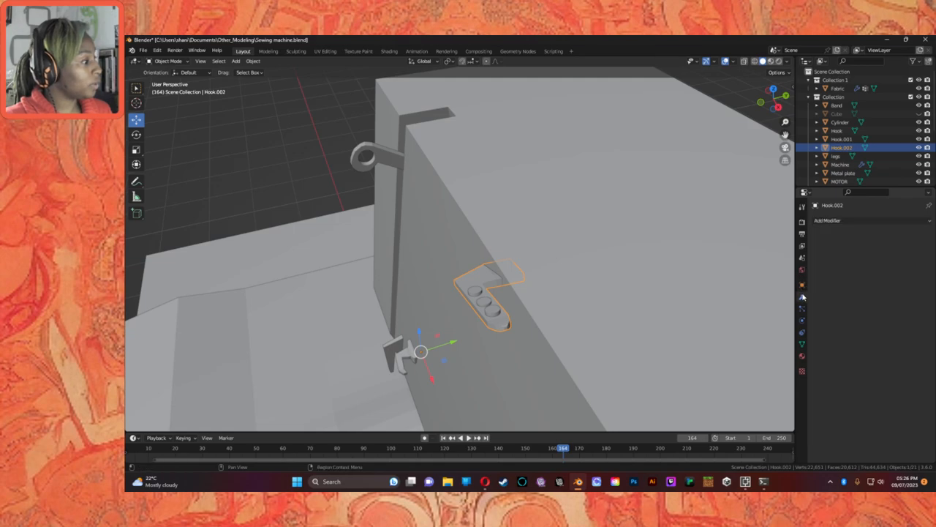
click(850, 221)
click(762, 263)
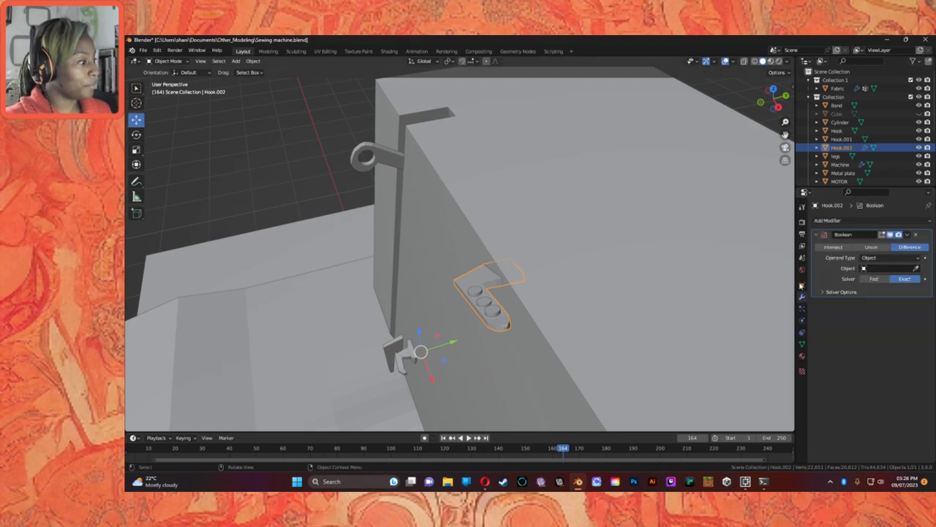
click(916, 269)
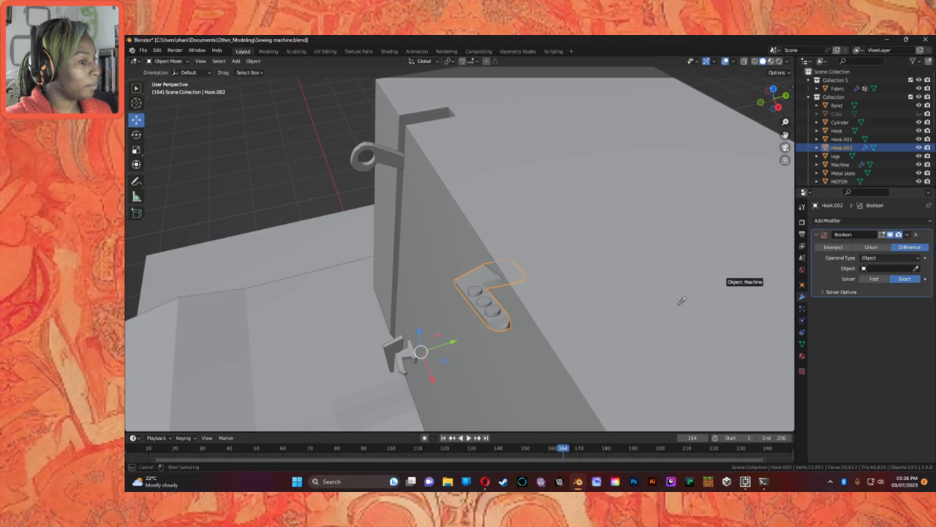
click(500, 309)
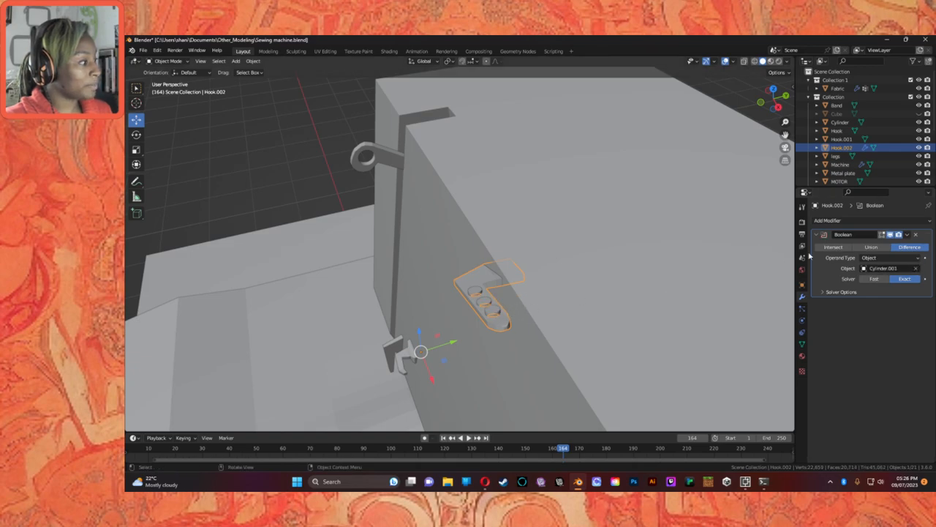
click(907, 234)
click(882, 247)
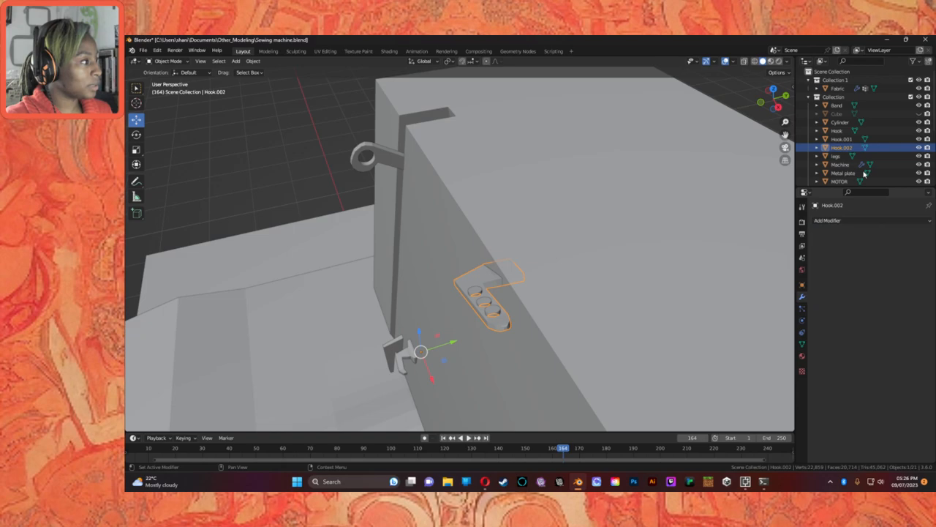
Hide the joined cutter cylinders, Cylinder.001, in the viewport.
scroll(859, 168, down, 5)
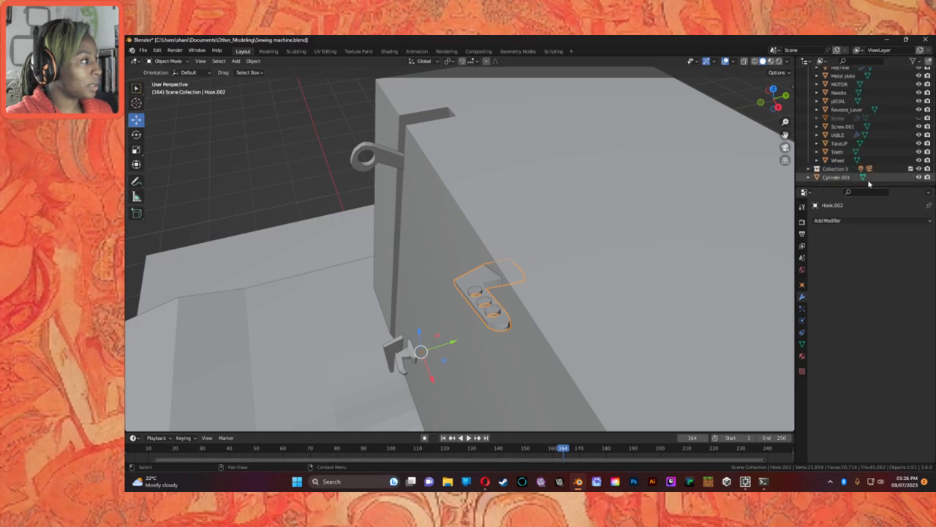
click(919, 176)
middle_drag(529, 248, 589, 307)
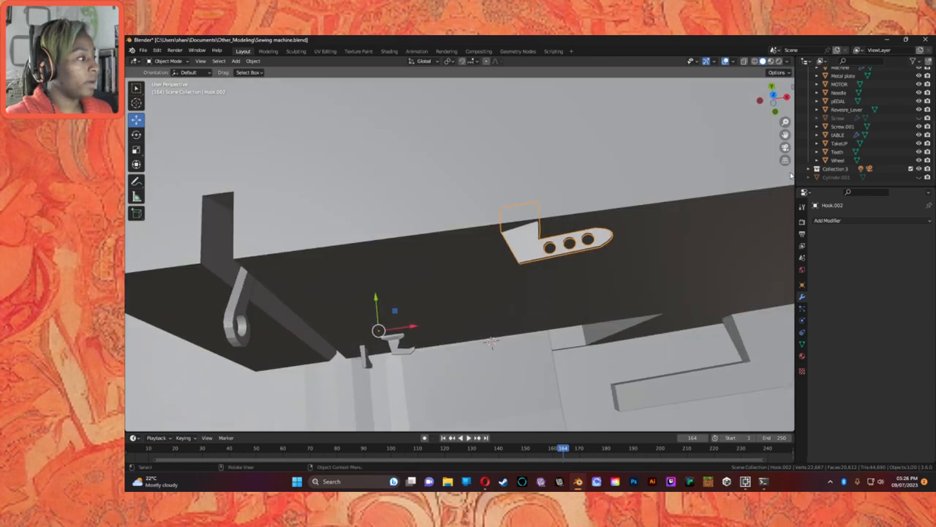
Trim the part of the hook inside the machine body with an applied Boolean Difference modifier targeting the Machine object.
click(839, 220)
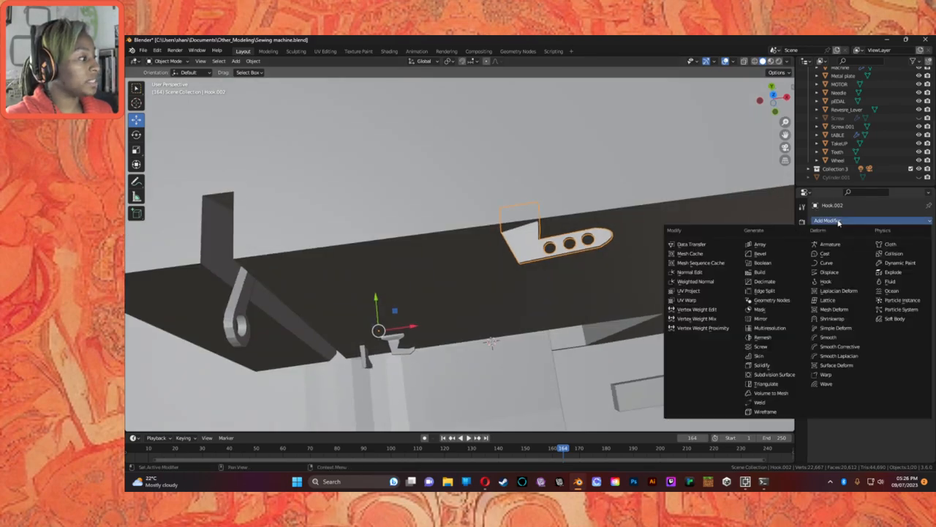
click(762, 263)
click(919, 269)
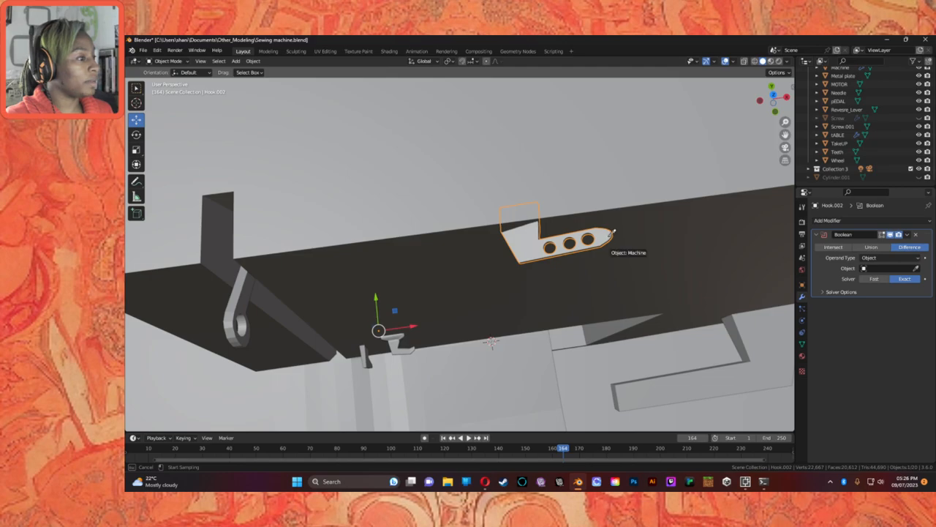
click(604, 201)
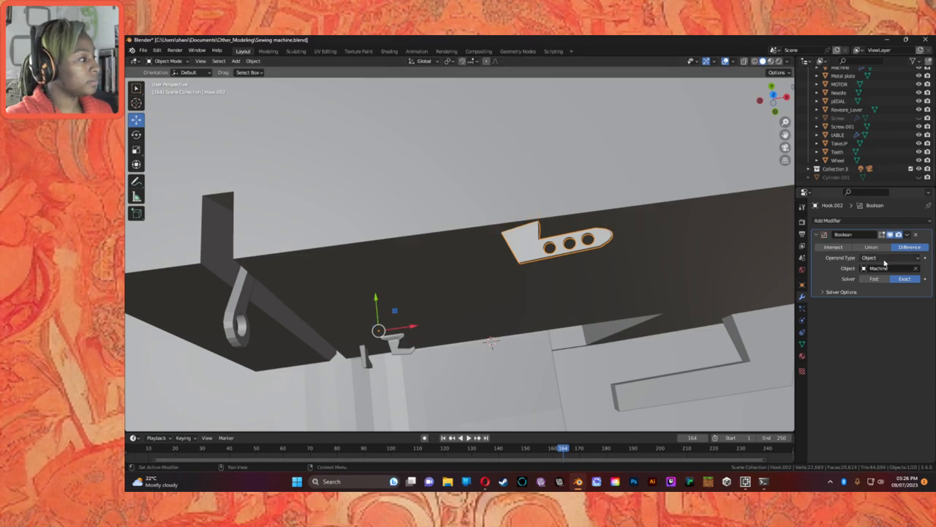
click(907, 234)
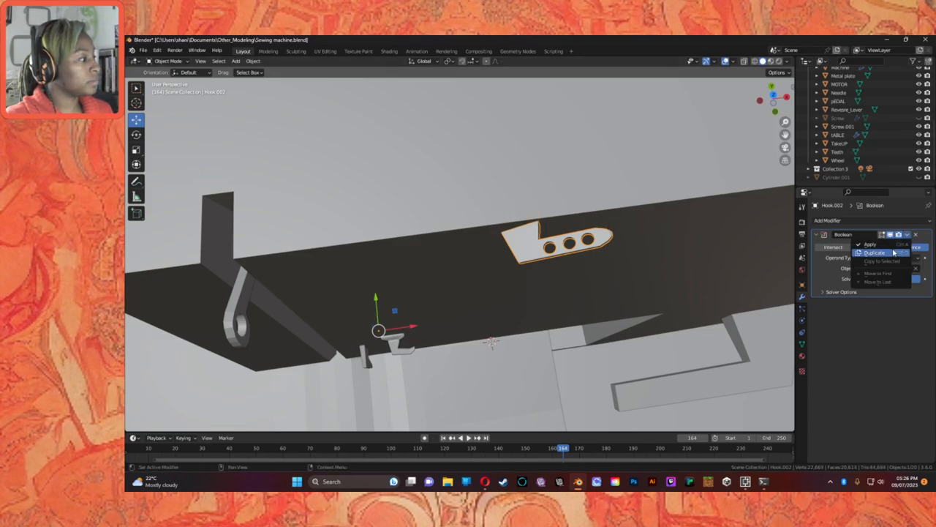
click(870, 243)
Switch the viewport shading to Material Preview and save the sewing machine file.
click(541, 362)
middle_drag(508, 380, 521, 286)
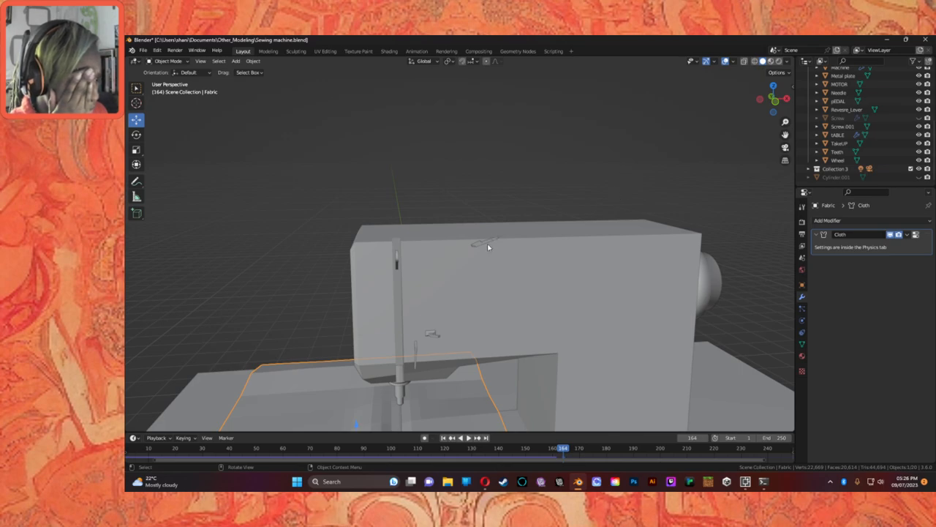
middle_drag(492, 260, 502, 306)
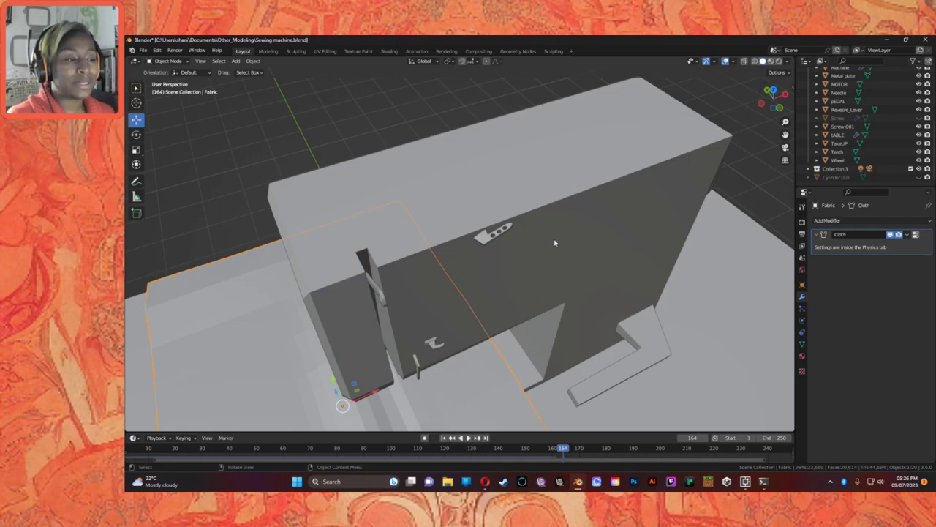
scroll(520, 278, up, 1)
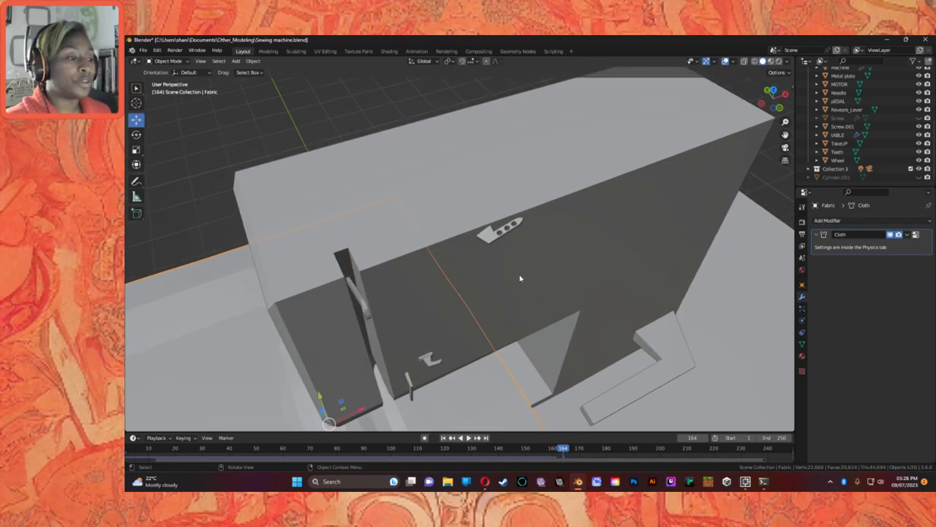
middle_drag(504, 303, 487, 244)
scroll(454, 315, down, 4)
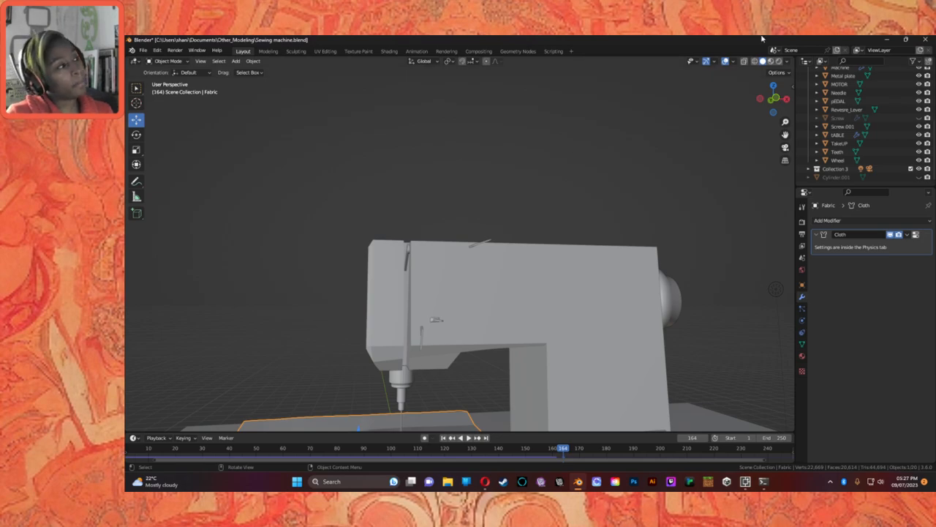
click(771, 62)
middle_drag(512, 184, 511, 280)
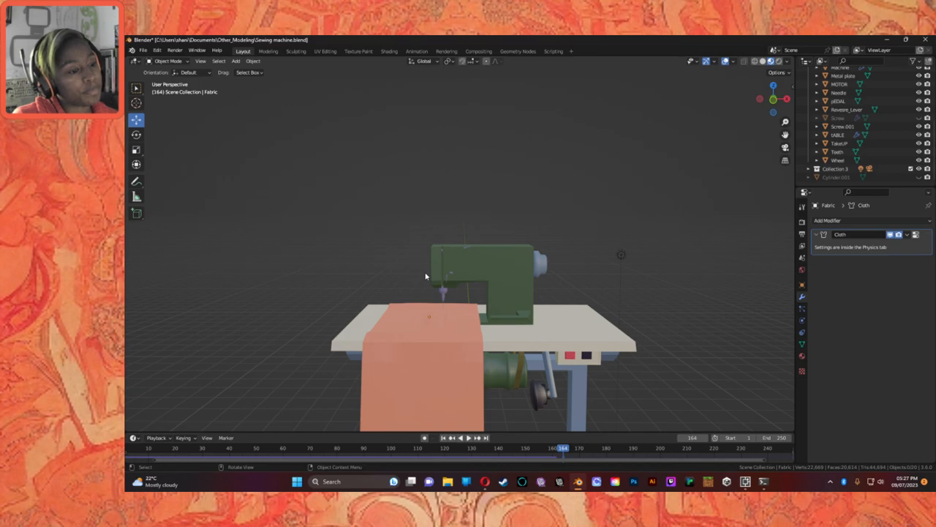
middle_drag(425, 276, 419, 305)
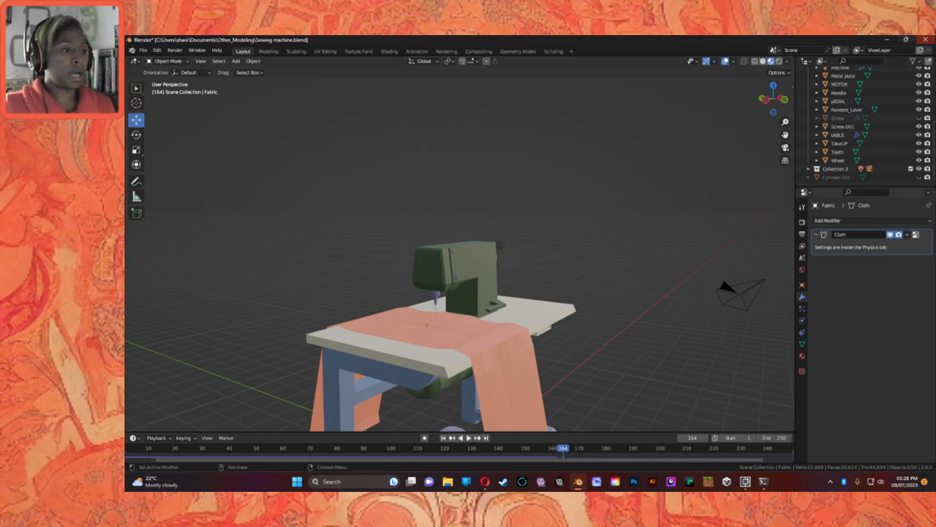
key(ctrl+s)
Examine the coloured sewing machine from several angles, including the motor, belt and frame beneath the tabletop.
middle_drag(624, 316, 586, 319)
scroll(589, 297, up, 5)
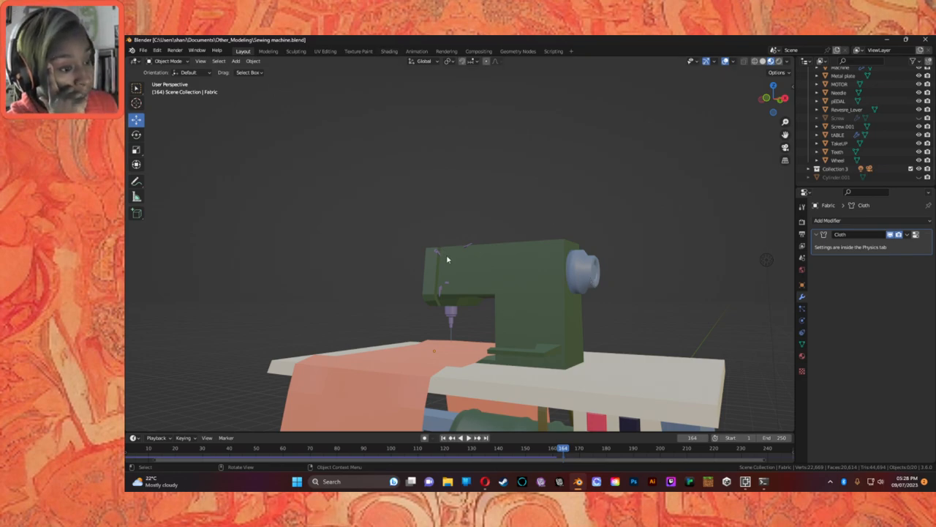
middle_drag(547, 425, 521, 414)
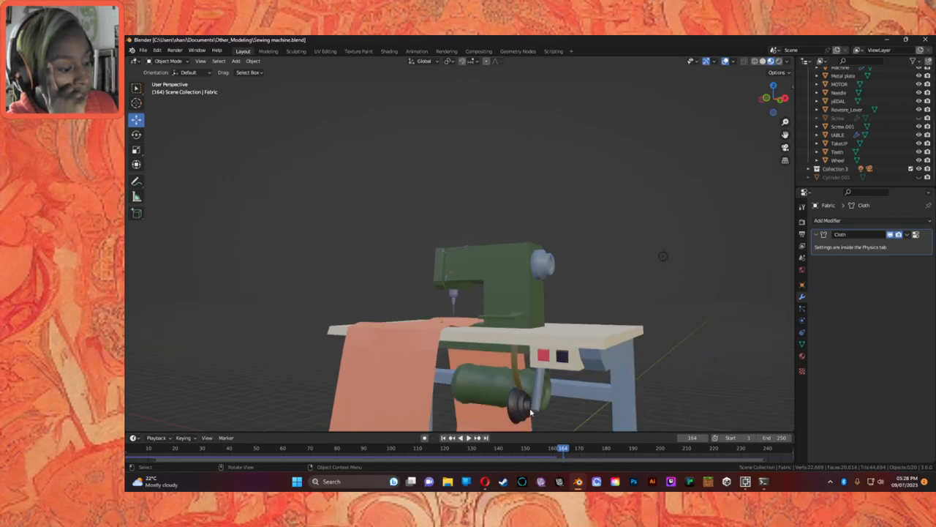
scroll(531, 412, down, 2)
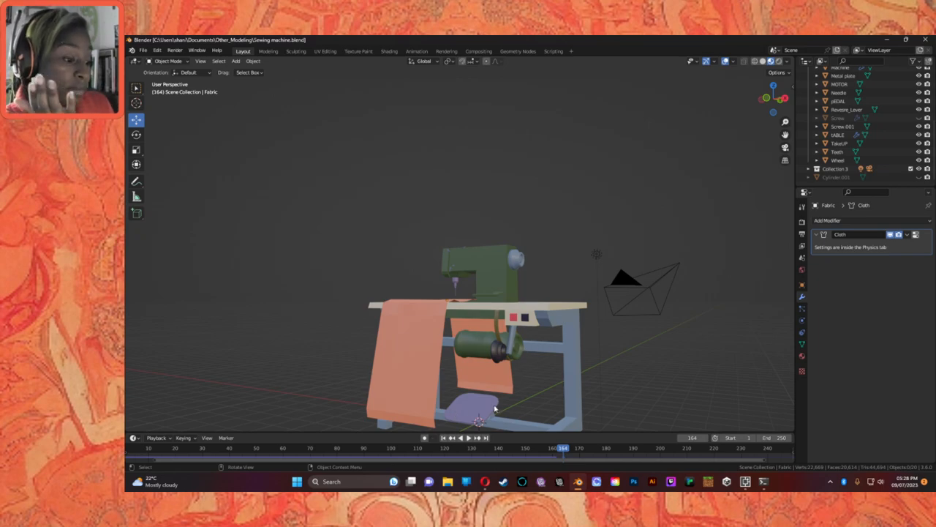
middle_drag(530, 319, 473, 342)
scroll(436, 322, up, 5)
scroll(454, 332, down, 1)
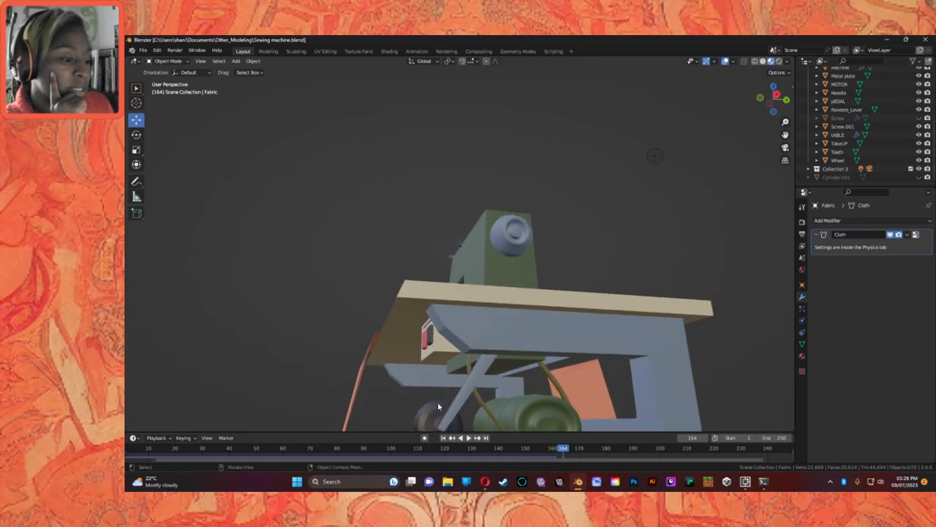
scroll(438, 390, down, 3)
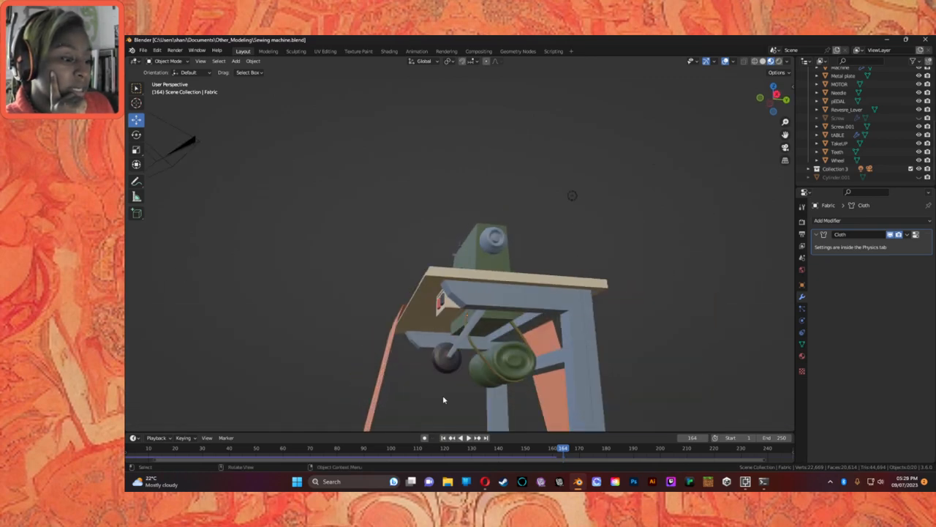
Select the tabletop, hide it and show it again, and review the whole model from the front and sides.
click(444, 303)
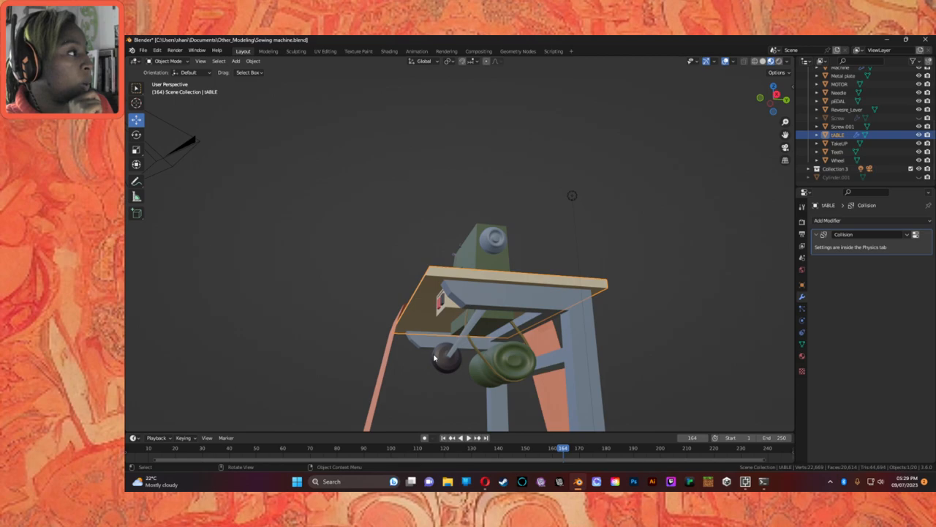
click(919, 135)
click(919, 135)
middle_drag(423, 333, 465, 382)
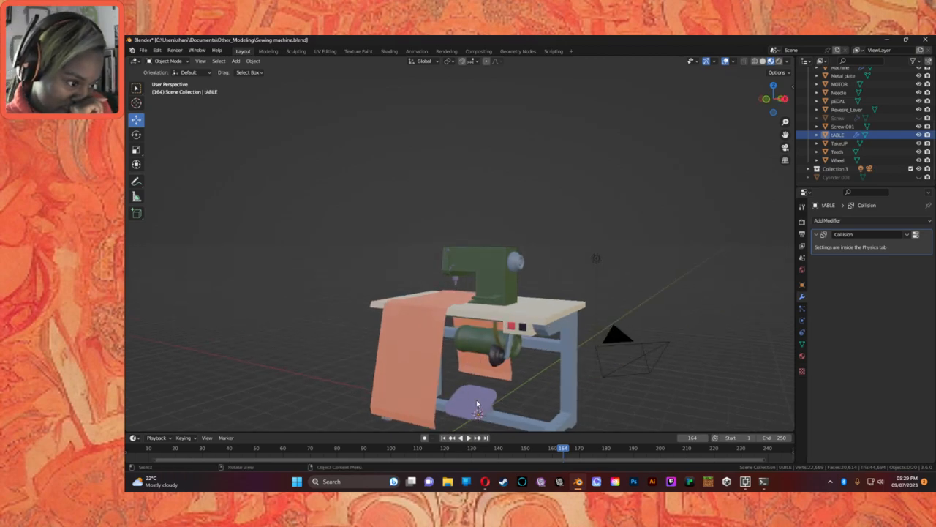
scroll(446, 335, up, 2)
middle_drag(448, 332, 783, 340)
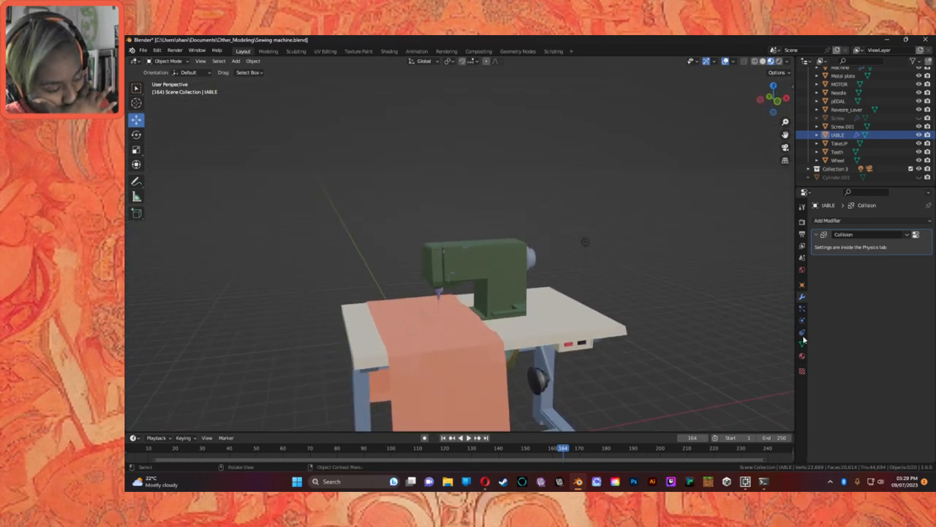
middle_drag(486, 301, 449, 286)
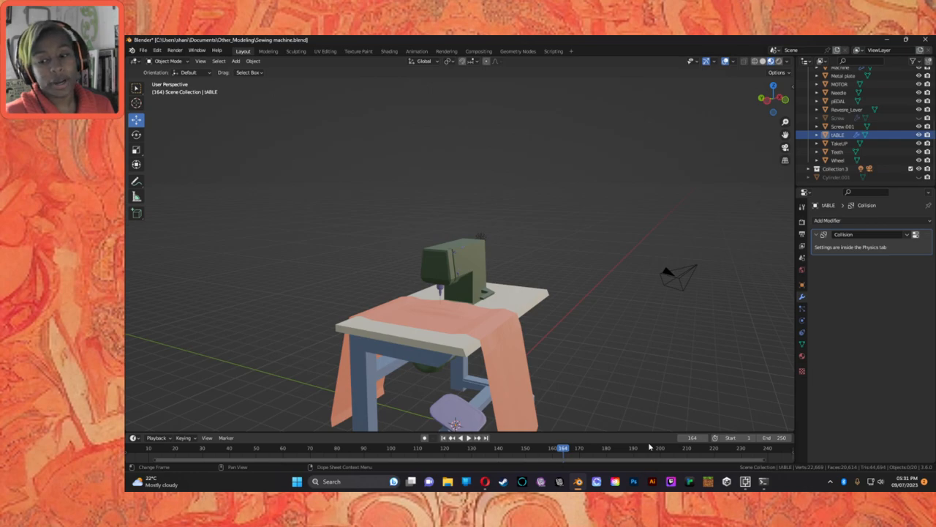
middle_drag(686, 320, 754, 309)
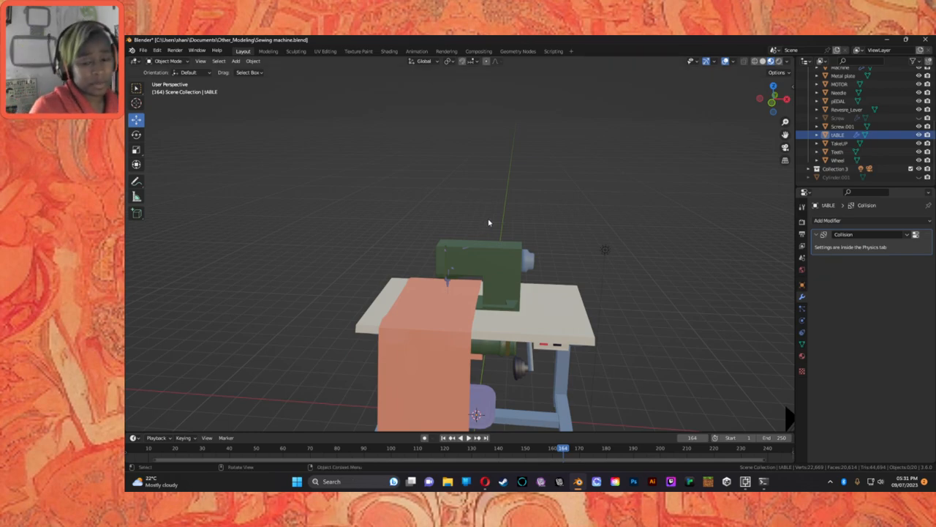